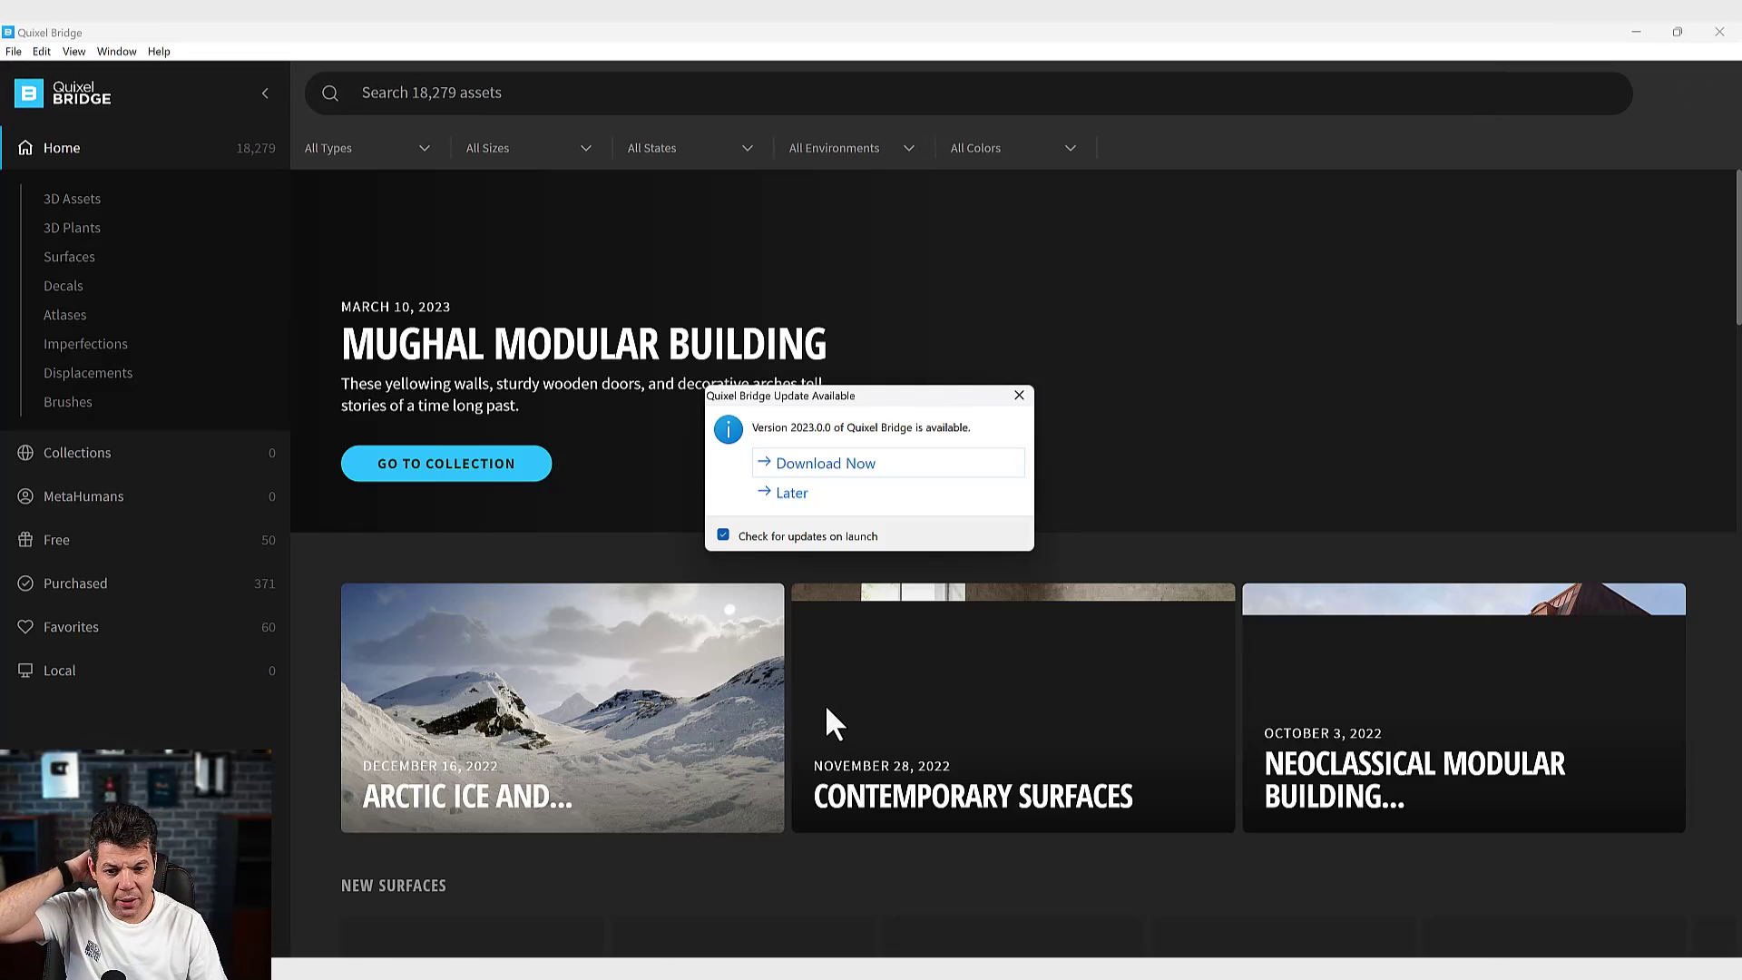
Dismiss the Quixel Bridge update notice without updating.
{"action": "left_click", "coordinate": [1019, 394]}
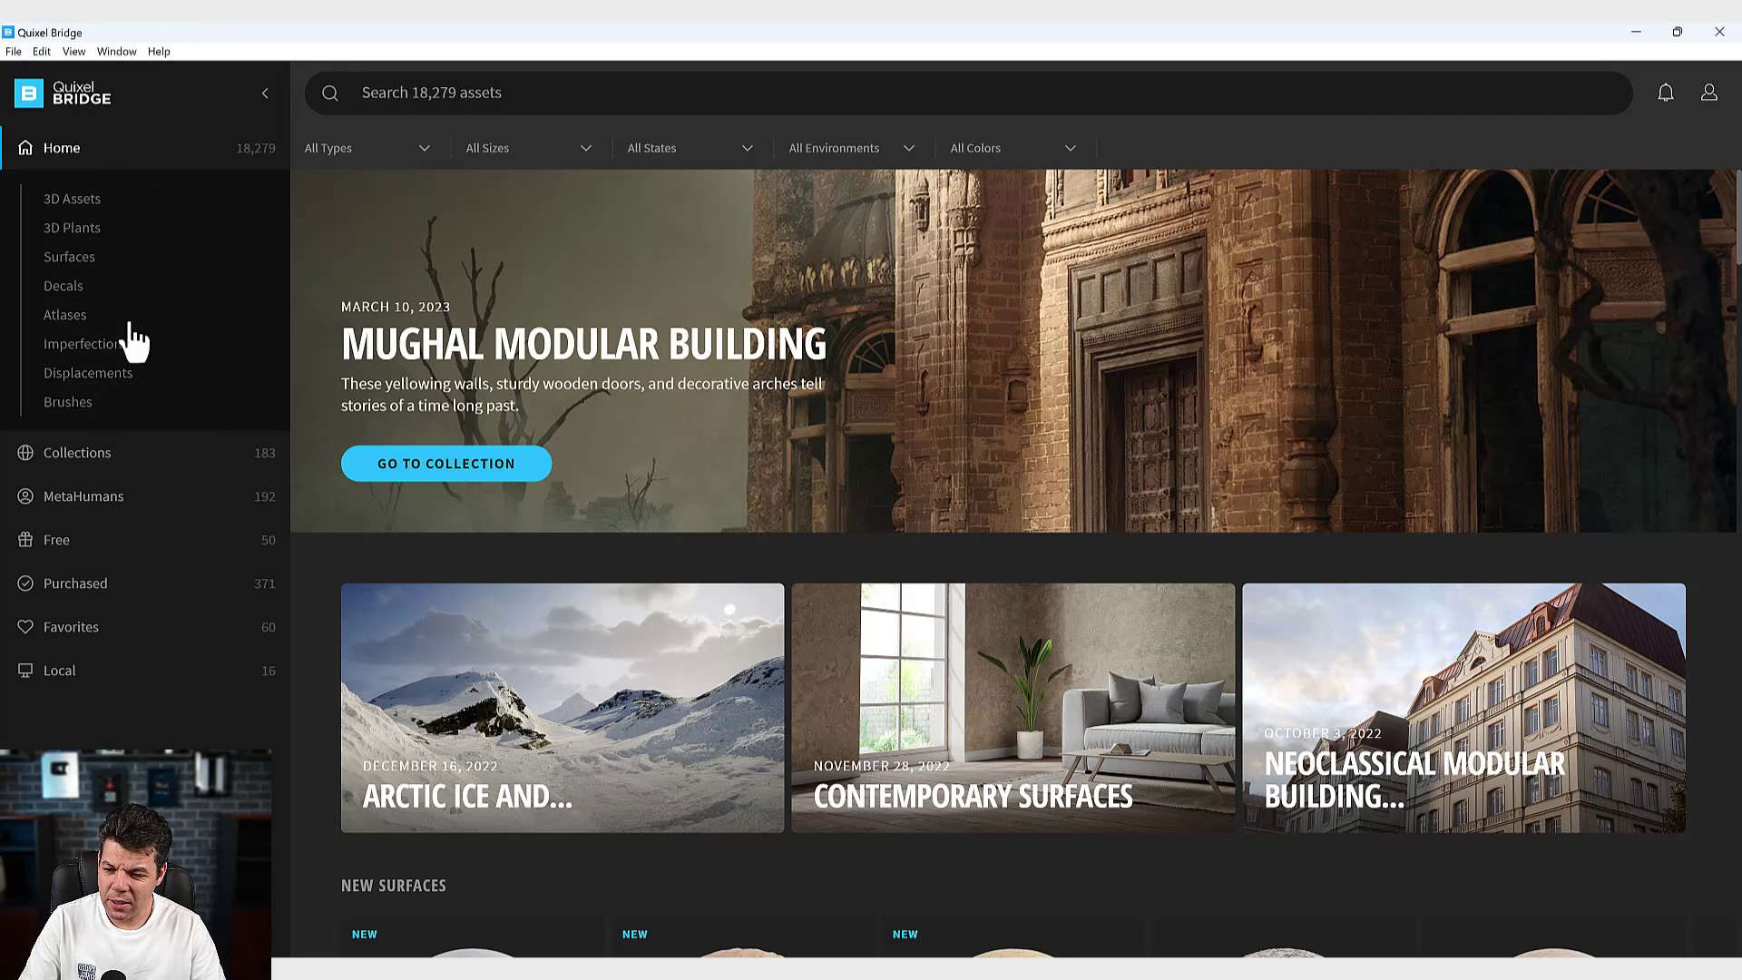
Open the Decals section and browse its category tiles from Blood through Wood and Other.
{"action": "left_click", "coordinate": [65, 289]}
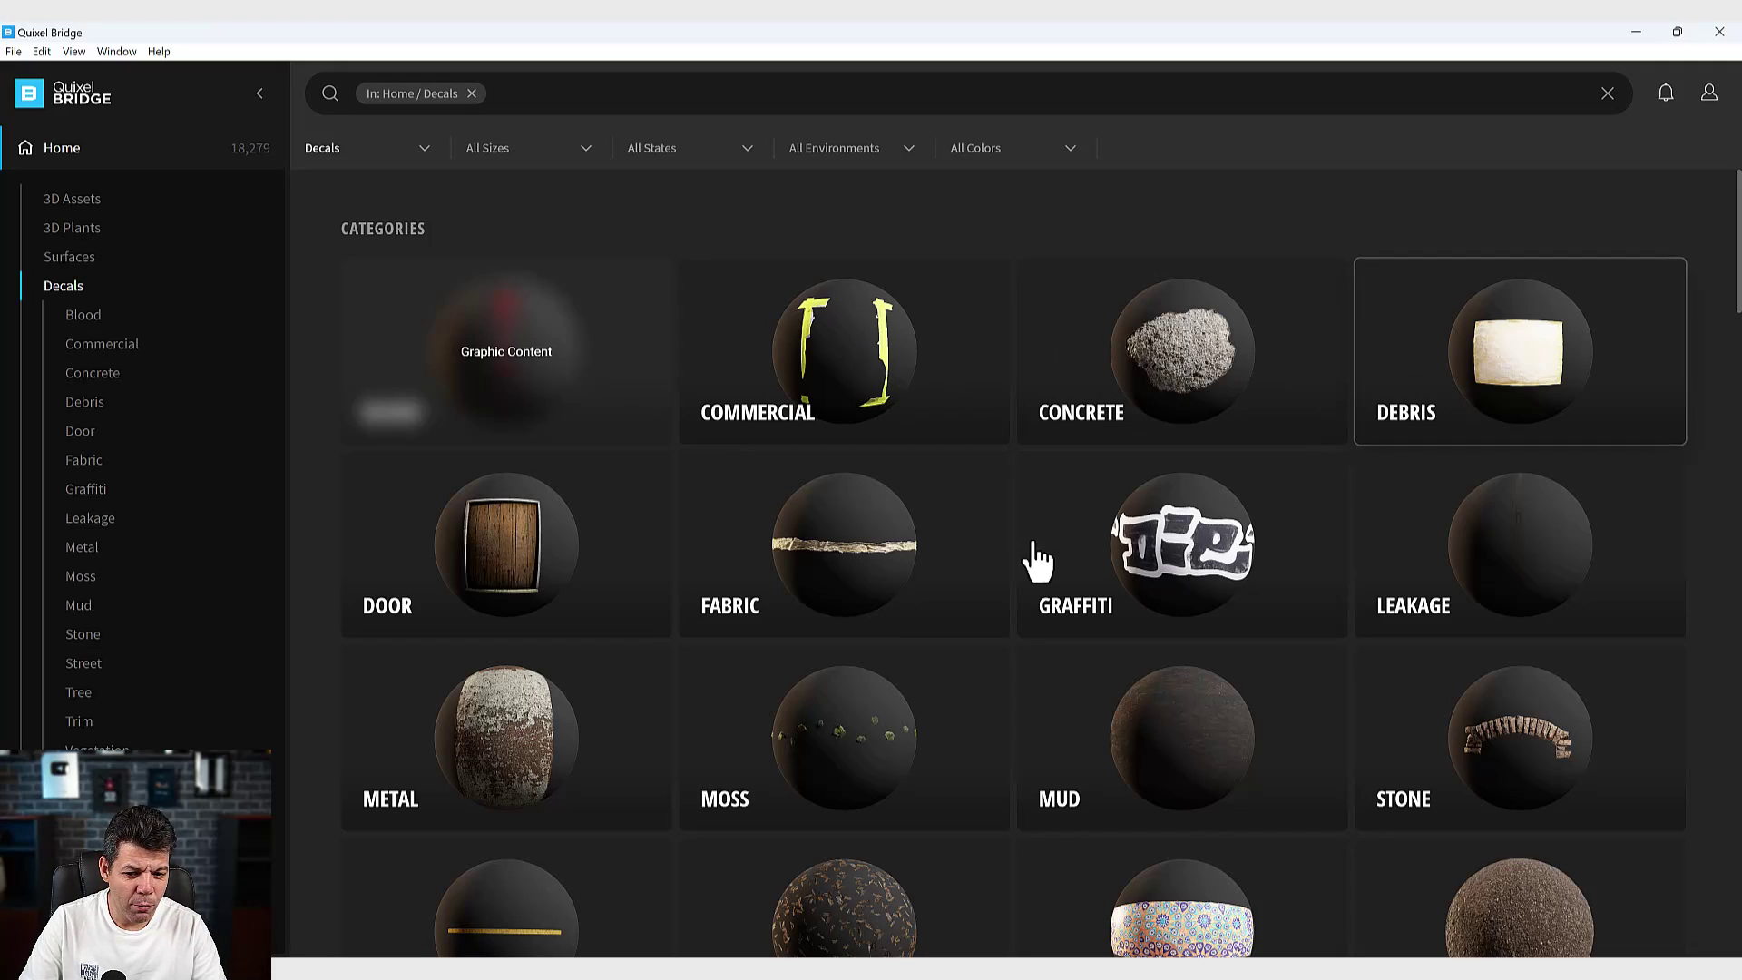
{"action": "scroll", "coordinate": [762, 555], "scroll_direction": "down", "scroll_amount": 1}
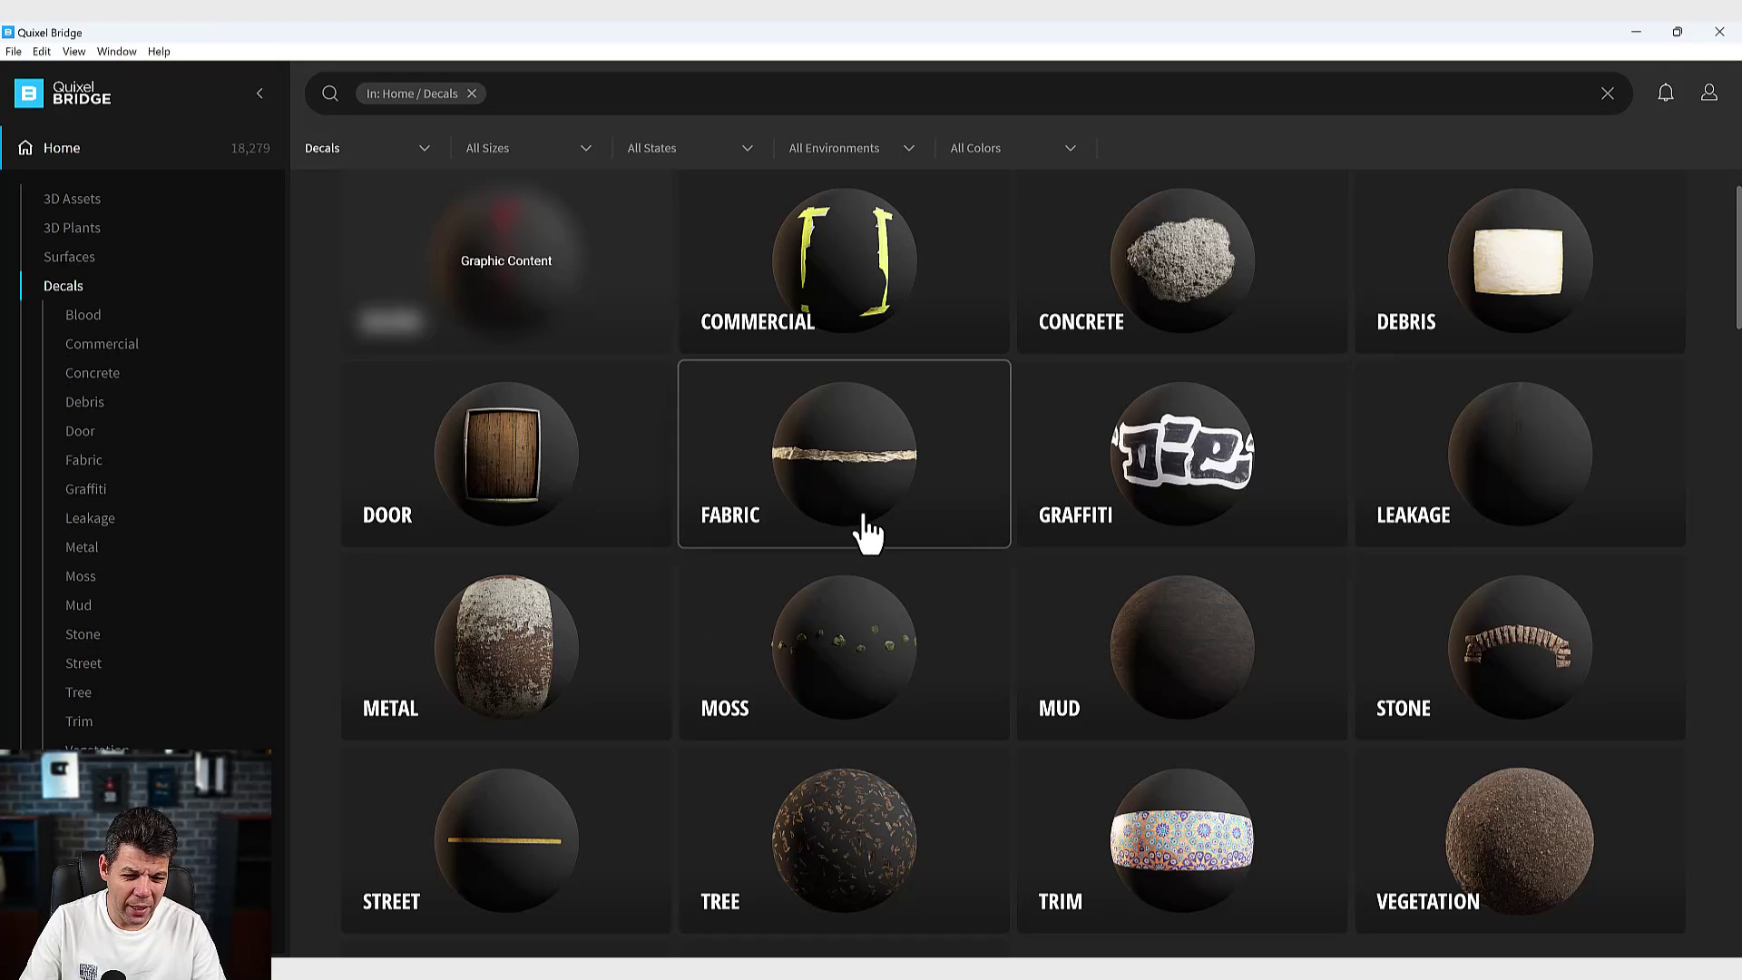
{"action": "scroll", "coordinate": [1459, 545], "scroll_direction": "down", "scroll_amount": 1}
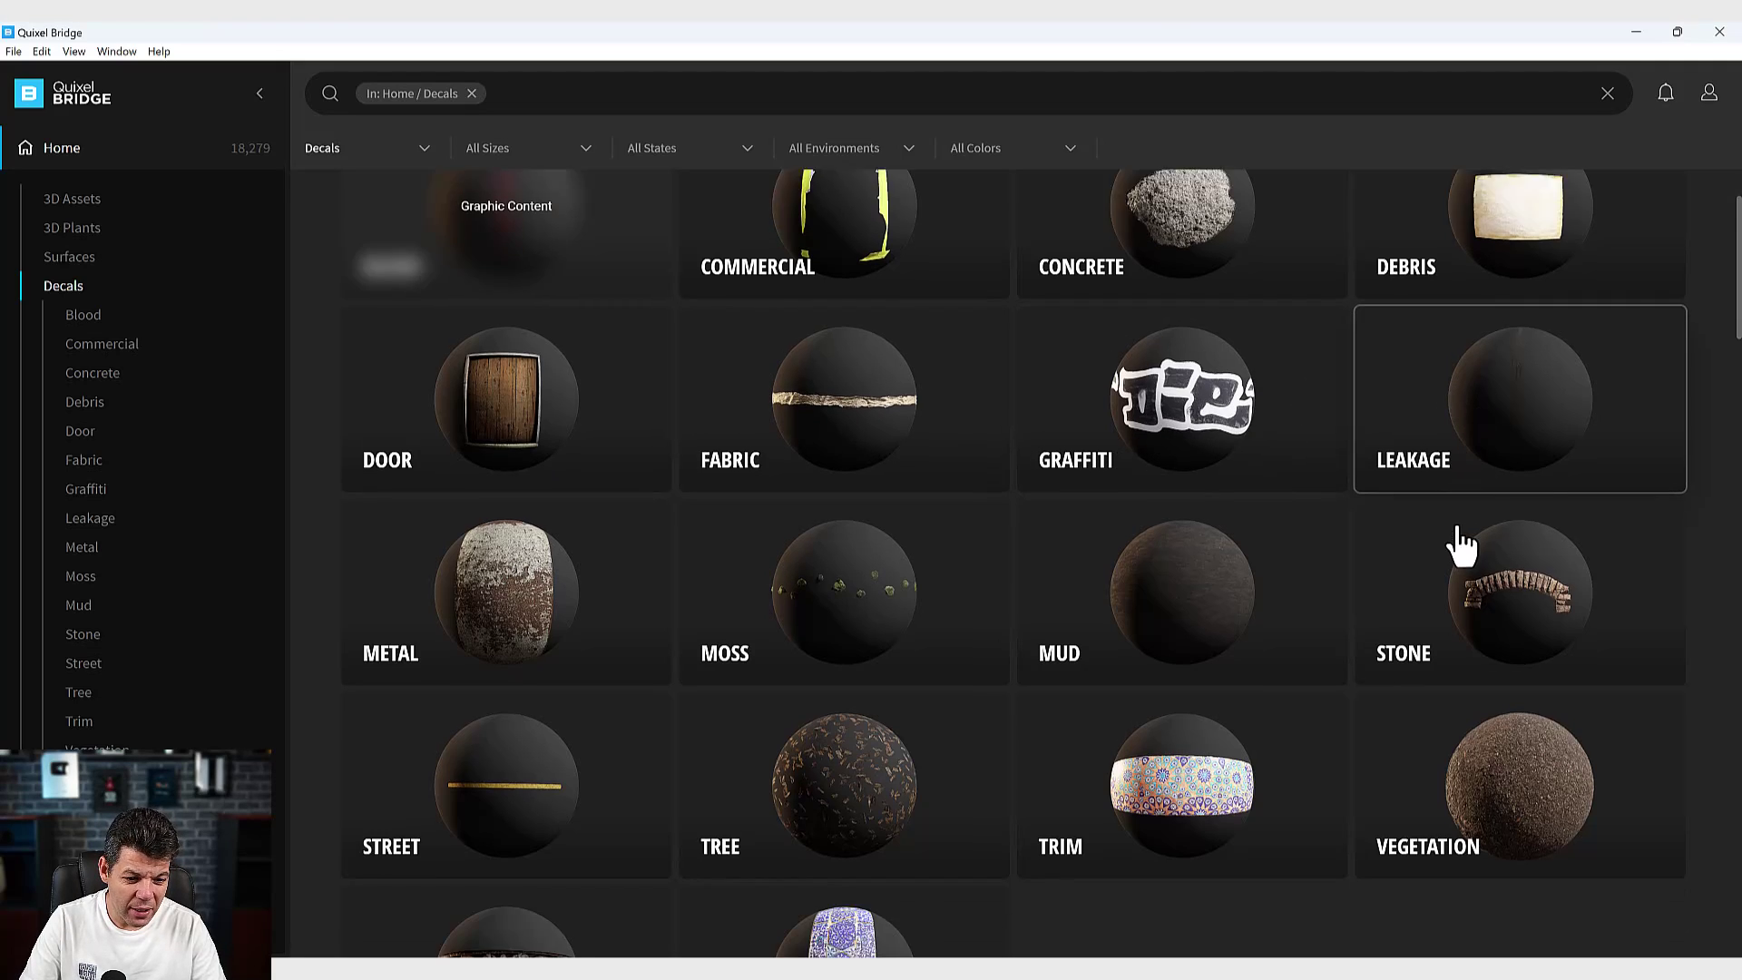
{"action": "scroll", "coordinate": [1370, 610], "scroll_direction": "down", "scroll_amount": 3}
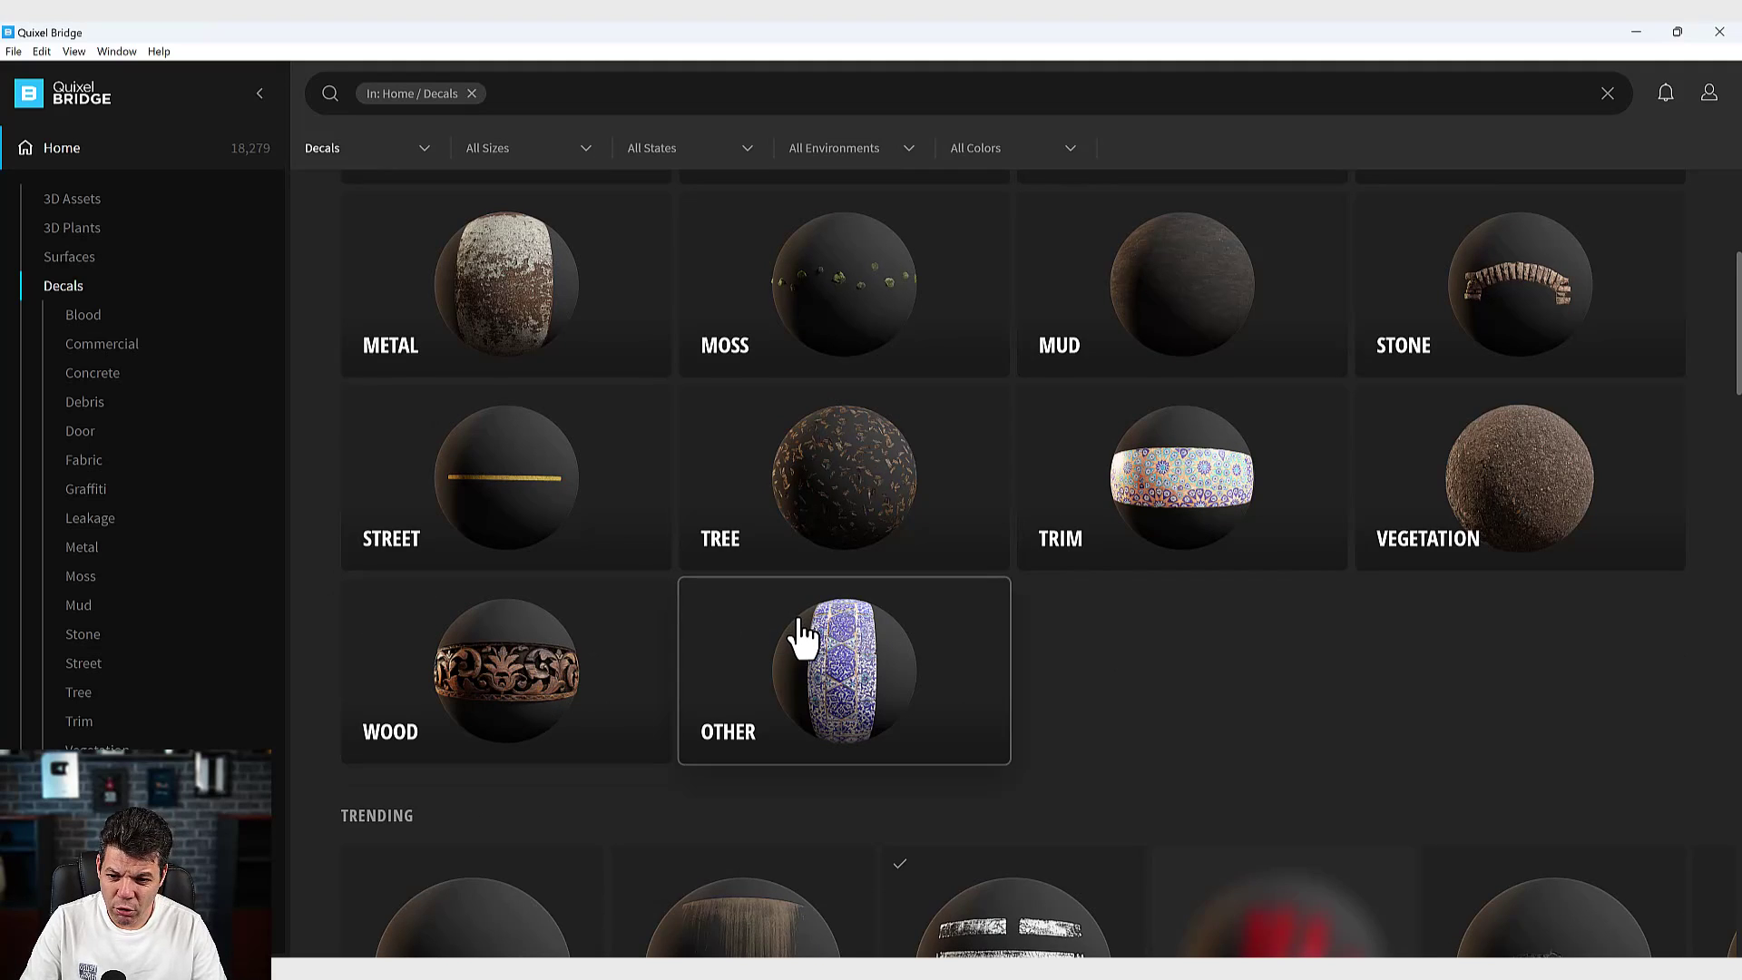
{"action": "scroll", "coordinate": [808, 639], "scroll_direction": "up", "scroll_amount": 2}
{"action": "scroll", "coordinate": [822, 631], "scroll_direction": "up", "scroll_amount": 2}
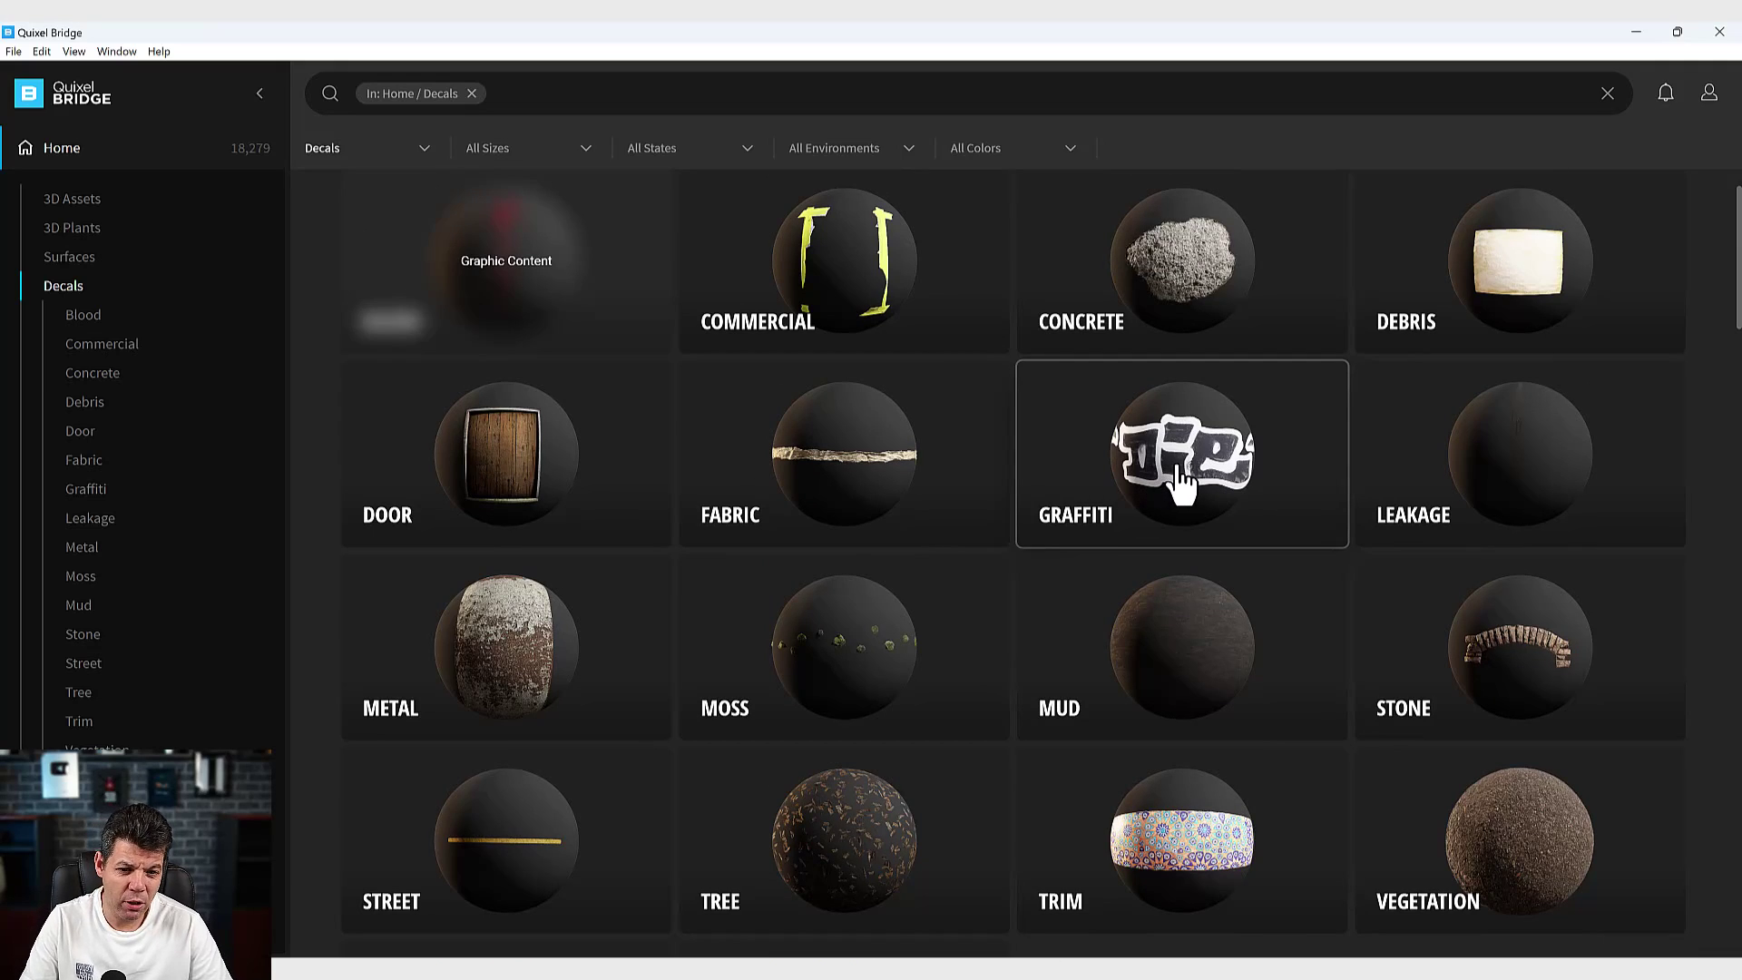
Open the Graffiti decal category and scroll down to the pink heart tag.
{"action": "left_click", "coordinate": [1118, 515]}
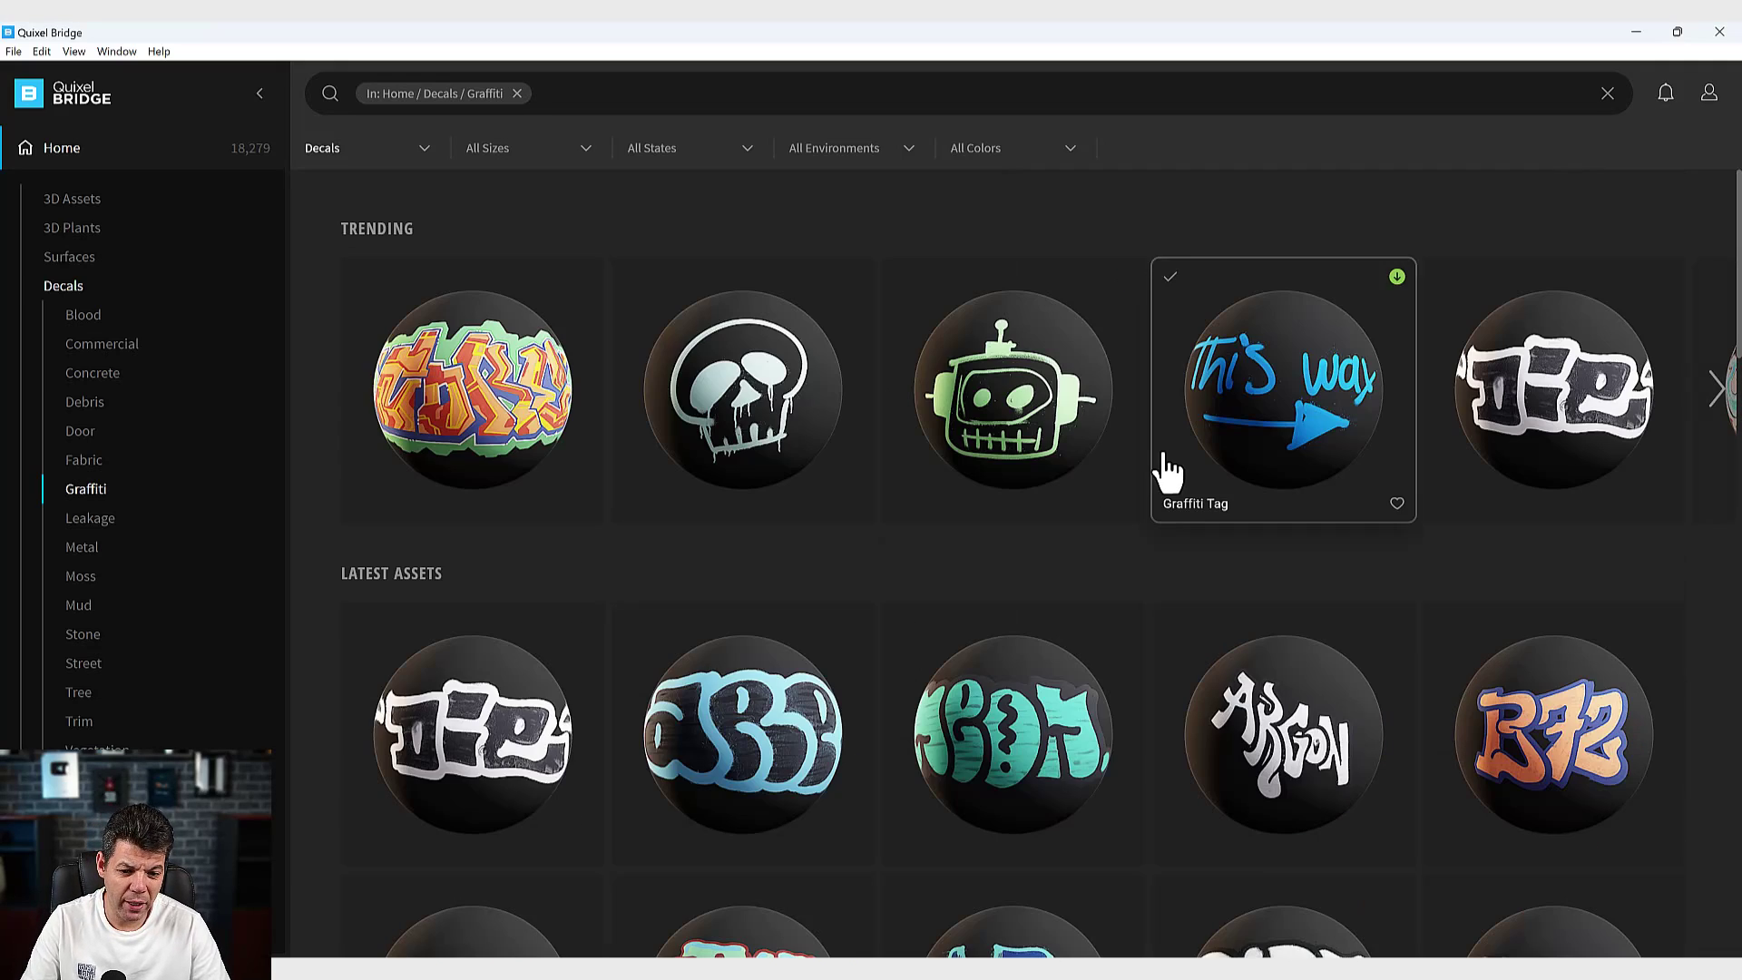
{"action": "scroll", "coordinate": [932, 478], "scroll_direction": "down", "scroll_amount": 2}
{"action": "scroll", "coordinate": [916, 490], "scroll_direction": "down", "scroll_amount": 3}
{"action": "scroll", "coordinate": [894, 510], "scroll_direction": "down", "scroll_amount": 5}
{"action": "scroll", "coordinate": [886, 523], "scroll_direction": "down", "scroll_amount": 3}
{"action": "scroll", "coordinate": [886, 533], "scroll_direction": "down", "scroll_amount": 4}
{"action": "scroll", "coordinate": [888, 544], "scroll_direction": "down", "scroll_amount": 5}
{"action": "scroll", "coordinate": [890, 554], "scroll_direction": "down", "scroll_amount": 2}
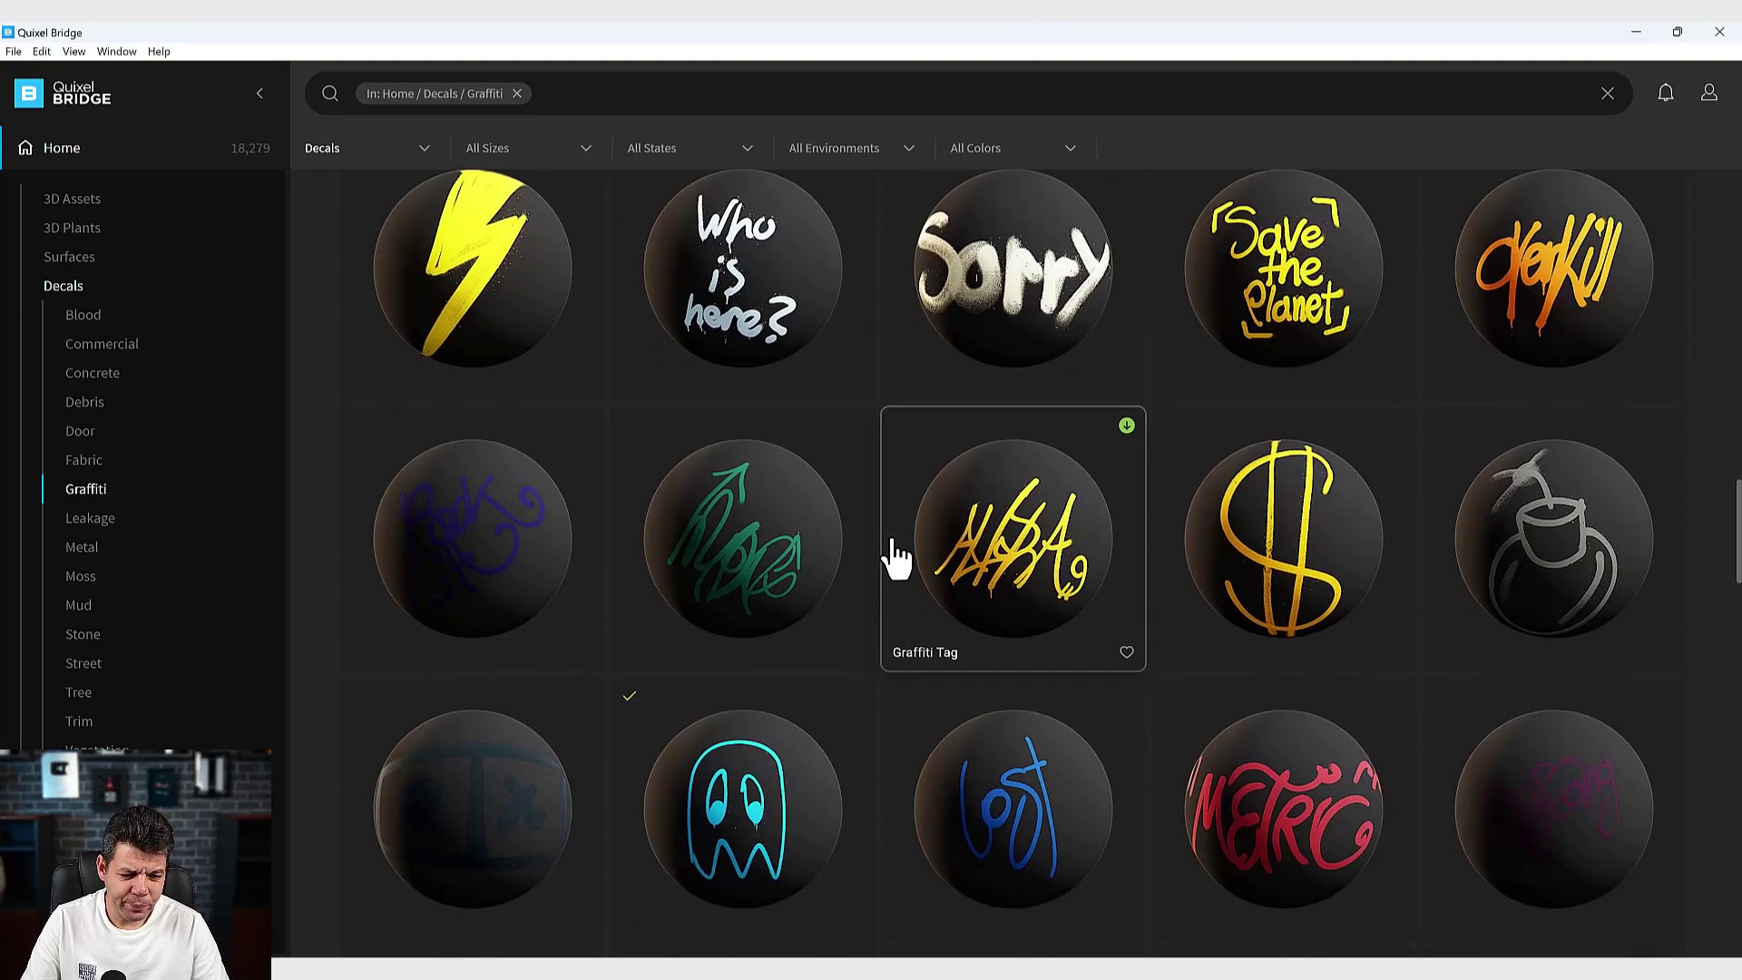
{"action": "scroll", "coordinate": [892, 556], "scroll_direction": "down", "scroll_amount": 2}
{"action": "scroll", "coordinate": [897, 555], "scroll_direction": "down", "scroll_amount": 1}
{"action": "scroll", "coordinate": [896, 559], "scroll_direction": "down", "scroll_amount": 4}
{"action": "scroll", "coordinate": [878, 594], "scroll_direction": "down", "scroll_amount": 3}
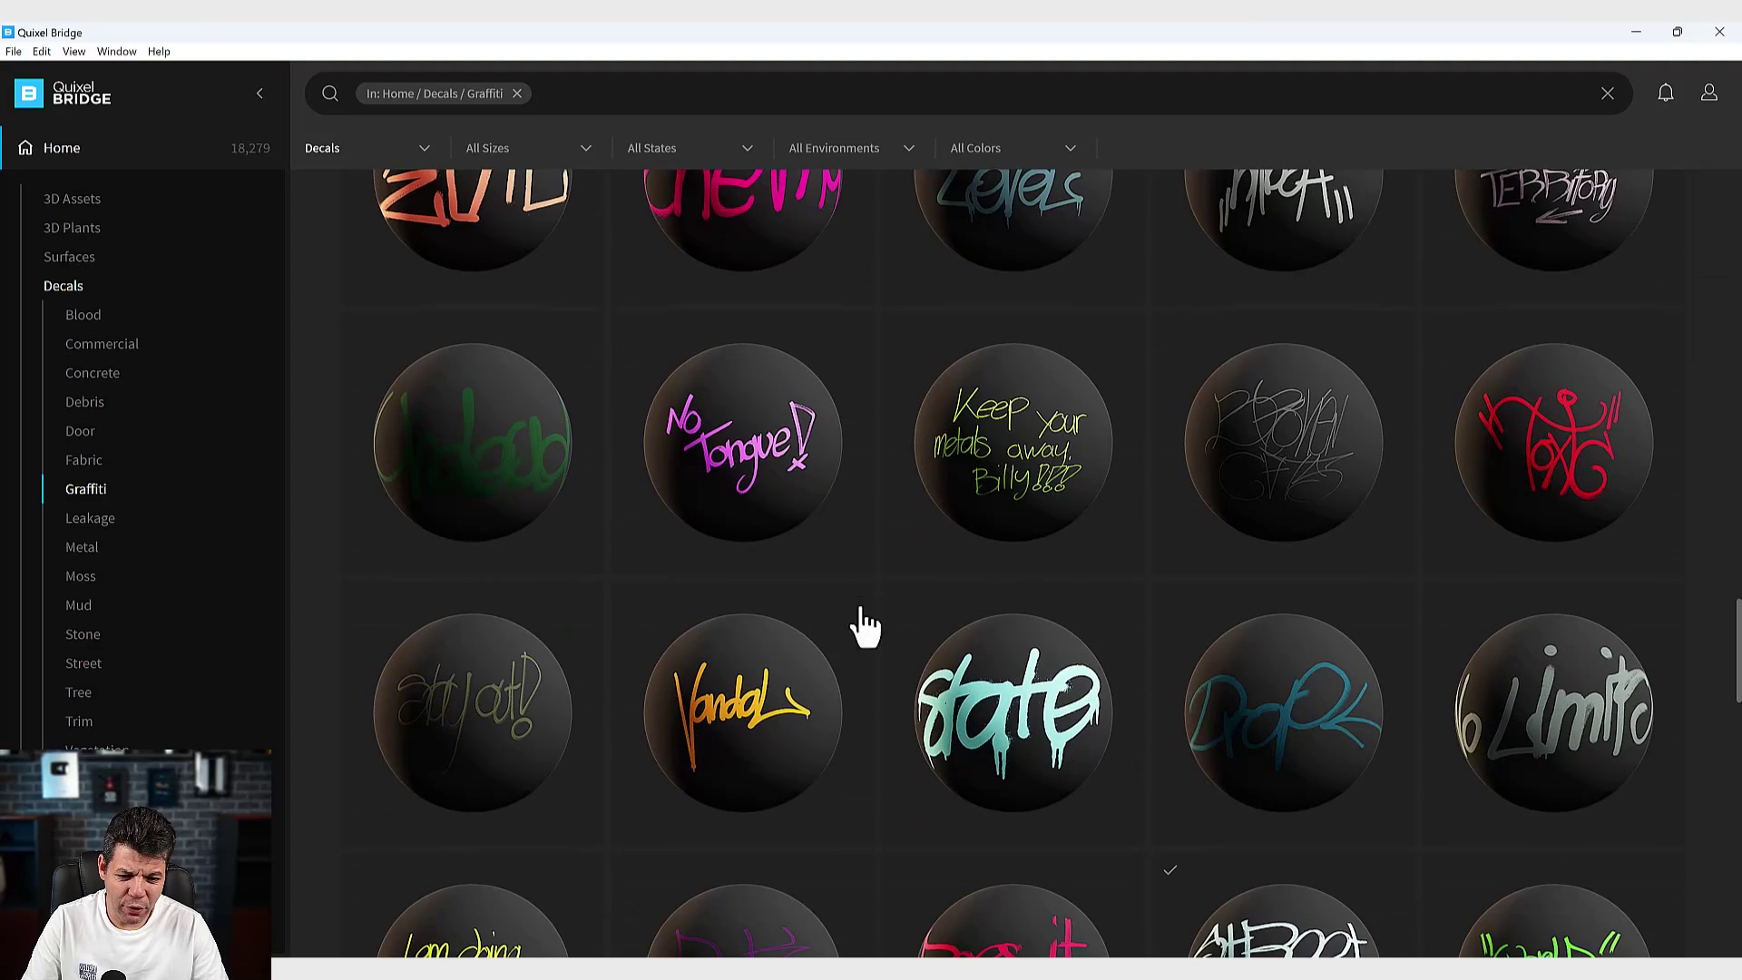
{"action": "scroll", "coordinate": [844, 654], "scroll_direction": "down", "scroll_amount": 3}
{"action": "scroll", "coordinate": [998, 690], "scroll_direction": "down", "scroll_amount": 6}
{"action": "scroll", "coordinate": [1089, 703], "scroll_direction": "down", "scroll_amount": 3}
{"action": "scroll", "coordinate": [1043, 712], "scroll_direction": "down", "scroll_amount": 4}
{"action": "scroll", "coordinate": [1043, 720], "scroll_direction": "down", "scroll_amount": 4}
{"action": "scroll", "coordinate": [1048, 721], "scroll_direction": "down", "scroll_amount": 4}
{"action": "scroll", "coordinate": [1050, 717], "scroll_direction": "down", "scroll_amount": 5}
{"action": "scroll", "coordinate": [1054, 715], "scroll_direction": "down", "scroll_amount": 3}
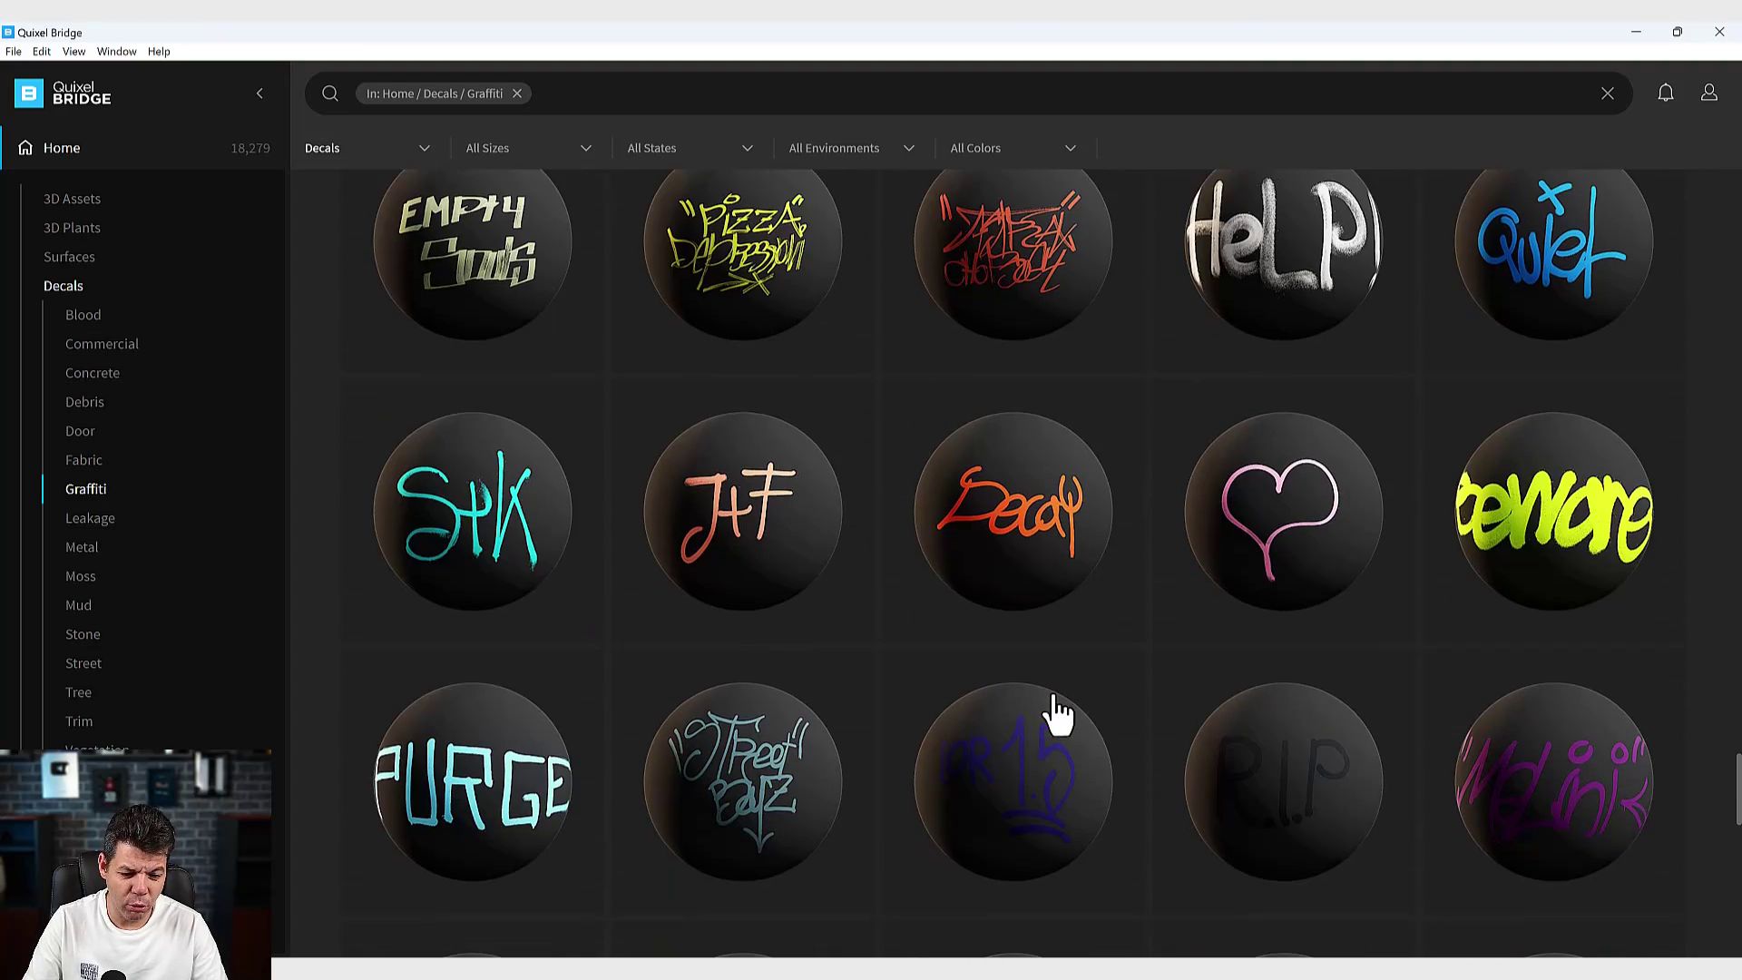
{"action": "scroll", "coordinate": [1053, 713], "scroll_direction": "up", "scroll_amount": 2}
{"action": "scroll", "coordinate": [1057, 717], "scroll_direction": "down", "scroll_amount": 1}
{"action": "scroll", "coordinate": [1058, 716], "scroll_direction": "down", "scroll_amount": 1}
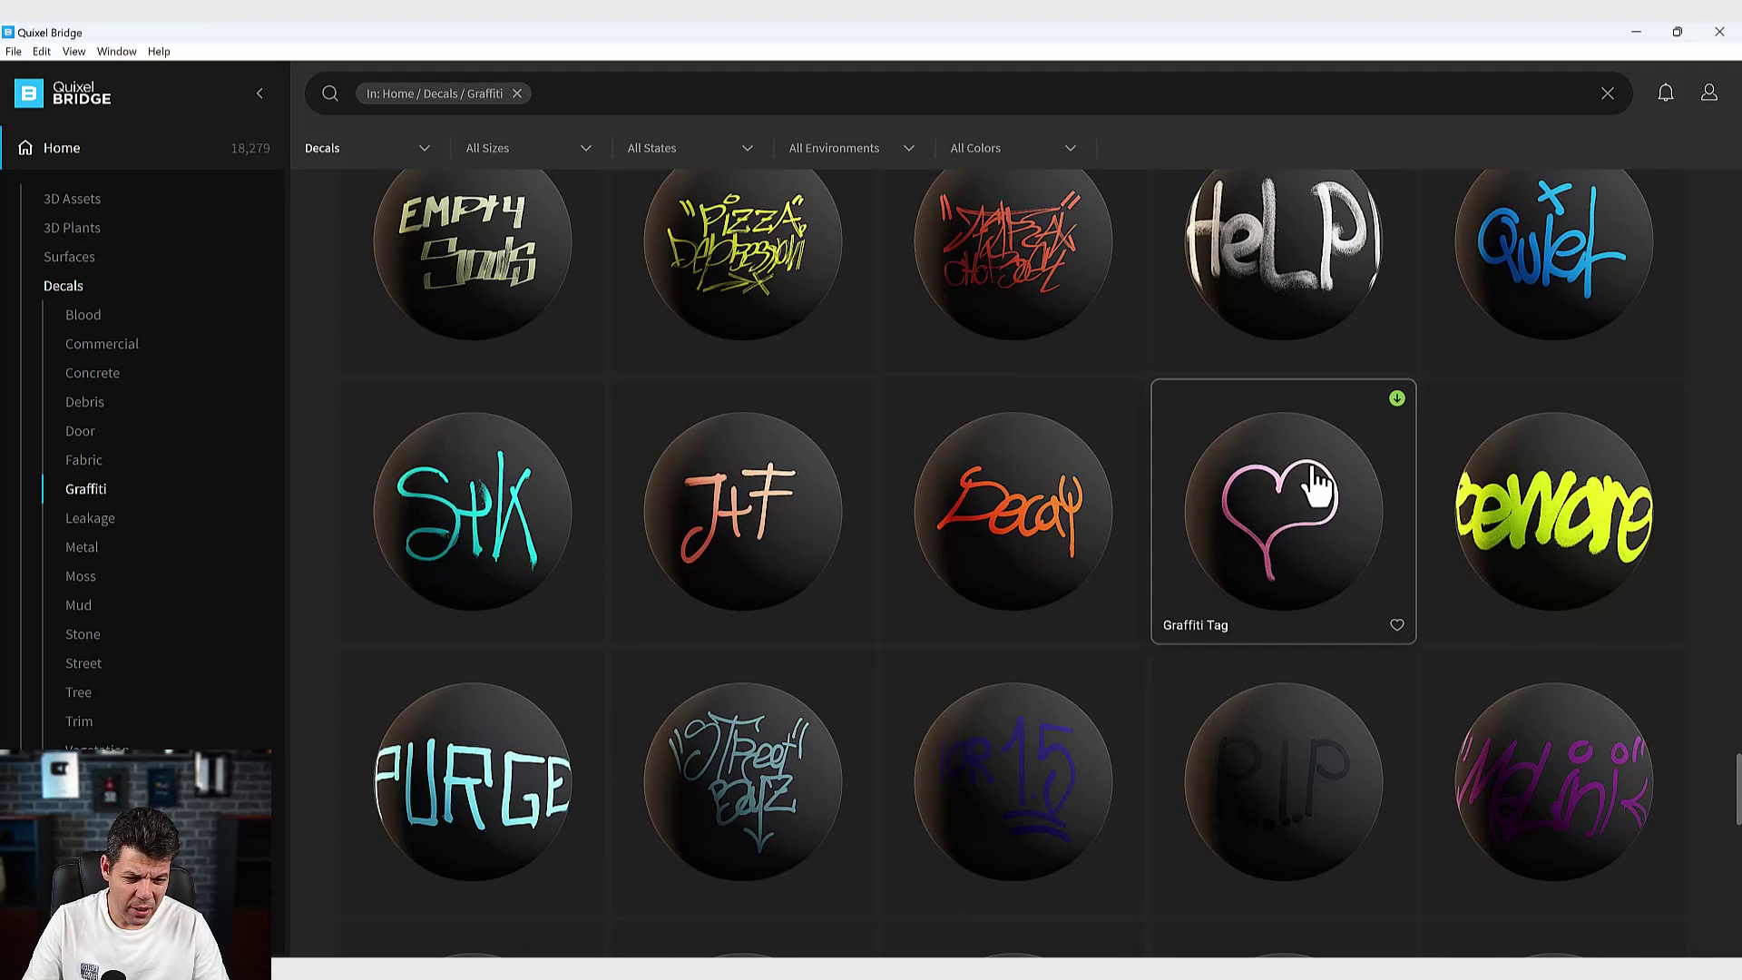
{"action": "scroll", "coordinate": [1270, 517], "scroll_direction": "down", "scroll_amount": 2}
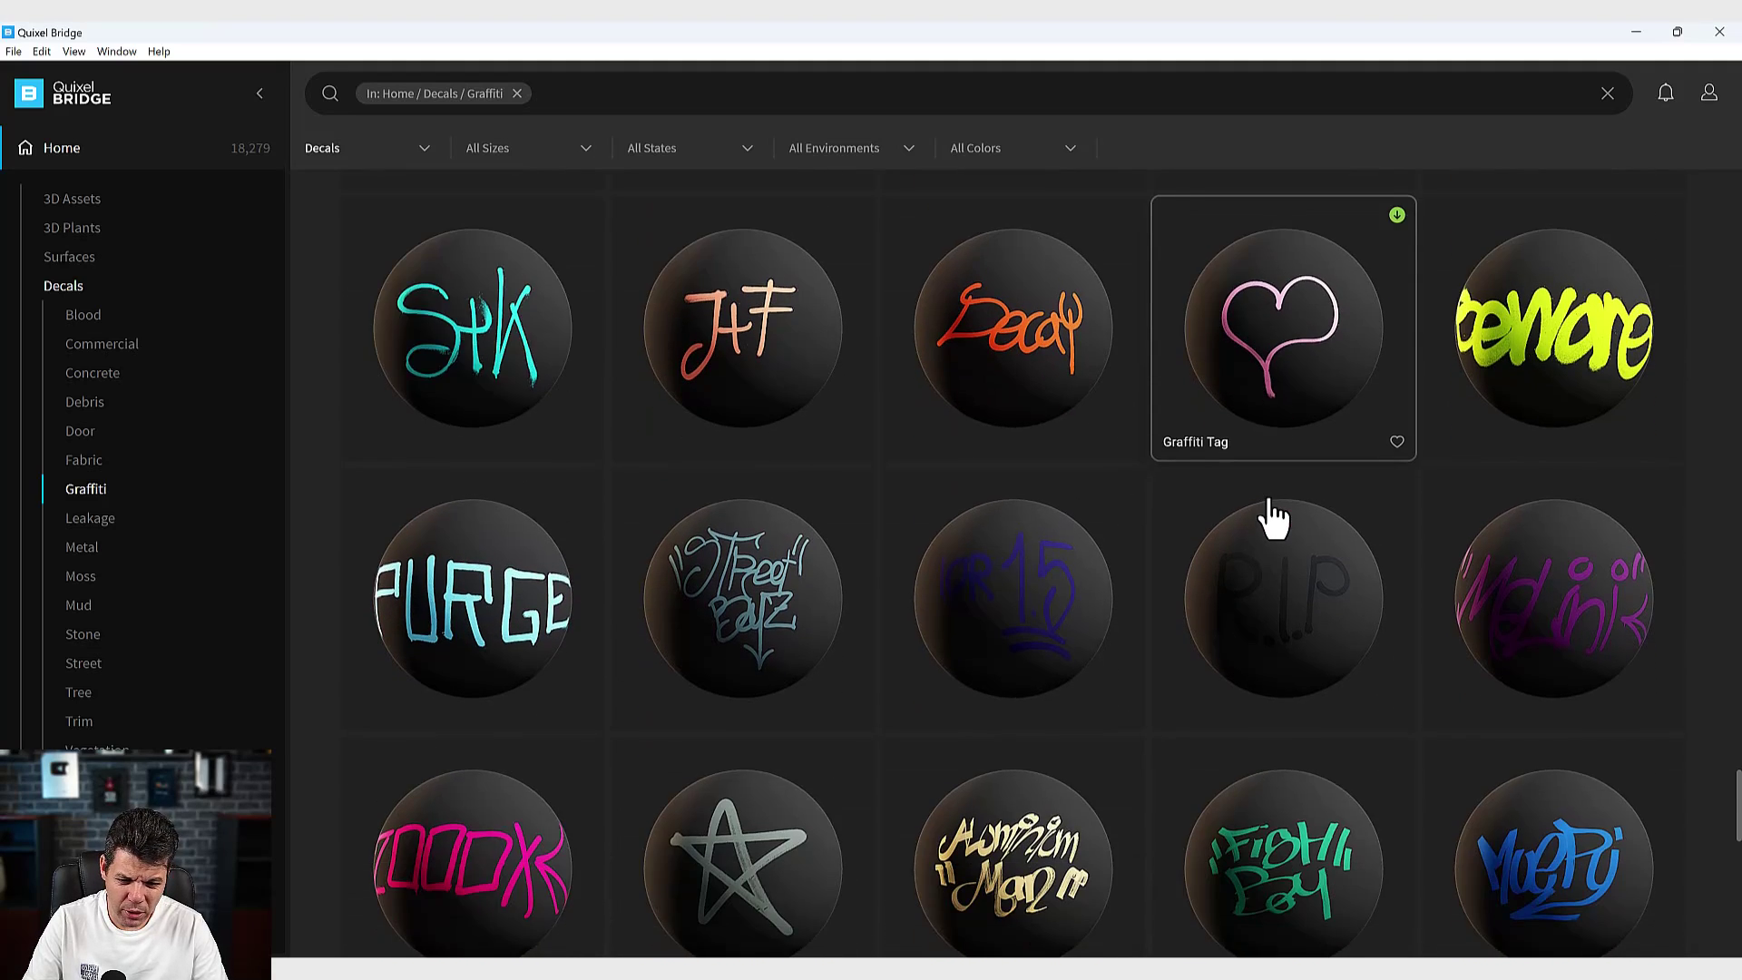
{"action": "scroll", "coordinate": [1270, 544], "scroll_direction": "down", "scroll_amount": 3}
{"action": "scroll", "coordinate": [1089, 509], "scroll_direction": "down", "scroll_amount": 3}
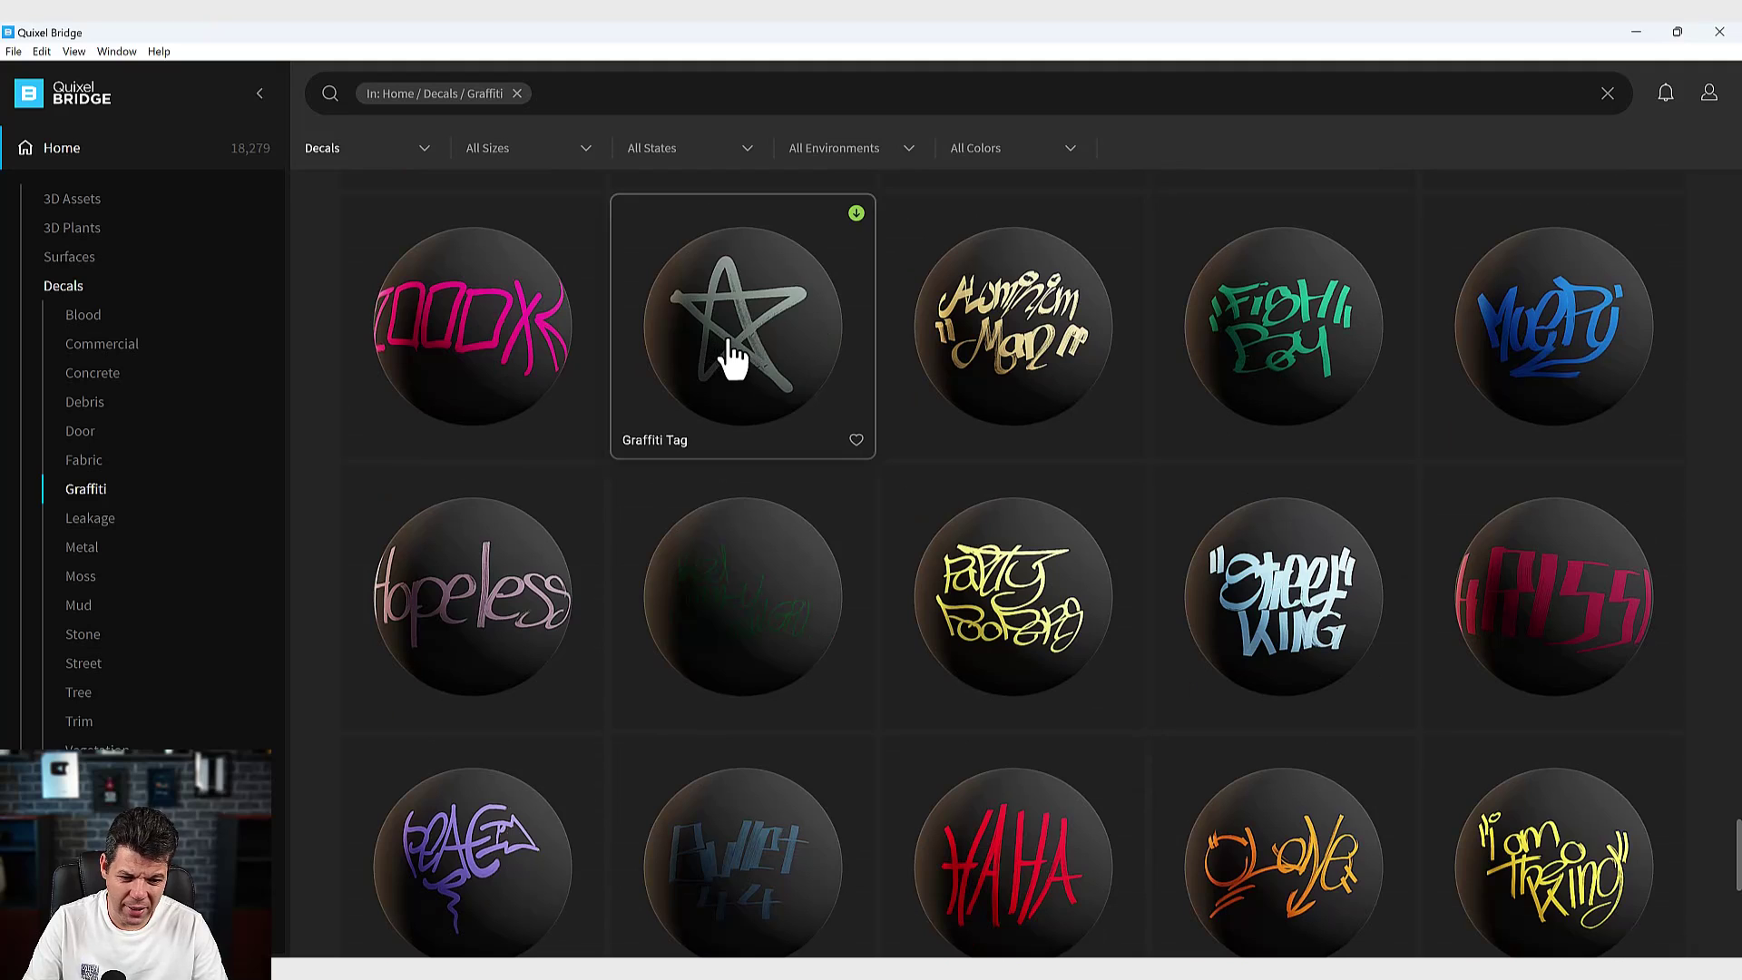
{"action": "scroll", "coordinate": [1217, 533], "scroll_direction": "down", "scroll_amount": 3}
{"action": "scroll", "coordinate": [1026, 622], "scroll_direction": "down", "scroll_amount": 3}
{"action": "scroll", "coordinate": [1156, 662], "scroll_direction": "down", "scroll_amount": 1}
{"action": "scroll", "coordinate": [1225, 571], "scroll_direction": "up", "scroll_amount": 7}
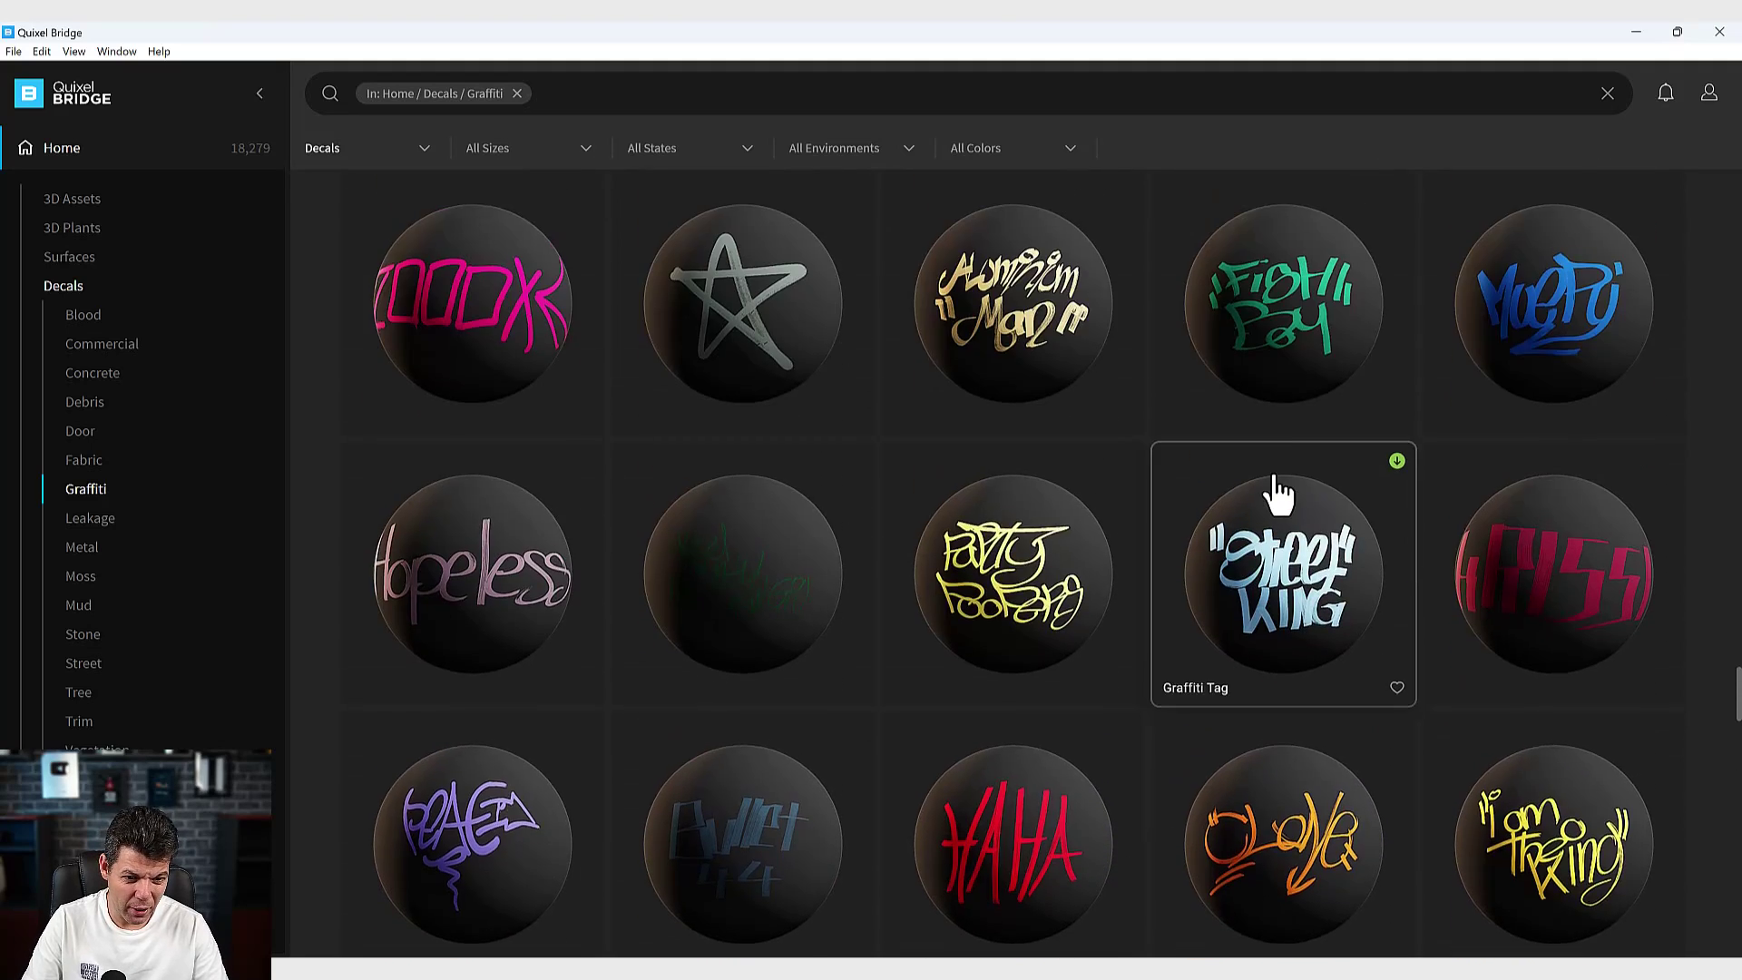
{"action": "scroll", "coordinate": [1275, 503], "scroll_direction": "up", "scroll_amount": 7}
Download the pink heart Graffiti Tag decal and go to its downloaded files.
{"action": "left_click", "coordinate": [1398, 284]}
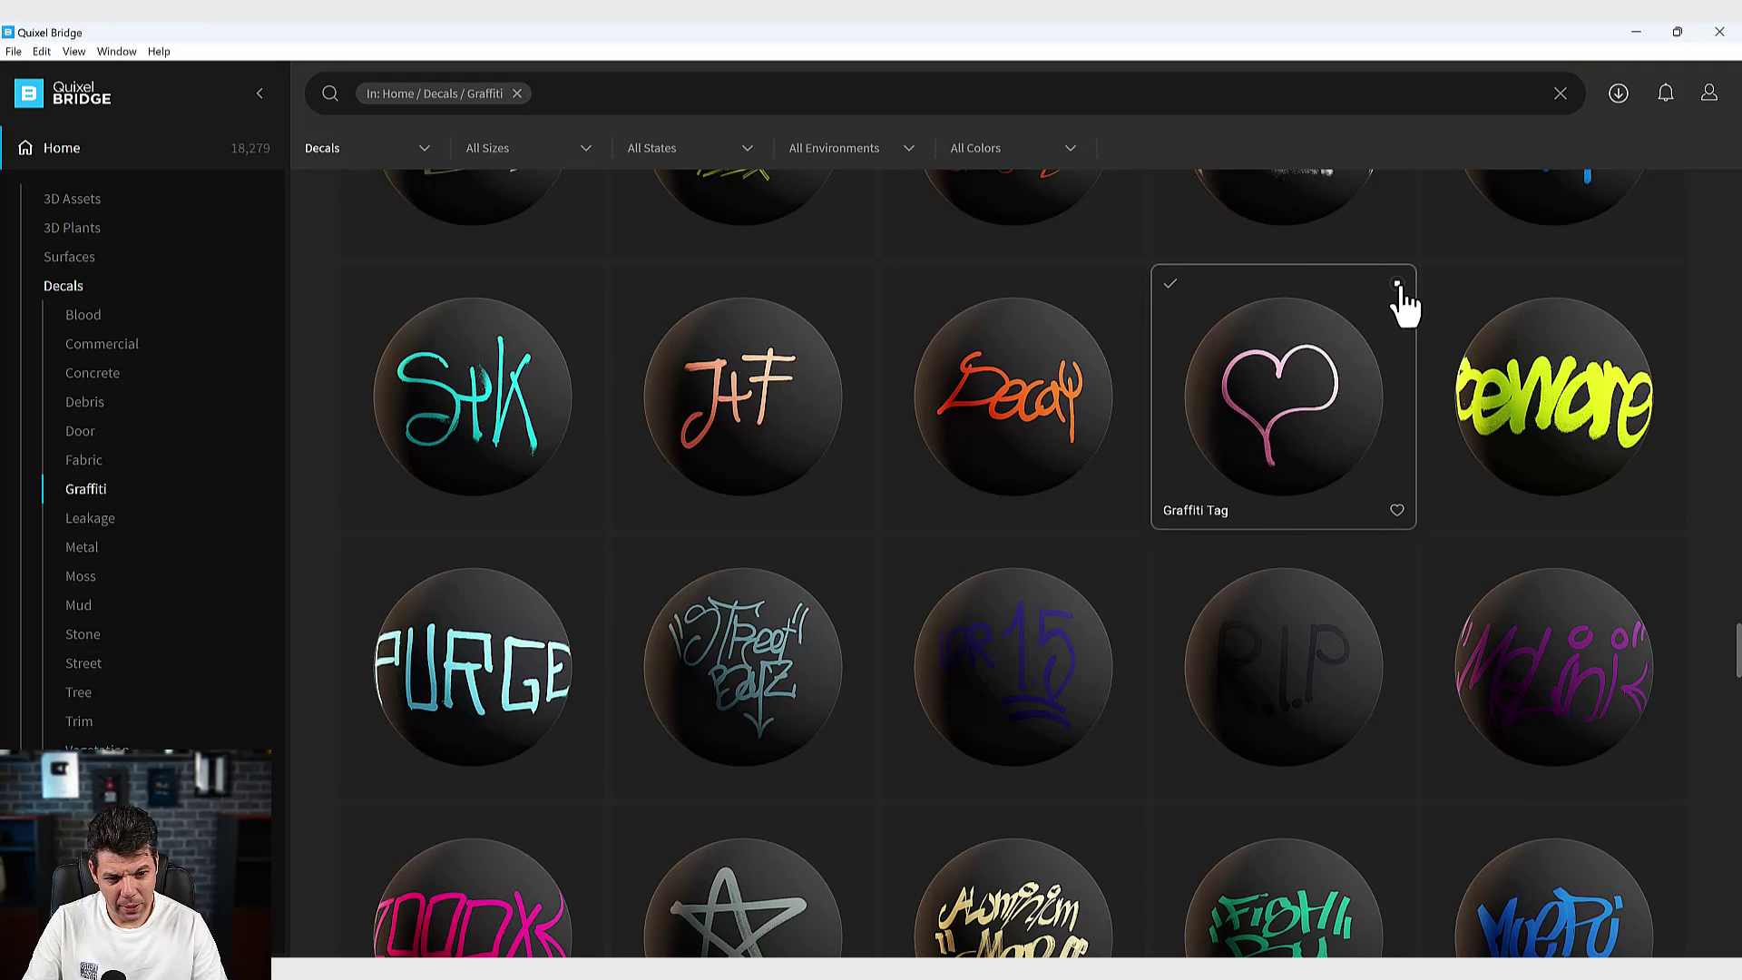
{"action": "left_click", "coordinate": [1286, 385]}
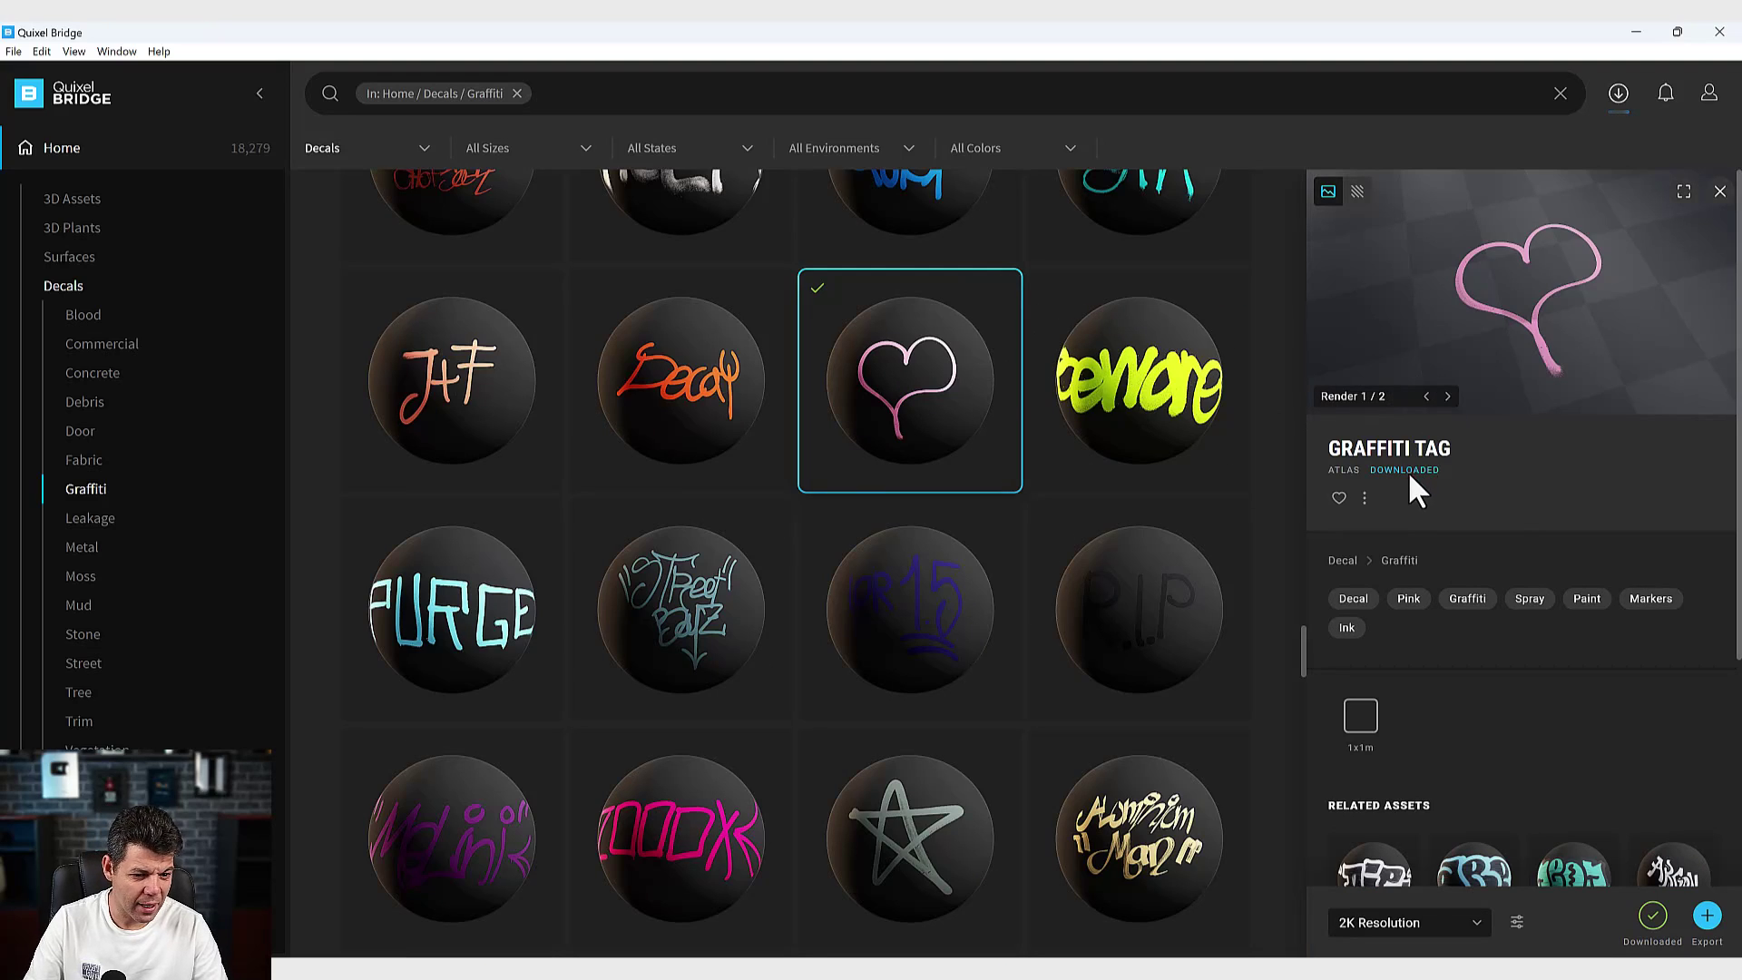
{"action": "left_click", "coordinate": [1365, 498]}
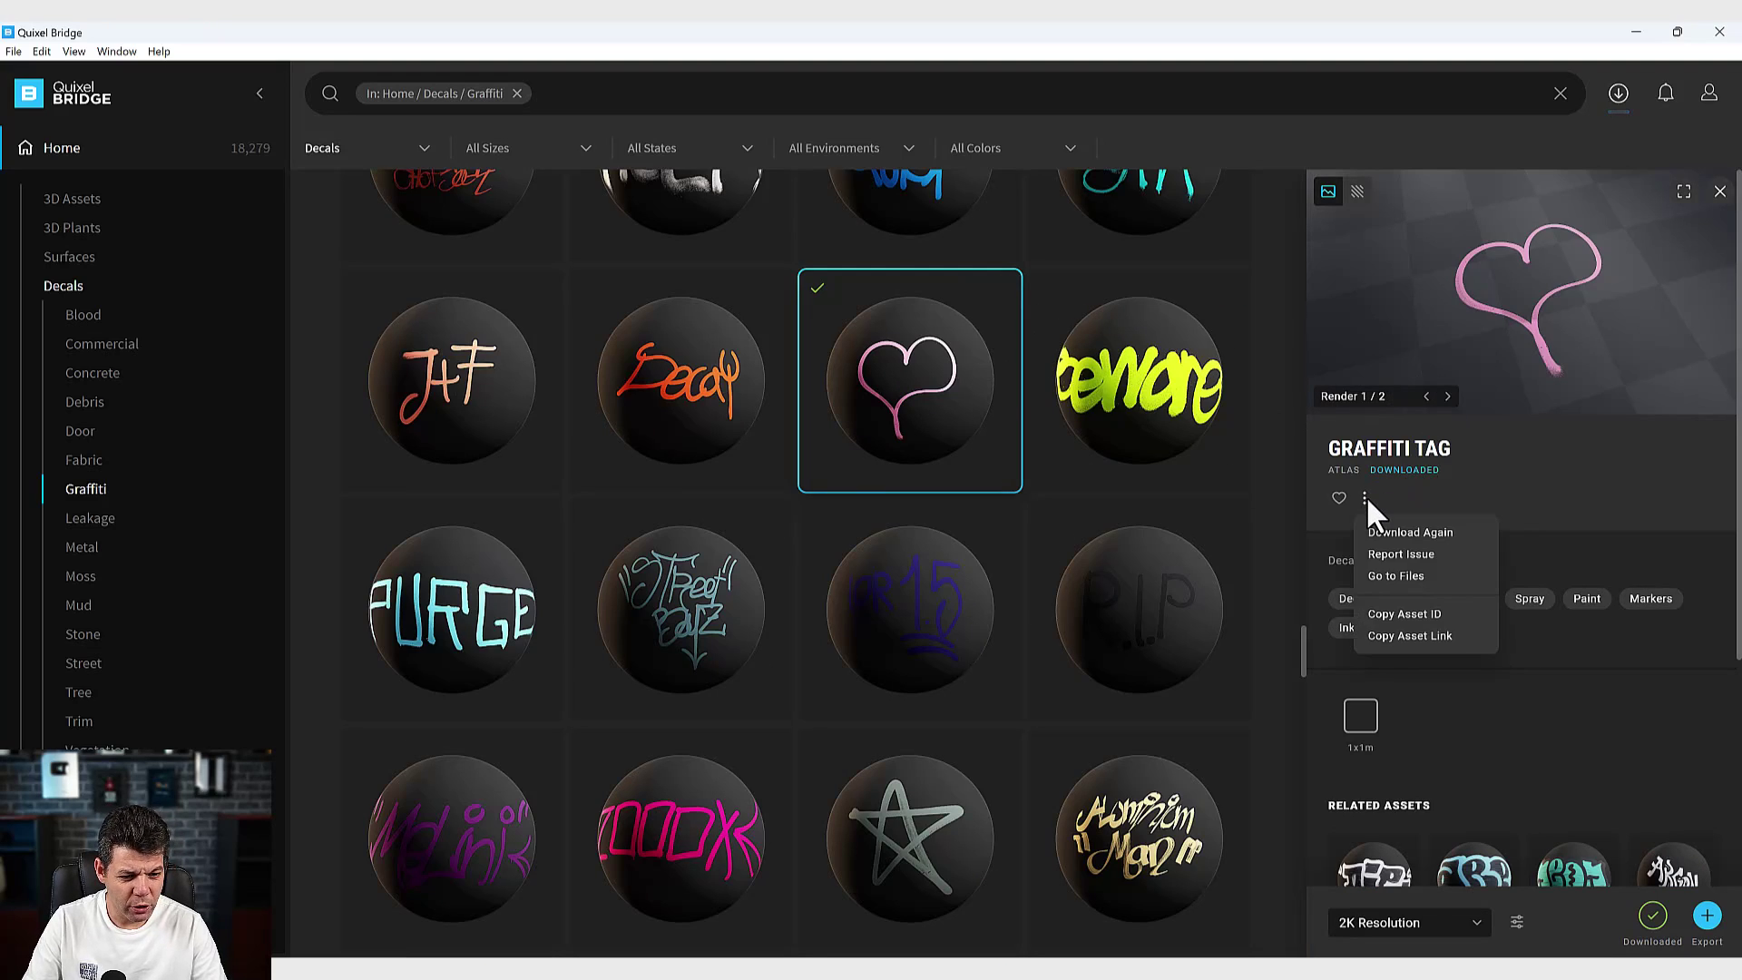
{"action": "left_click", "coordinate": [1398, 579]}
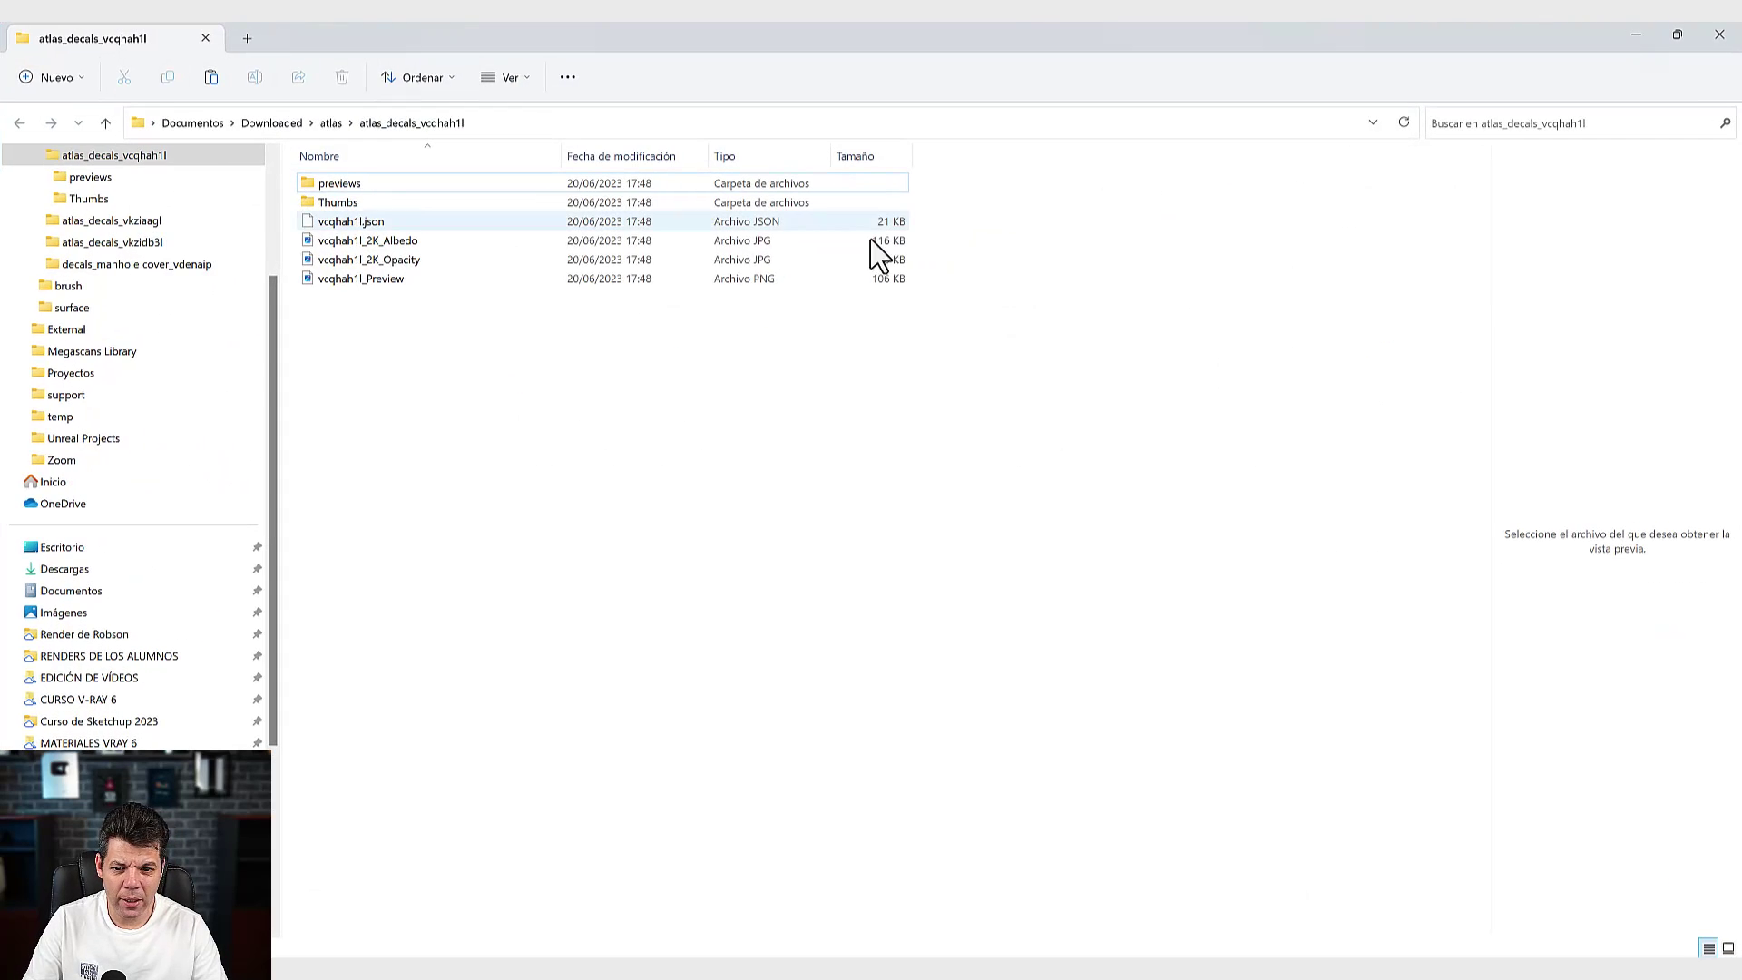
Show the decal files as medium icons and compare the pink Albedo and heart Opacity maps.
{"action": "key", "text": "ctrl+shift+4"}
{"action": "key", "text": "ctrl+shift+3"}
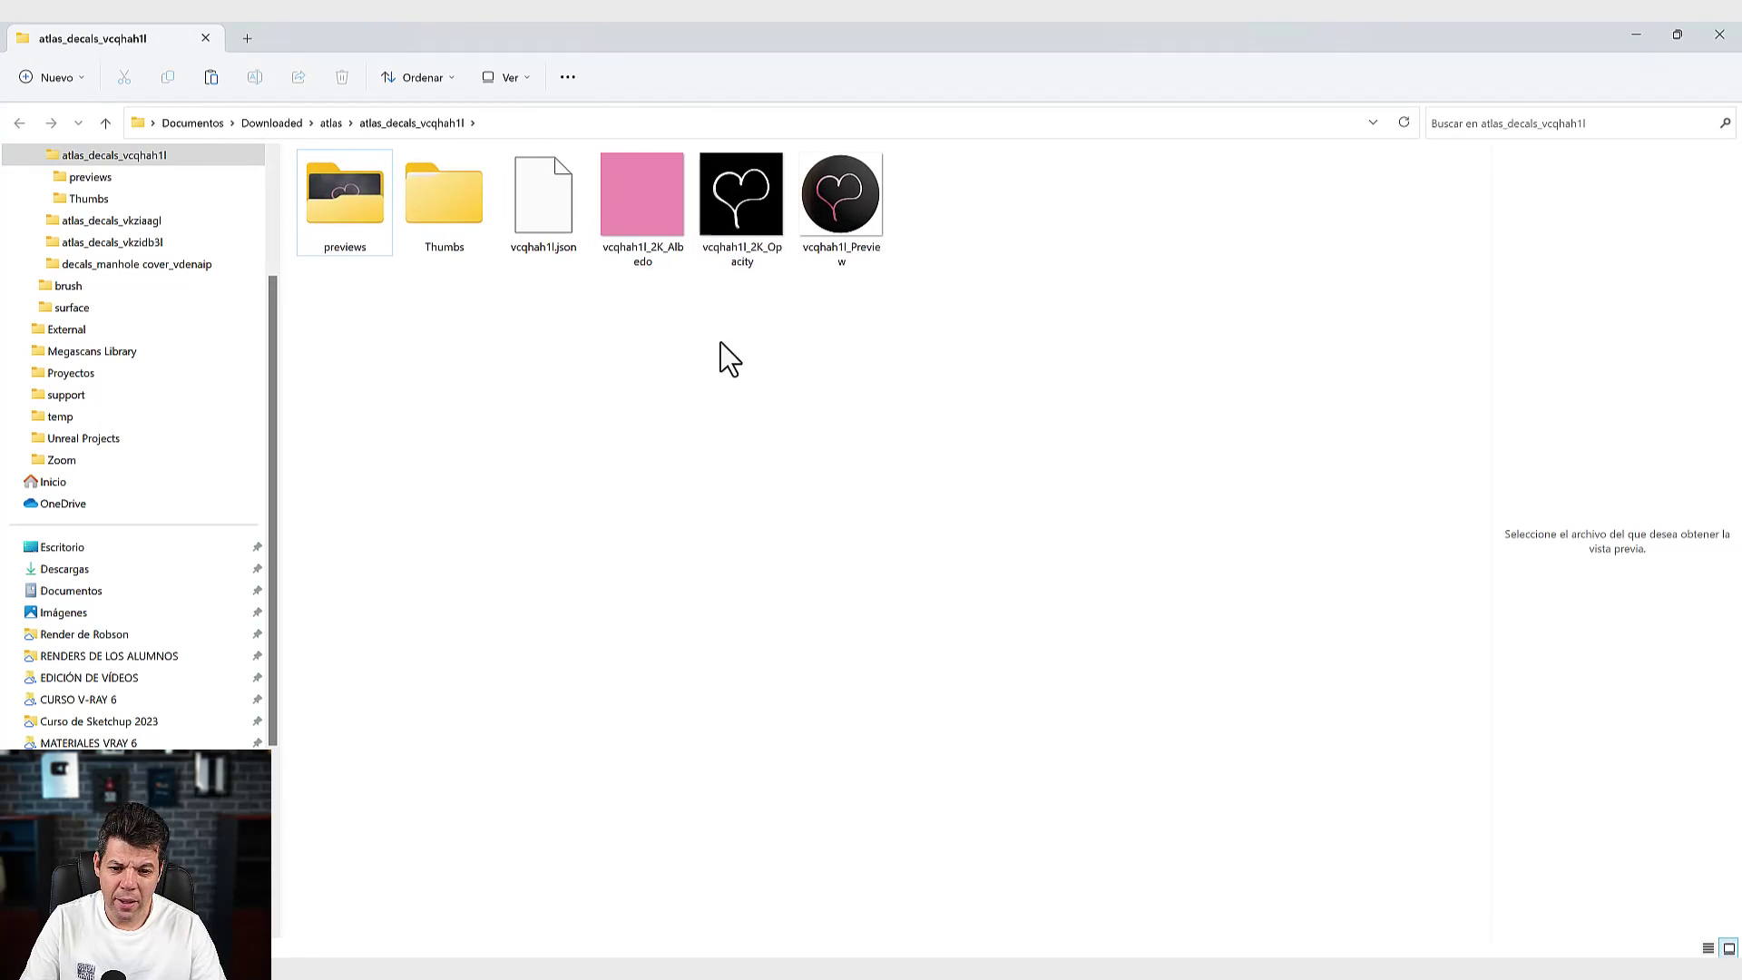
{"action": "left_click", "coordinate": [656, 258]}
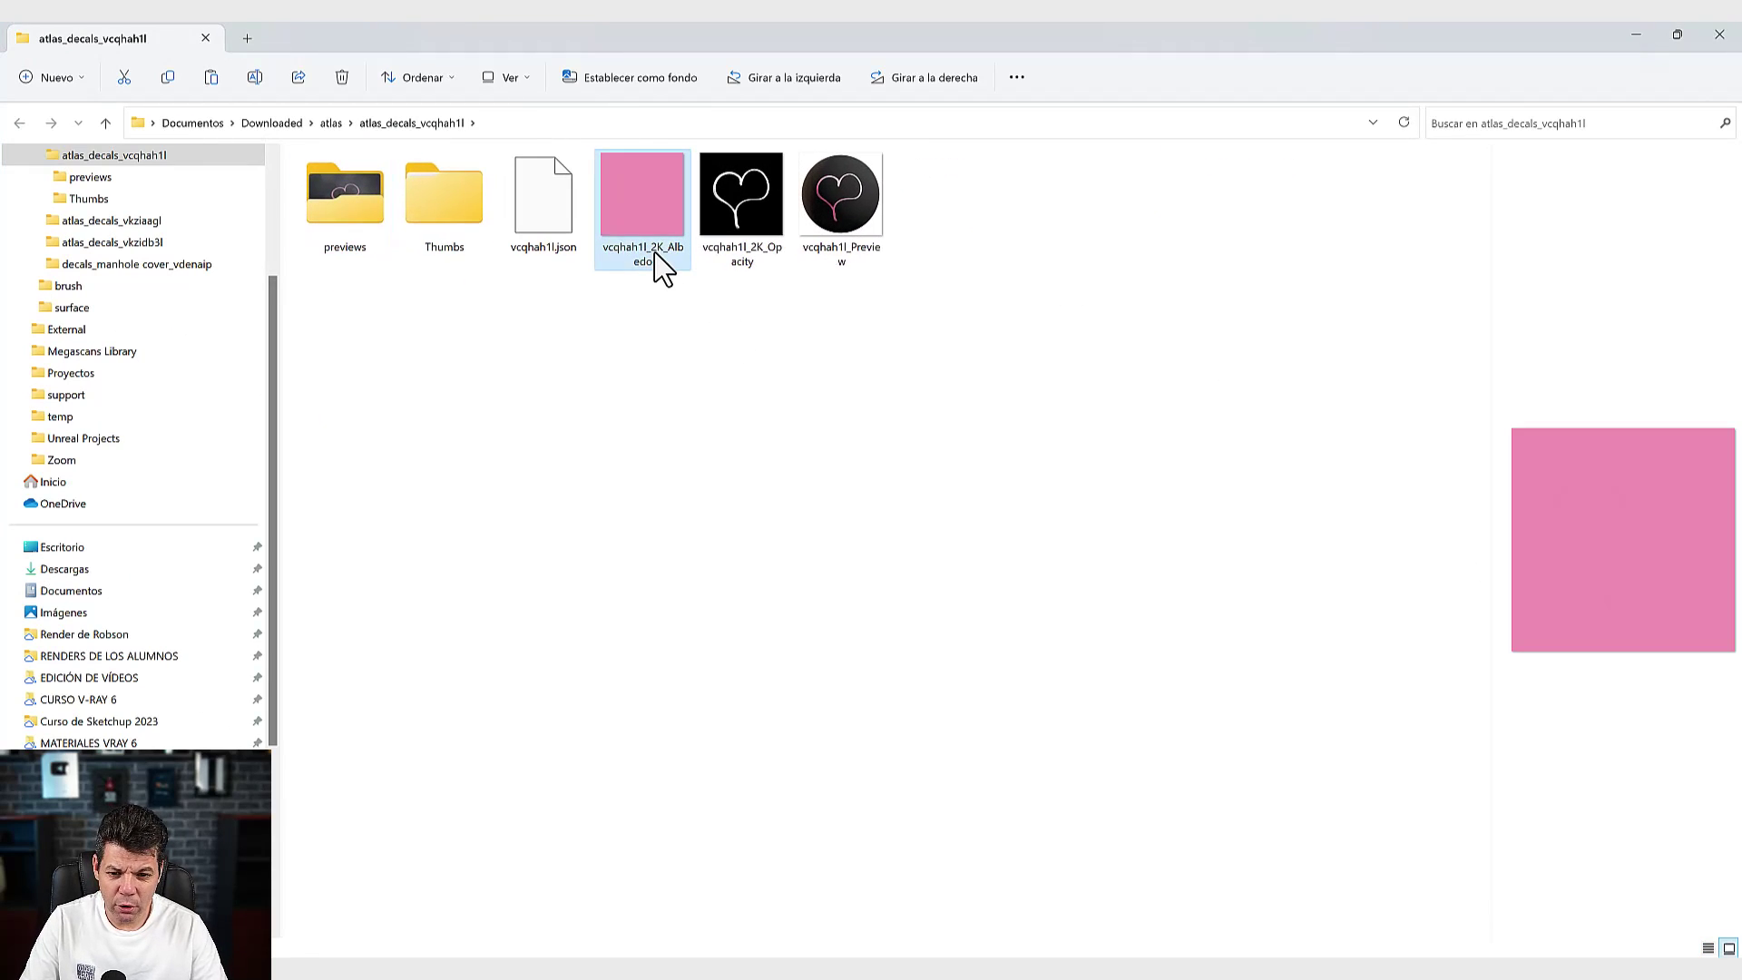
{"action": "left_click", "coordinate": [742, 261]}
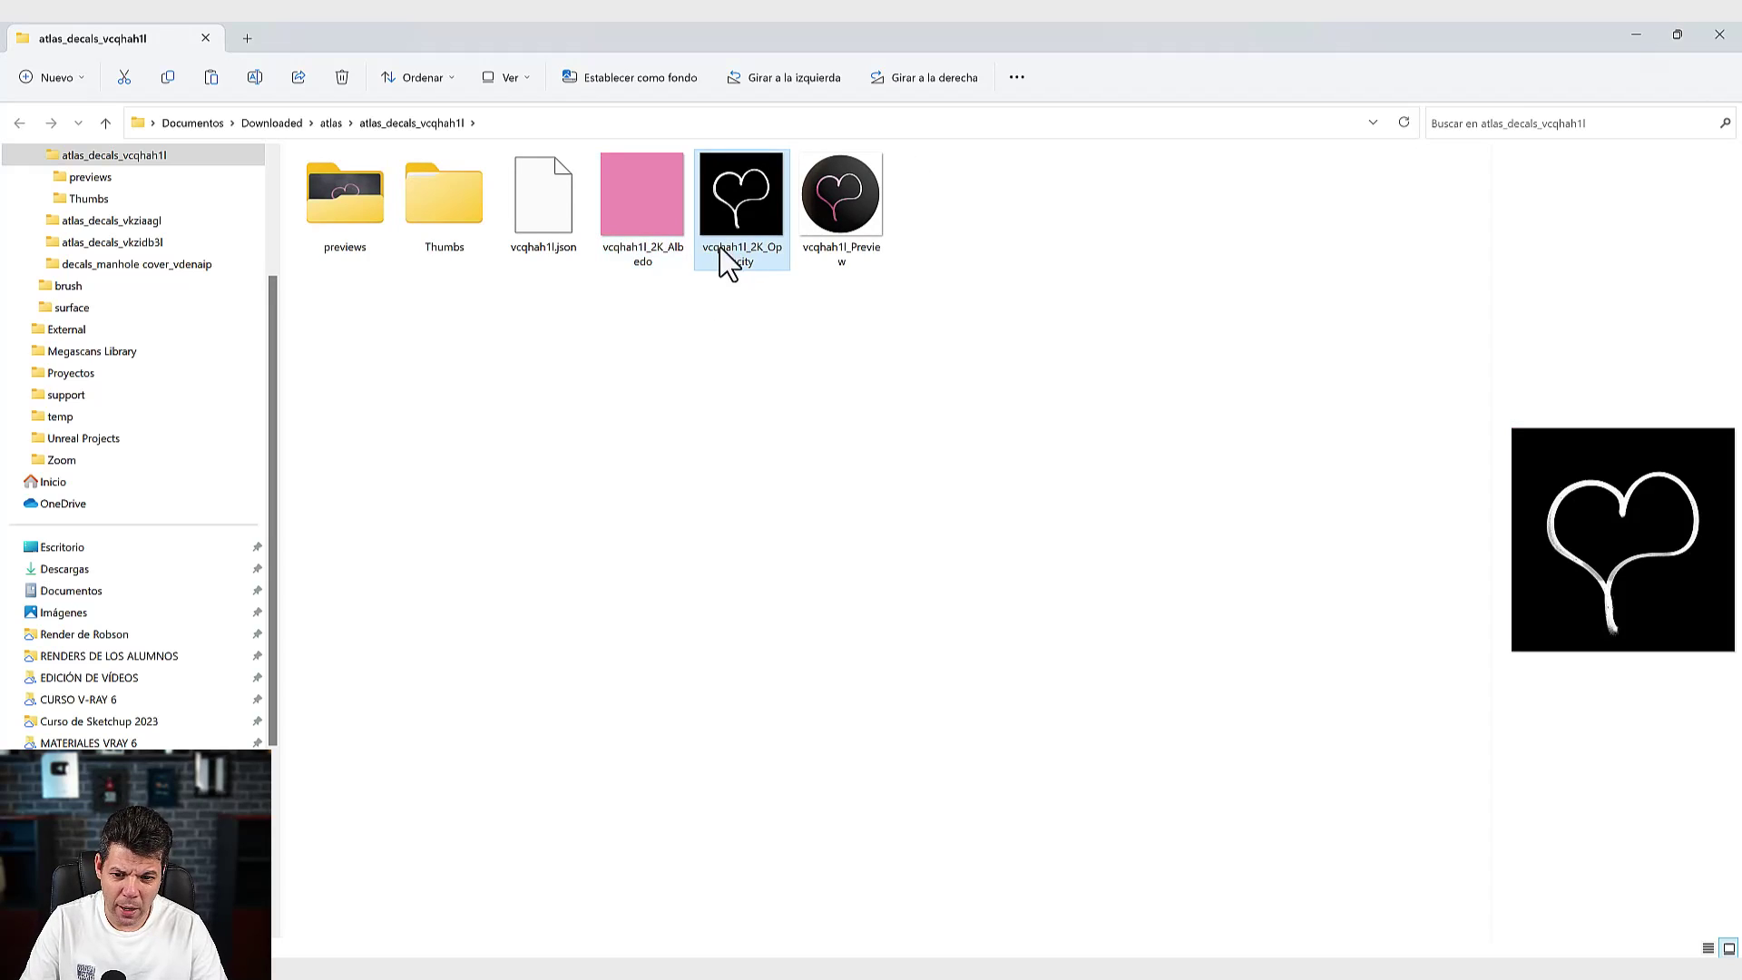
{"action": "left_click", "coordinate": [647, 268]}
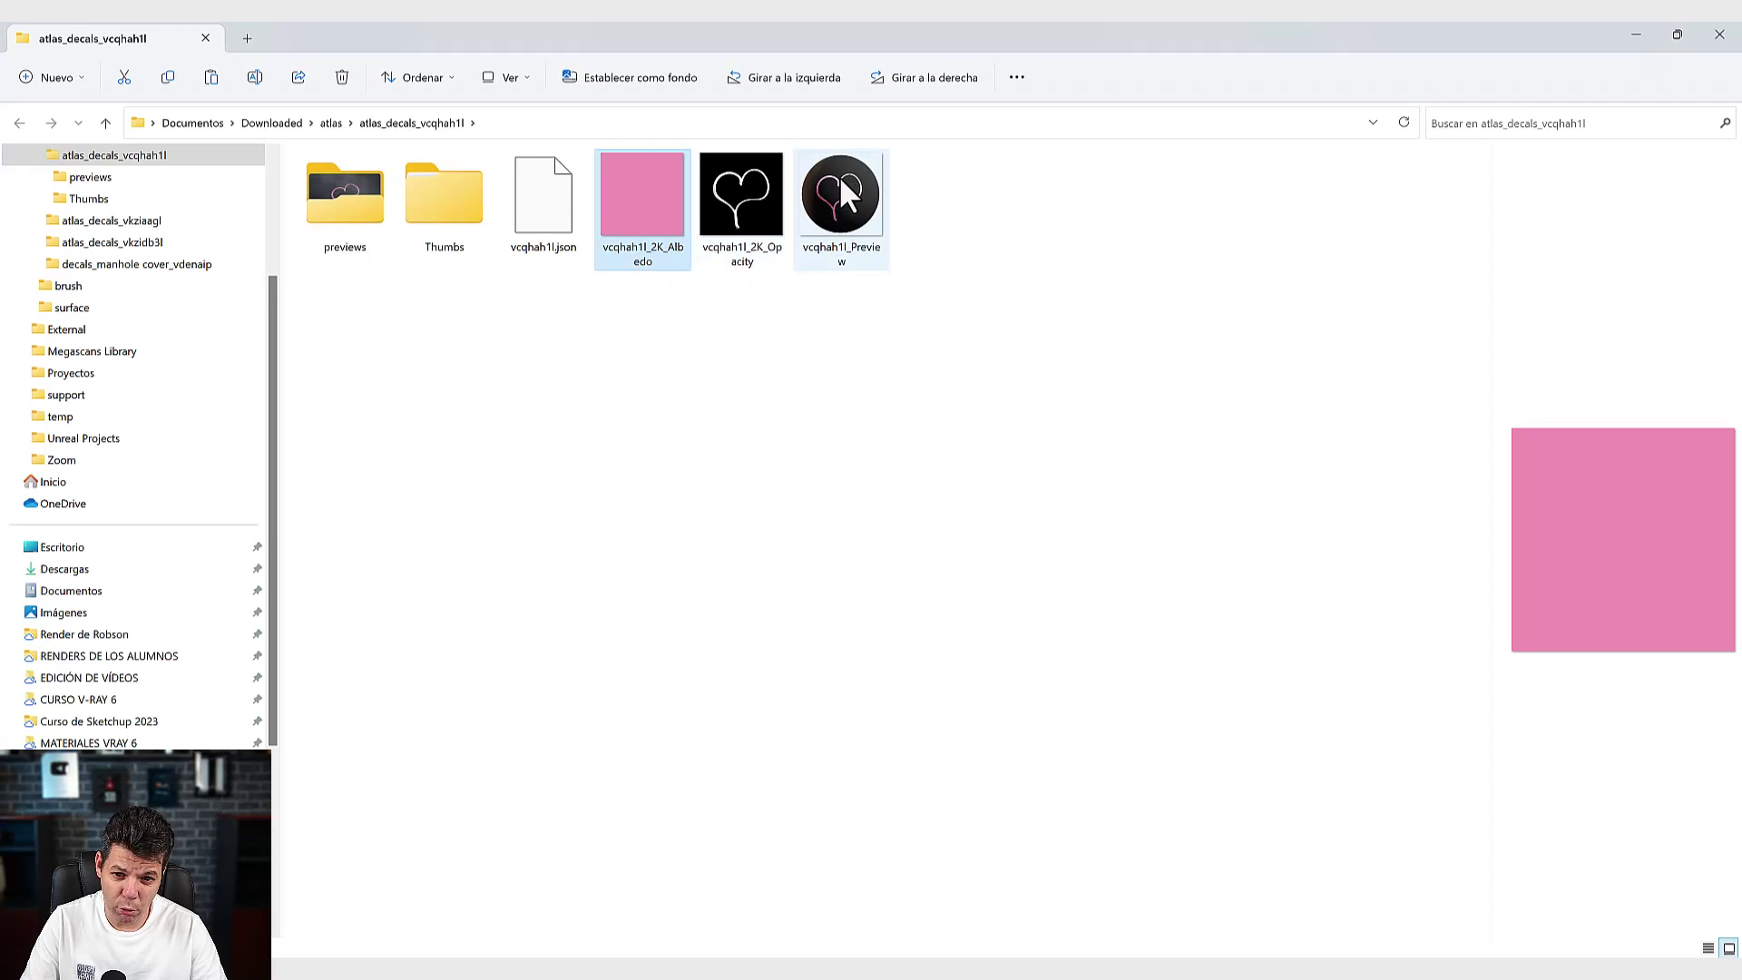
{"action": "left_click", "coordinate": [761, 265]}
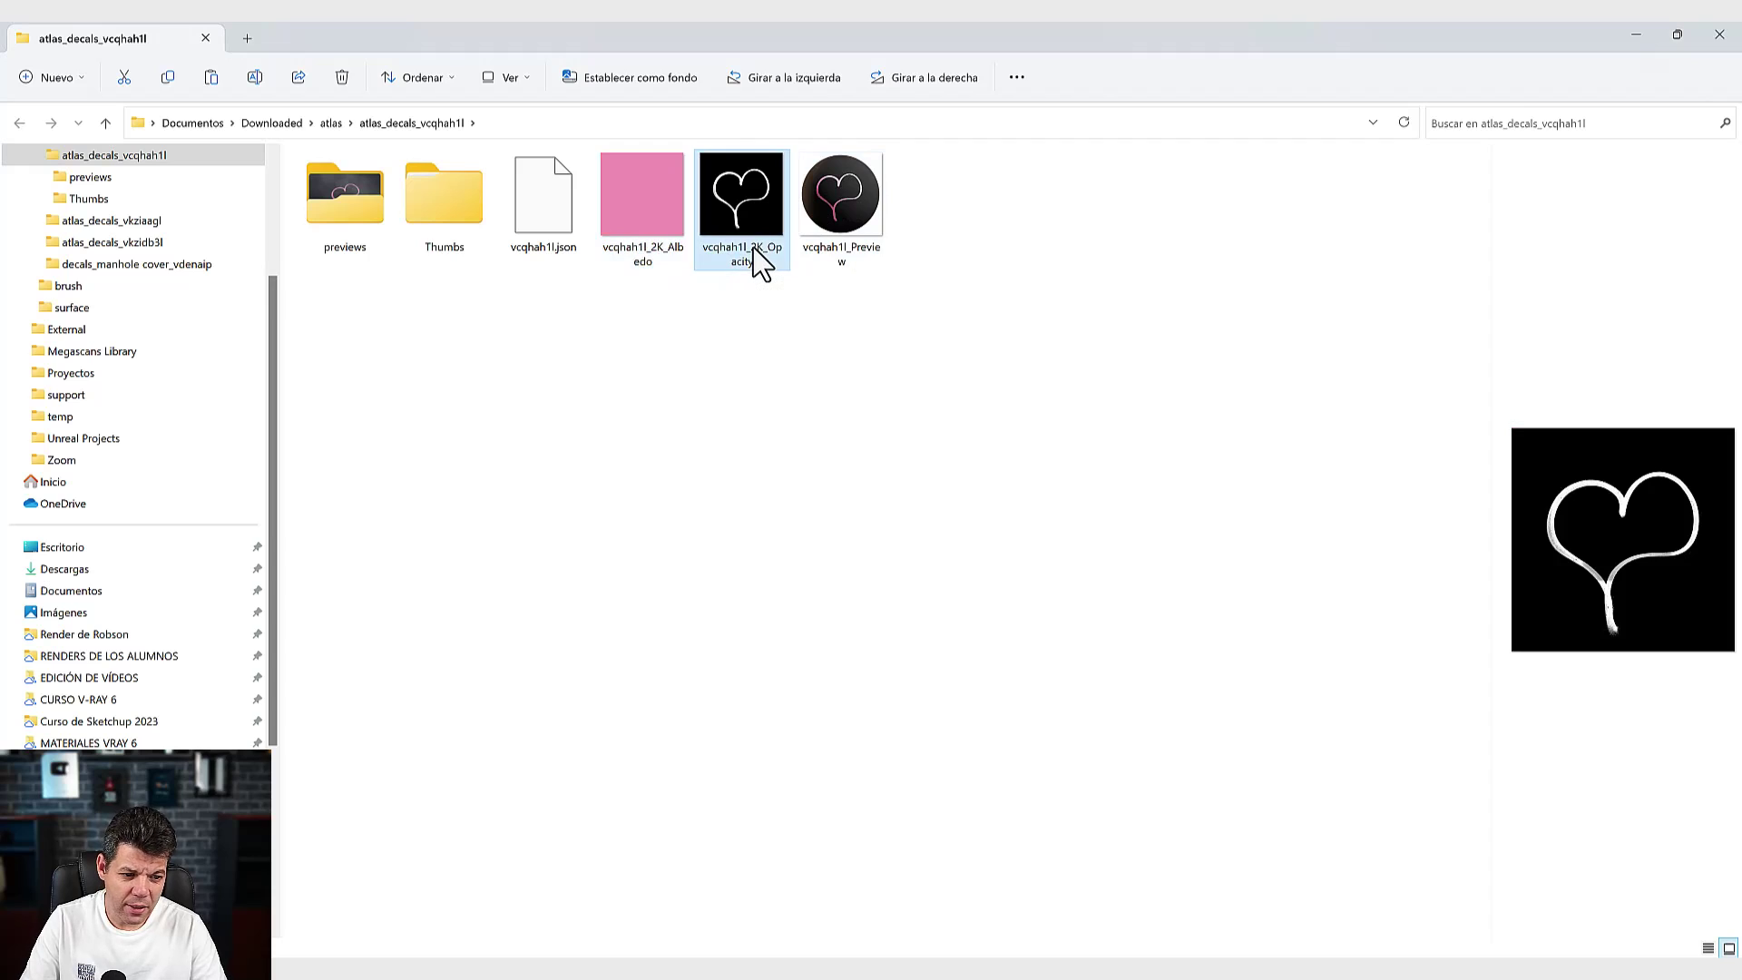
{"action": "left_click", "coordinate": [680, 238]}
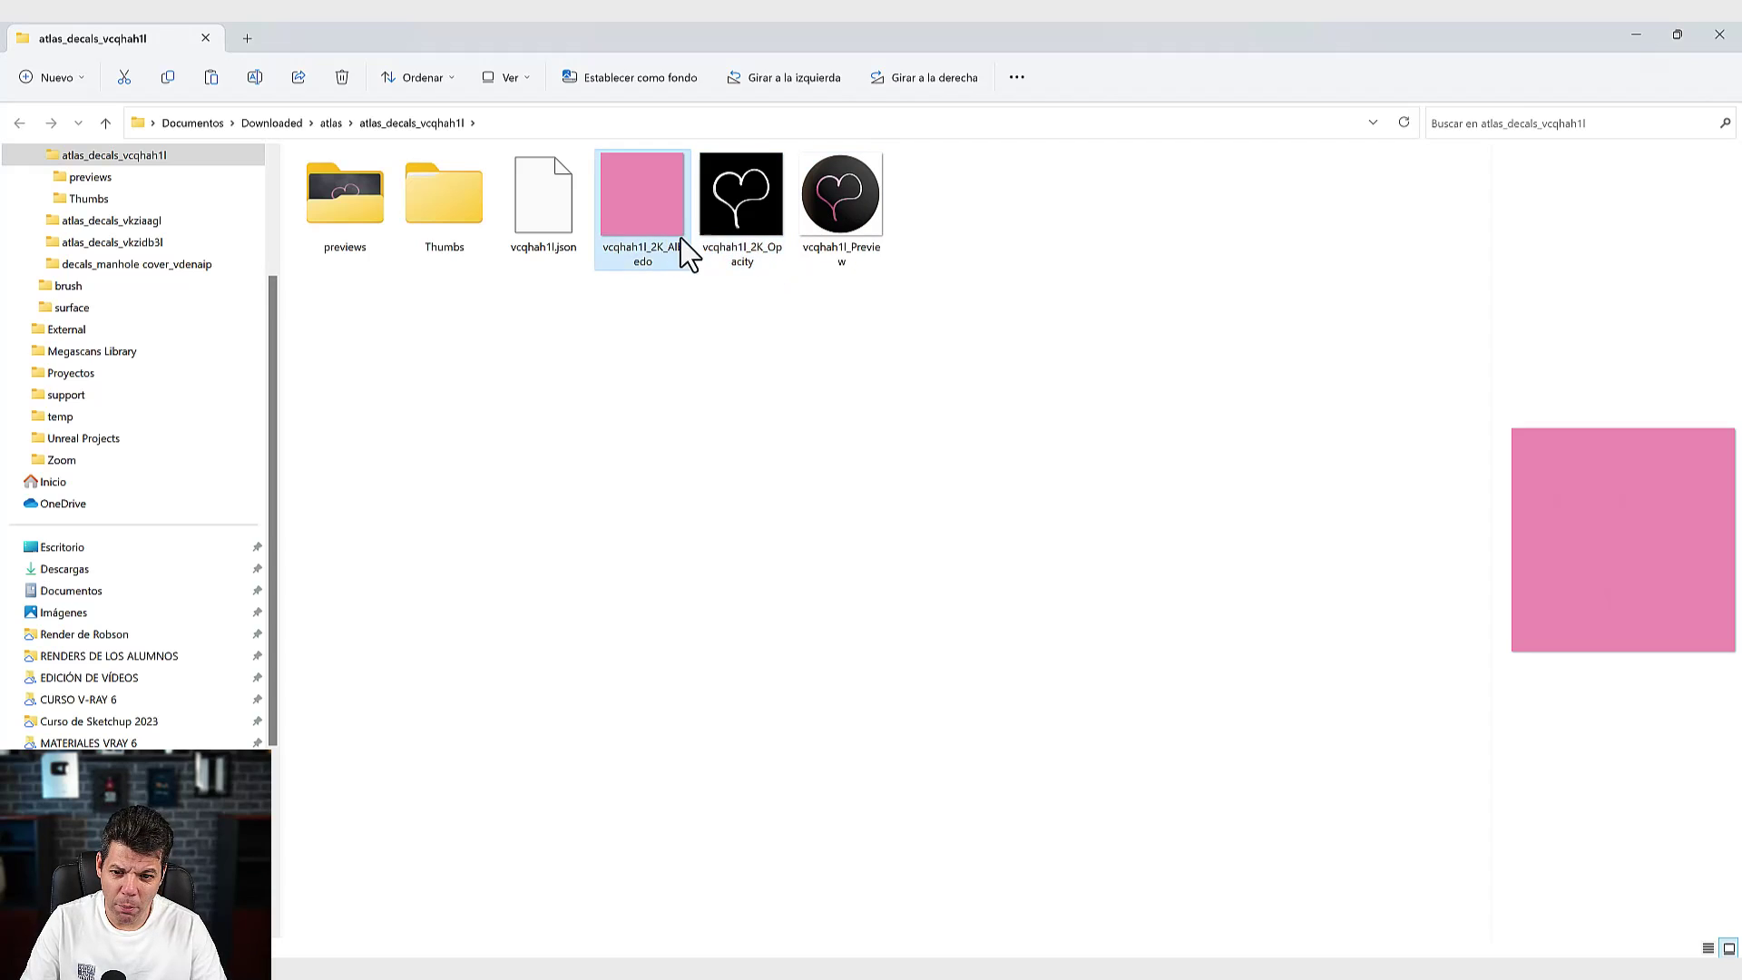
{"action": "left_click", "coordinate": [653, 242]}
{"action": "left_click", "coordinate": [737, 241]}
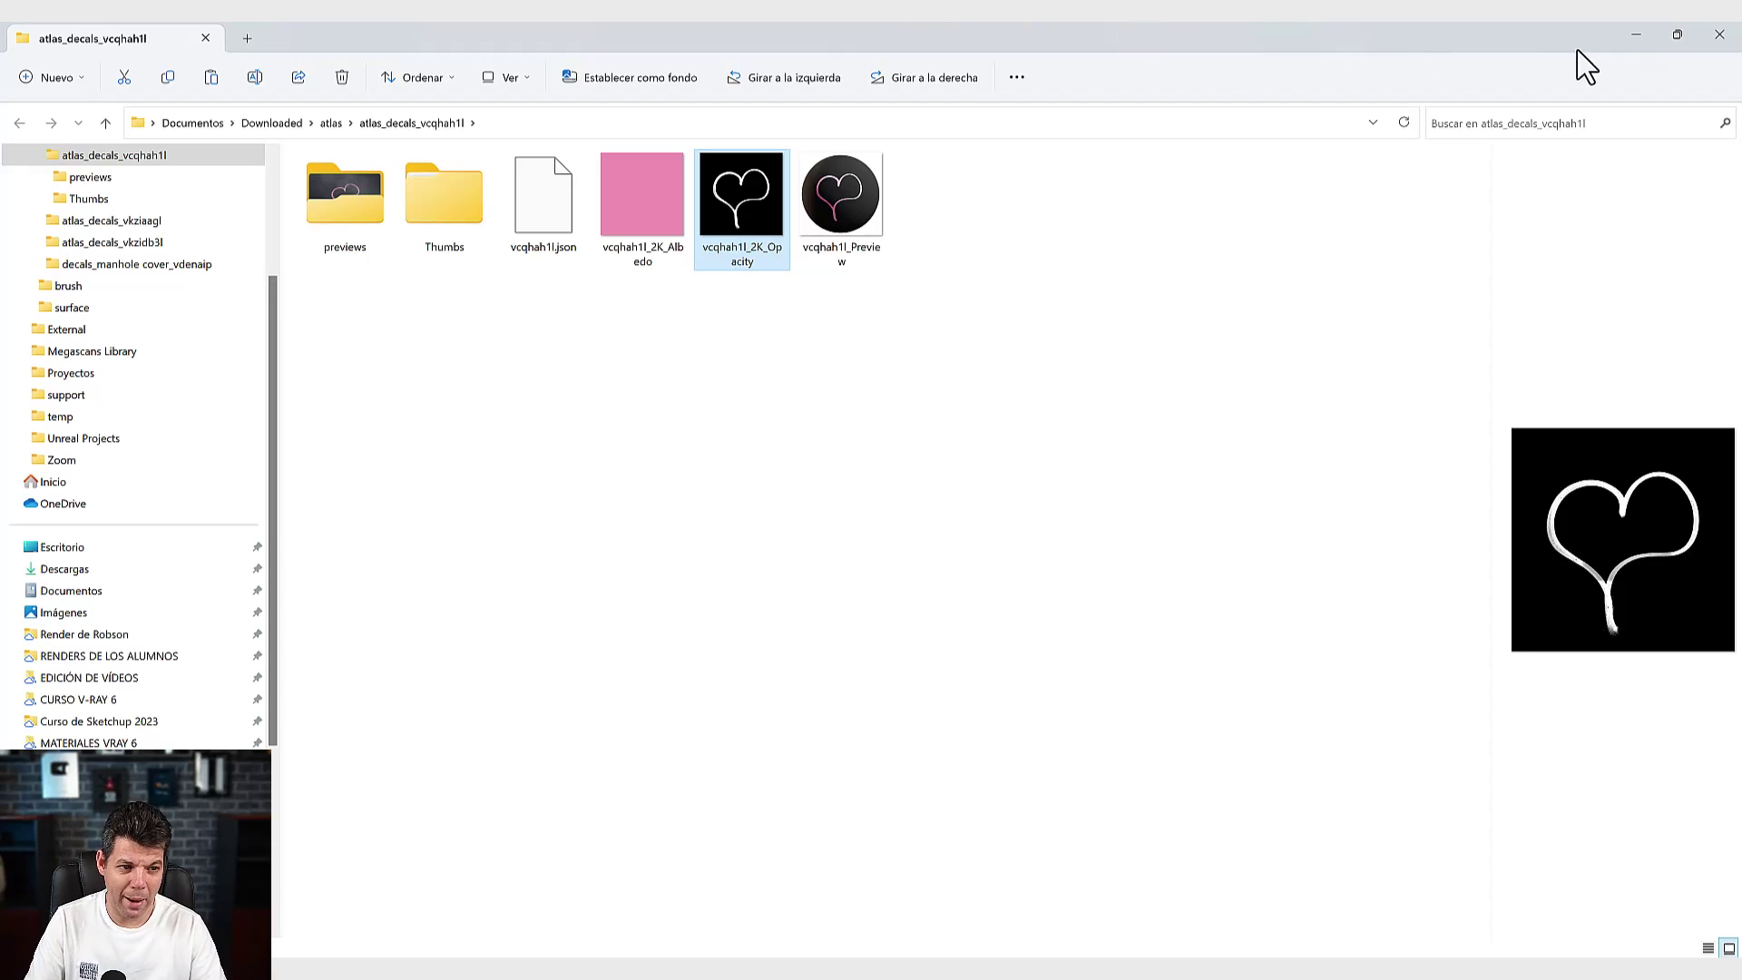
{"action": "key", "text": "alt+Tab"}
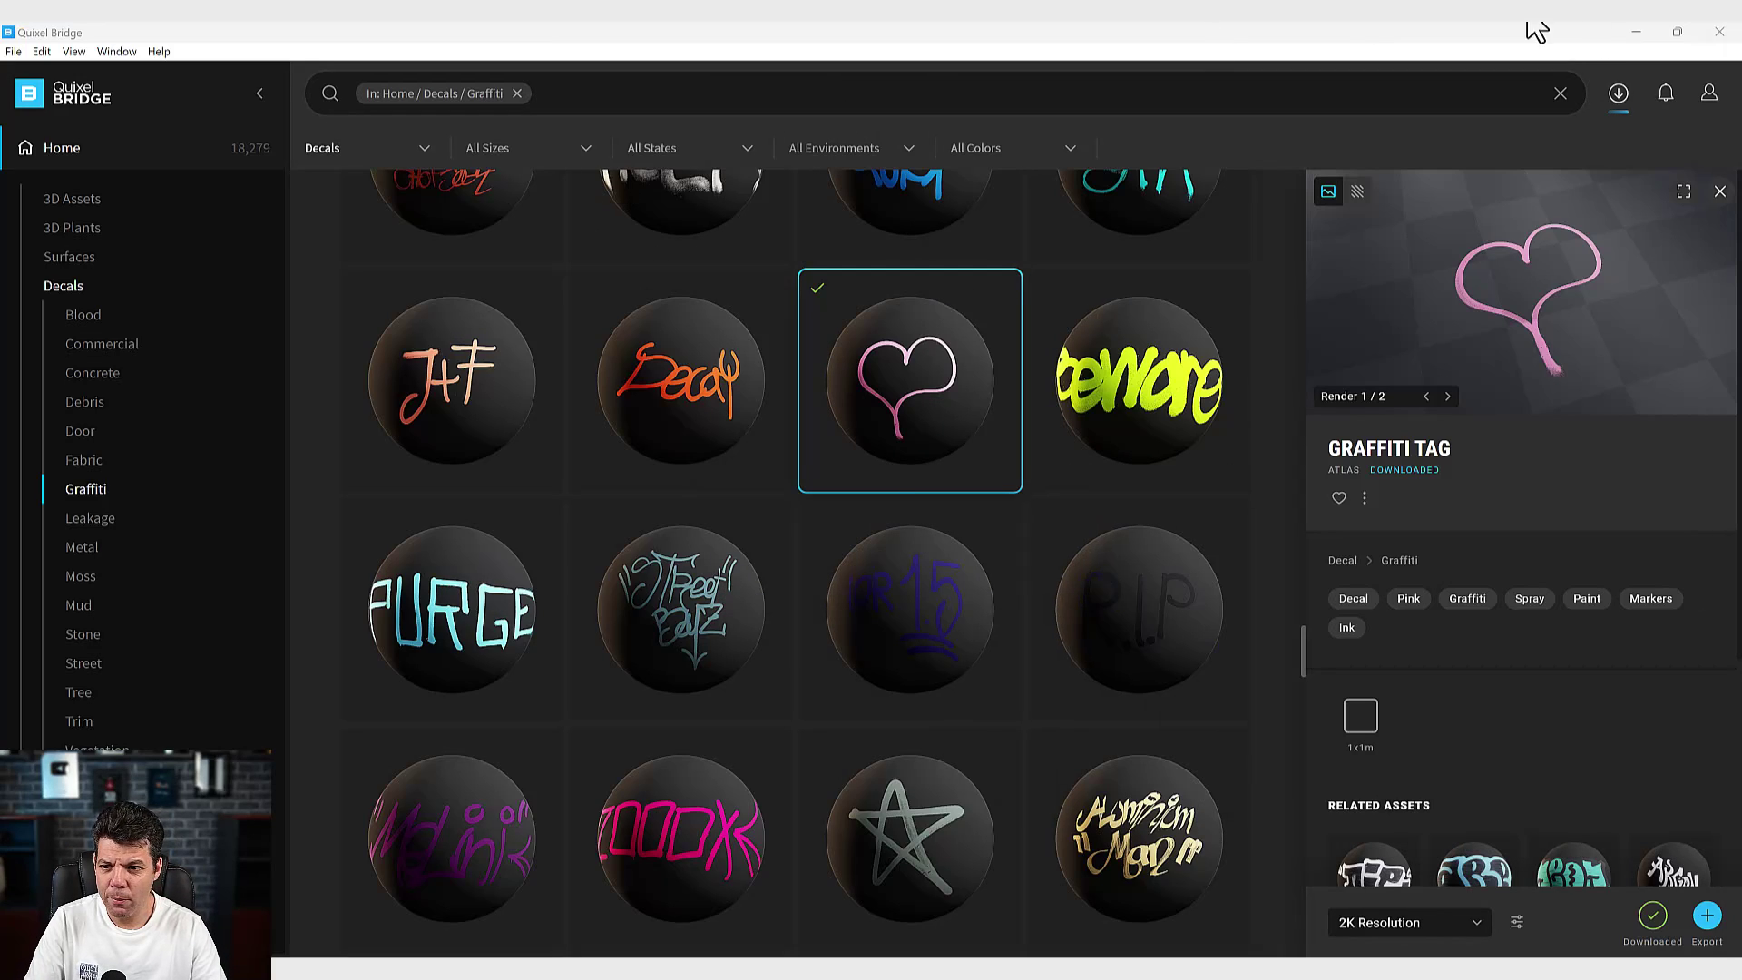
Create a new Generic V-Ray material named Grafitis 01.
{"action": "left_click", "coordinate": [1638, 32]}
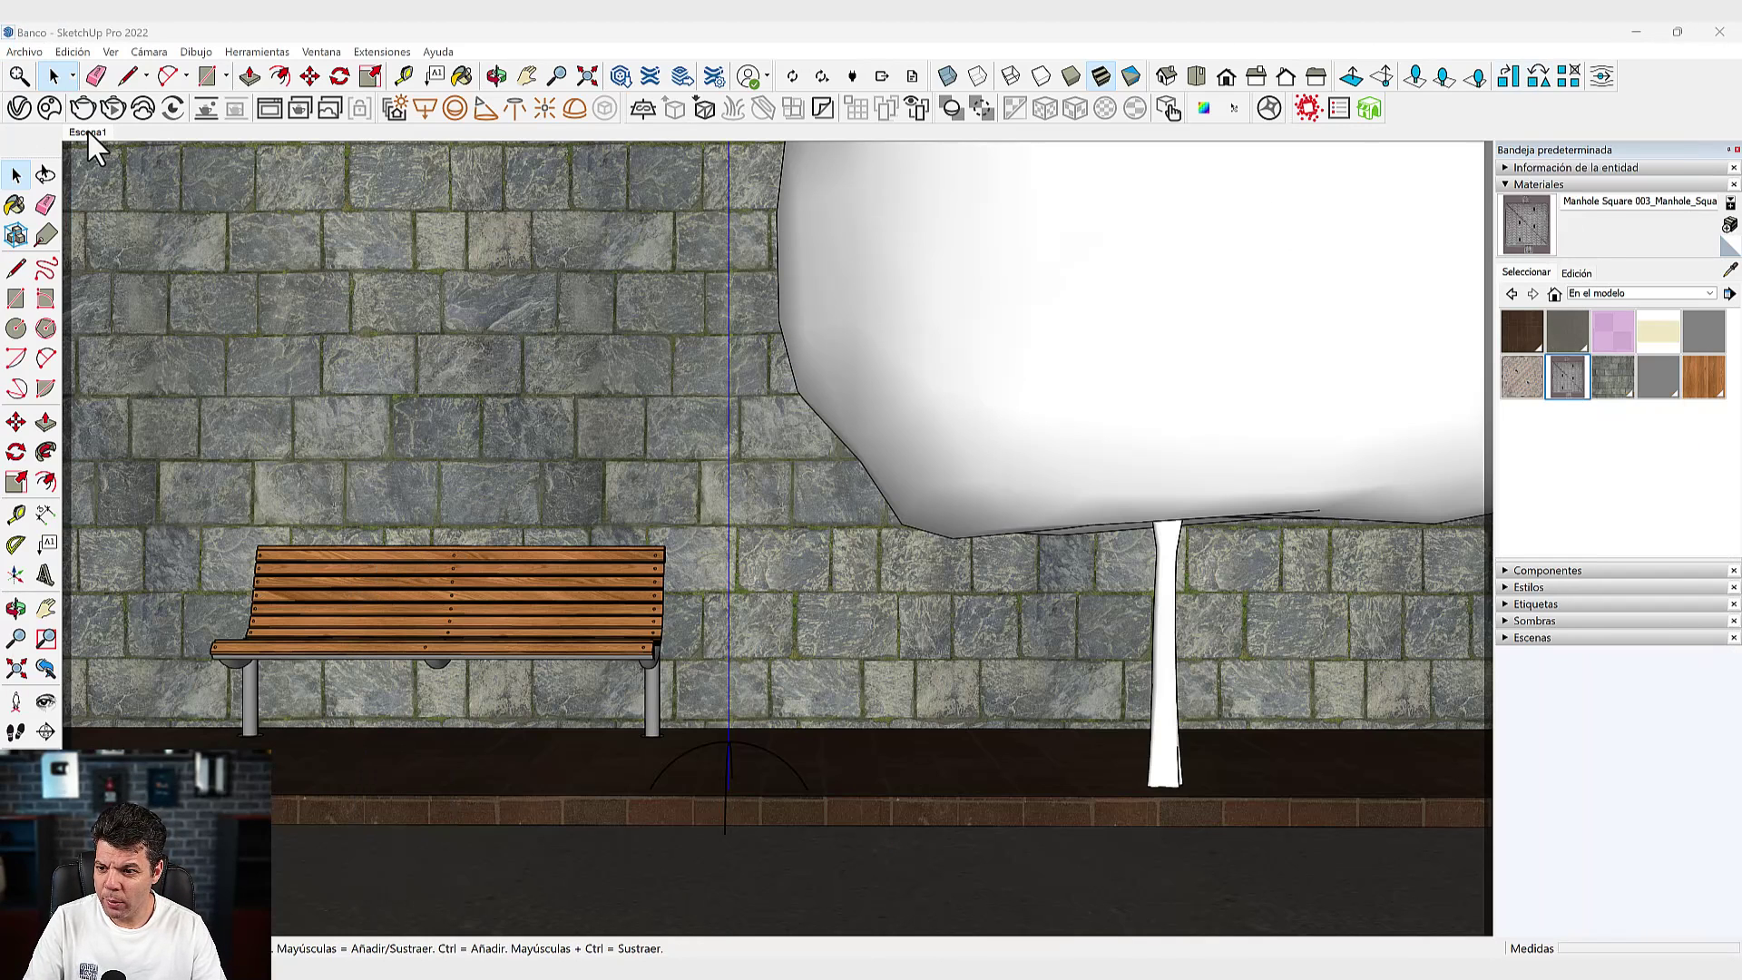
{"action": "left_click", "coordinate": [19, 108]}
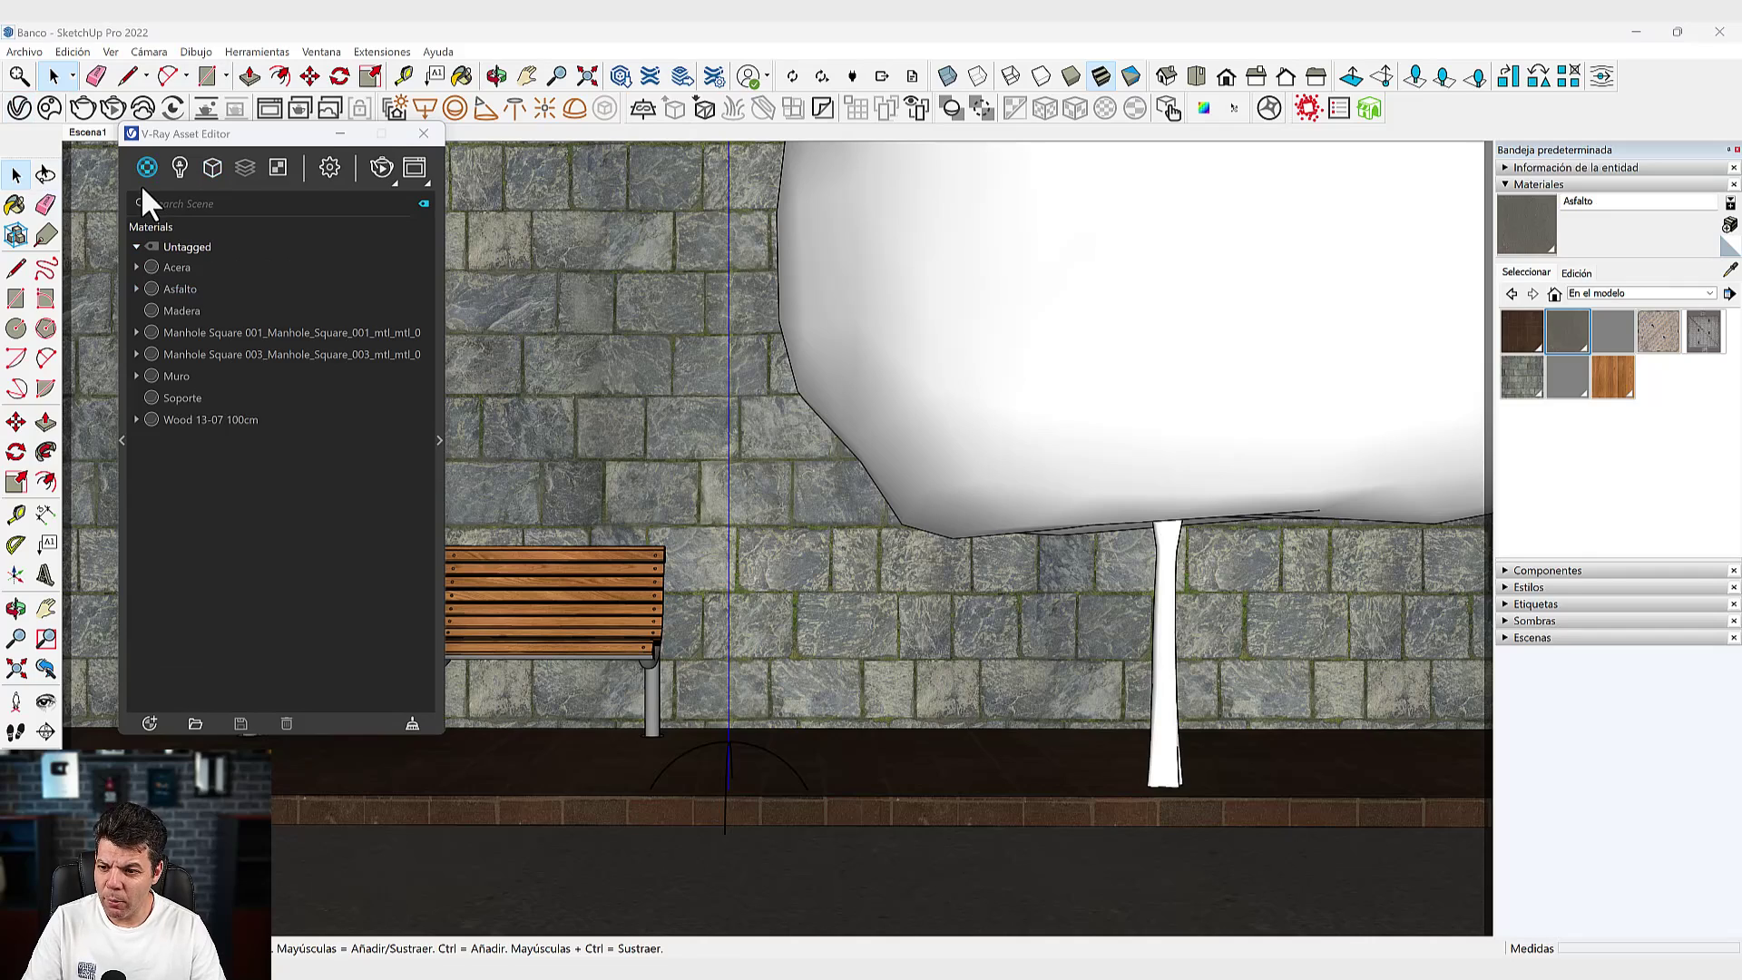
{"action": "left_click", "coordinate": [144, 171]}
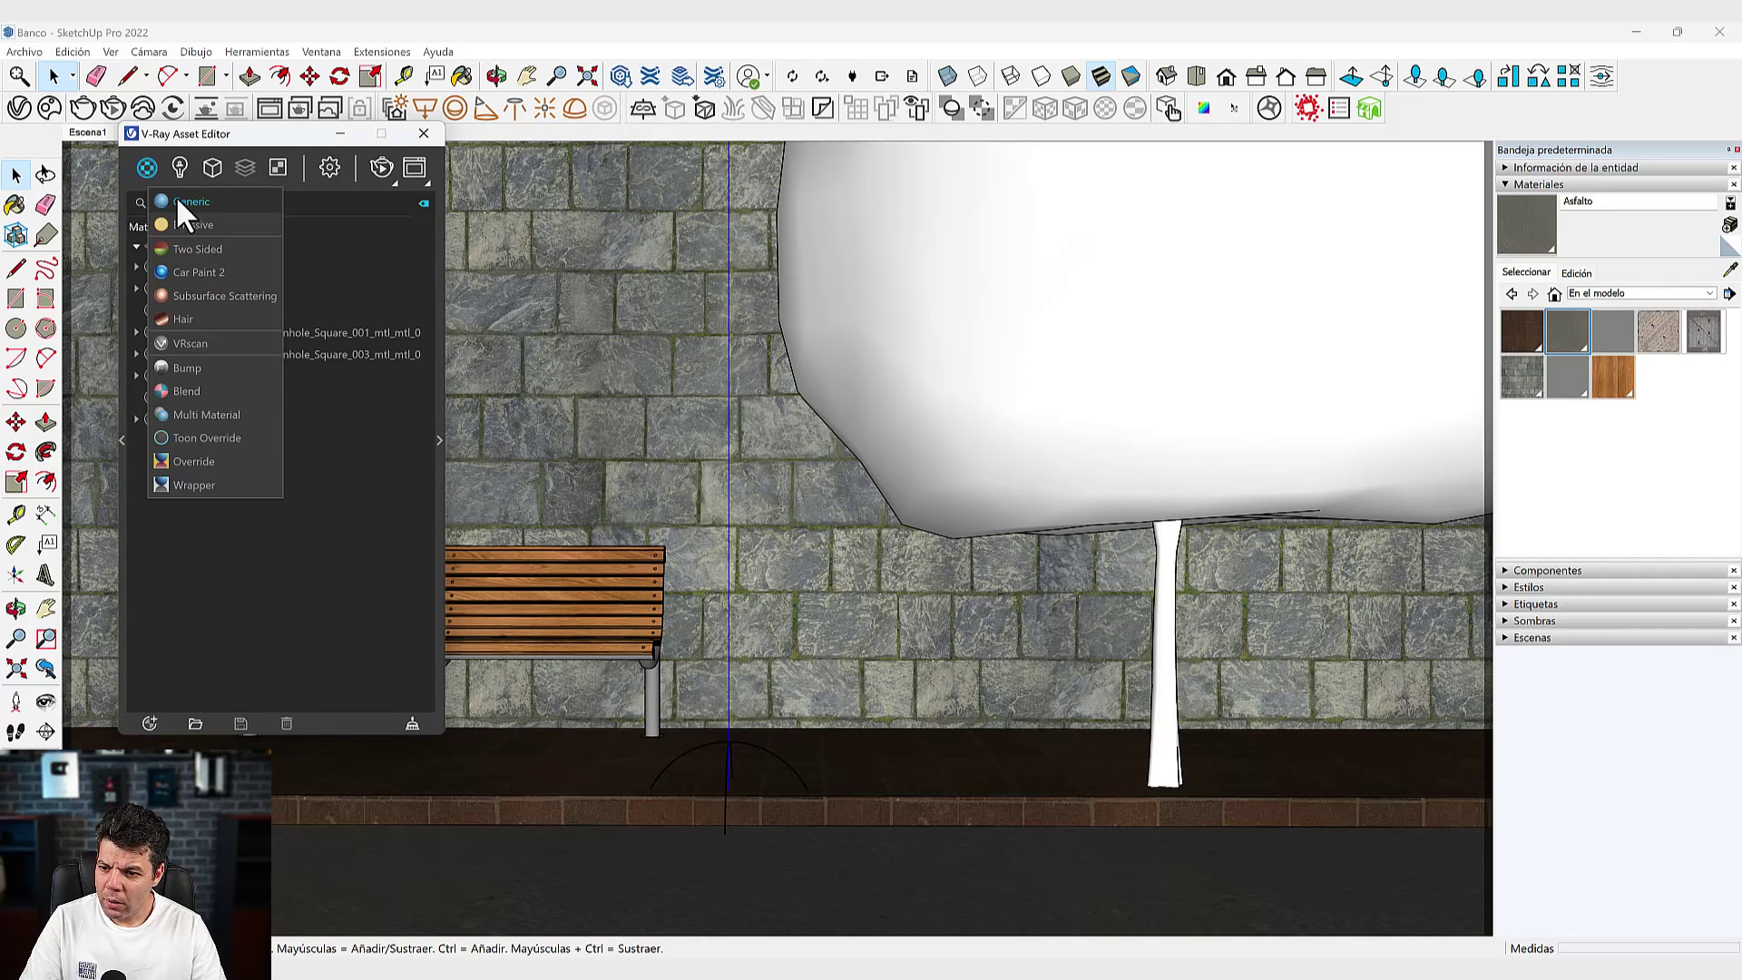
{"action": "left_click", "coordinate": [176, 196]}
{"action": "double_click", "coordinate": [199, 311]}
{"action": "type", "text": "Grafitis 01"}
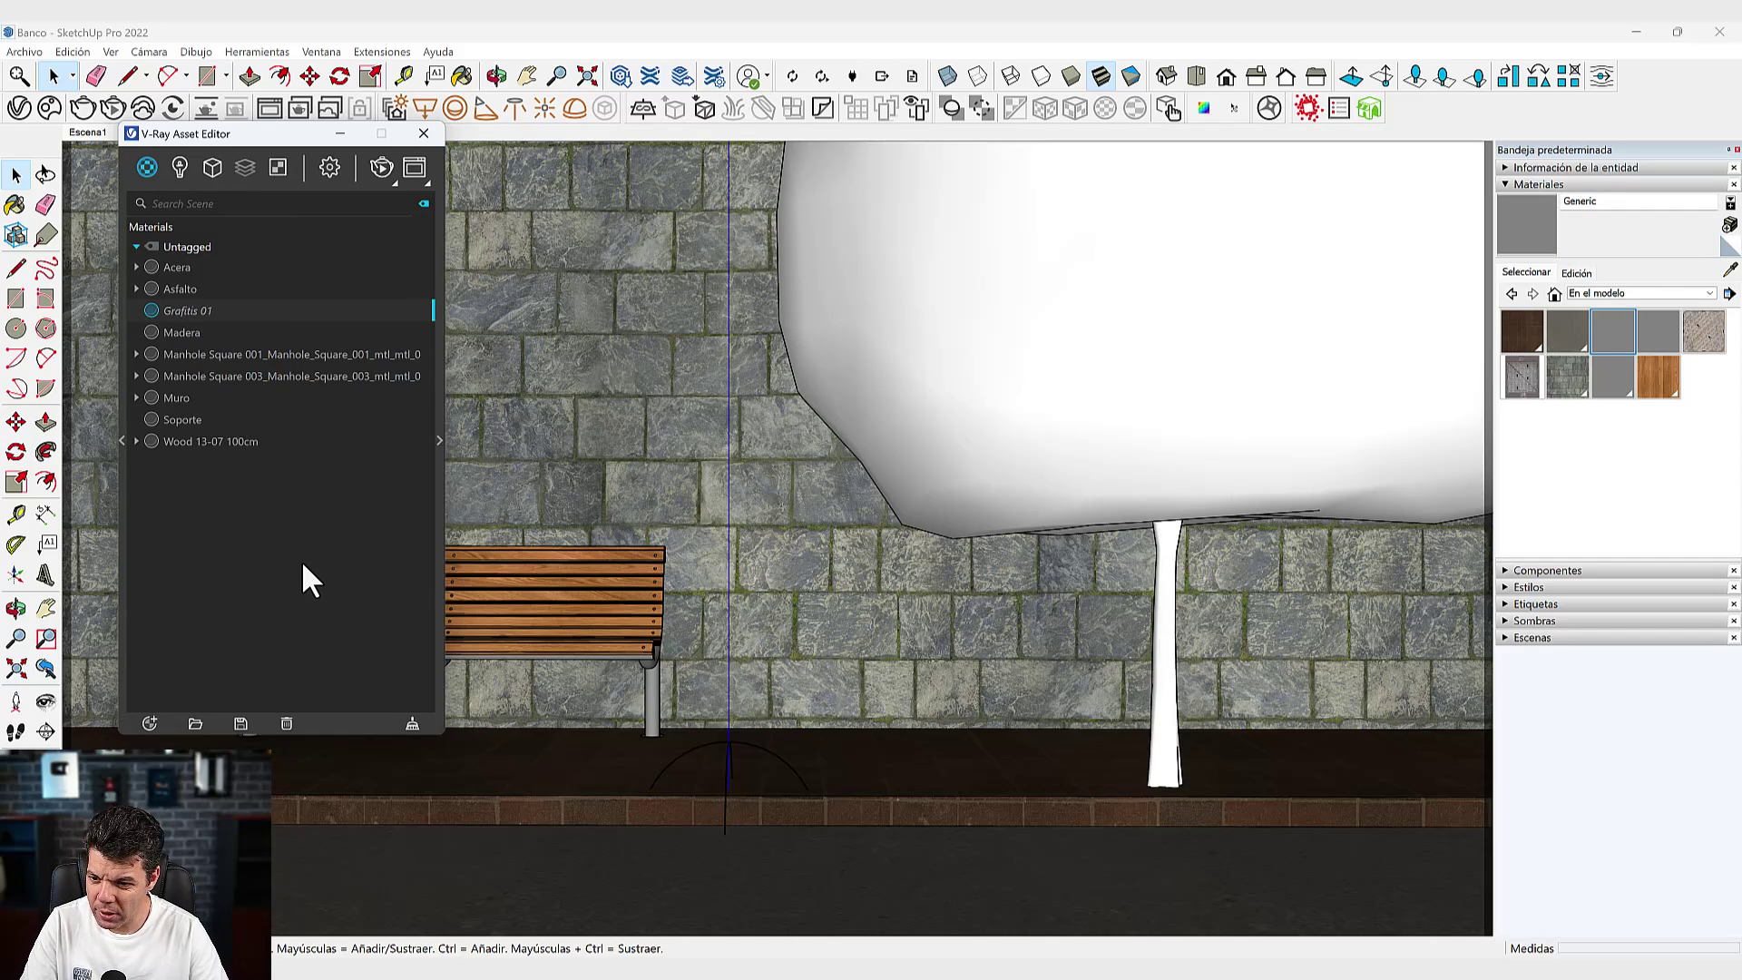
{"action": "key", "text": "Return"}
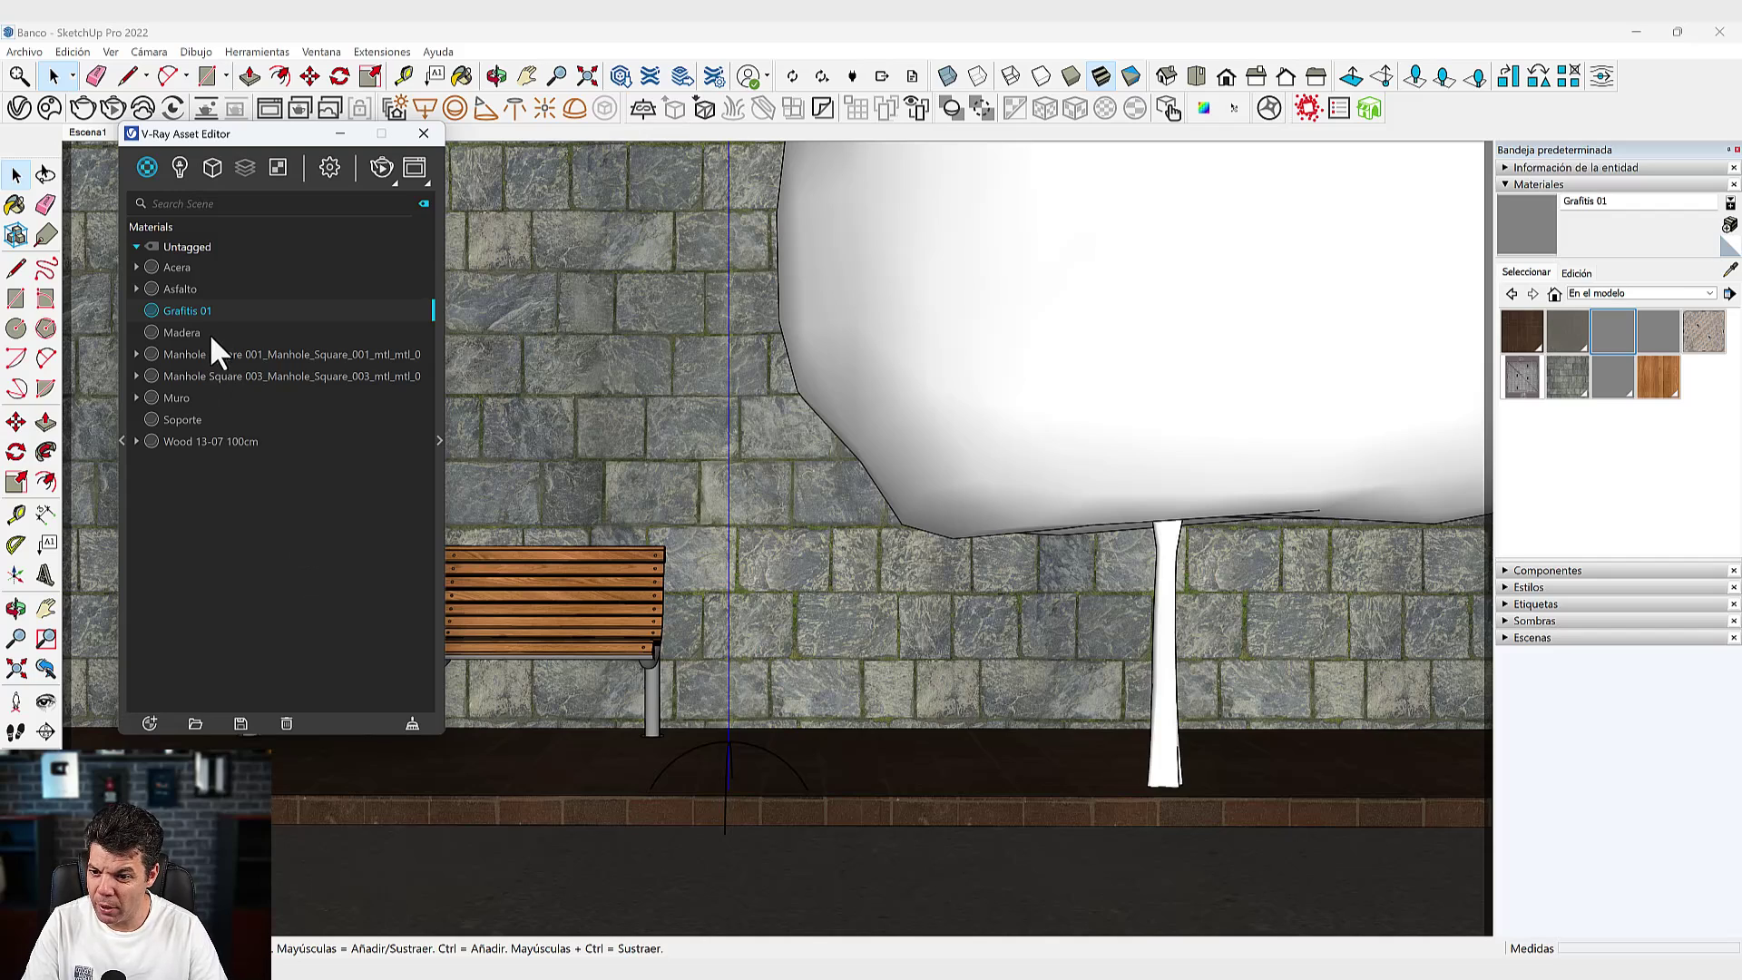
Show Grafitis 01's settings and preview, with the editor moved up and right.
{"action": "left_click", "coordinate": [438, 443]}
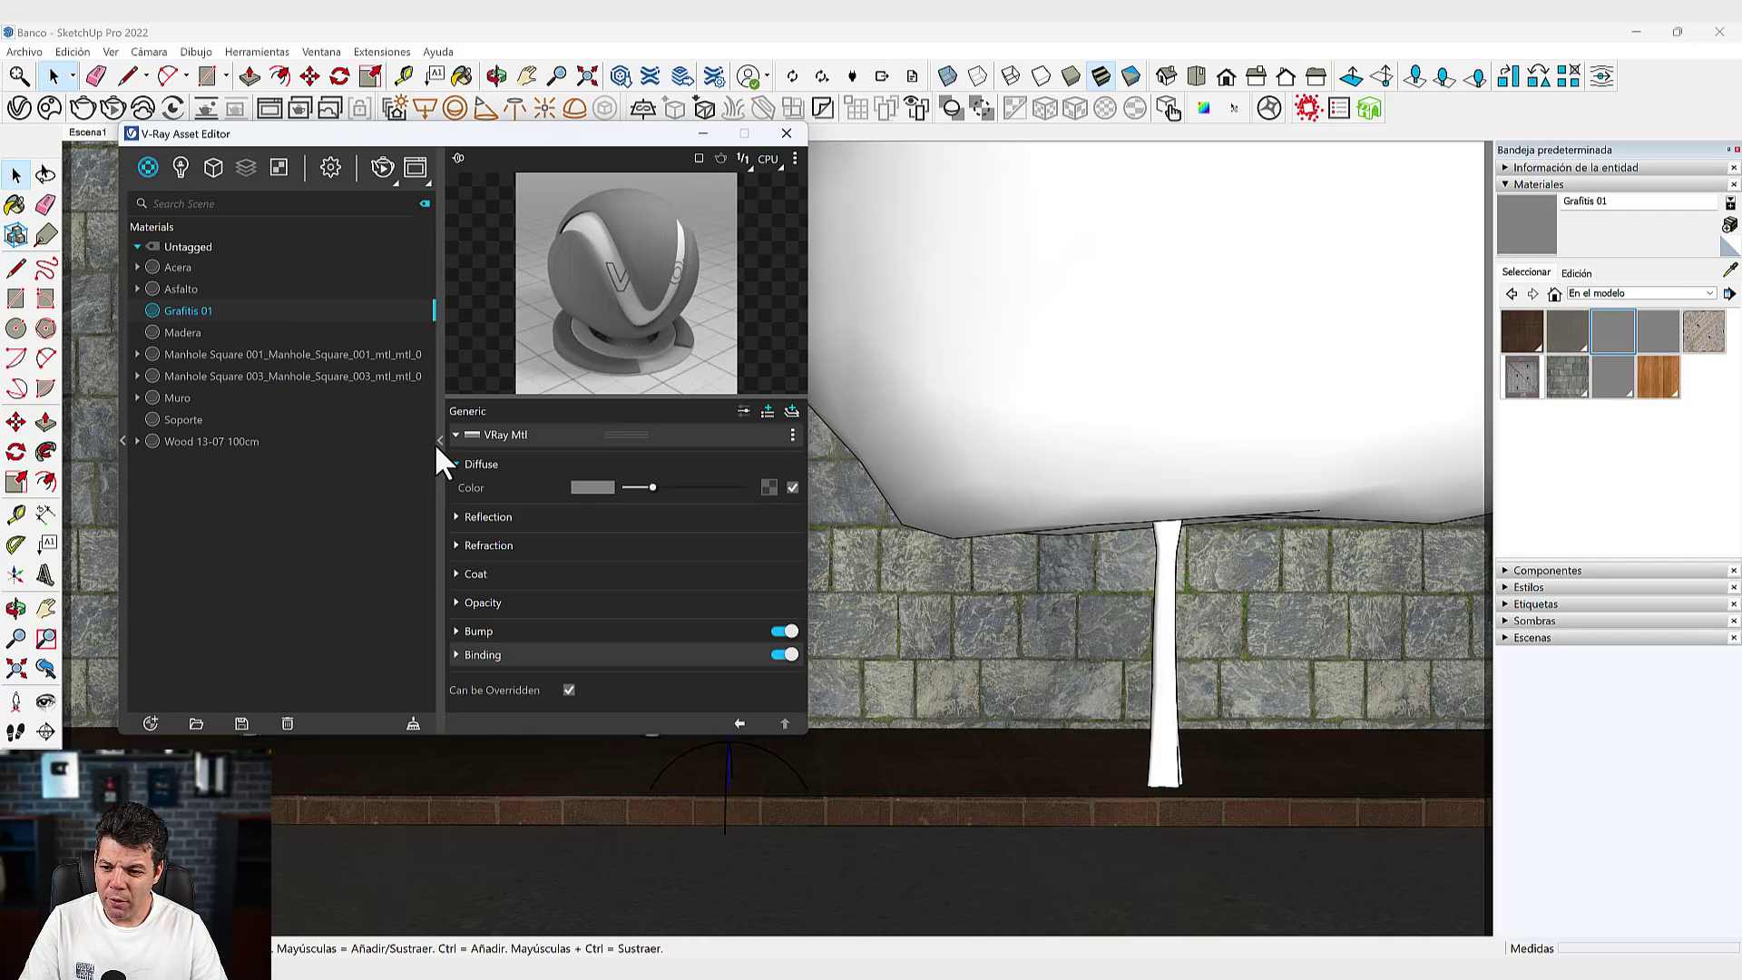
{"action": "left_click_drag", "start_coordinate": [575, 133], "coordinate": [728, 80]}
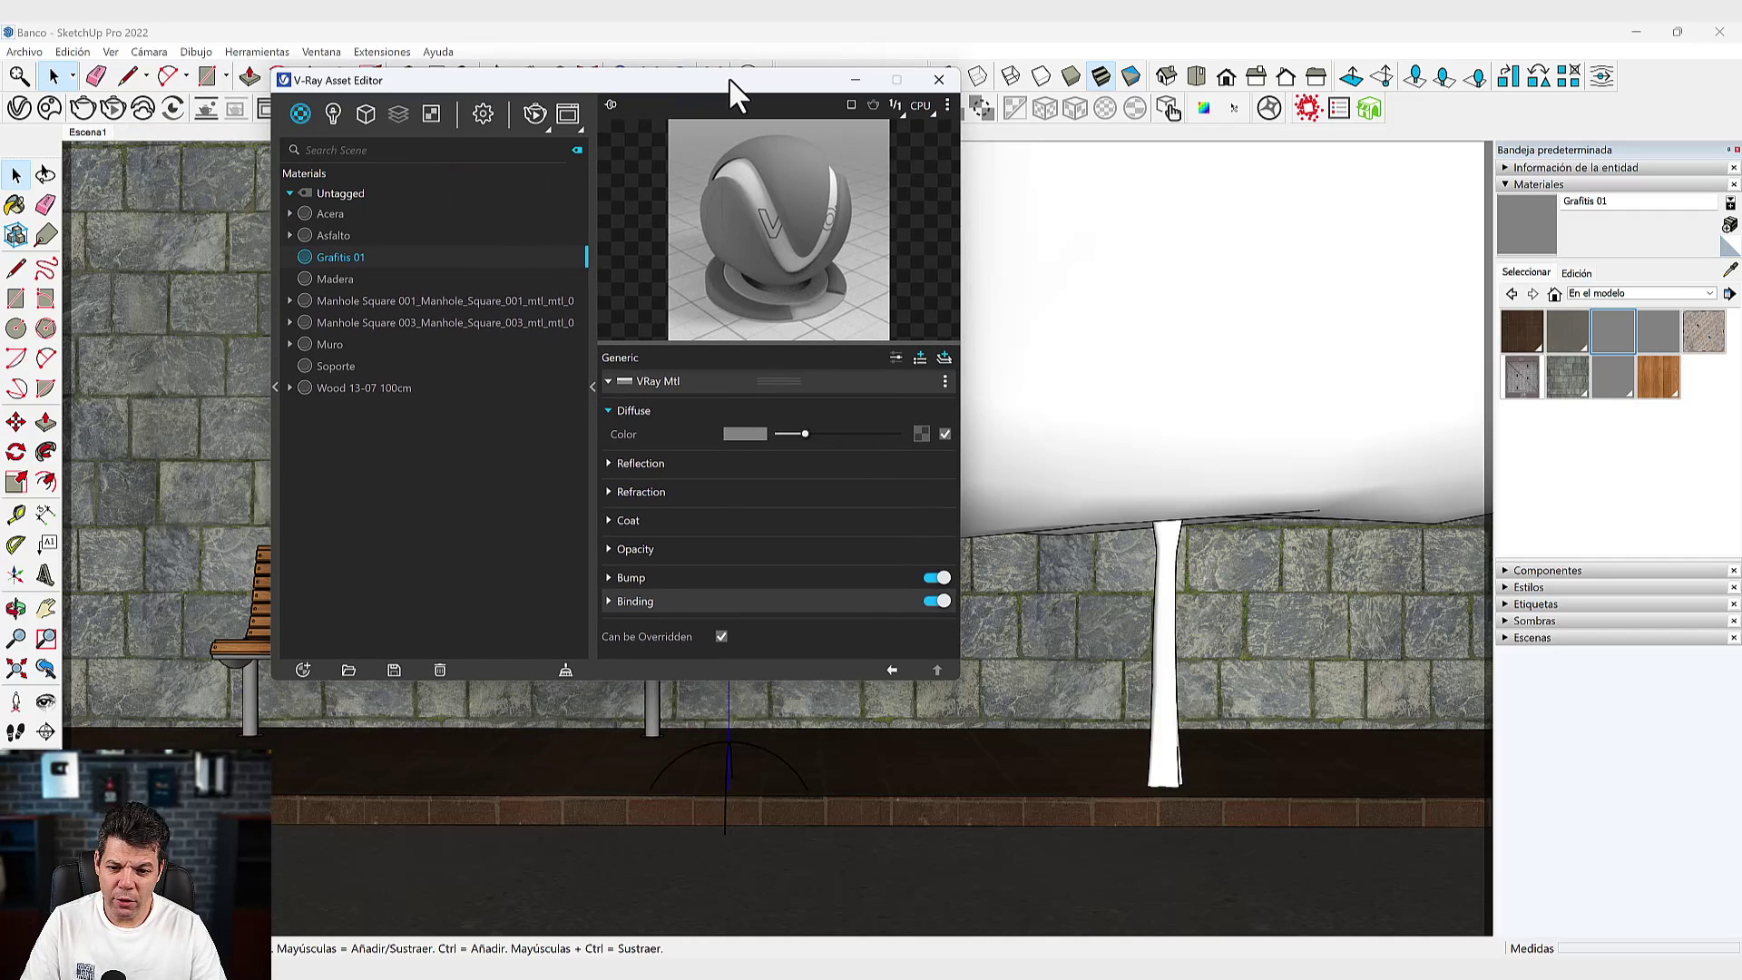
{"action": "double_click", "coordinate": [1439, 427]}
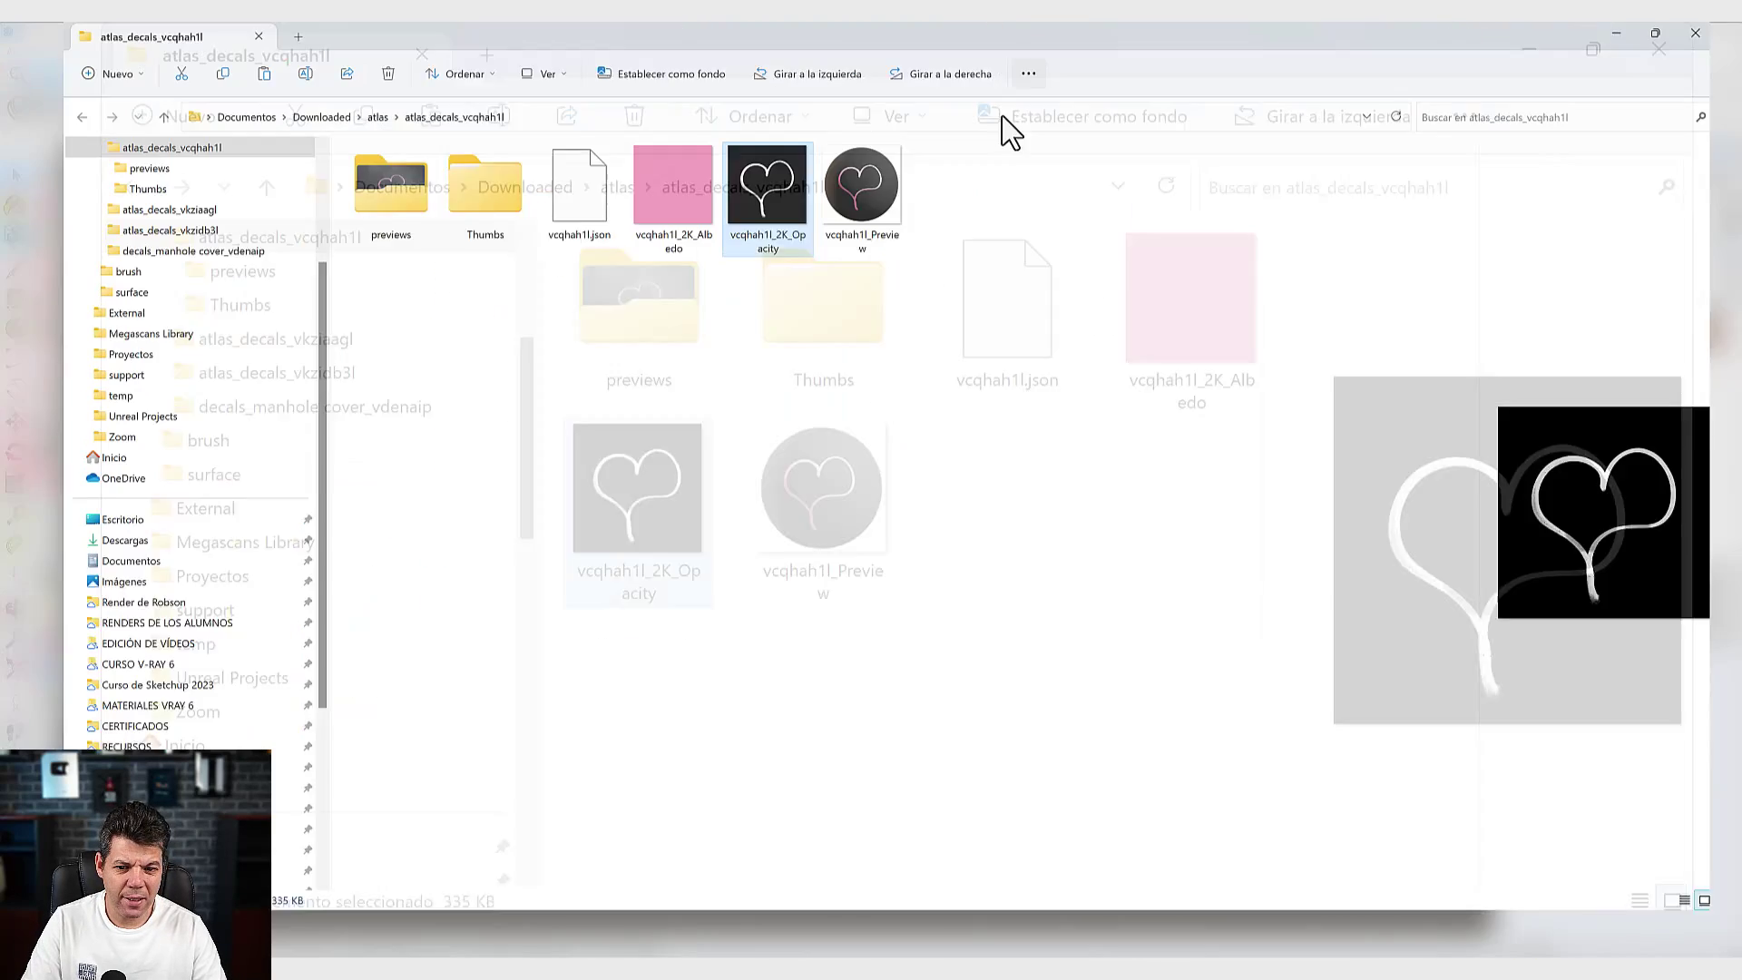
Load vcqhah1l_2K_Albedo as Grafitis 01's diffuse texture and the heart image as its opacity map.
{"action": "left_click", "coordinate": [642, 209]}
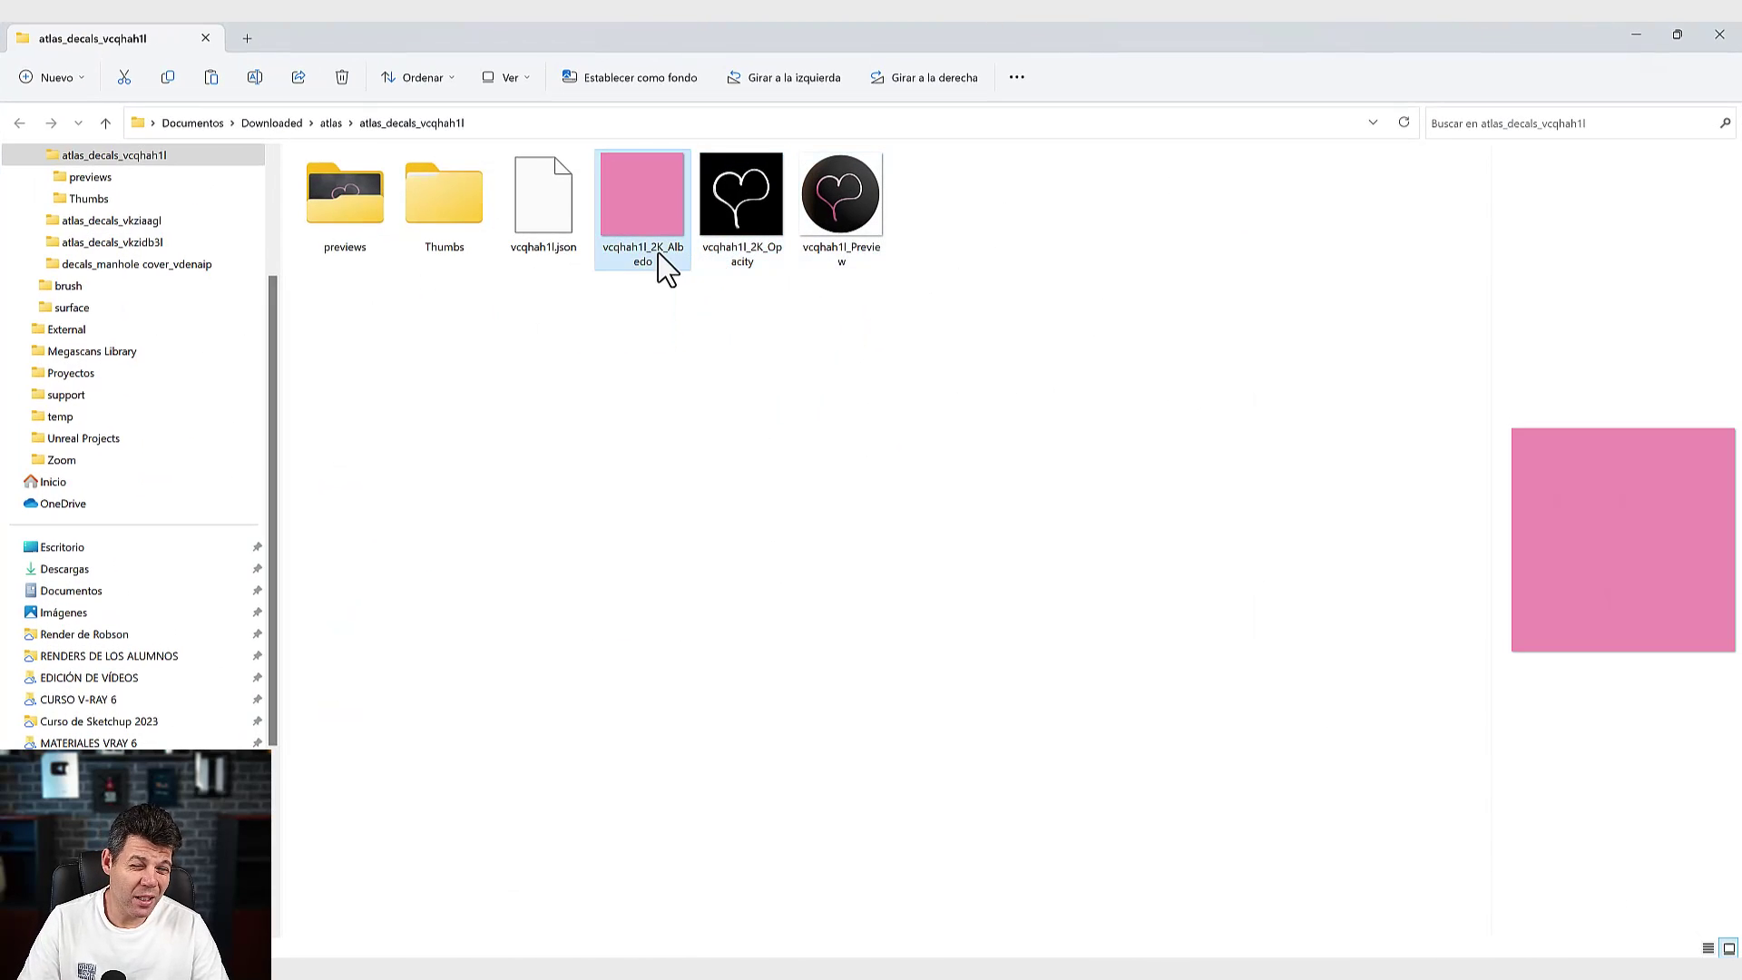
{"action": "left_click", "coordinate": [728, 260]}
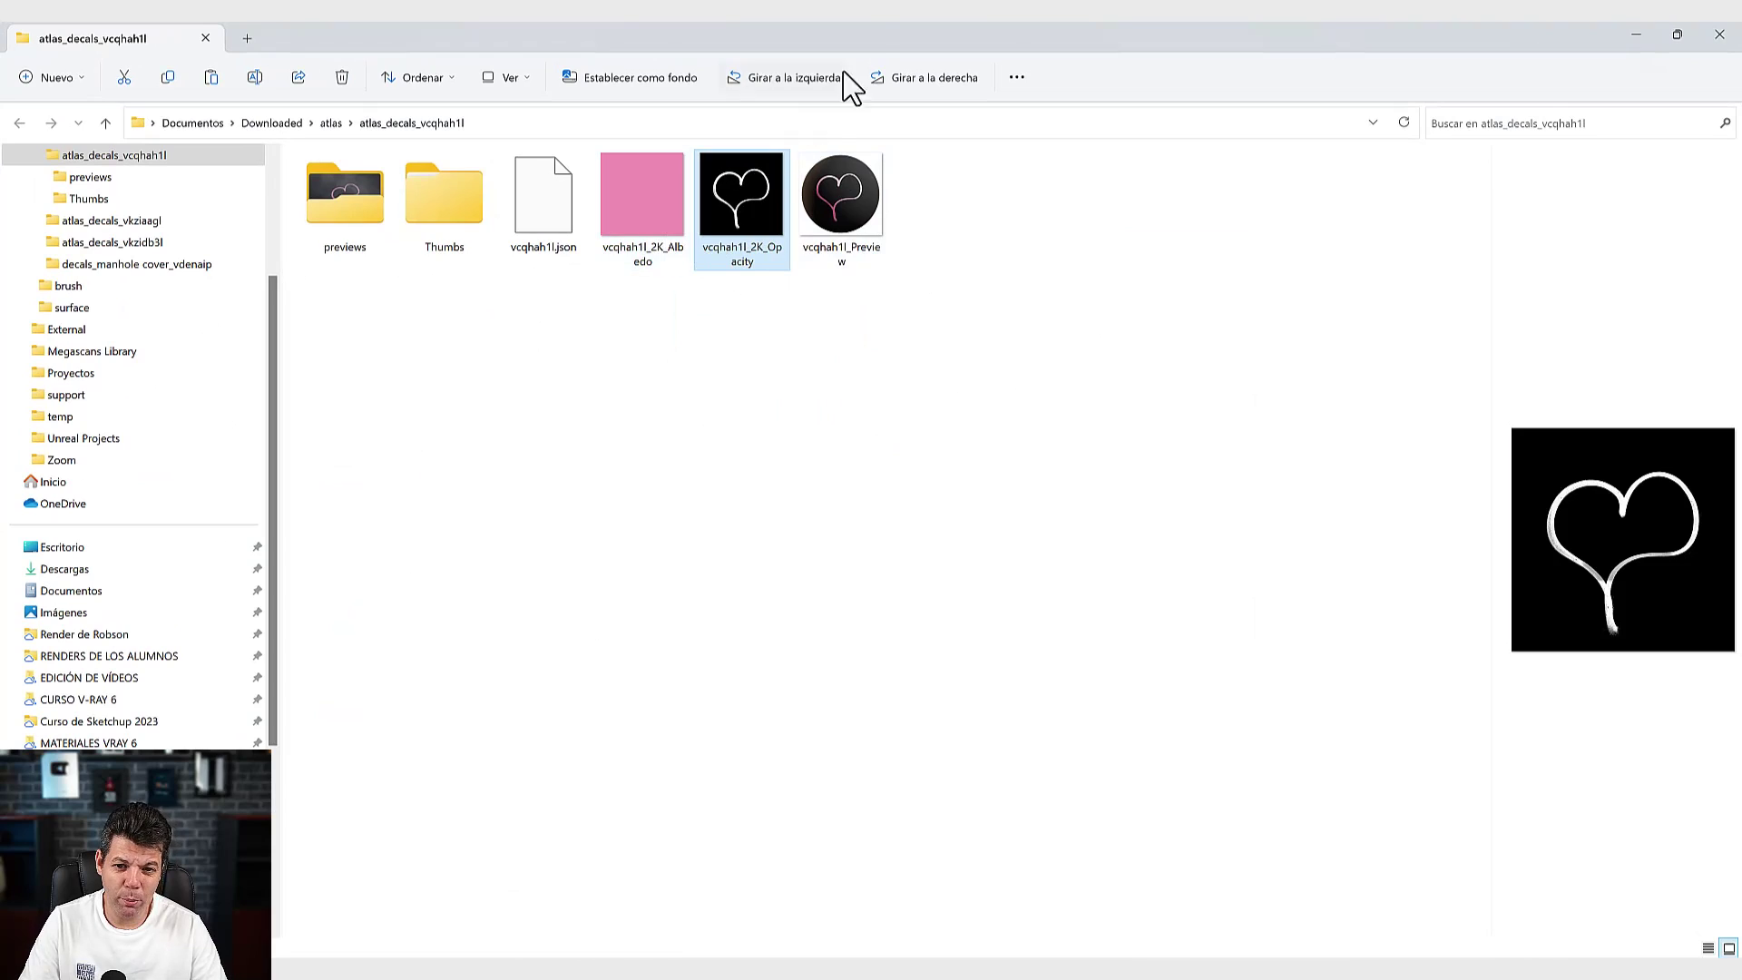
{"action": "double_click", "coordinate": [871, 36]}
{"action": "key", "text": "alt+Tab"}
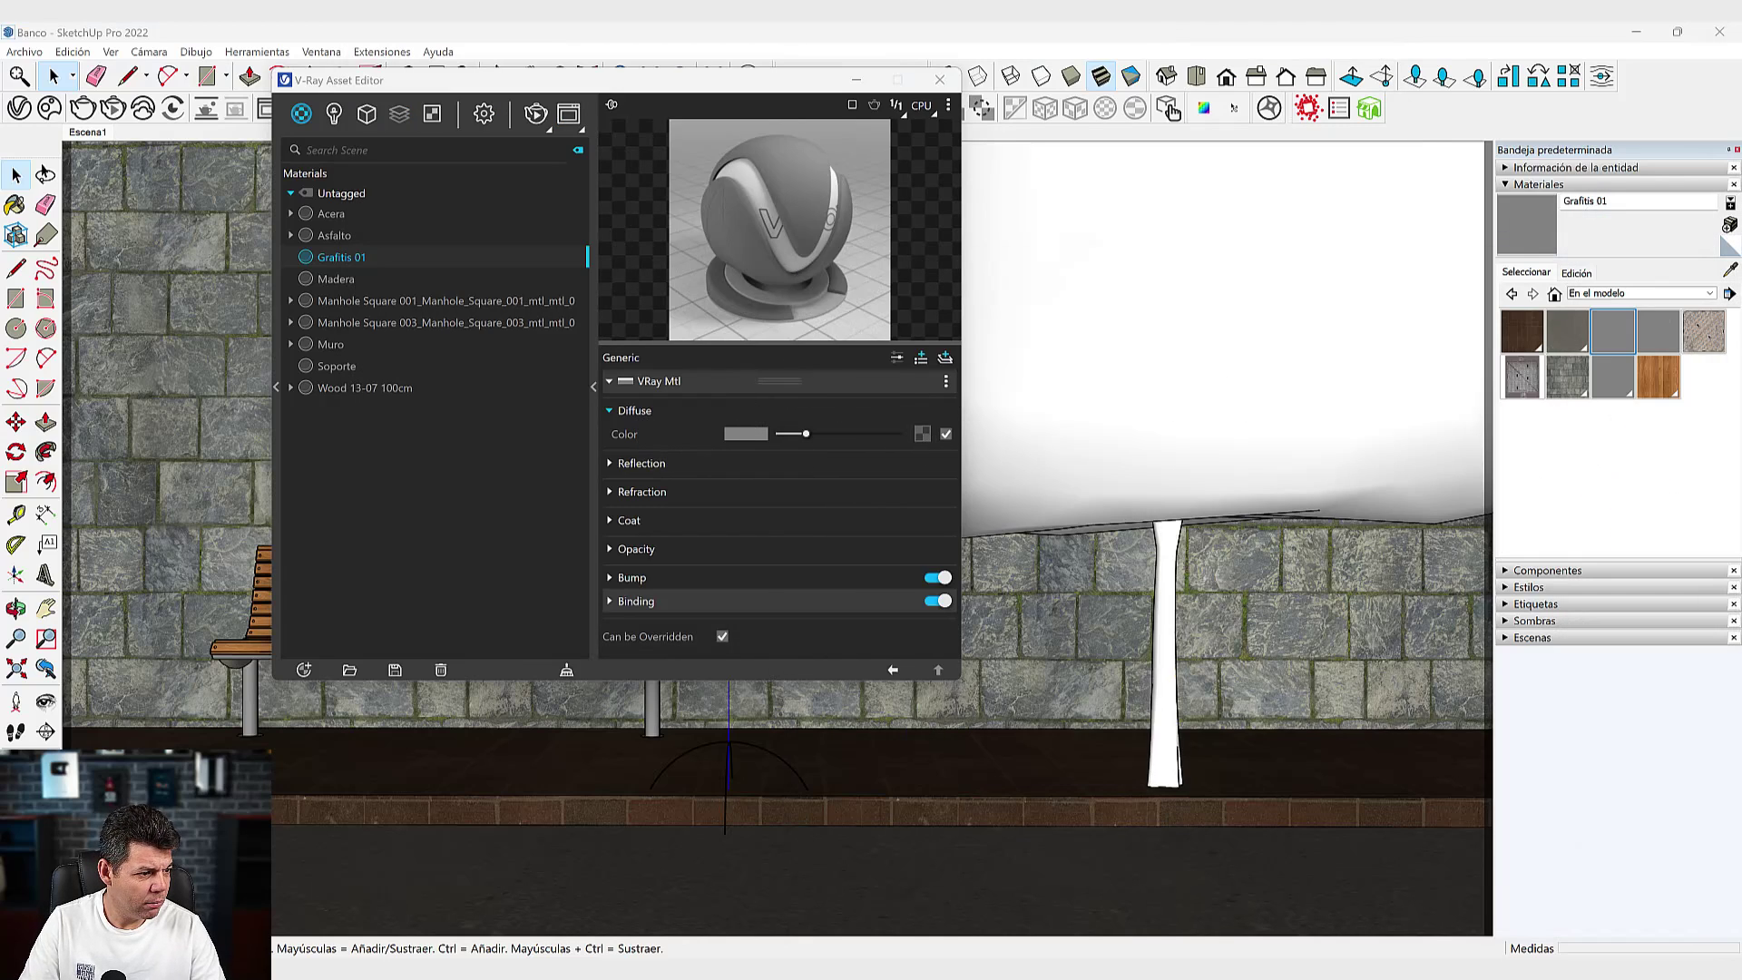
{"action": "left_click_drag", "start_coordinate": [1129, 505], "coordinate": [918, 435]}
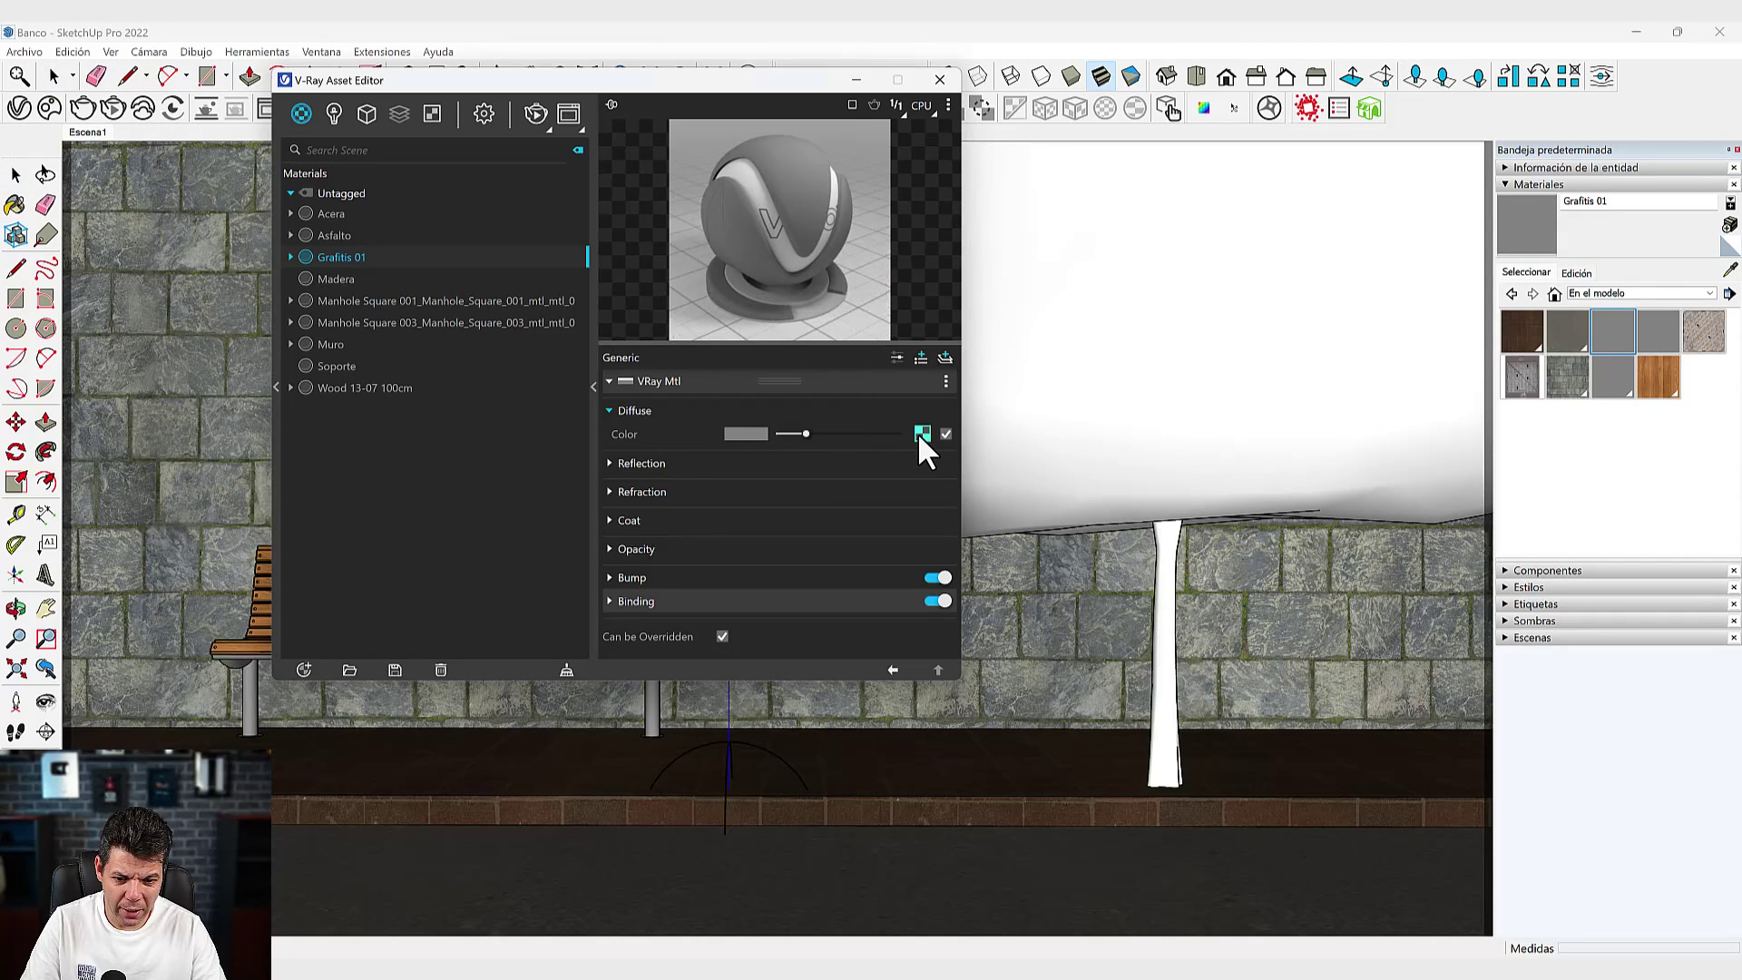
{"action": "left_click", "coordinate": [637, 550]}
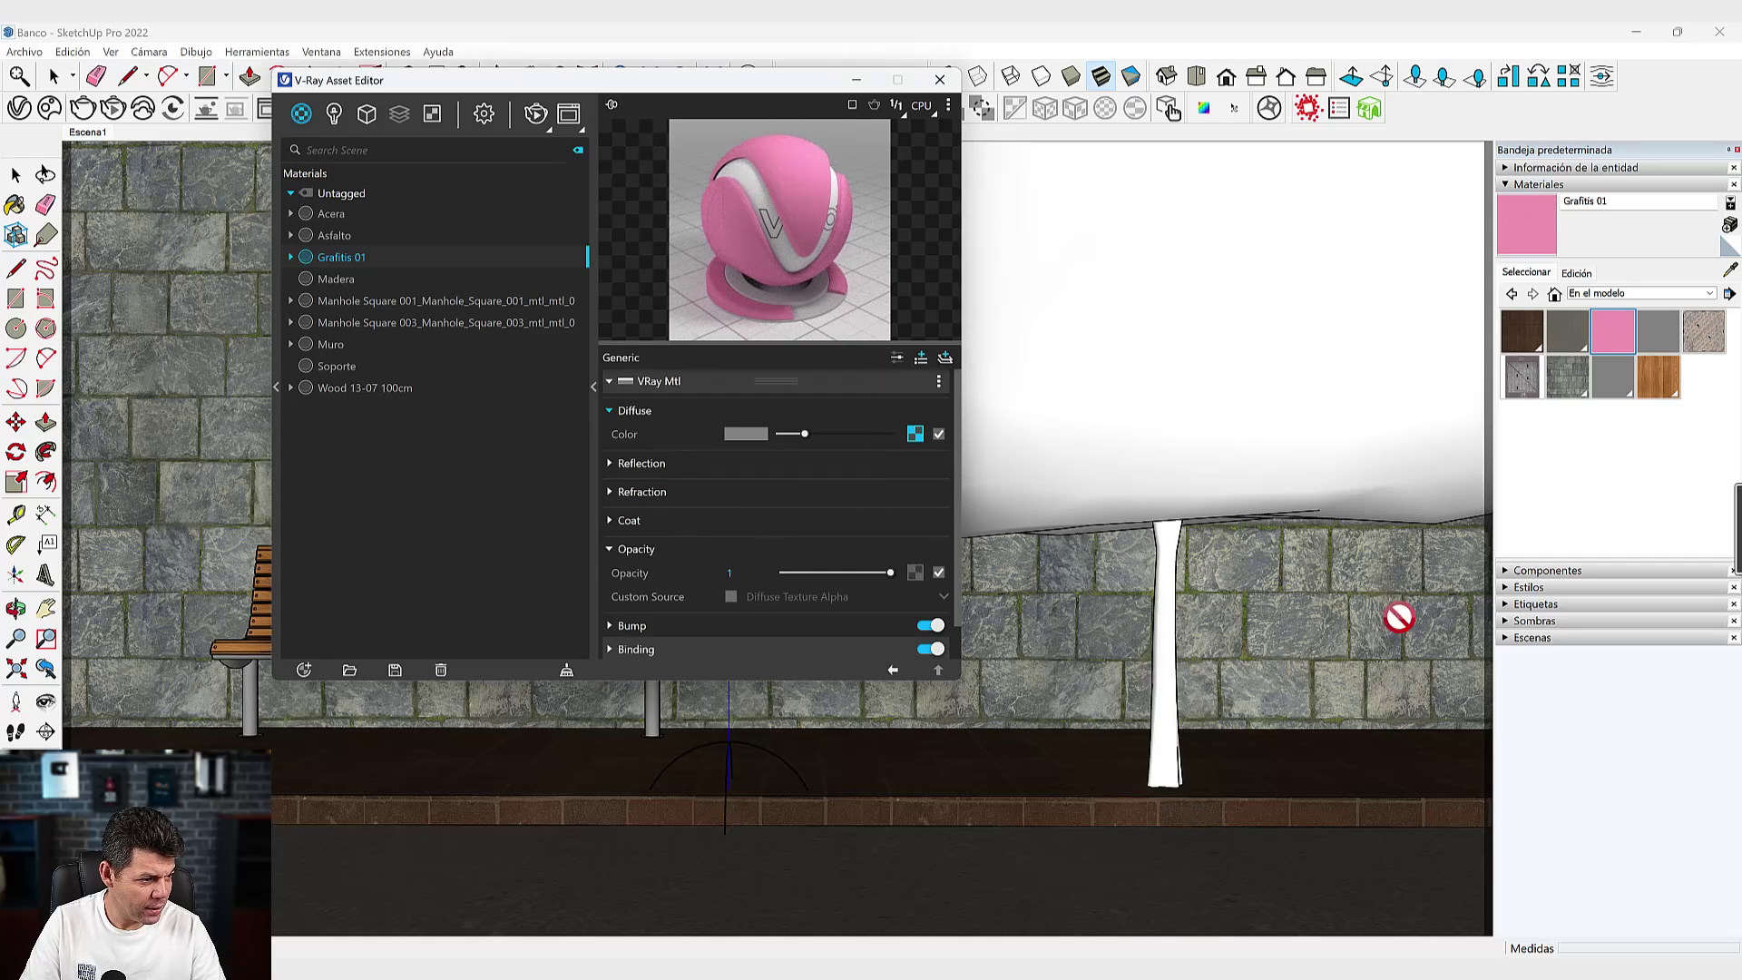
{"action": "left_click", "coordinate": [915, 572]}
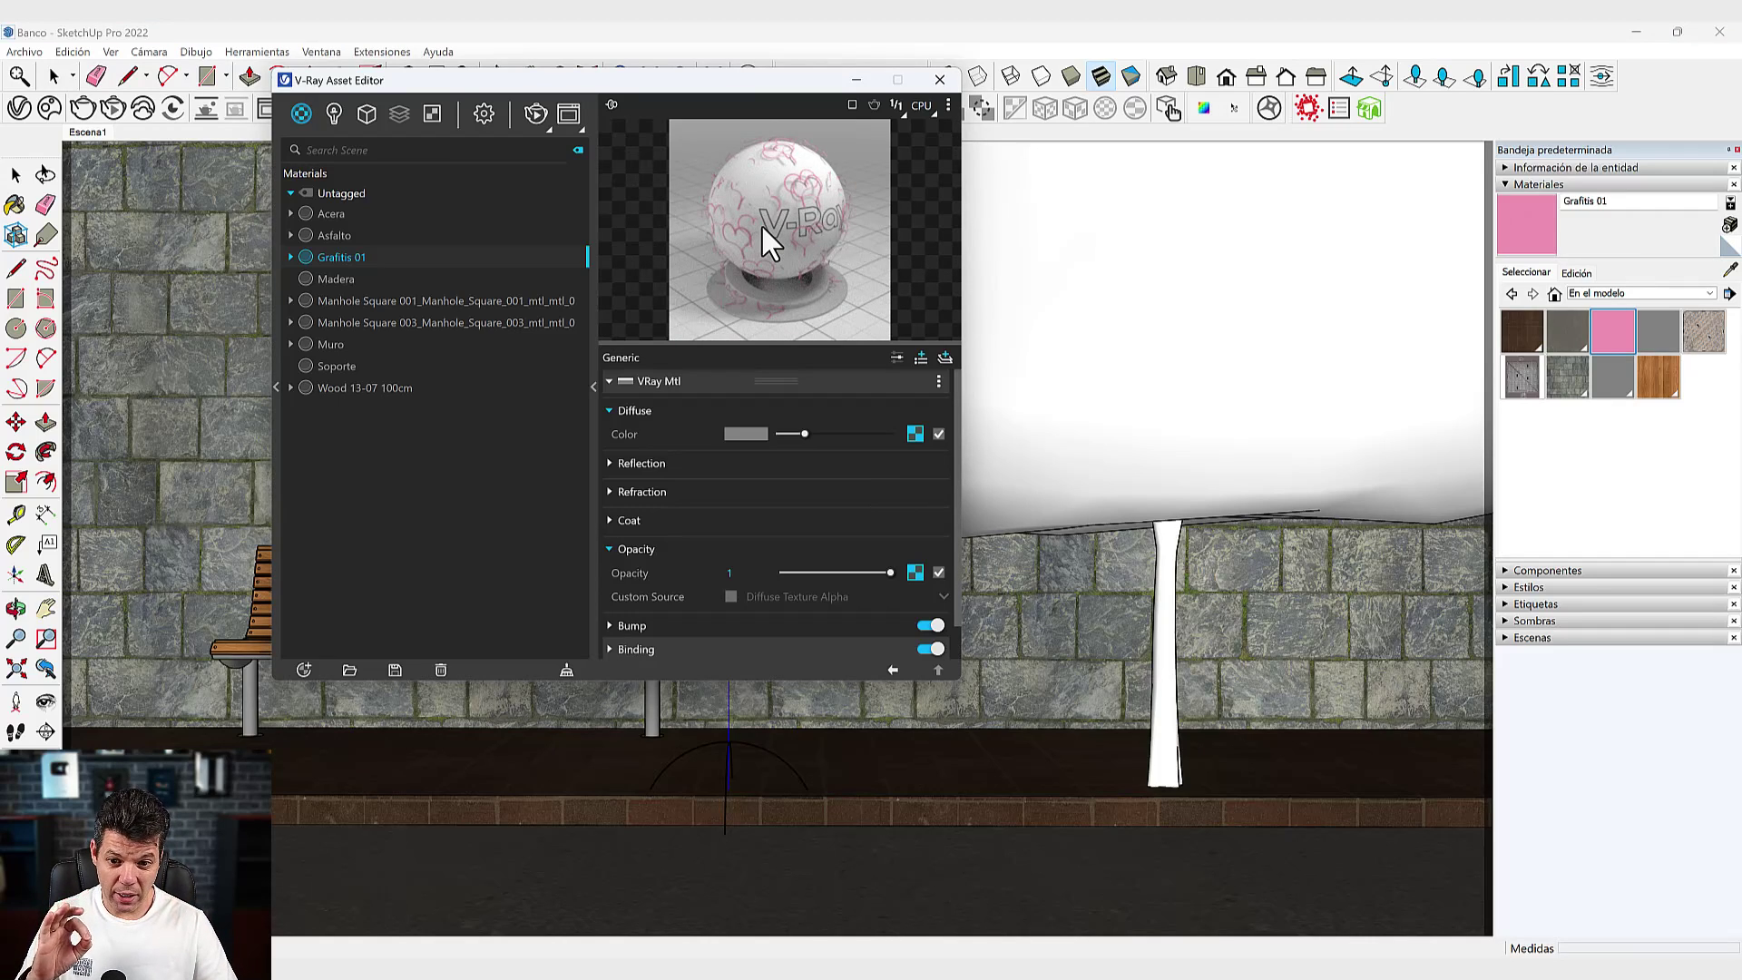
{"action": "left_click", "coordinate": [939, 79]}
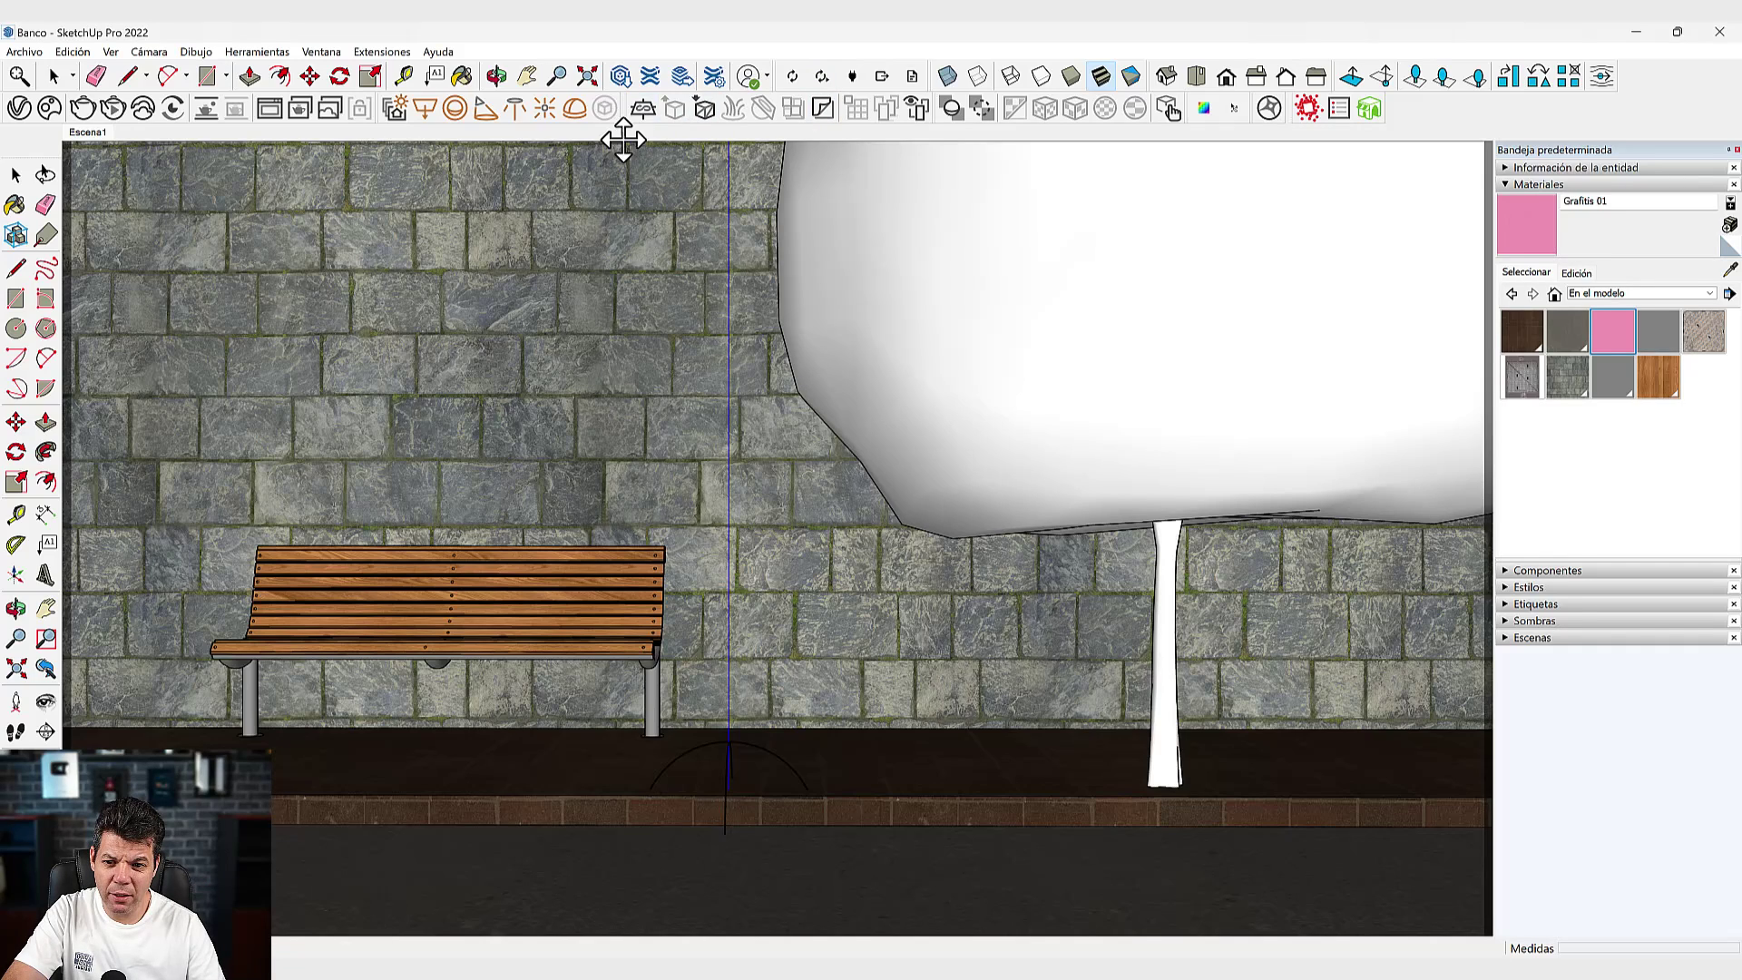
Look over the V-Ray object tools and orbit to an angled view of the wall and floor.
{"action": "left_click_drag", "start_coordinate": [625, 108], "coordinate": [600, 236]}
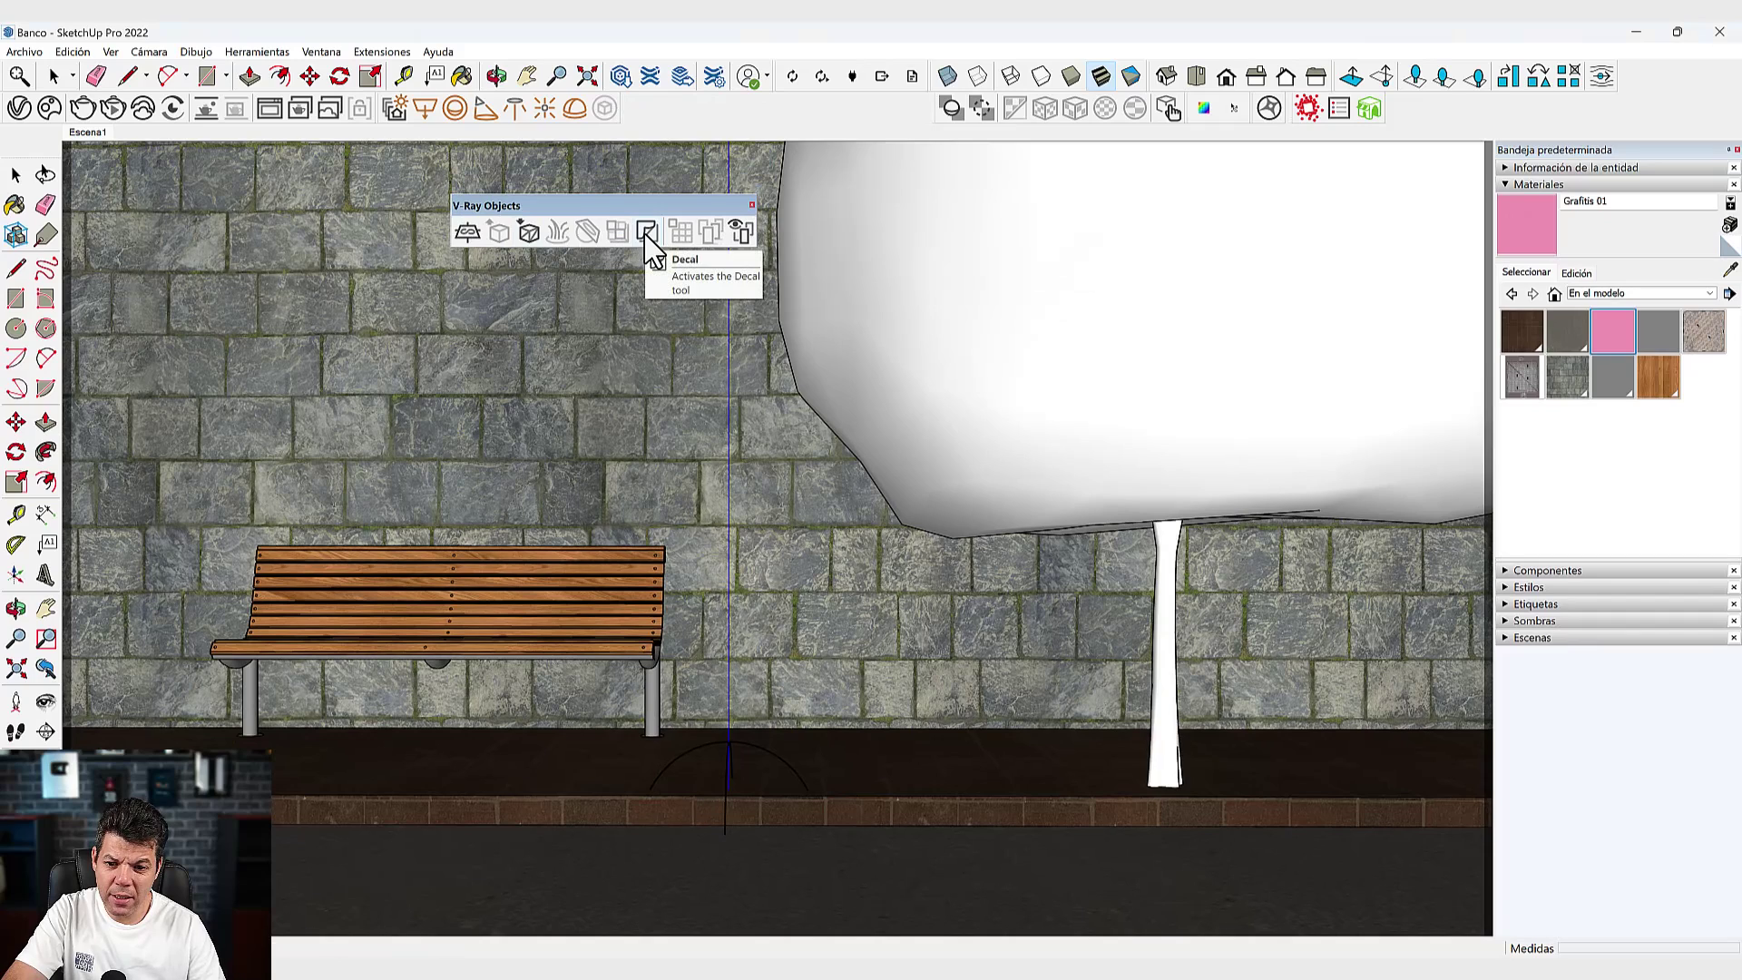
{"action": "left_click_drag", "start_coordinate": [472, 214], "coordinate": [622, 104]}
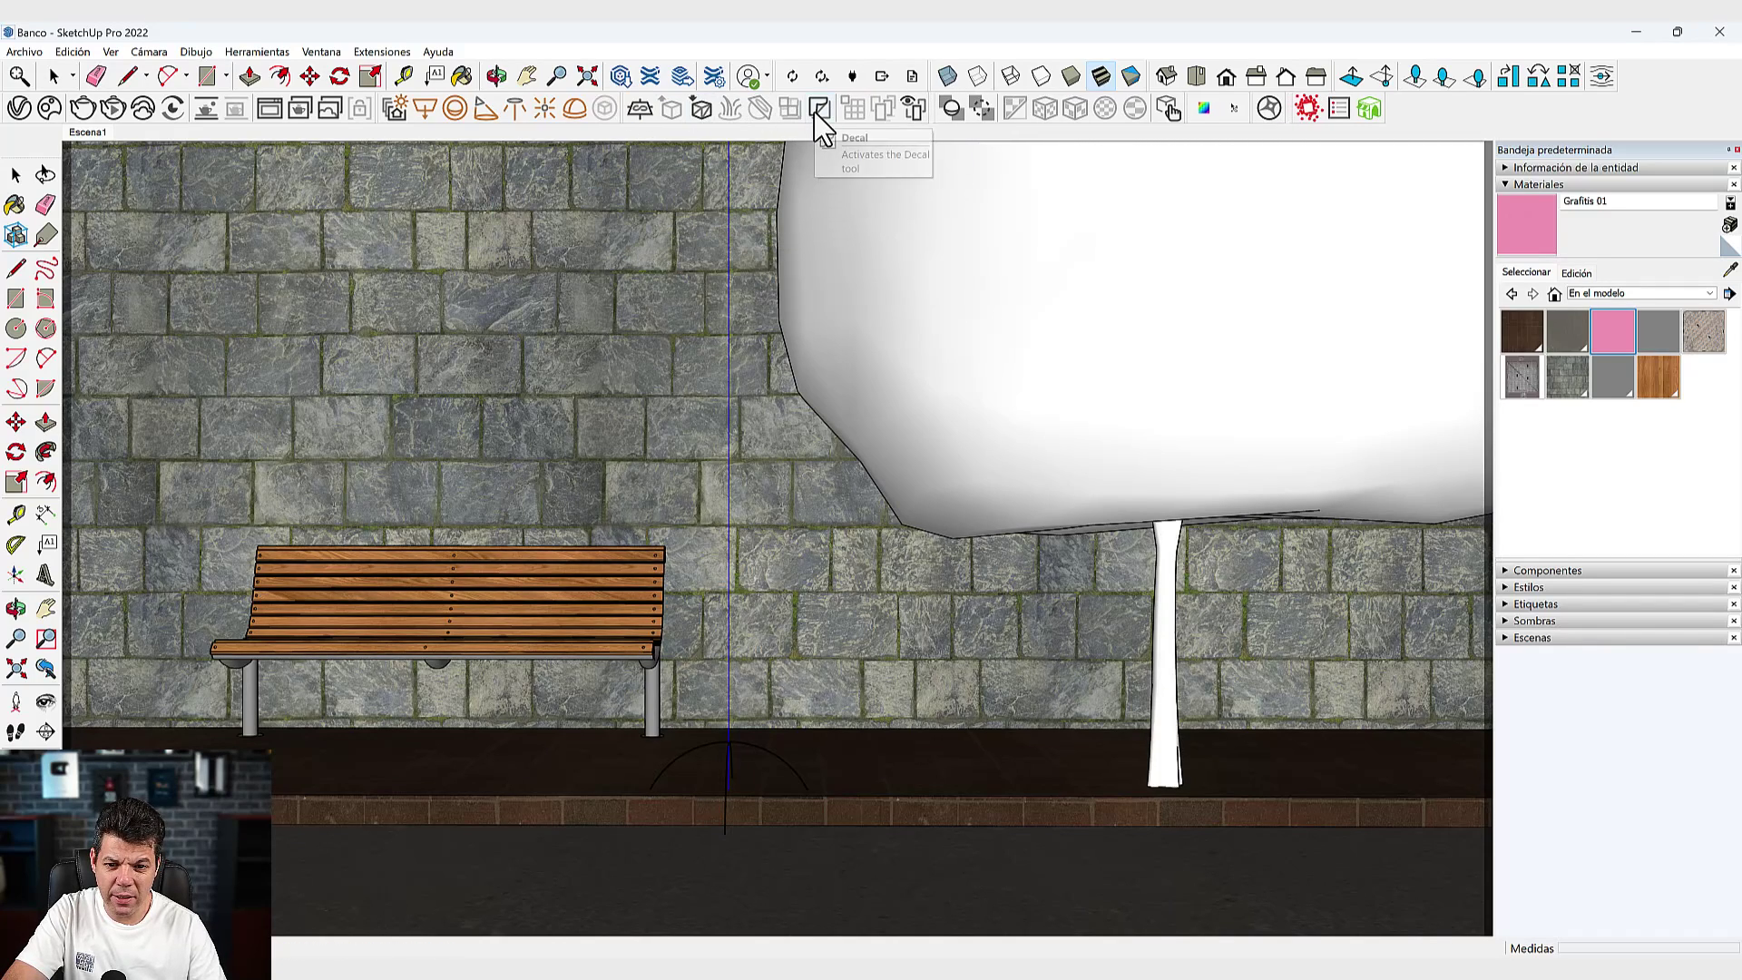
{"action": "left_click", "coordinate": [822, 110]}
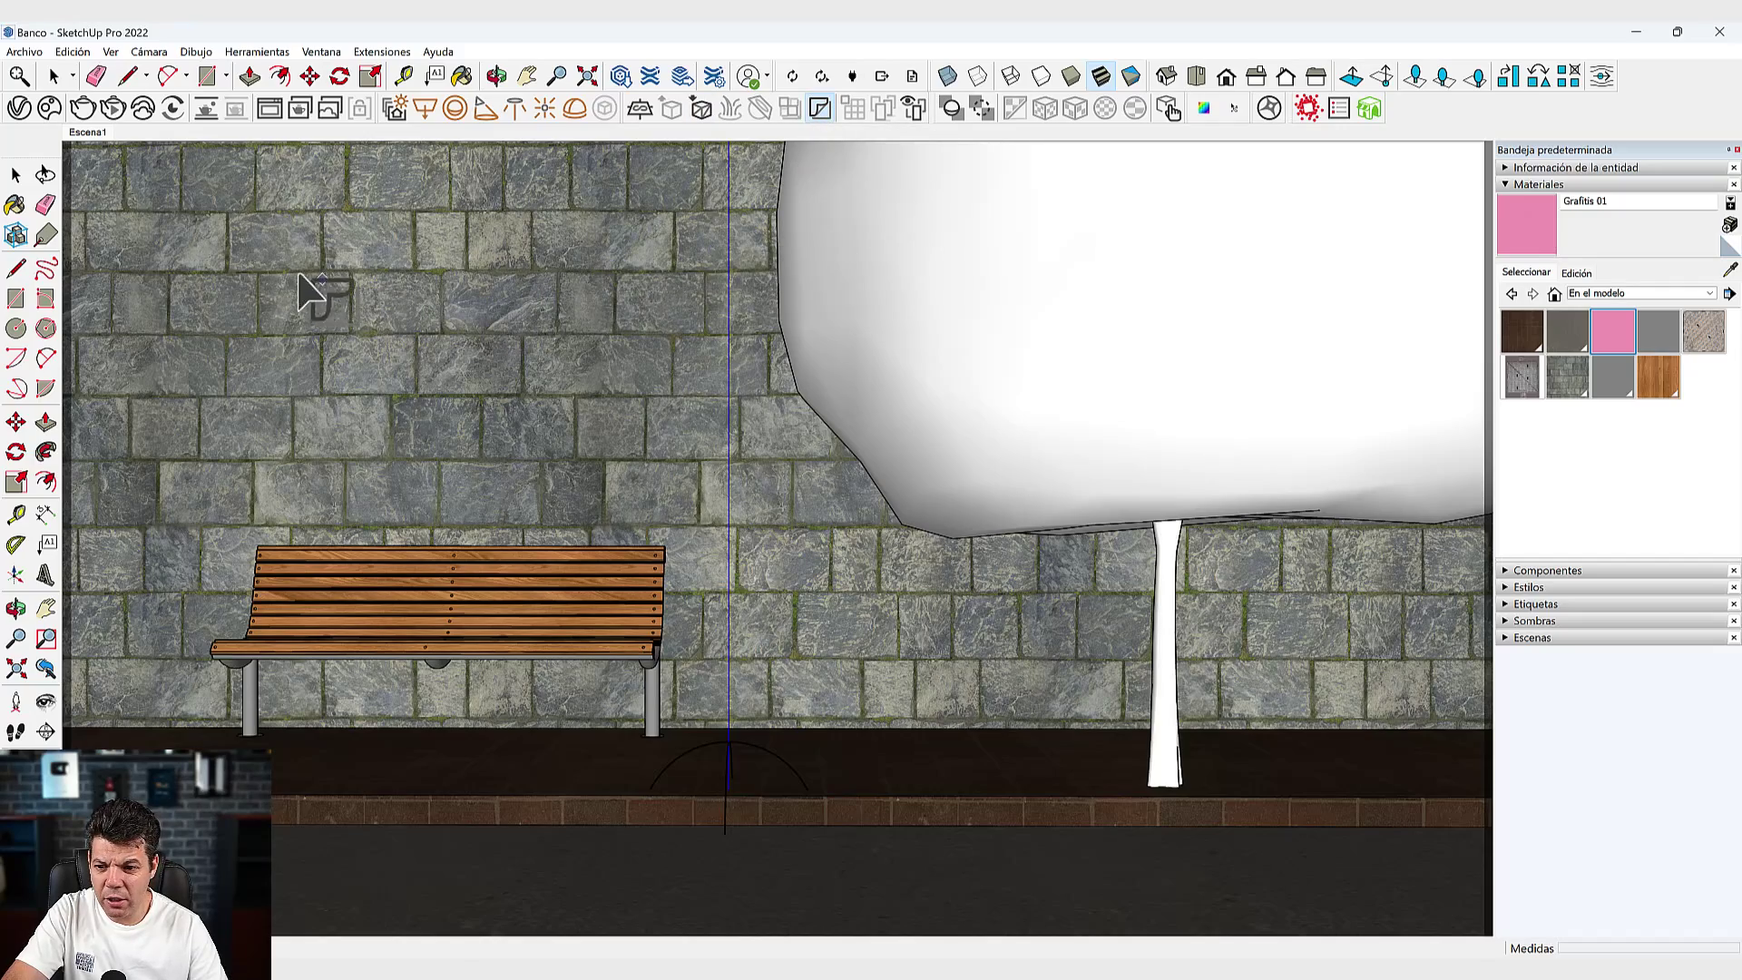
{"action": "middle_click_drag", "start_coordinate": [389, 342], "coordinate": [805, 517]}
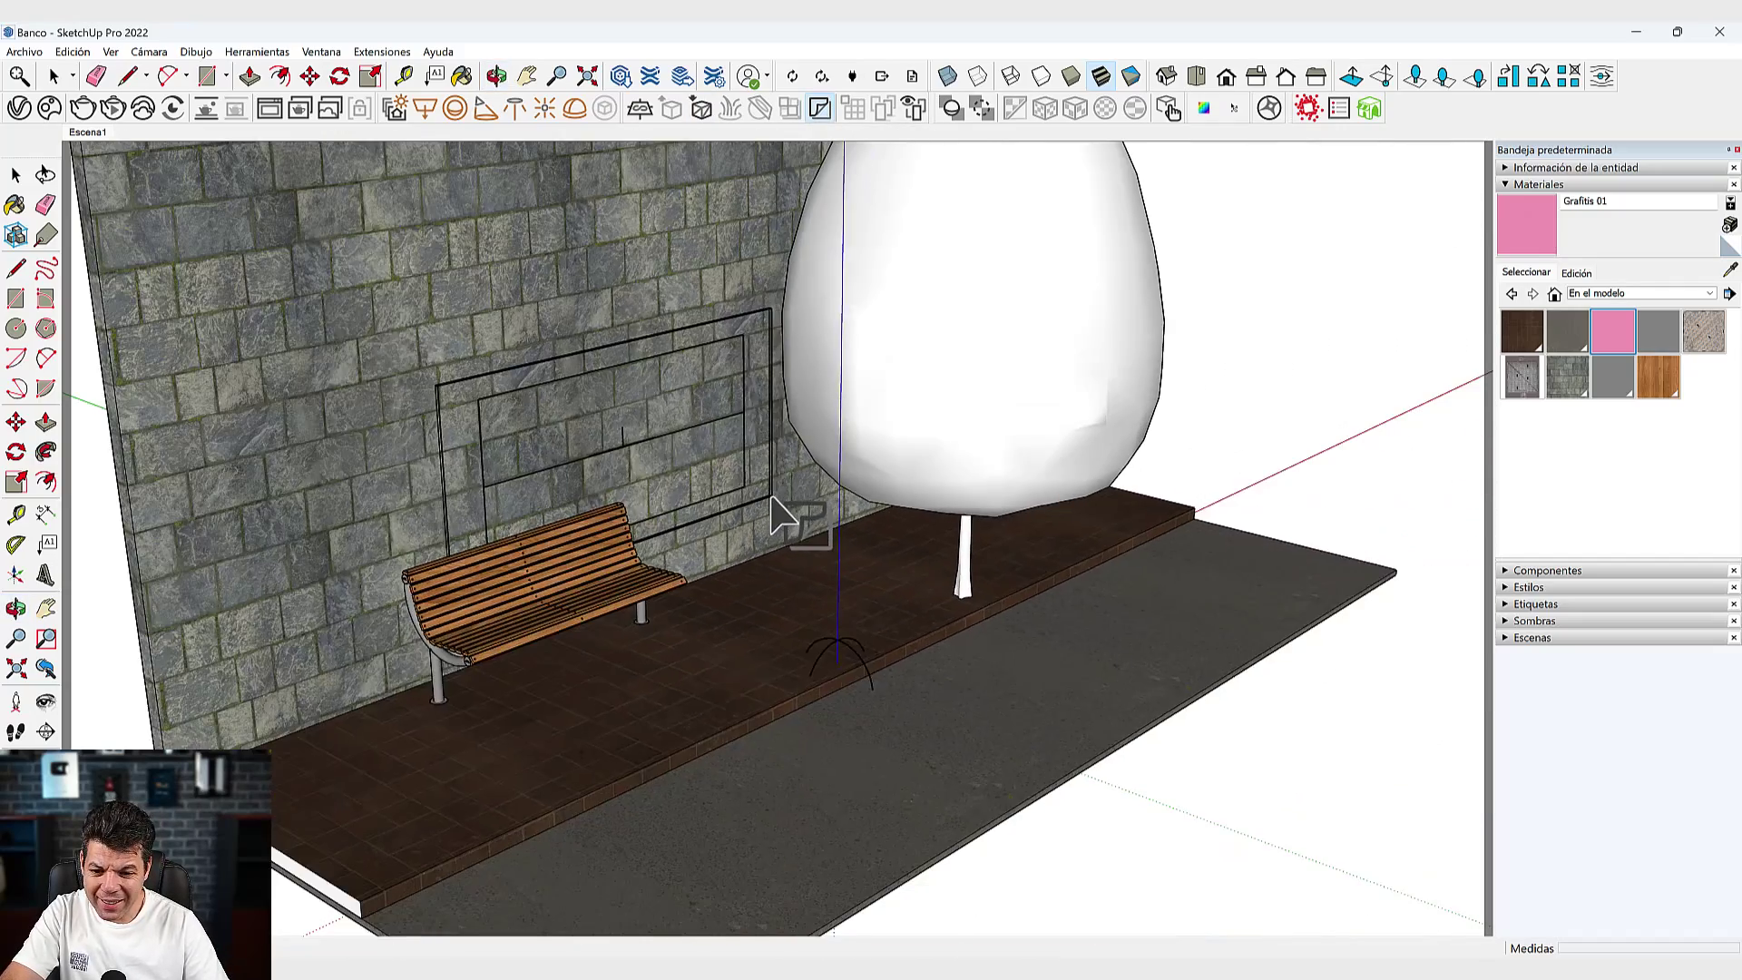
{"action": "key", "text": "space"}
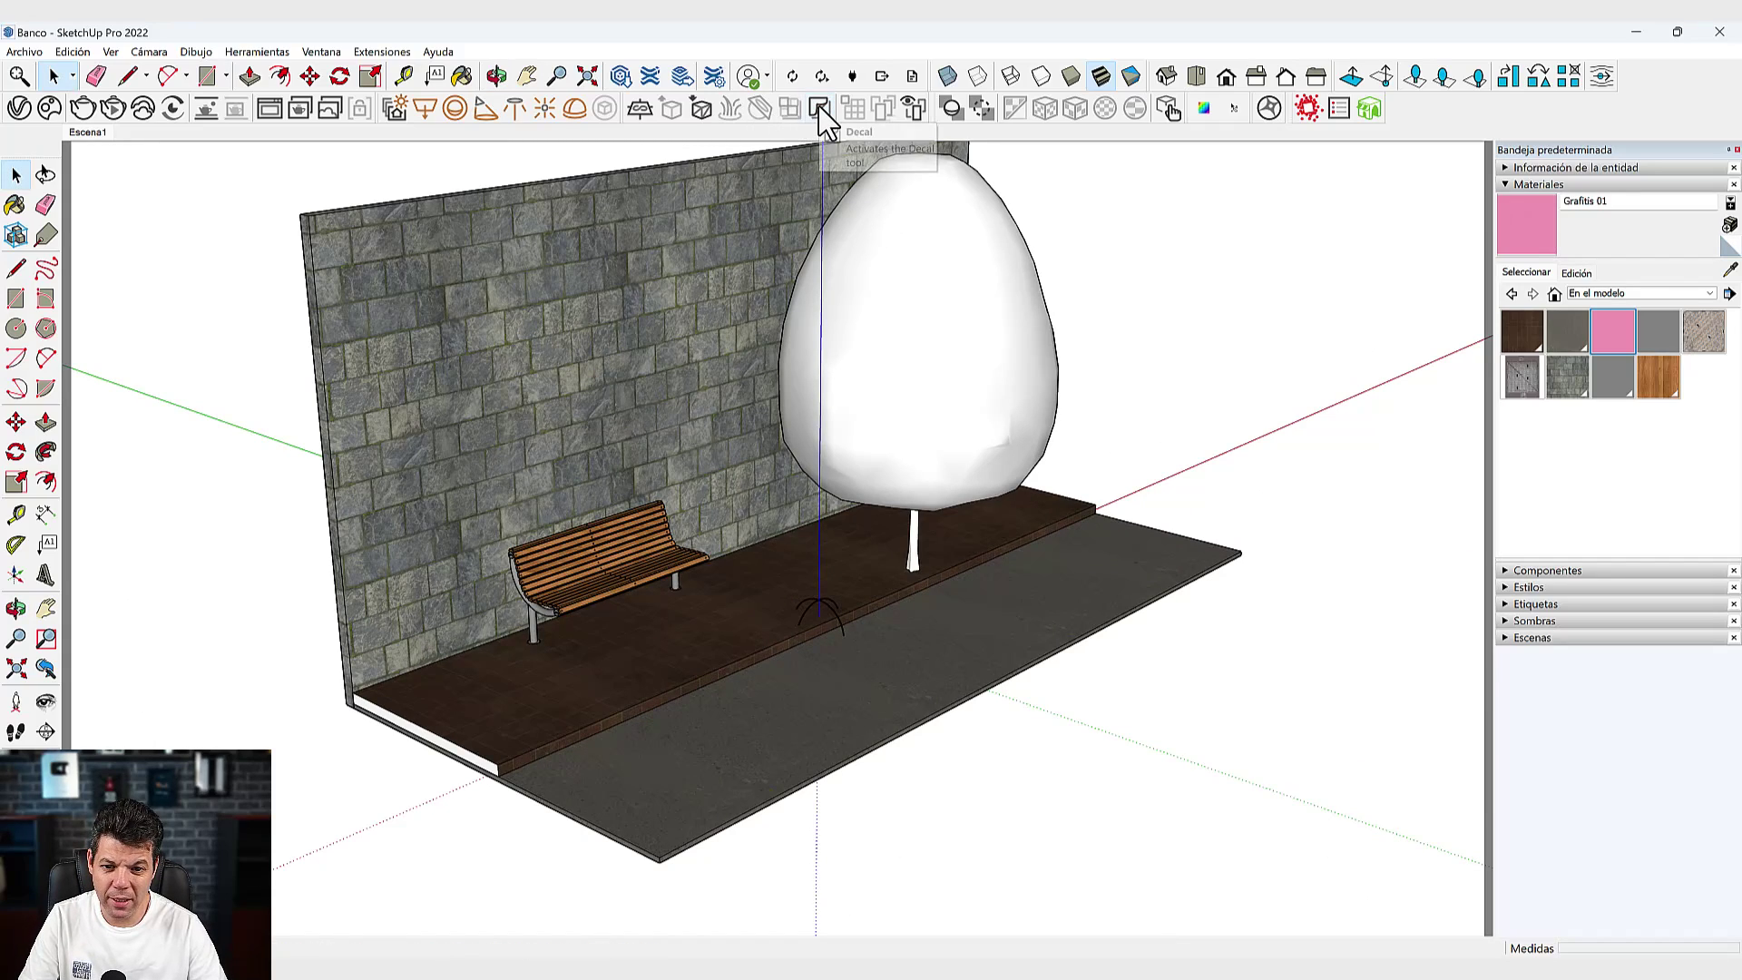
Place a V-Ray decal box on the wall above the bench and orbit to check it.
{"action": "left_click", "coordinate": [821, 111]}
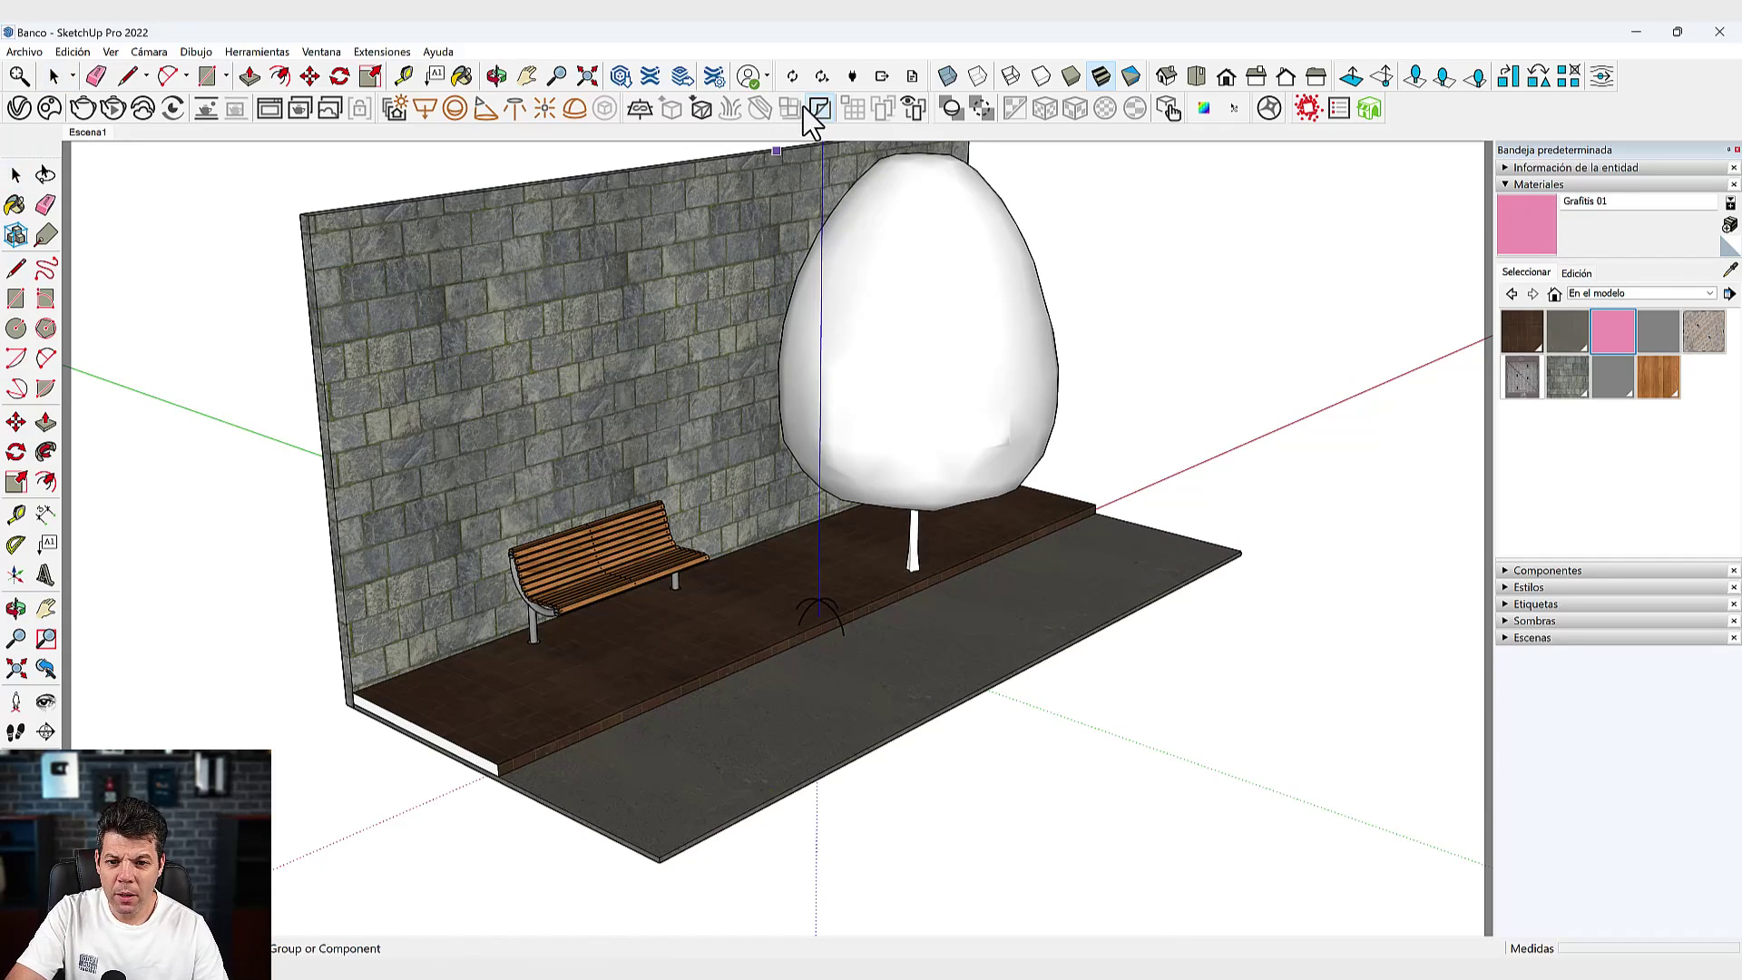
{"action": "left_click", "coordinate": [466, 388]}
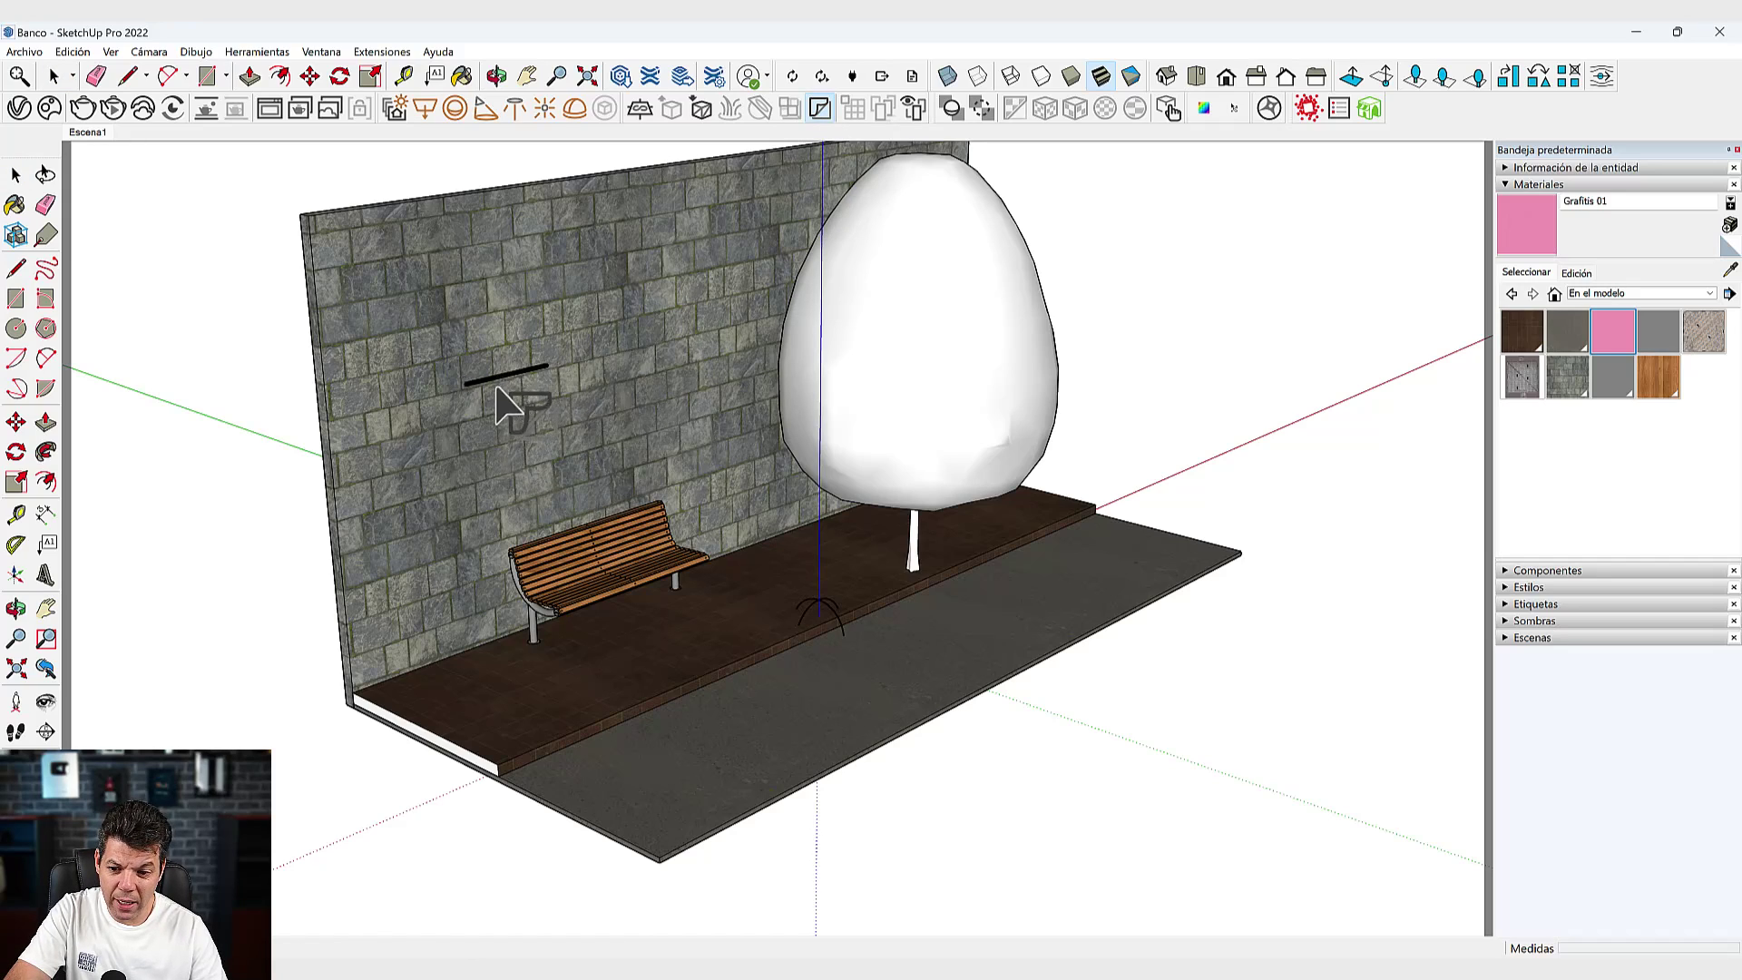
{"action": "left_click", "coordinate": [639, 454]}
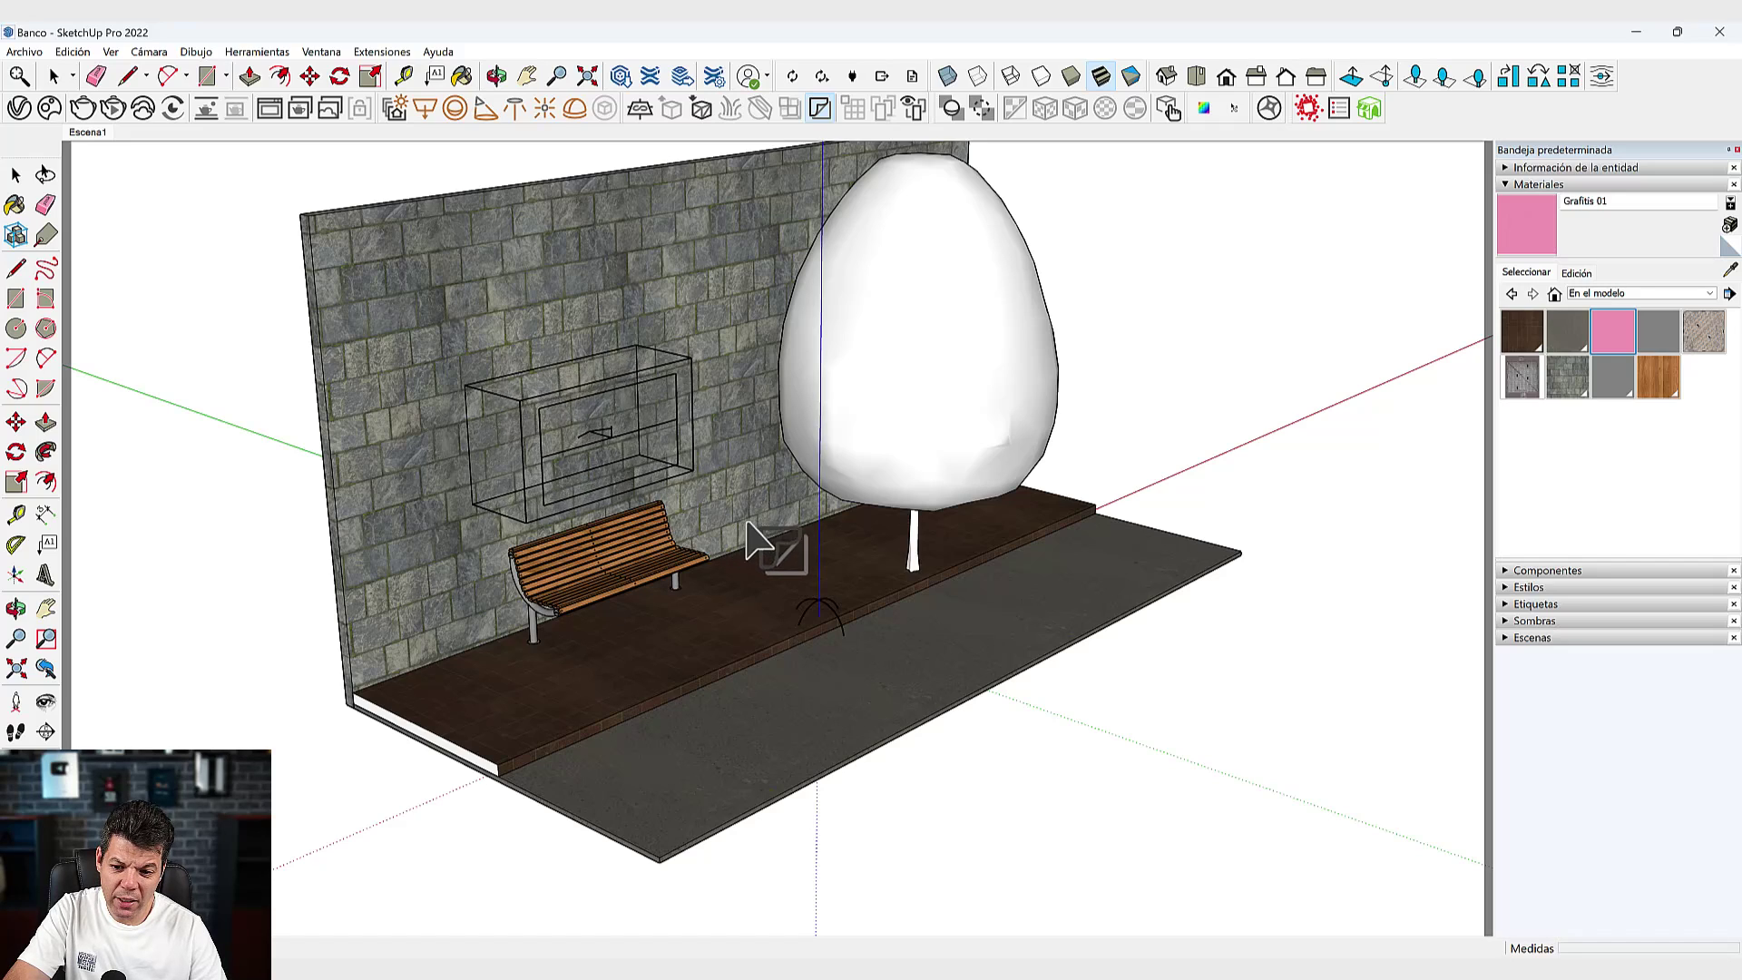
{"action": "left_click", "coordinate": [717, 517]}
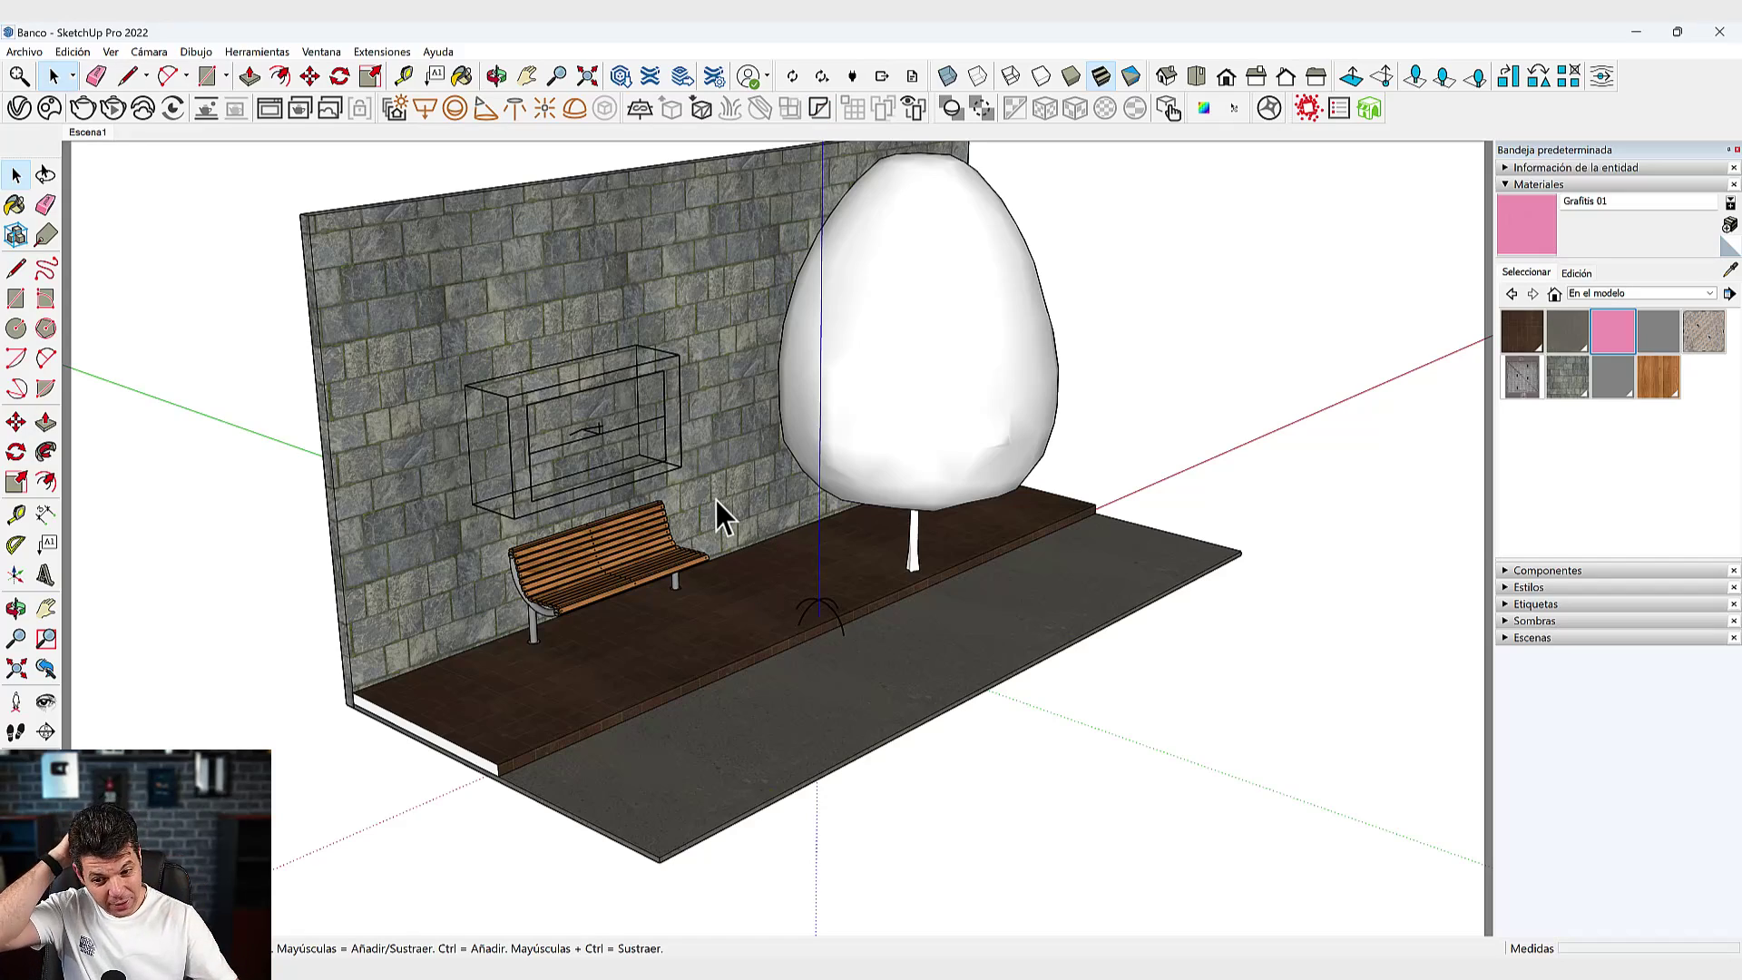
{"action": "middle_click_drag", "start_coordinate": [551, 449], "coordinate": [510, 344]}
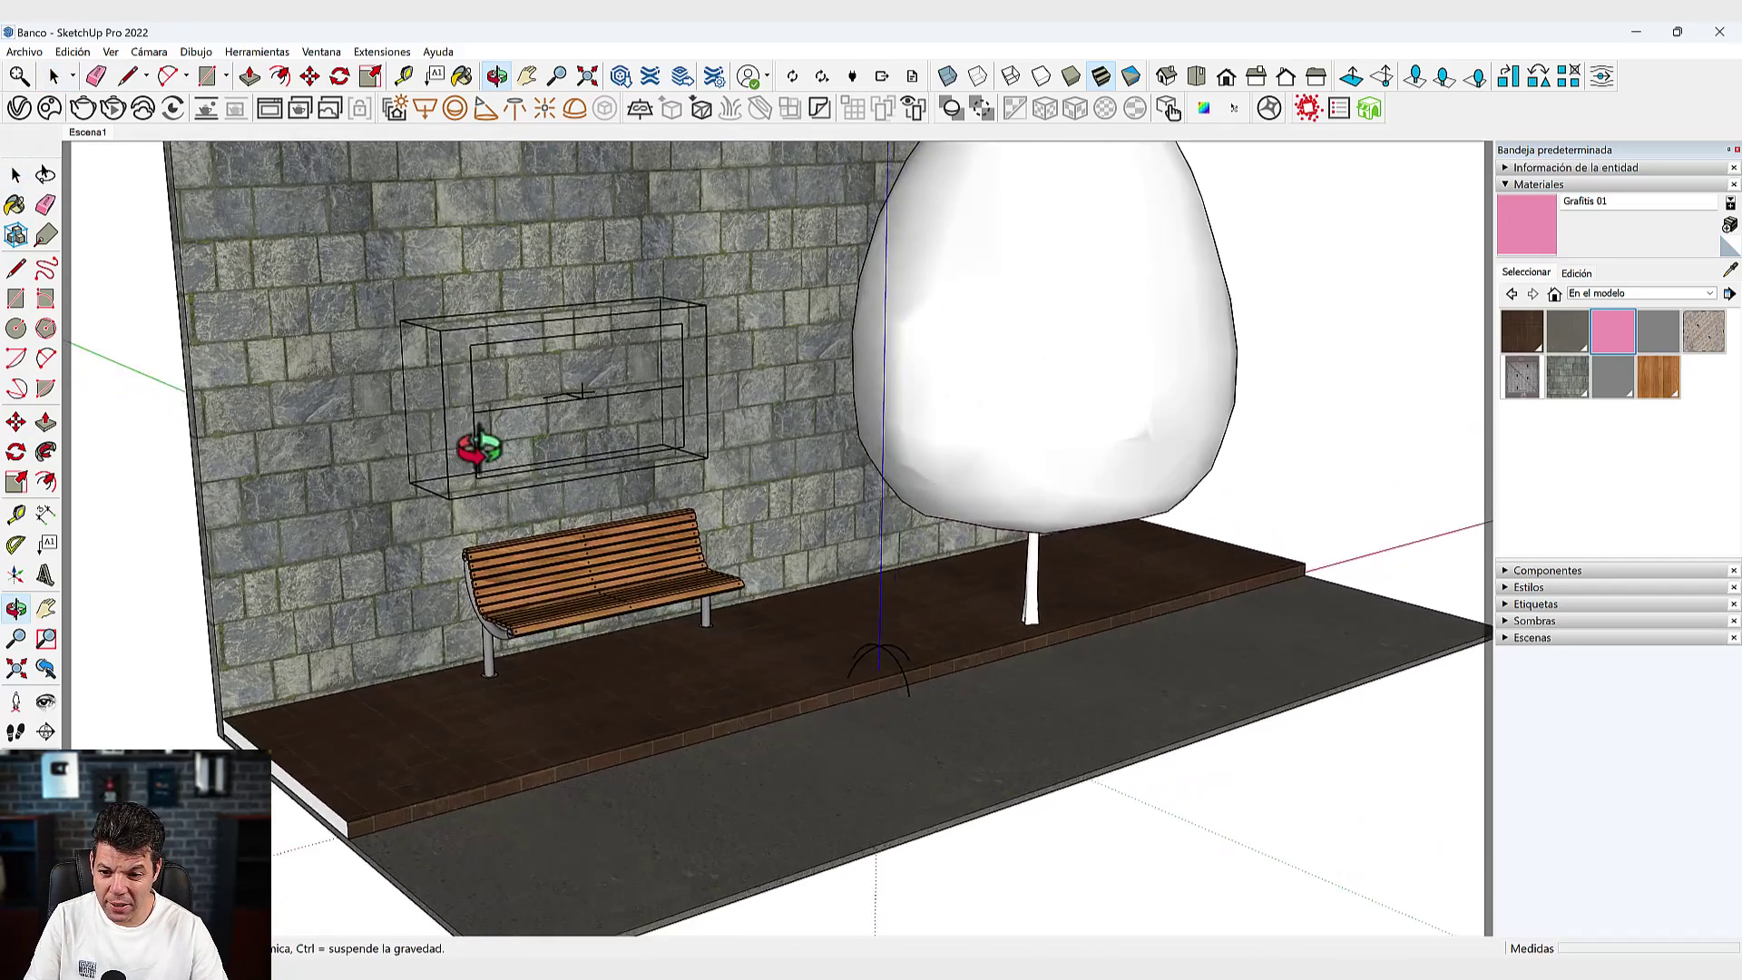
{"action": "scroll", "coordinate": [527, 344], "scroll_direction": "up", "scroll_amount": 1}
{"action": "scroll", "coordinate": [545, 354], "scroll_direction": "up", "scroll_amount": 1}
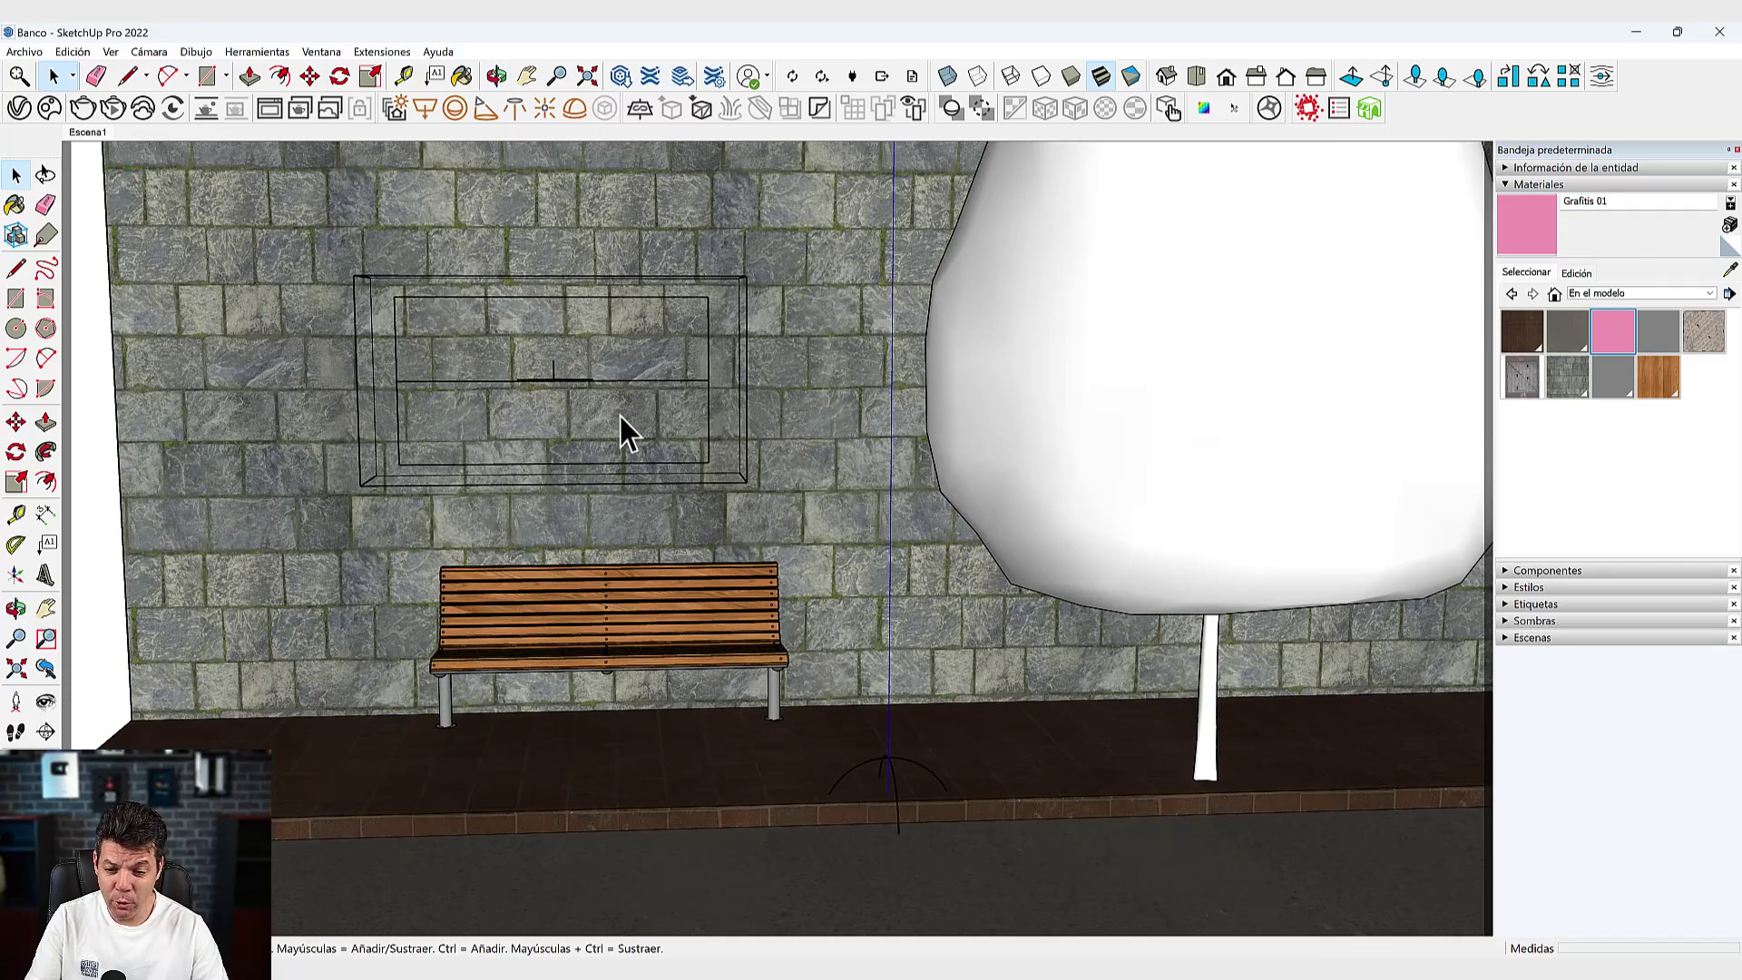
{"action": "mouse_move", "coordinate": [536, 397]}
{"action": "middle_mouse_down"}
{"action": "mouse_move", "coordinate": [856, 447]}
{"action": "mouse_move", "coordinate": [960, 506]}
{"action": "middle_mouse_up"}
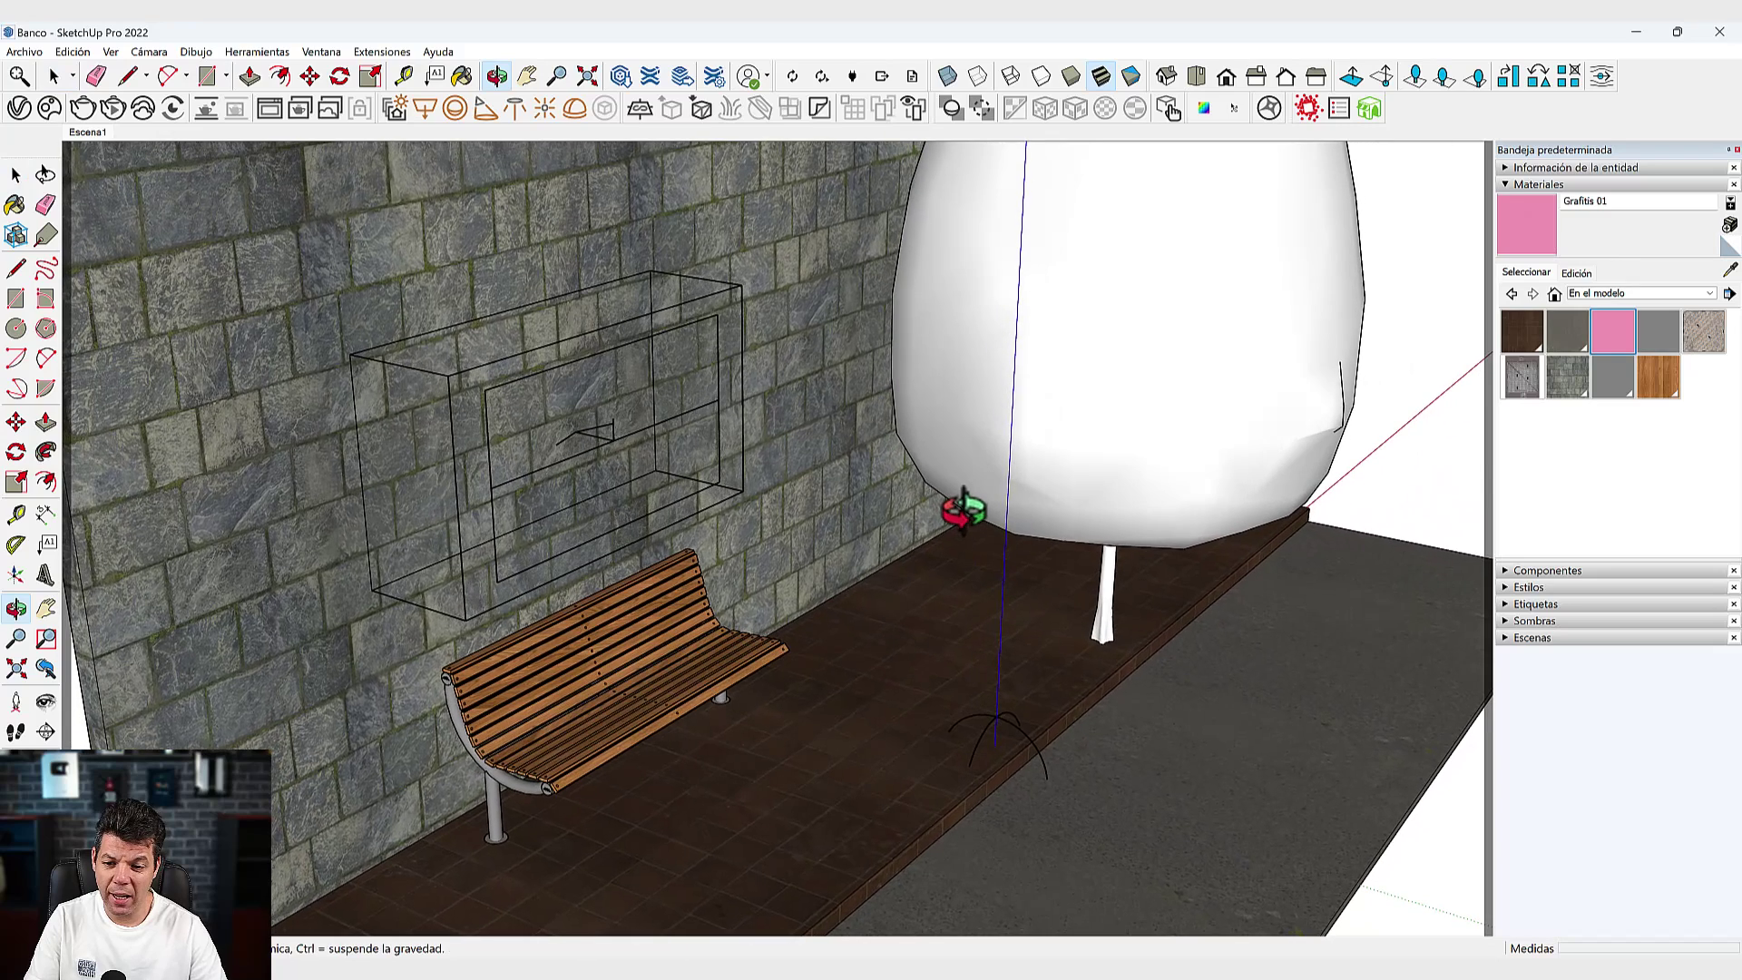
Set the Decal geometry's material to Grafitis 01 and start an interactive V-Ray render.
{"action": "left_click", "coordinate": [19, 108]}
{"action": "left_click", "coordinate": [368, 115]}
{"action": "left_click", "coordinate": [290, 193]}
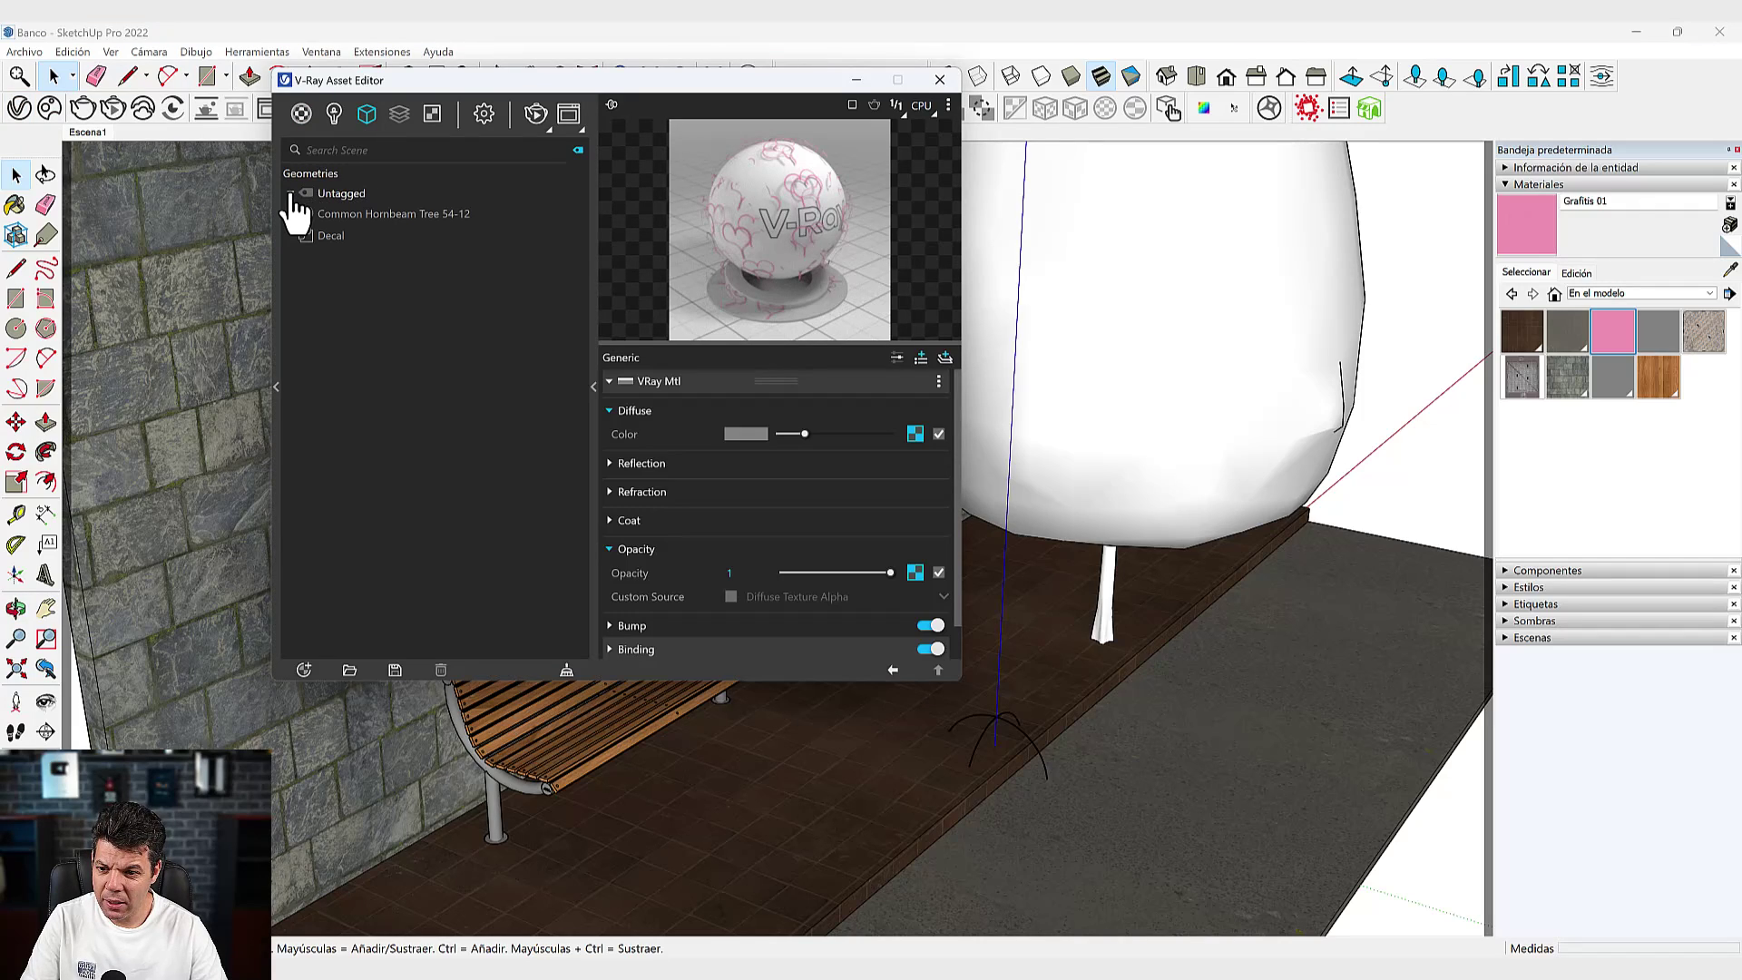
{"action": "left_click", "coordinate": [334, 234]}
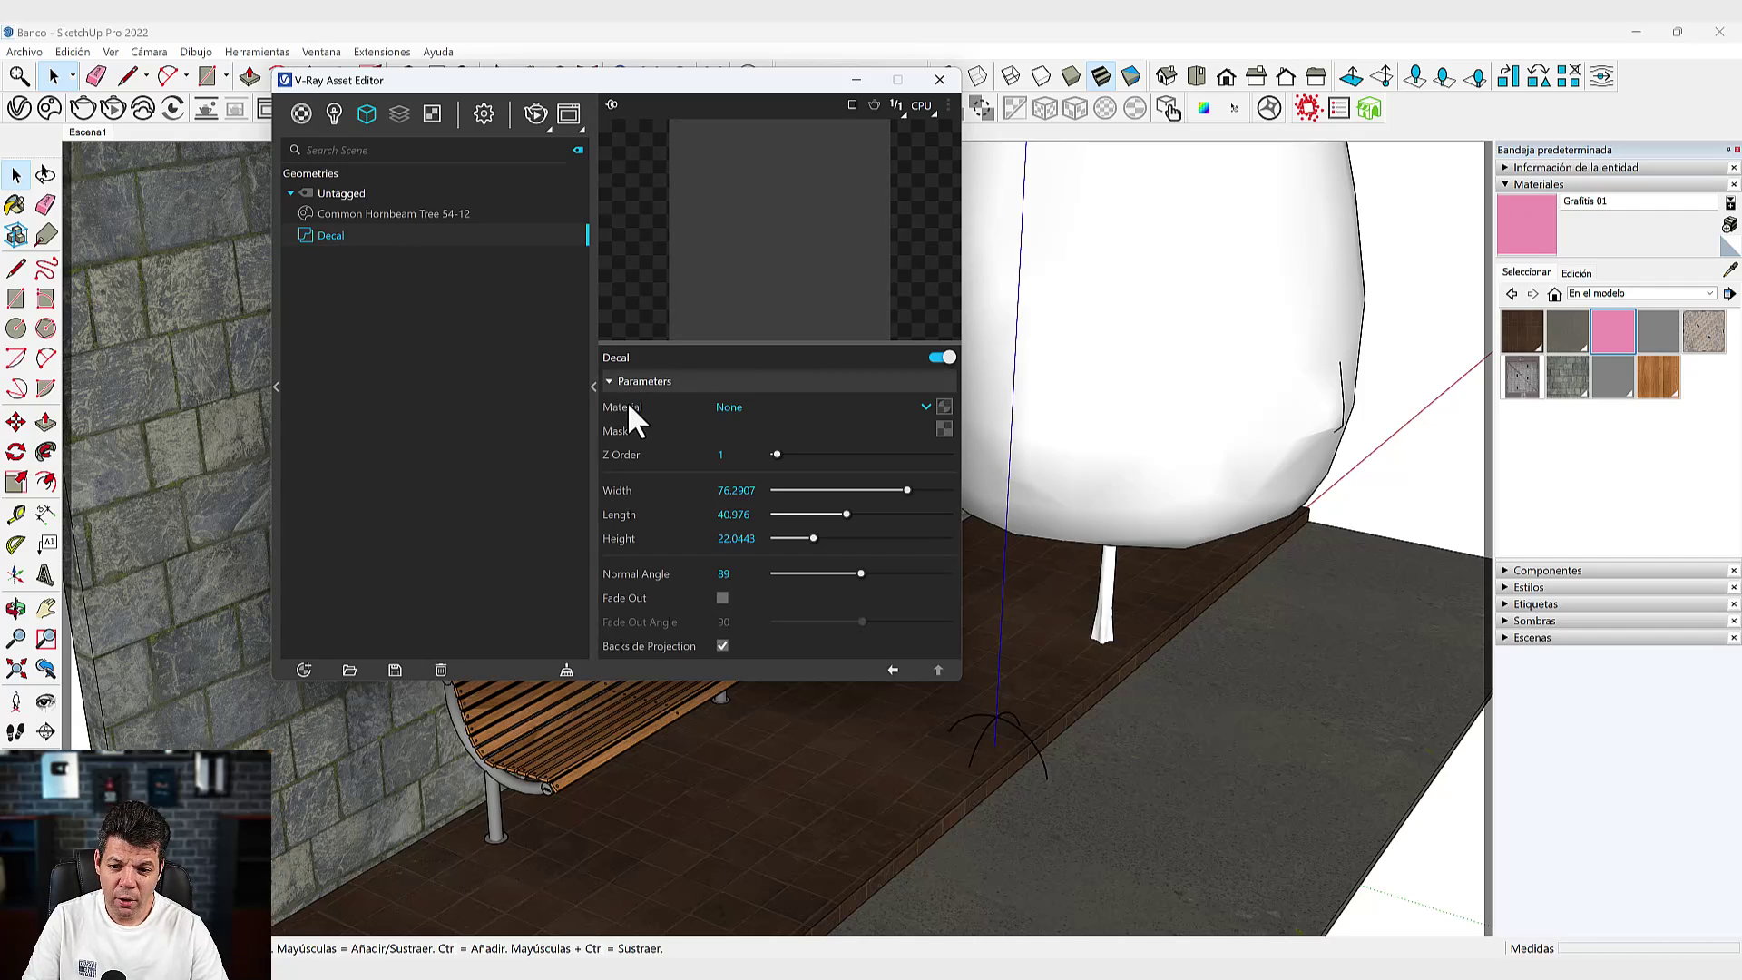
{"action": "left_click", "coordinate": [925, 406]}
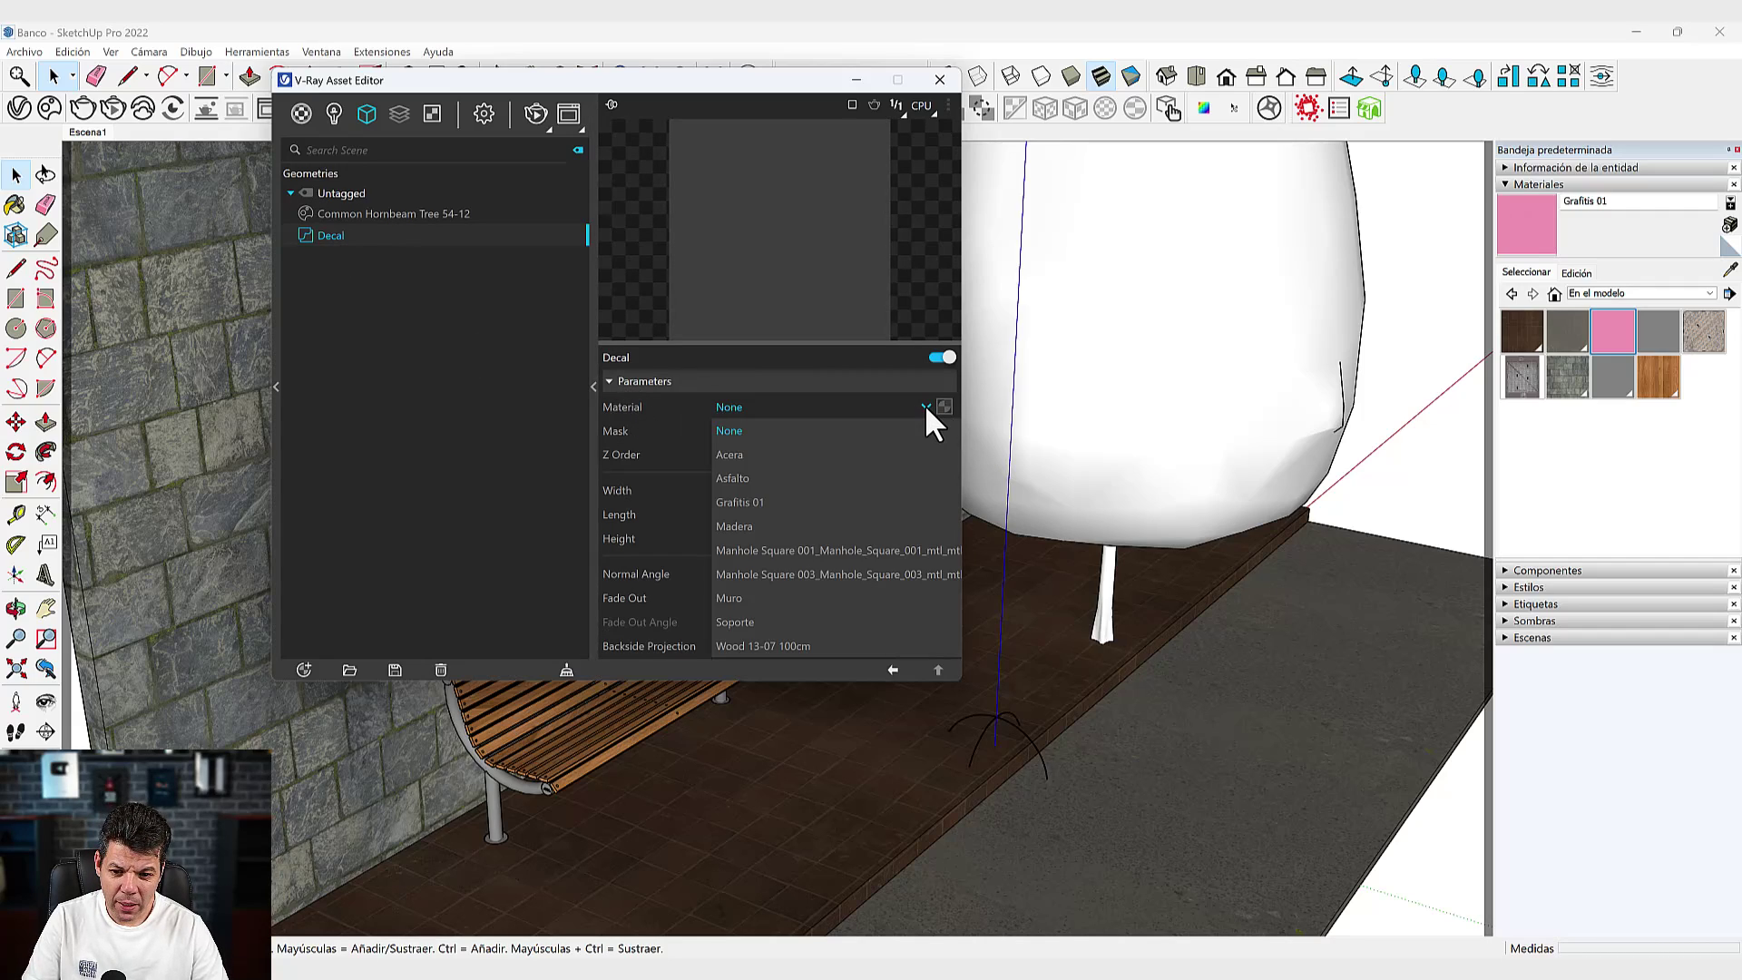
{"action": "left_click", "coordinate": [746, 502]}
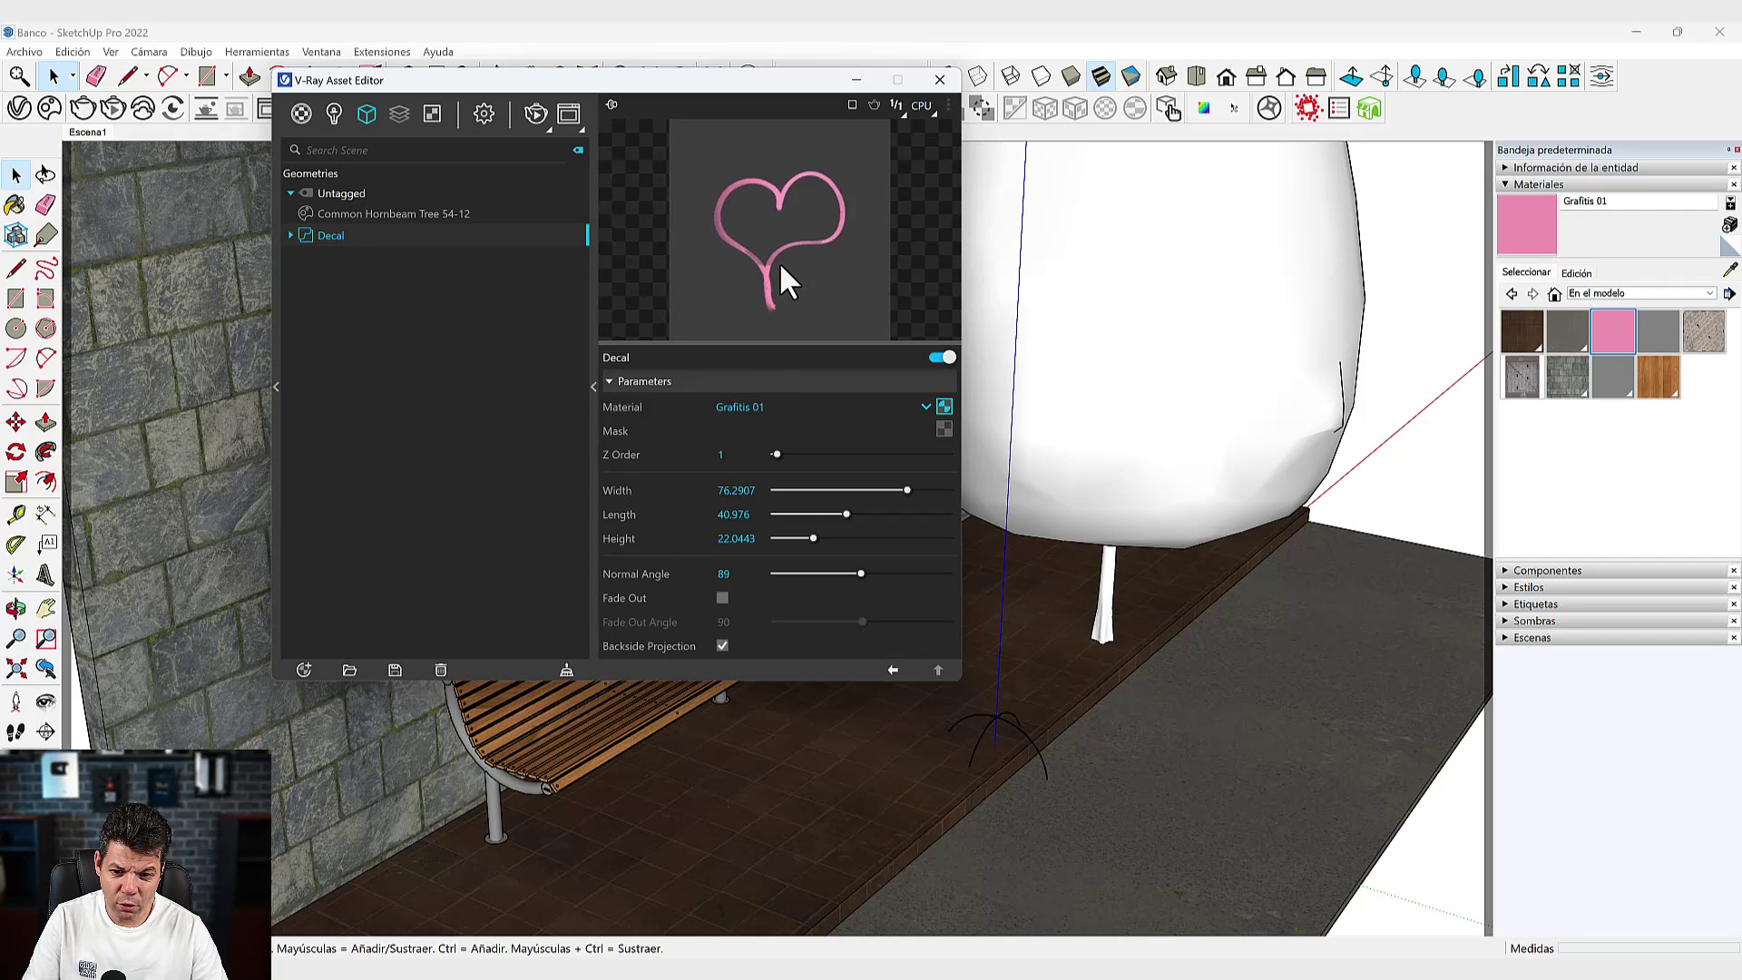
{"action": "left_click", "coordinate": [939, 81]}
{"action": "left_click", "coordinate": [141, 110]}
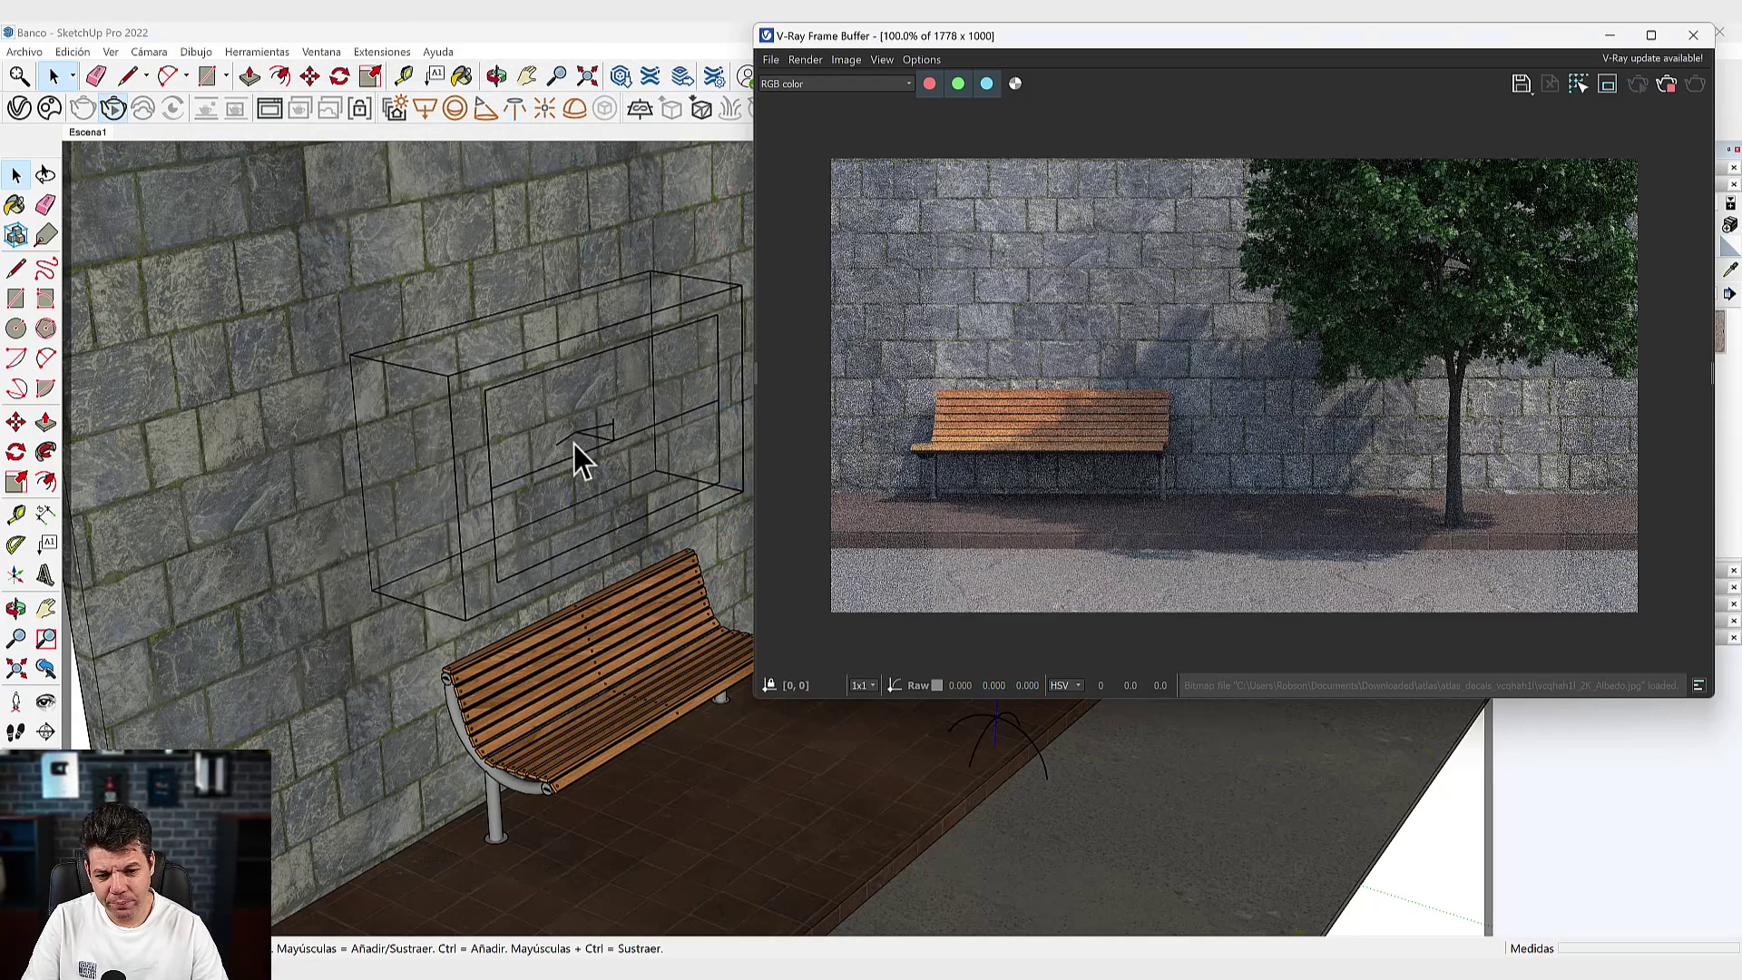
Orbit, pan and zoom around the render, then restore the frontal Escena1 scene view.
{"action": "mouse_move", "coordinate": [581, 495]}
{"action": "middle_mouse_down"}
{"action": "mouse_move", "coordinate": [553, 514]}
{"action": "mouse_move", "coordinate": [291, 466]}
{"action": "middle_mouse_up"}
{"action": "middle_click_drag", "start_coordinate": [441, 456], "coordinate": [333, 406]}
{"action": "right_click", "coordinate": [350, 417]}
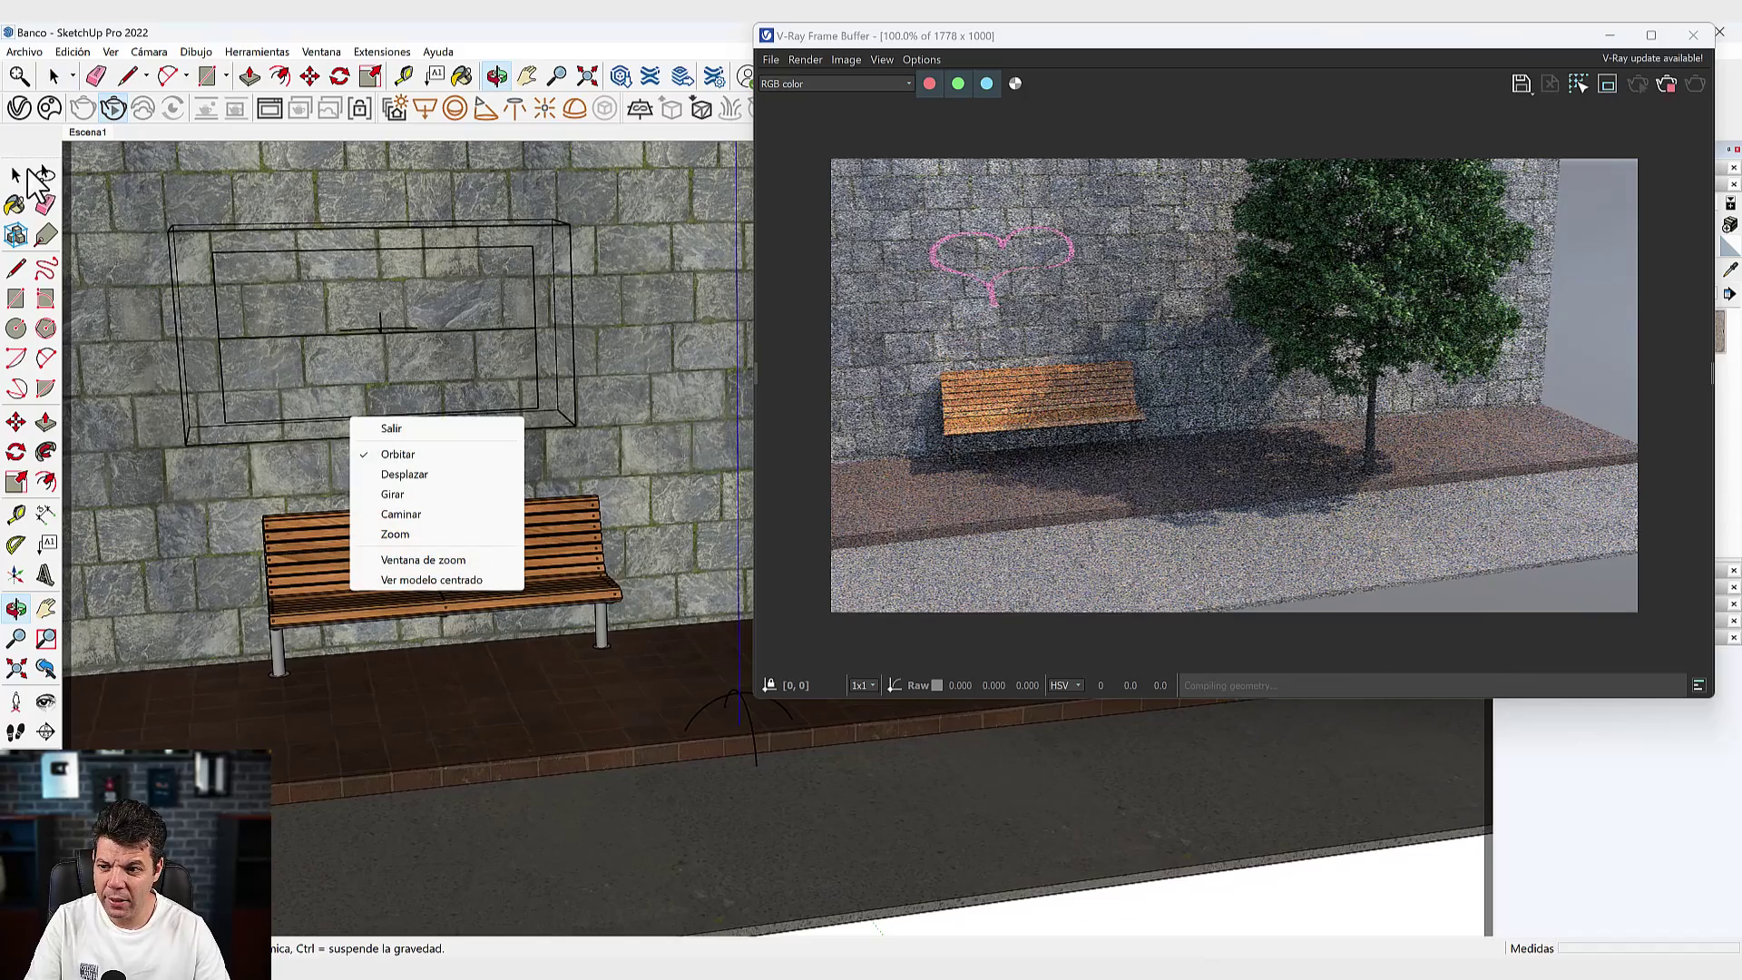
{"action": "key", "text": "Escape"}
{"action": "key", "text": "h"}
{"action": "mouse_move", "coordinate": [459, 331]}
{"action": "left_mouse_down"}
{"action": "mouse_move", "coordinate": [535, 368]}
{"action": "mouse_move", "coordinate": [517, 482]}
{"action": "left_mouse_up"}
{"action": "scroll", "coordinate": [517, 494], "scroll_direction": "up", "scroll_amount": 3}
{"action": "scroll", "coordinate": [533, 518], "scroll_direction": "up", "scroll_amount": 2}
{"action": "middle_click_drag", "start_coordinate": [533, 517], "coordinate": [527, 545]}
{"action": "left_click", "coordinate": [91, 133]}
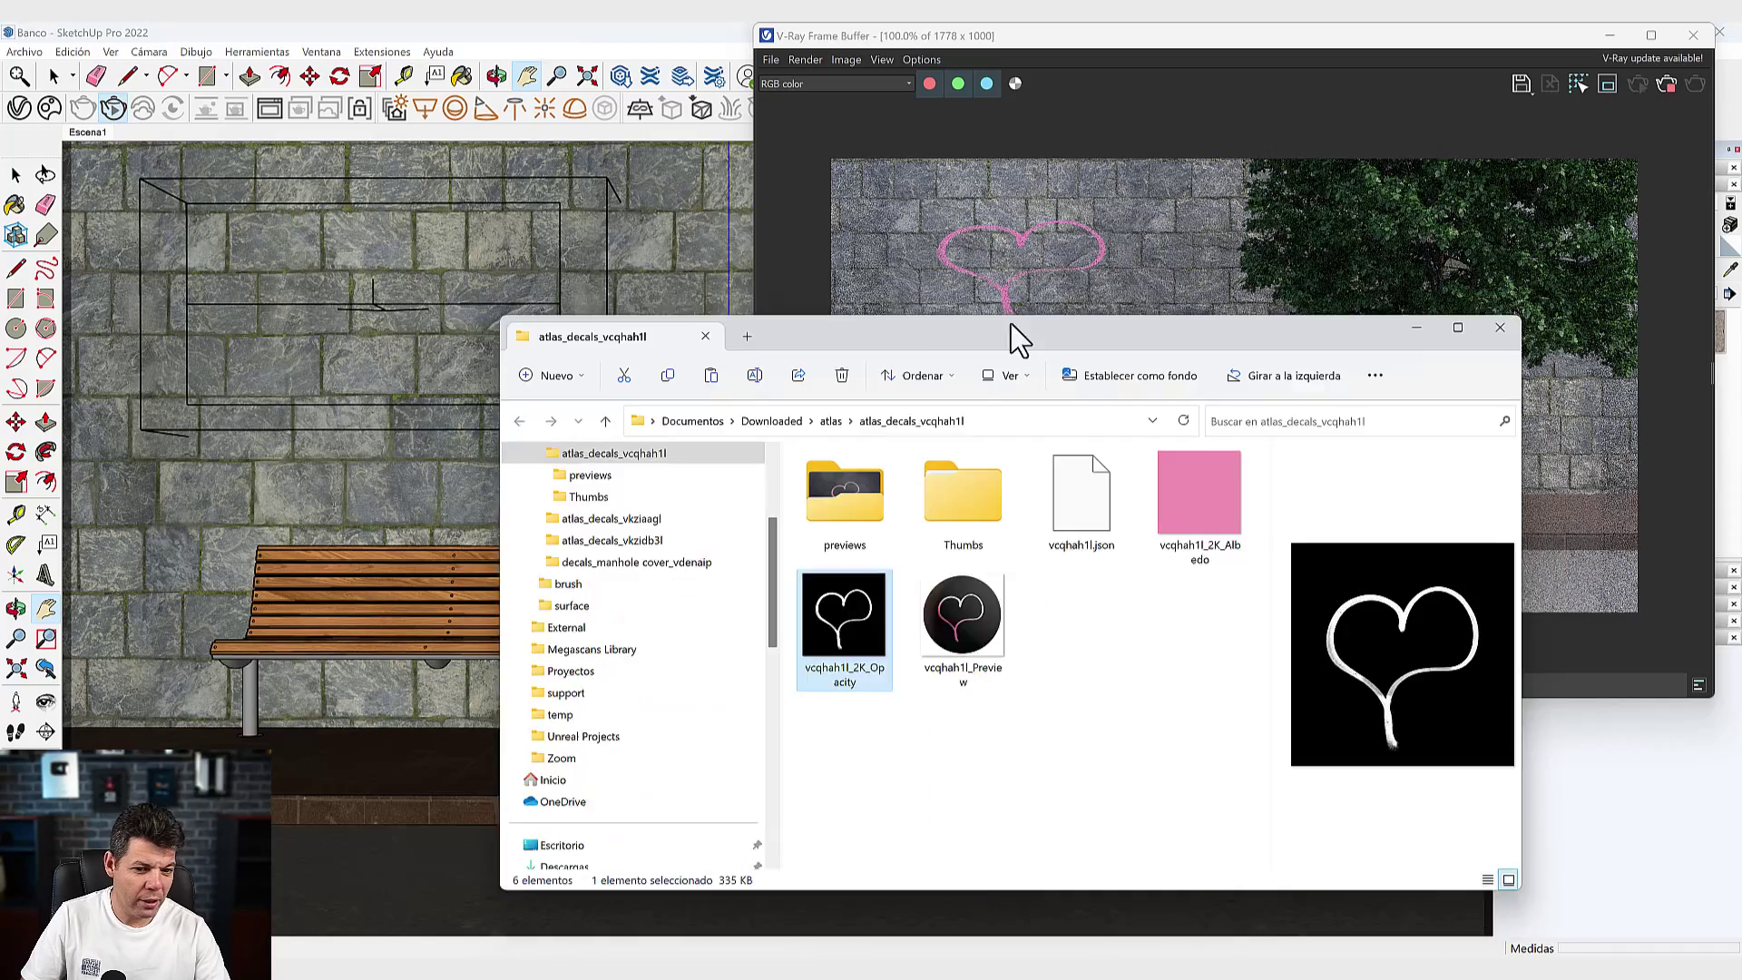
Move the decal folder off screen and close the V-Ray Asset Editor and Frame Buffer.
{"action": "left_click_drag", "start_coordinate": [1011, 324], "coordinate": [1020, 51]}
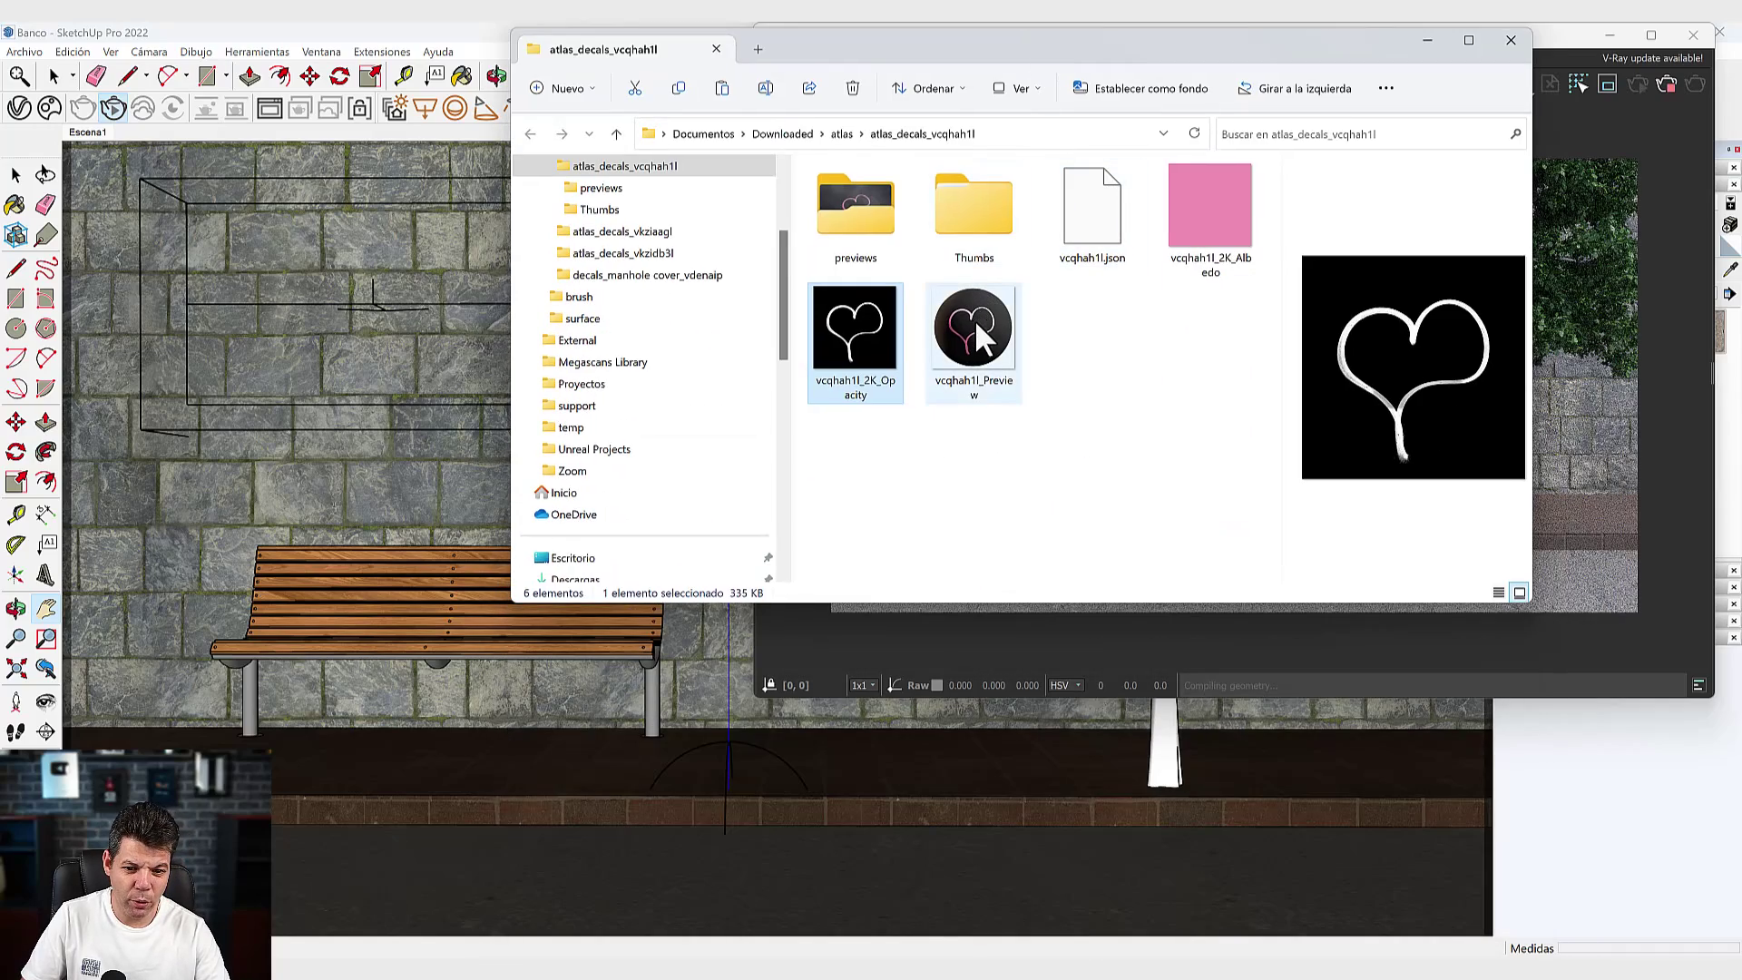
{"action": "mouse_move", "coordinate": [1148, 62]}
{"action": "left_mouse_down"}
{"action": "mouse_move", "coordinate": [1614, 193]}
{"action": "mouse_move", "coordinate": [1741, 208]}
{"action": "left_mouse_up"}
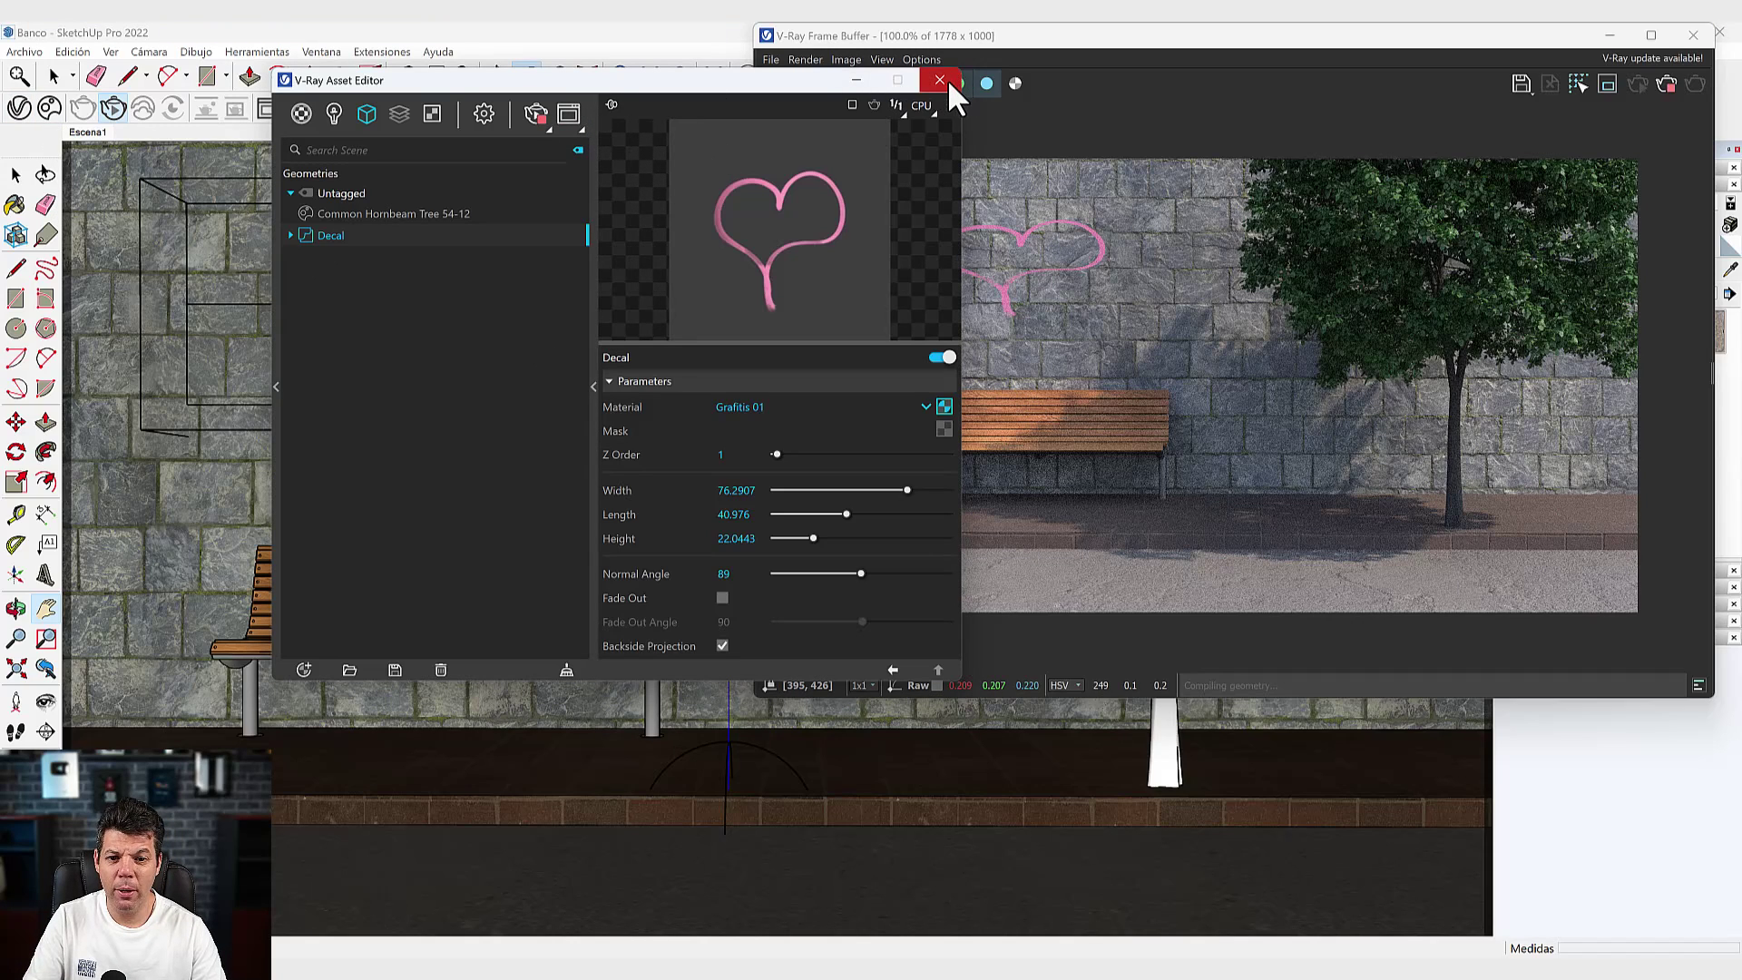
{"action": "left_click", "coordinate": [940, 80]}
{"action": "left_click", "coordinate": [1693, 36]}
{"action": "left_click", "coordinate": [15, 175]}
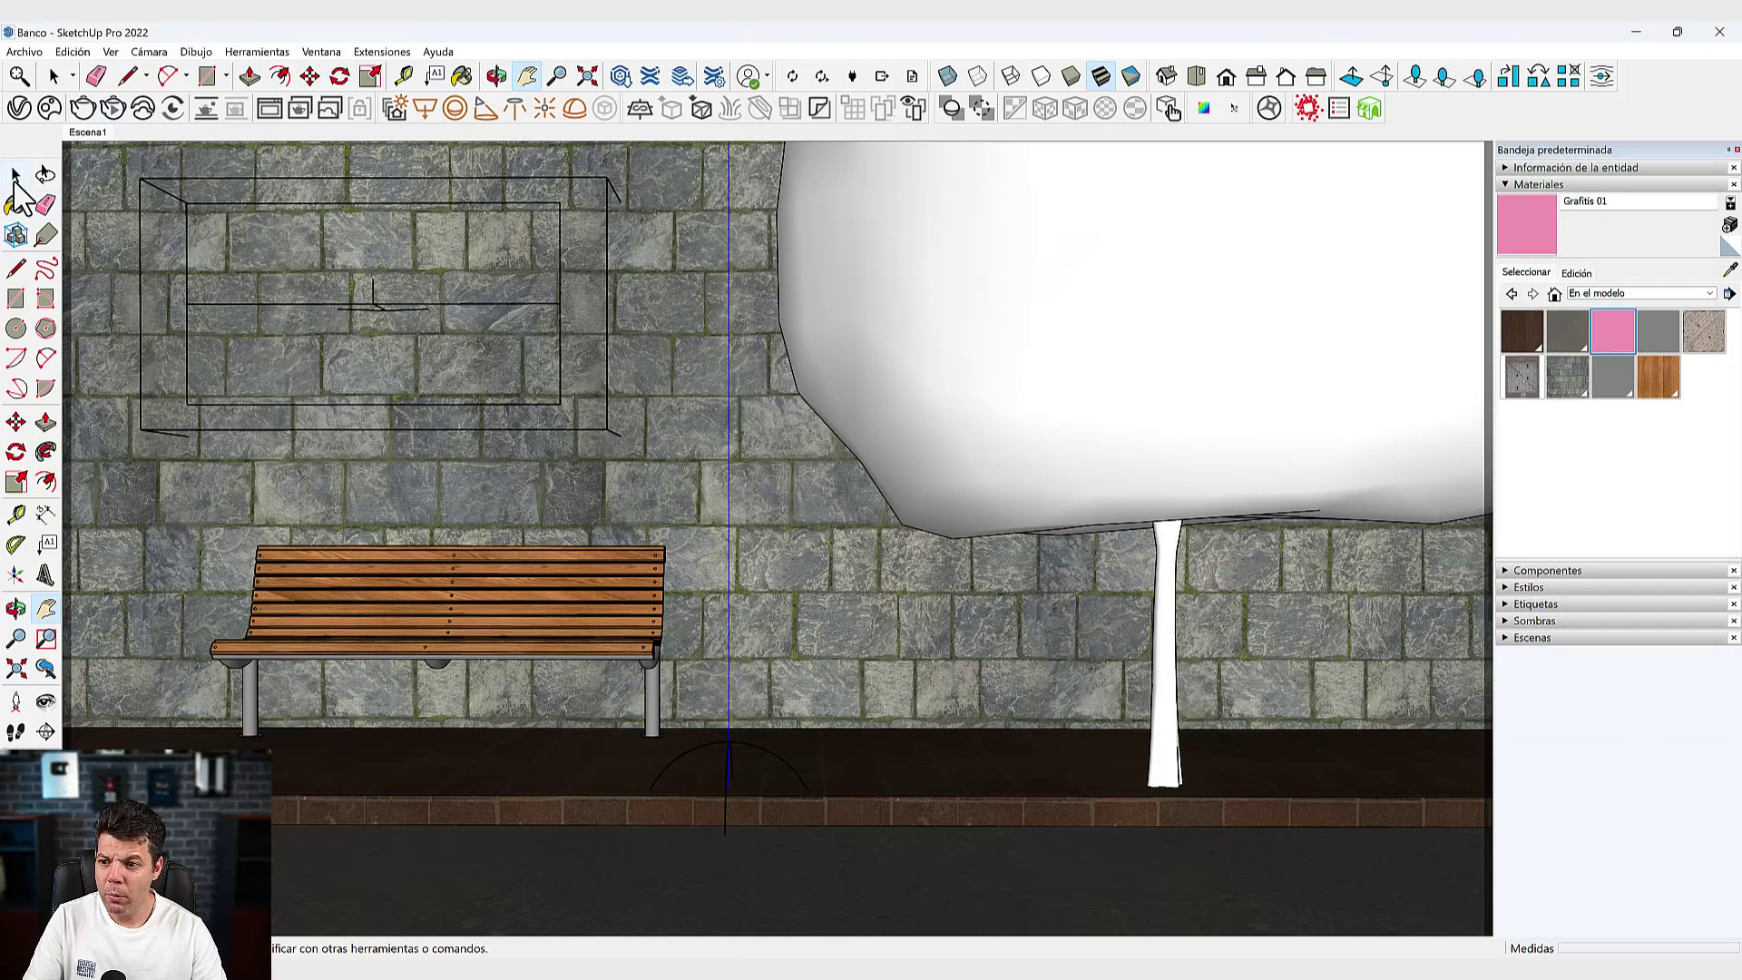
Scale the heart decal's projection box narrower along the red axis.
{"action": "left_click", "coordinate": [612, 434]}
{"action": "key", "text": "s"}
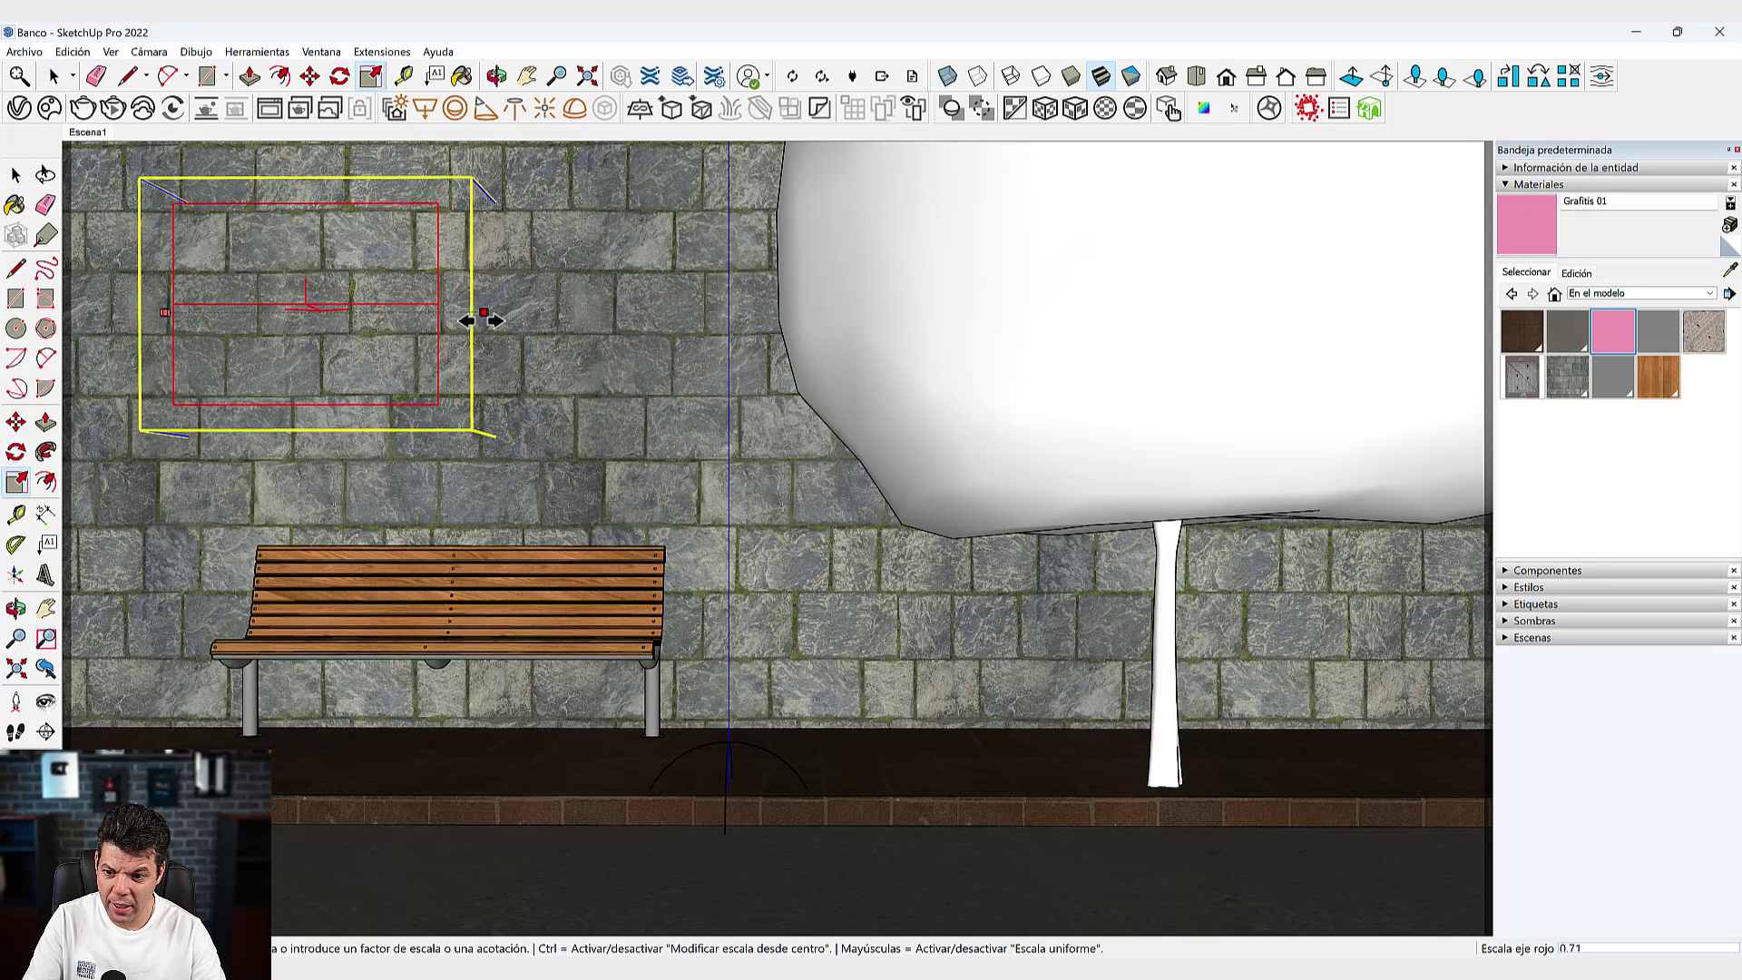
{"action": "left_click_drag", "start_coordinate": [620, 313], "coordinate": [451, 325]}
{"action": "key", "text": "space"}
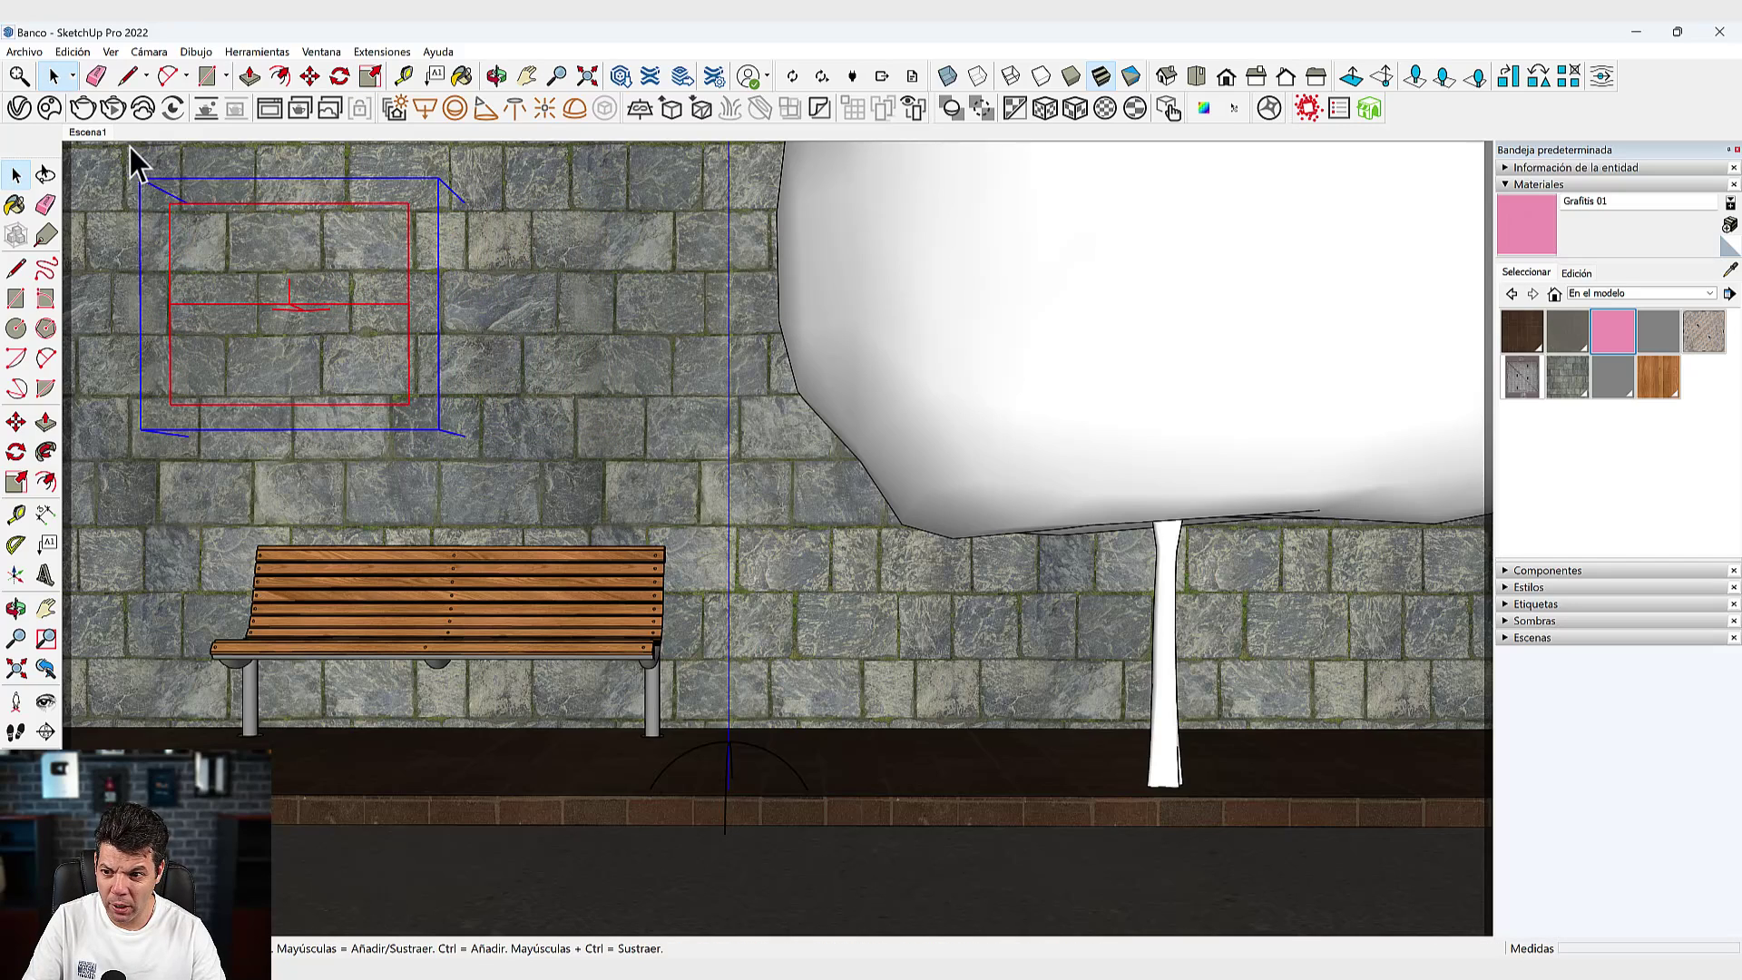
Render to check the narrower decal, then reopen the Decal in the V-Ray Asset Editor.
{"action": "left_click", "coordinate": [113, 108]}
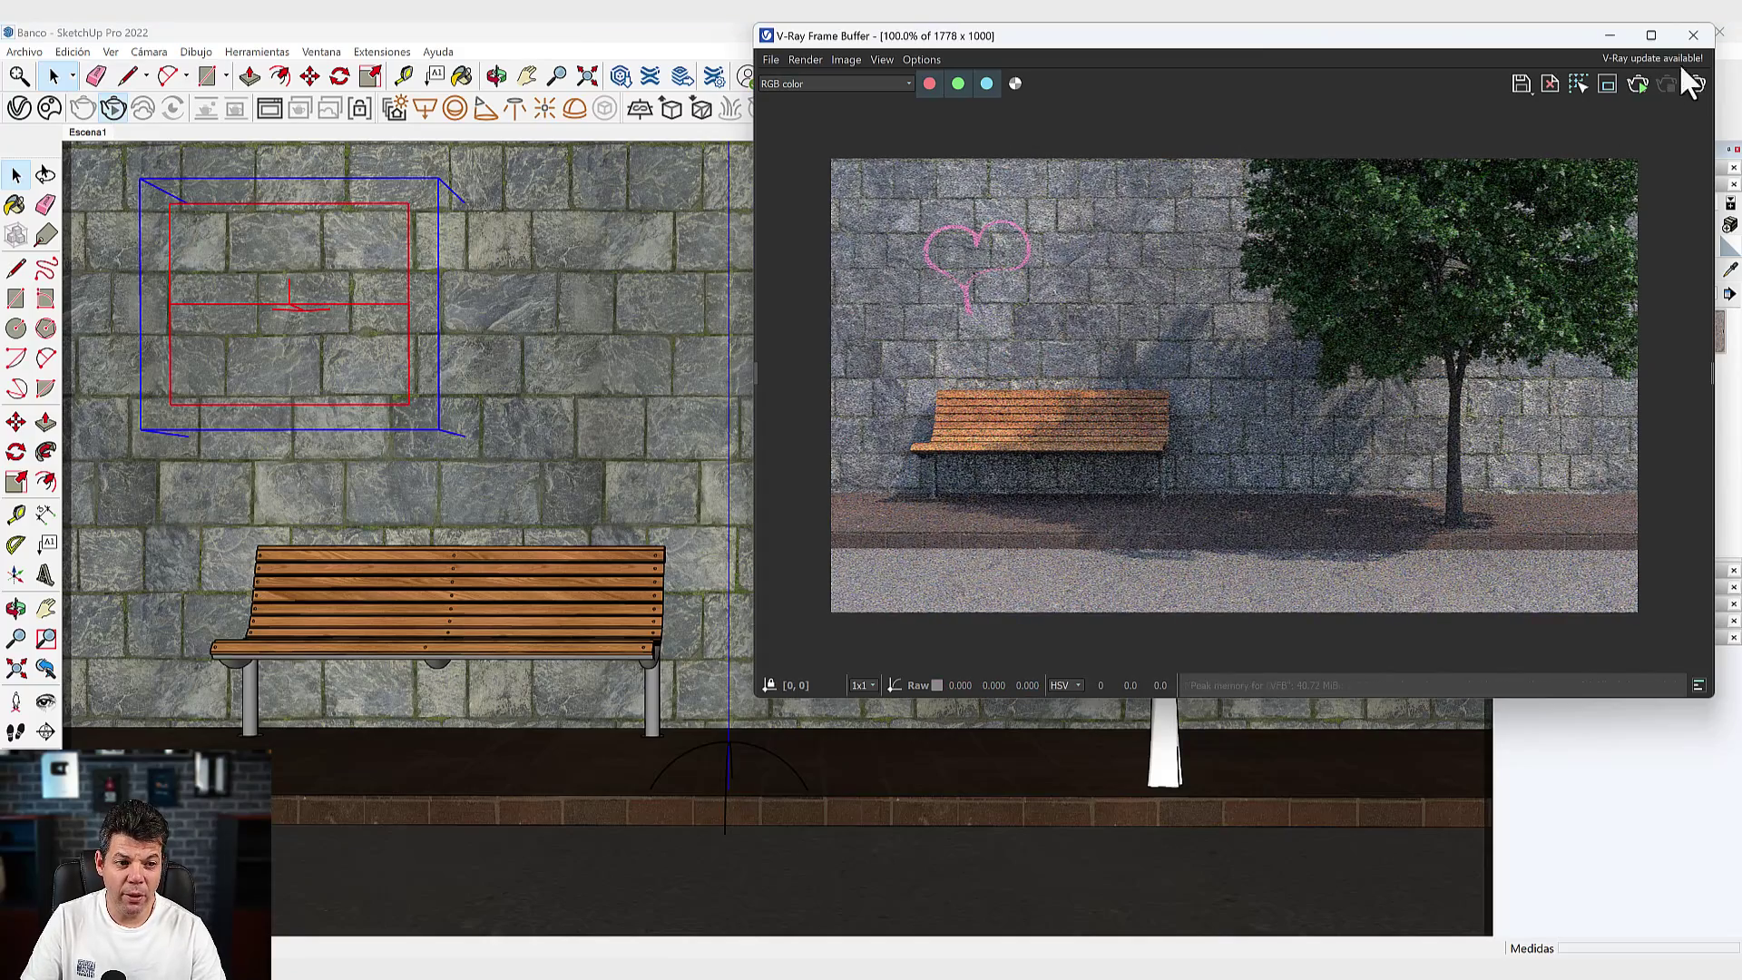
{"action": "left_click", "coordinate": [1694, 35]}
{"action": "left_click", "coordinate": [20, 108]}
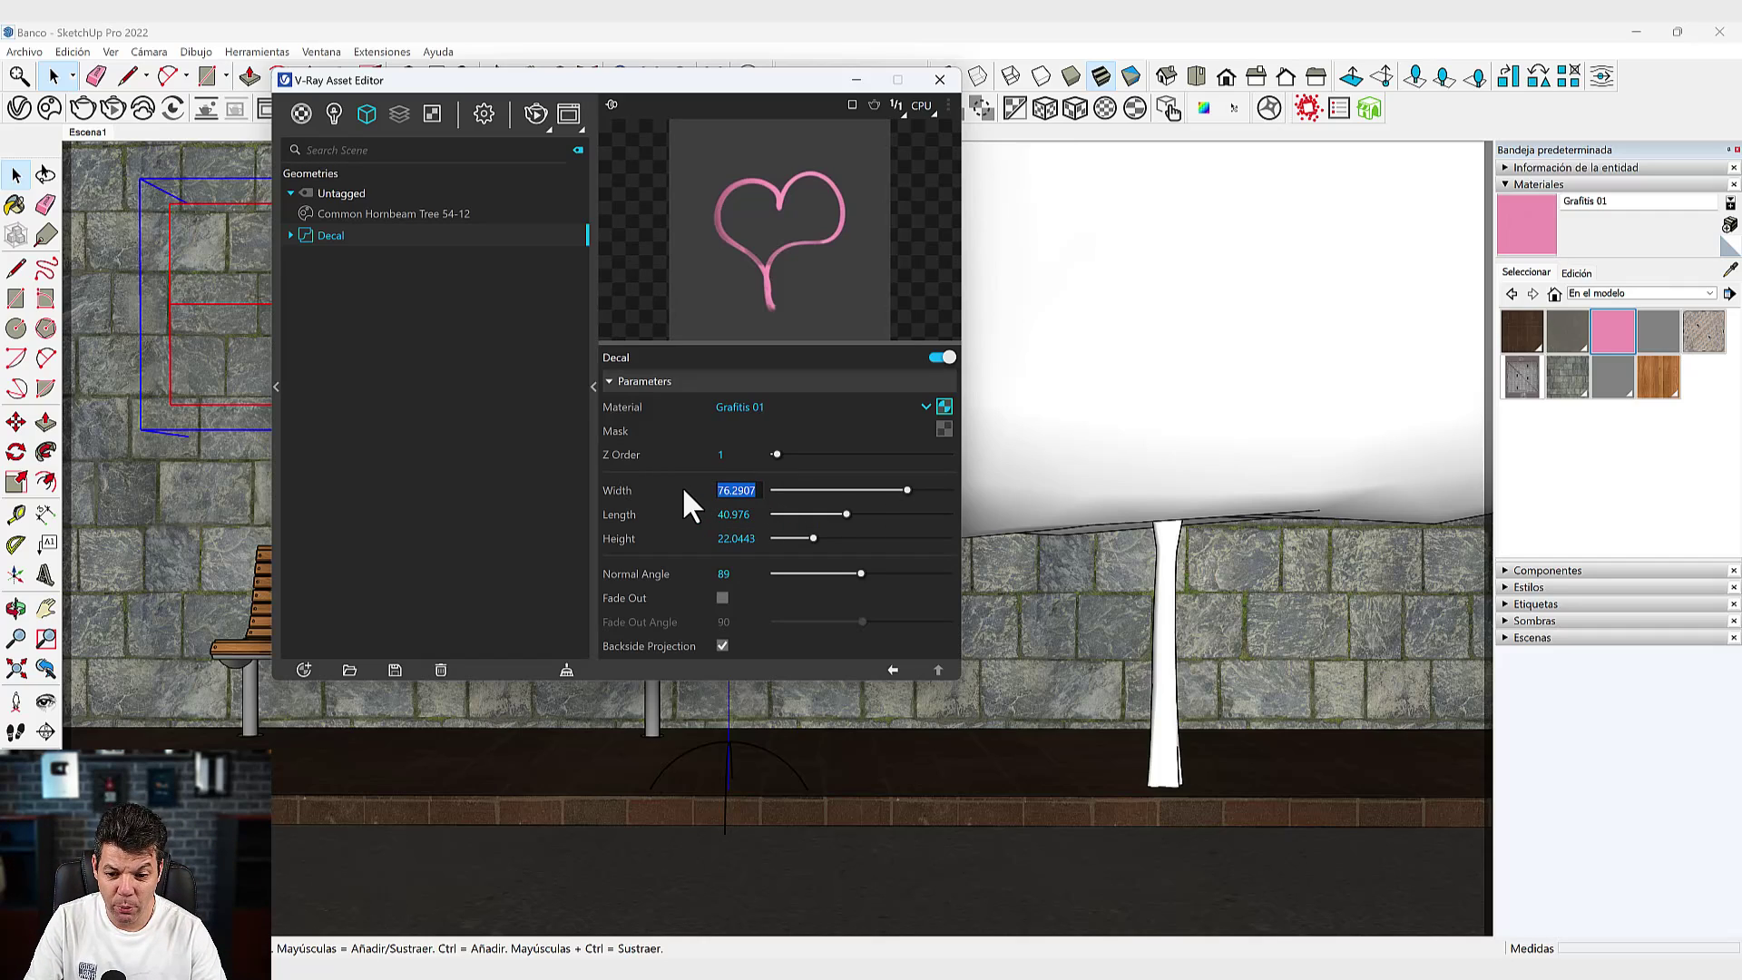
Set the decal Width and Length to 50 and re-render the scene.
{"action": "type", "text": "50"}
{"action": "left_click", "coordinate": [742, 514]}
{"action": "key", "text": "Return"}
{"action": "left_click_drag", "start_coordinate": [560, 80], "coordinate": [955, 87]}
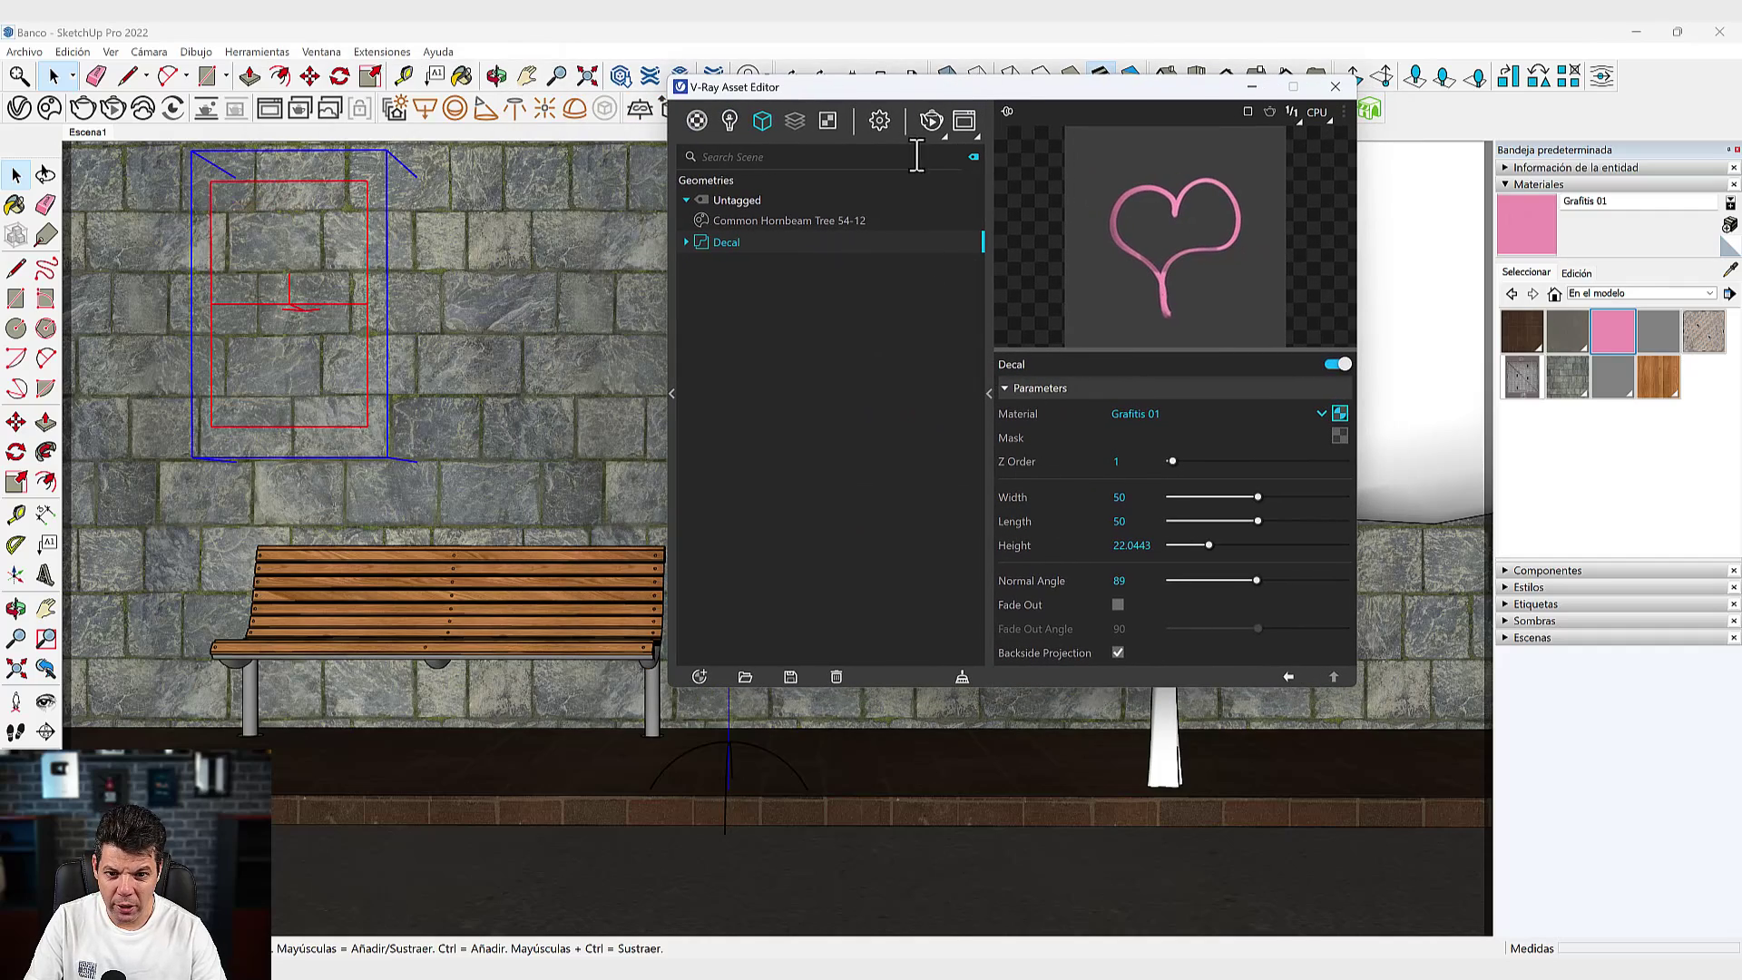
{"action": "left_click", "coordinate": [929, 121]}
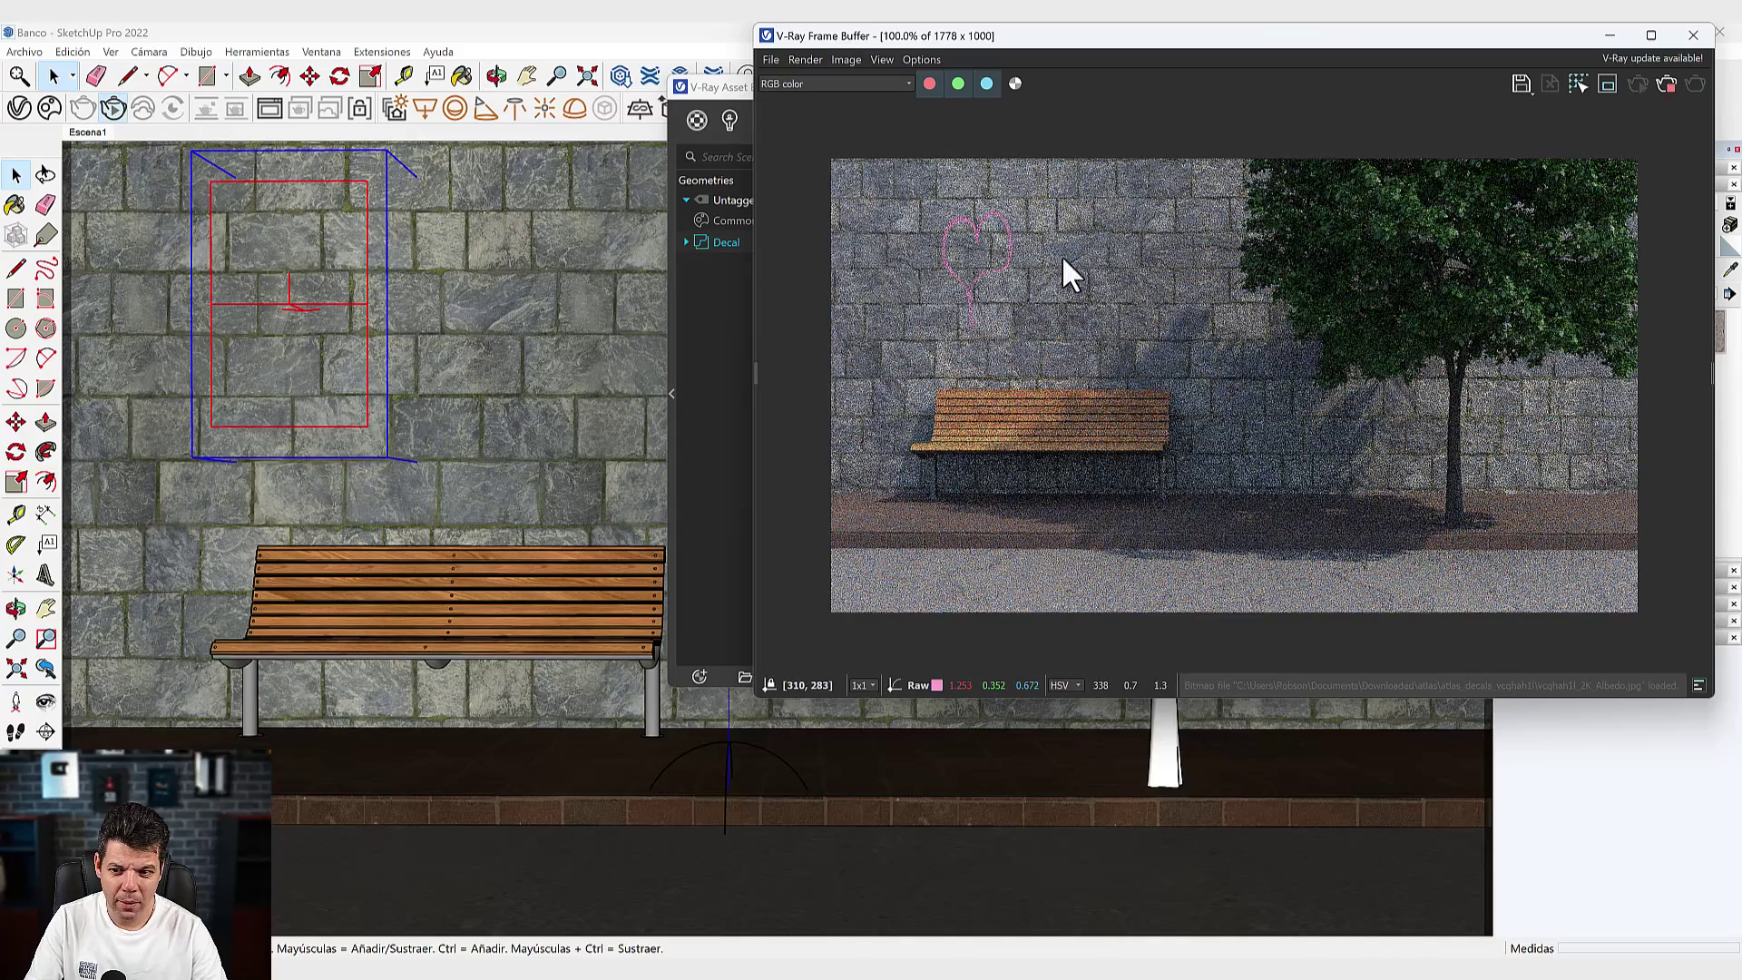
{"action": "left_click", "coordinate": [1664, 83]}
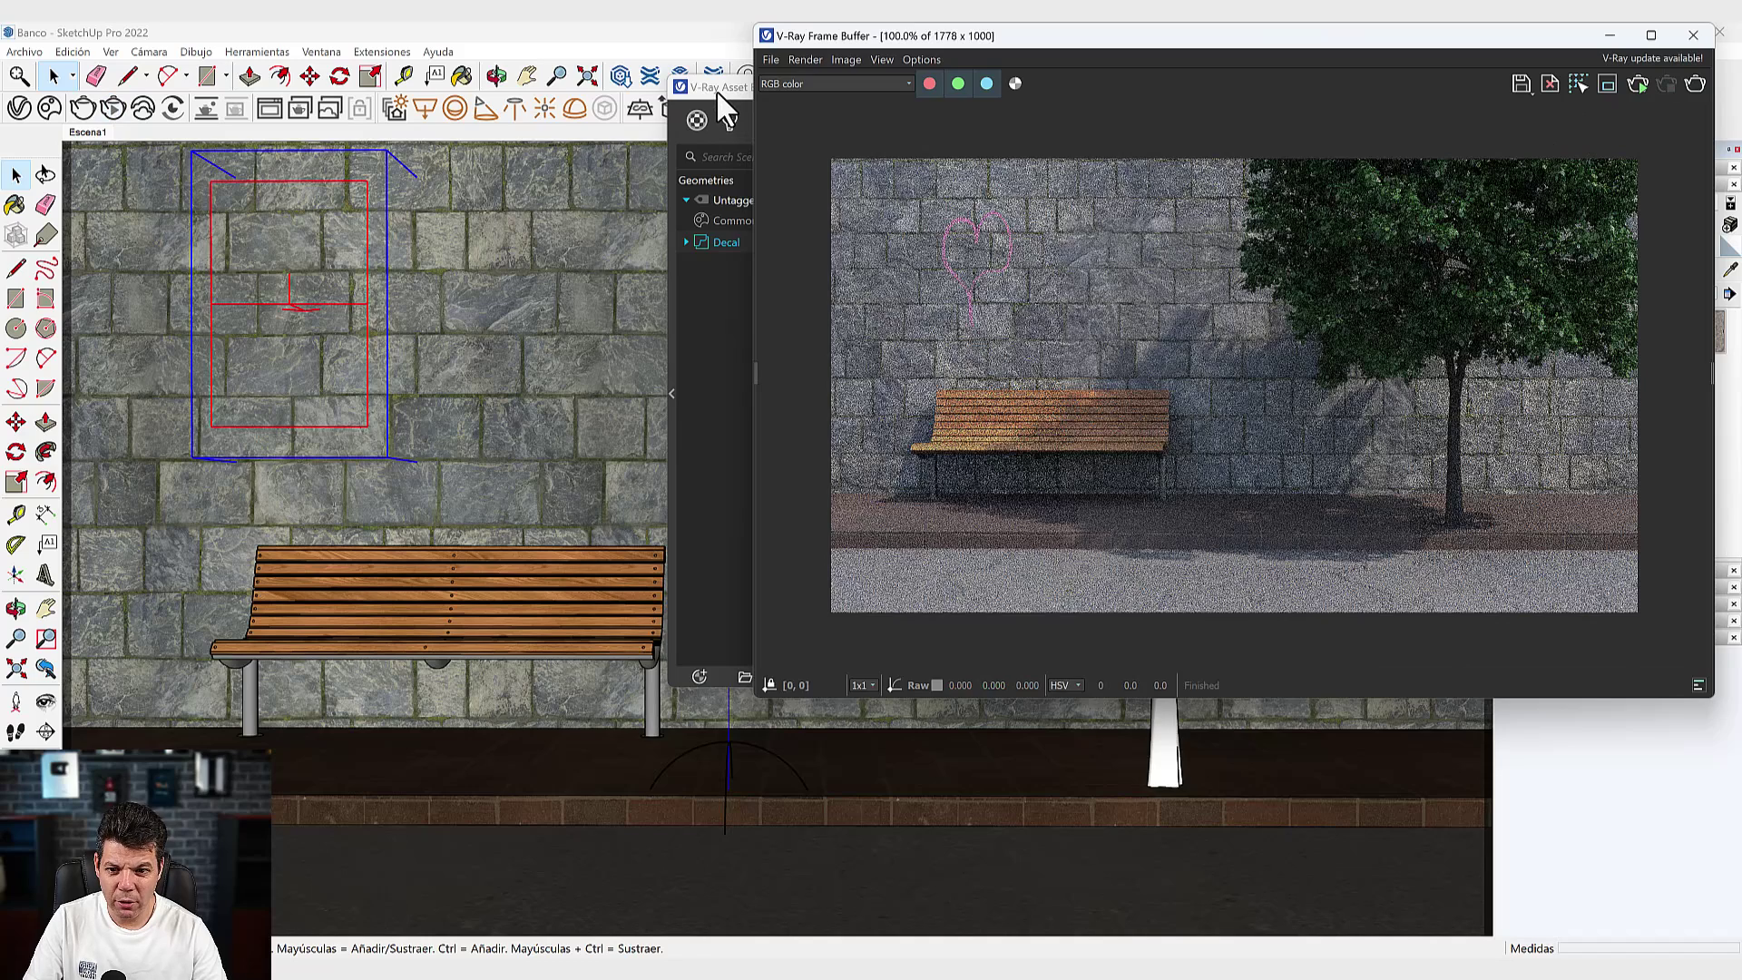
Set the decal Height to 50 and render the resized heart.
{"action": "left_click_drag", "start_coordinate": [717, 89], "coordinate": [570, 76]}
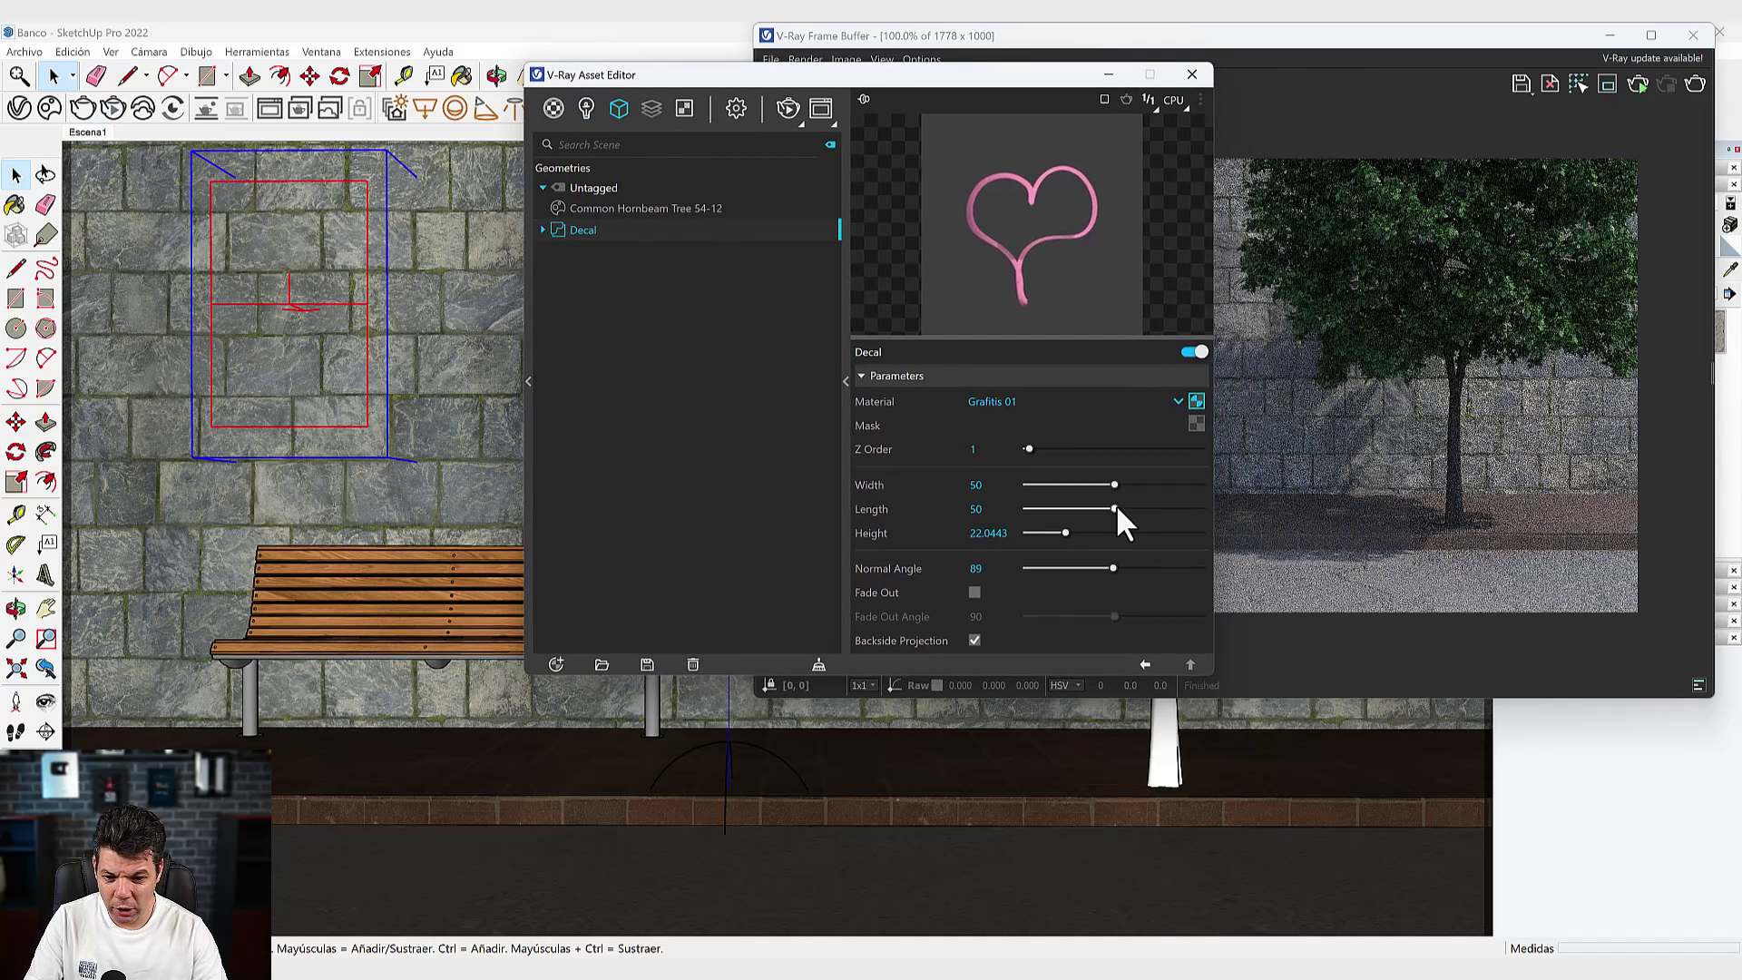
{"action": "type", "text": "50"}
{"action": "key", "text": "Return"}
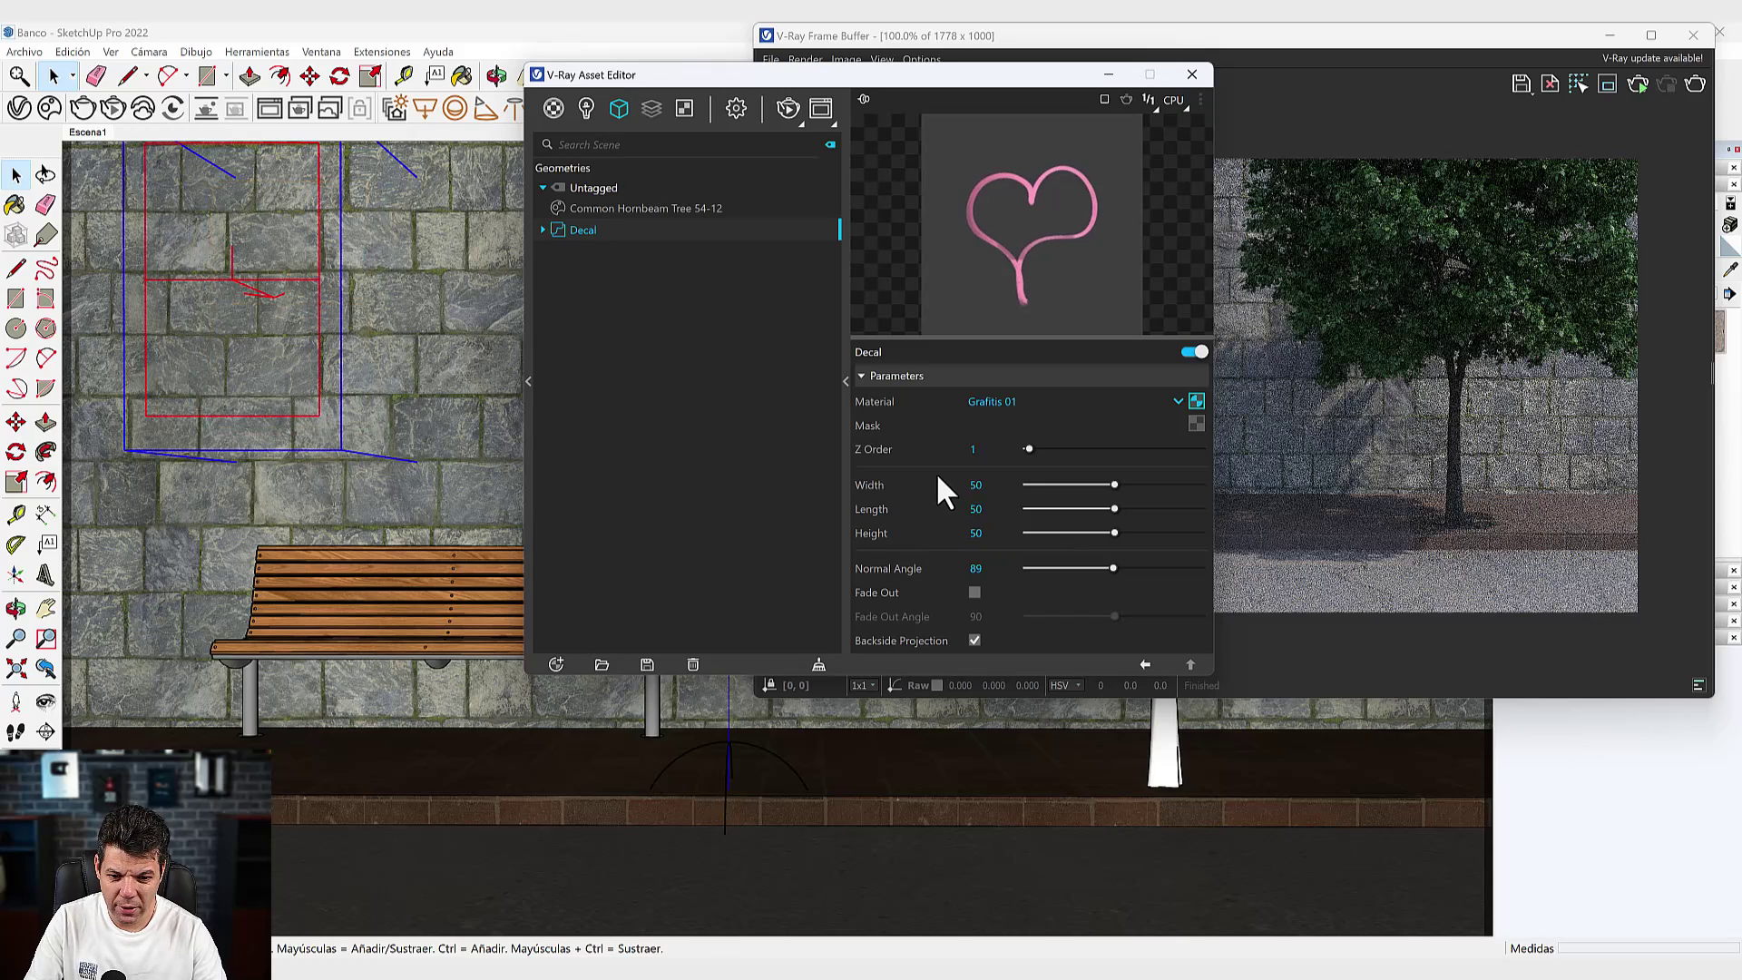
{"action": "left_click", "coordinate": [786, 107]}
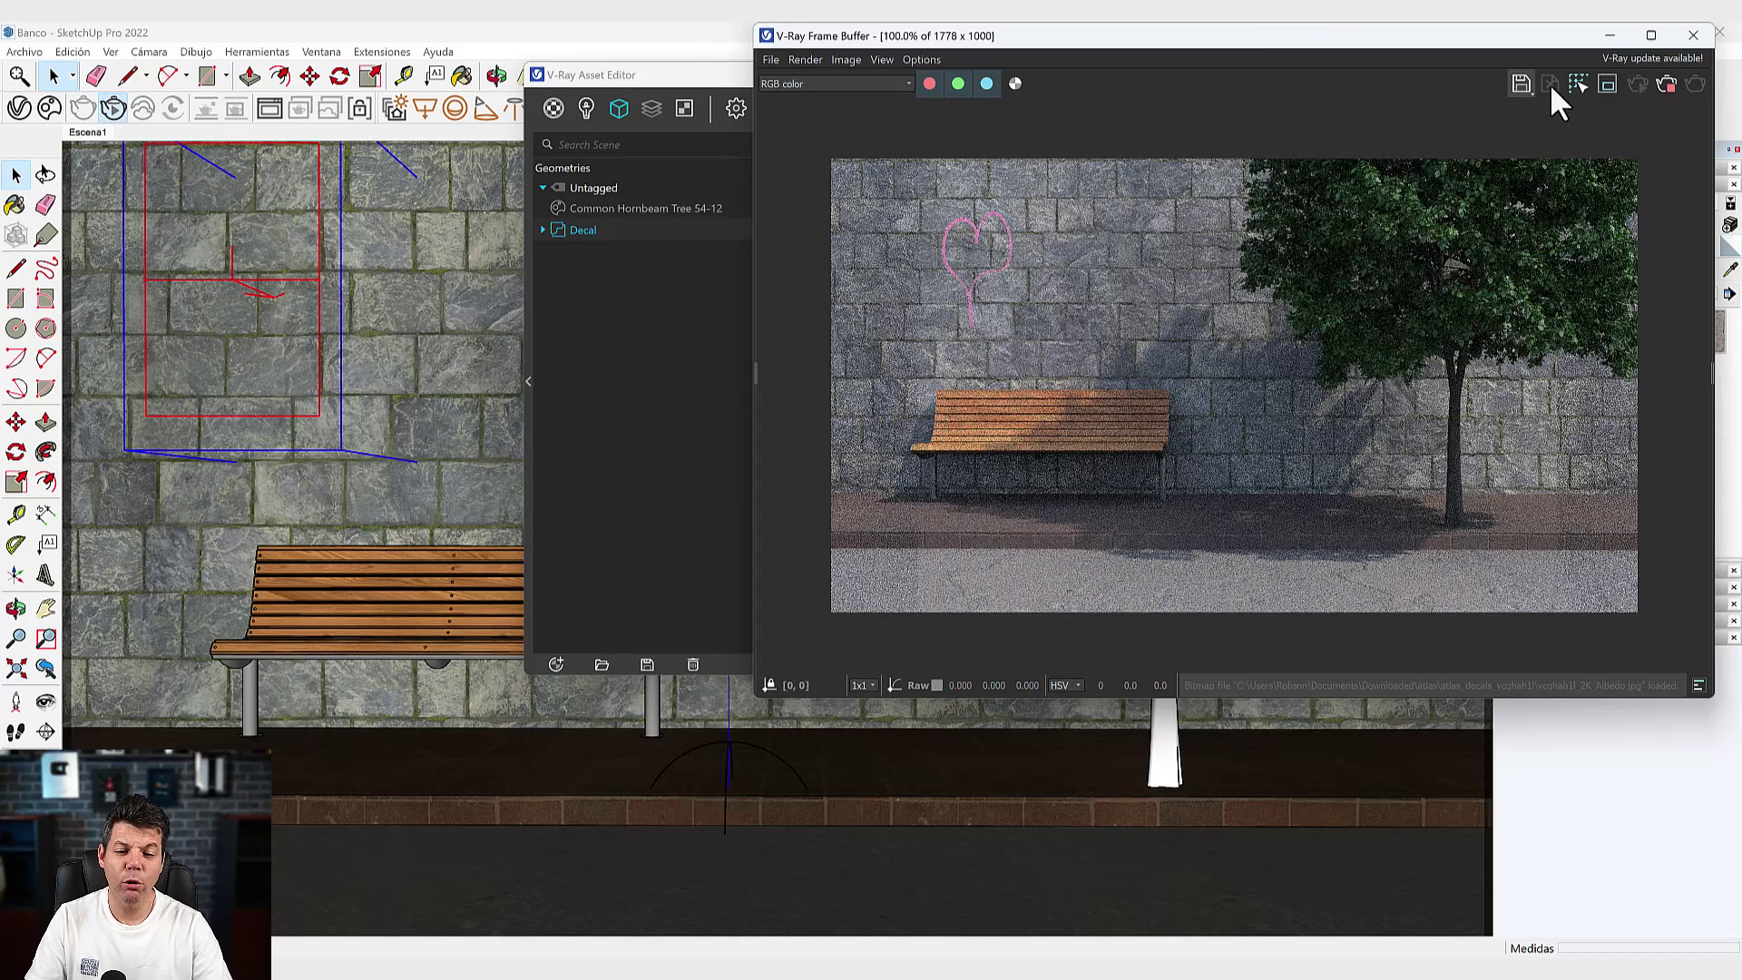
{"action": "left_click", "coordinate": [1666, 84]}
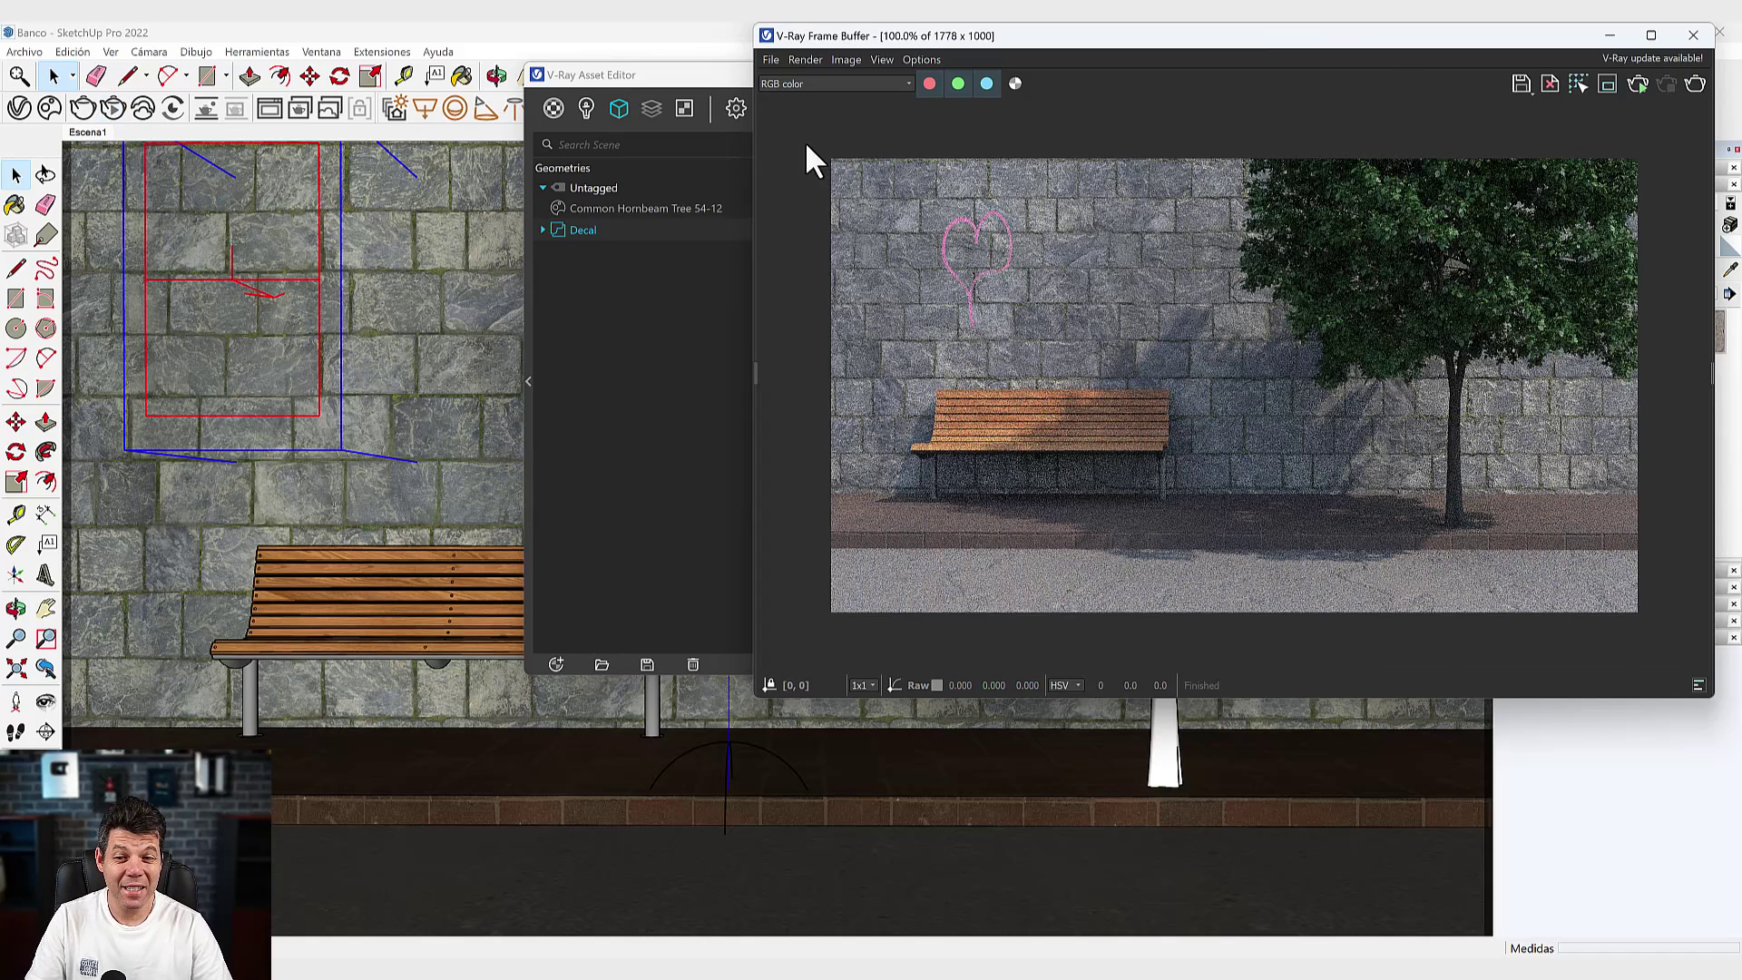
Replace the Grafitis 01 diffuse texture with a solid red colour.
{"action": "mouse_move", "coordinate": [684, 78]}
{"action": "left_mouse_down"}
{"action": "mouse_move", "coordinate": [549, 91]}
{"action": "mouse_move", "coordinate": [387, 45]}
{"action": "left_mouse_up"}
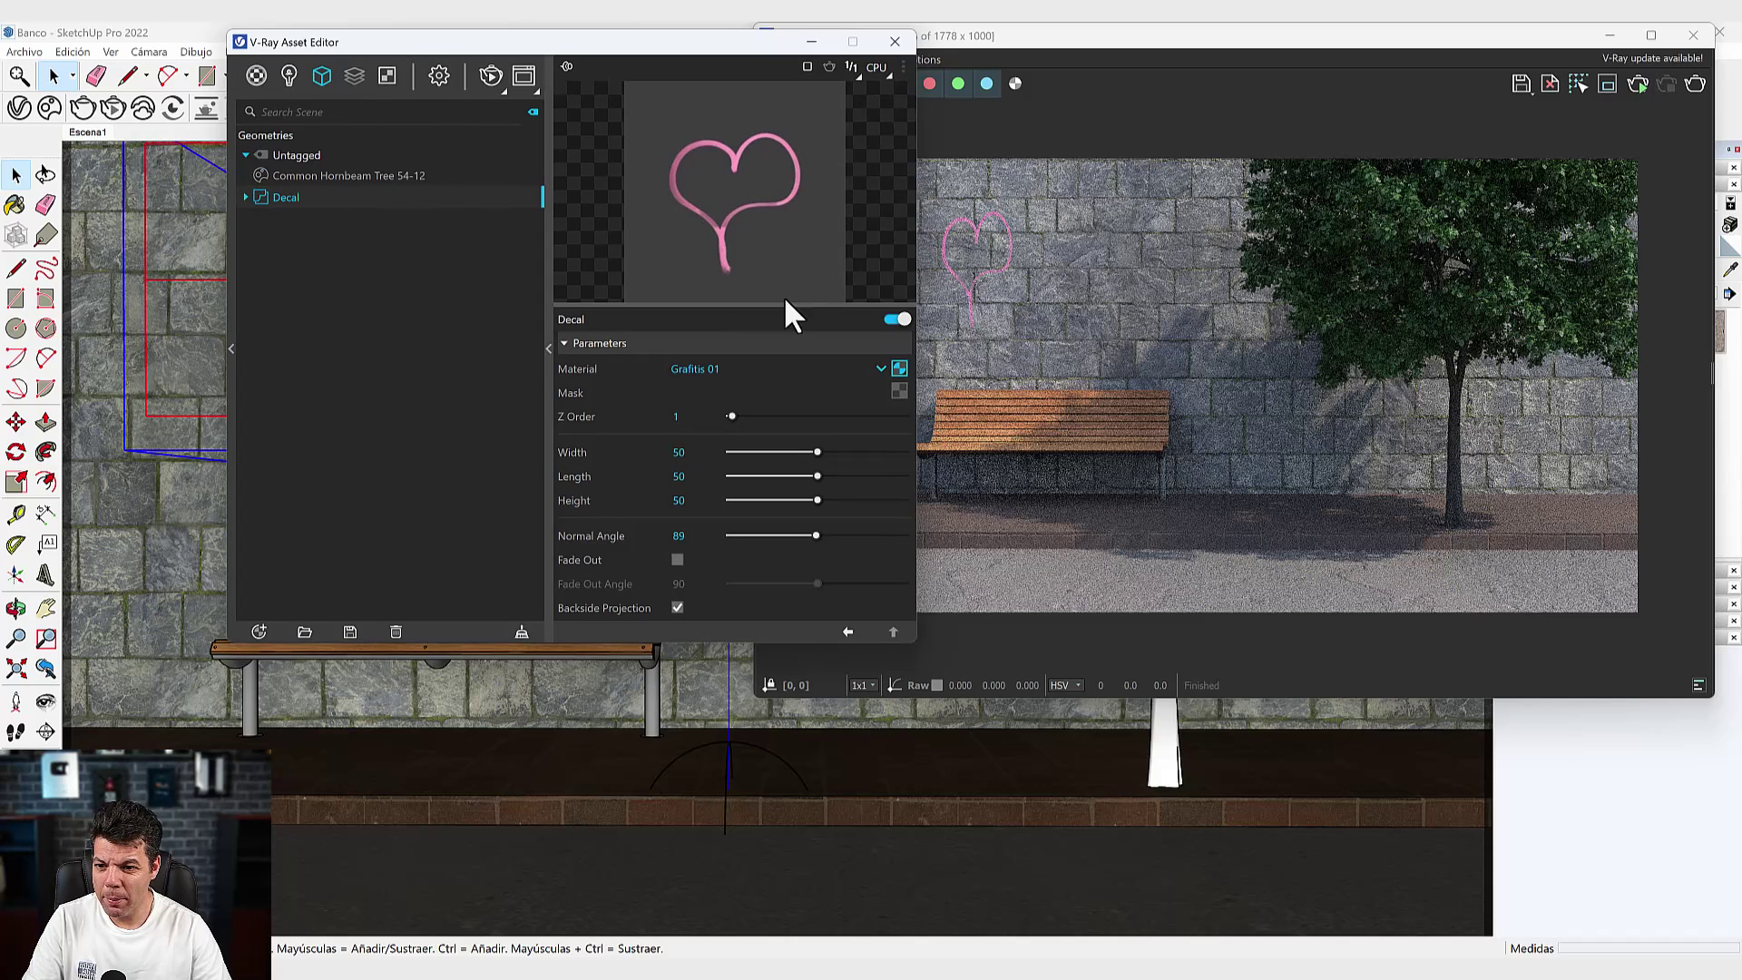
{"action": "left_click", "coordinate": [899, 369]}
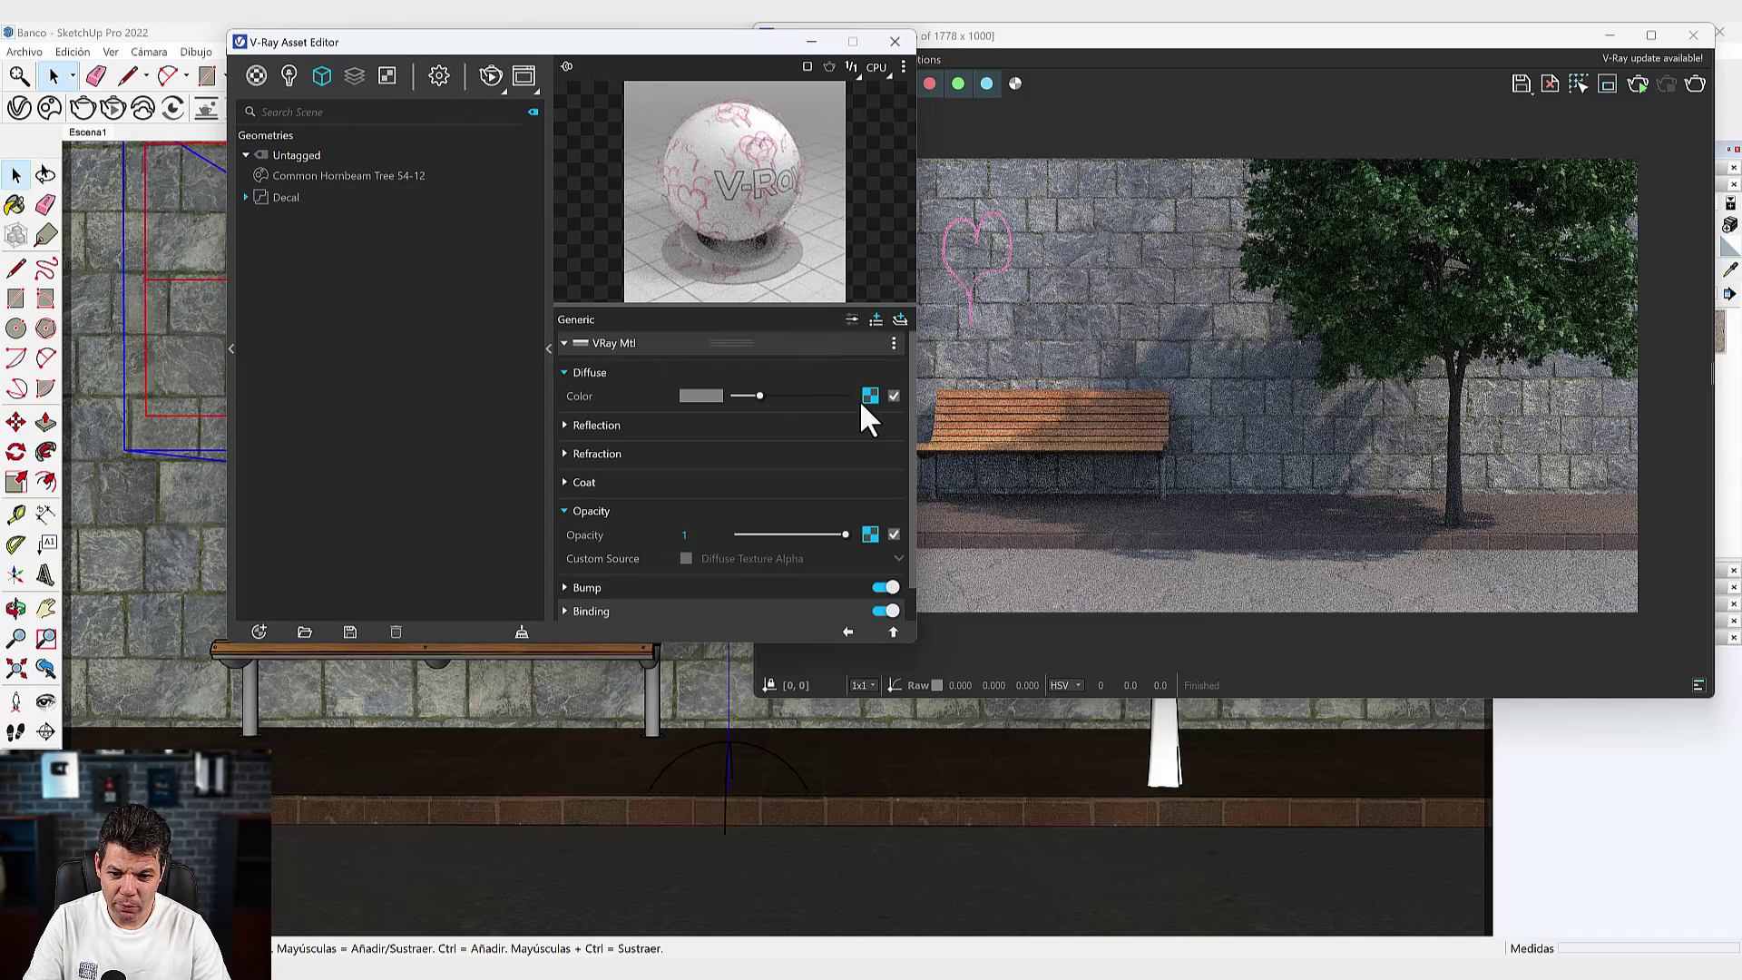
{"action": "left_click", "coordinate": [870, 397]}
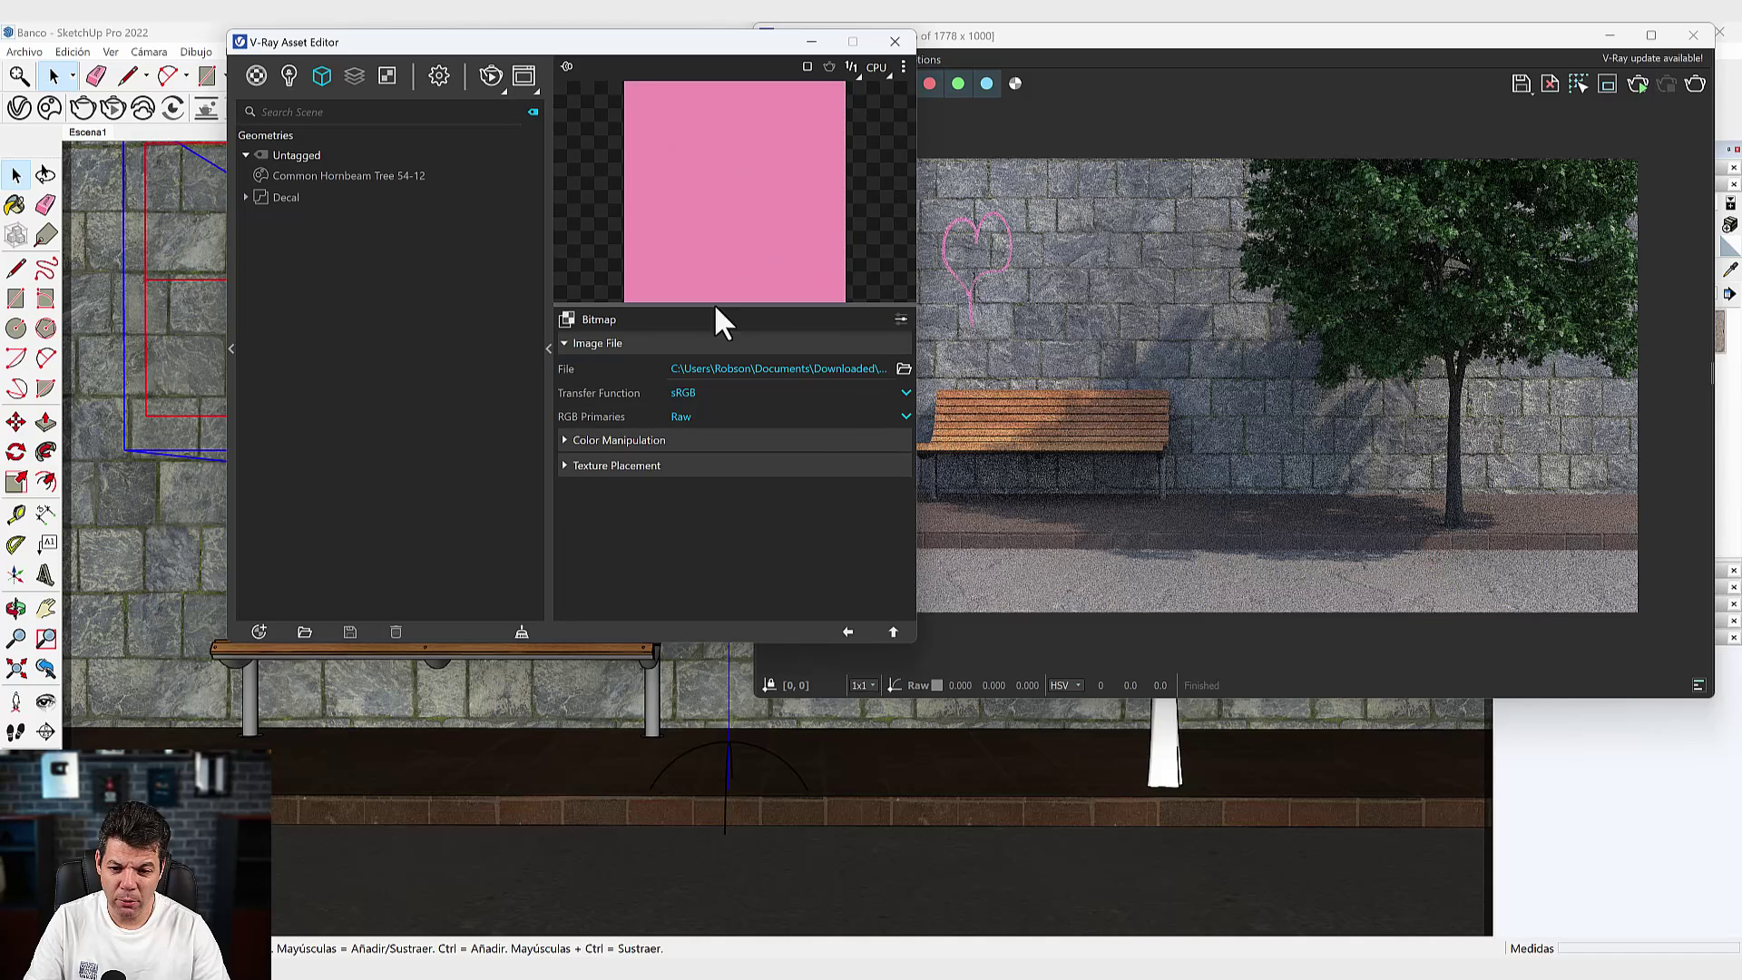
{"action": "left_click", "coordinate": [893, 632]}
{"action": "right_click", "coordinate": [869, 396]}
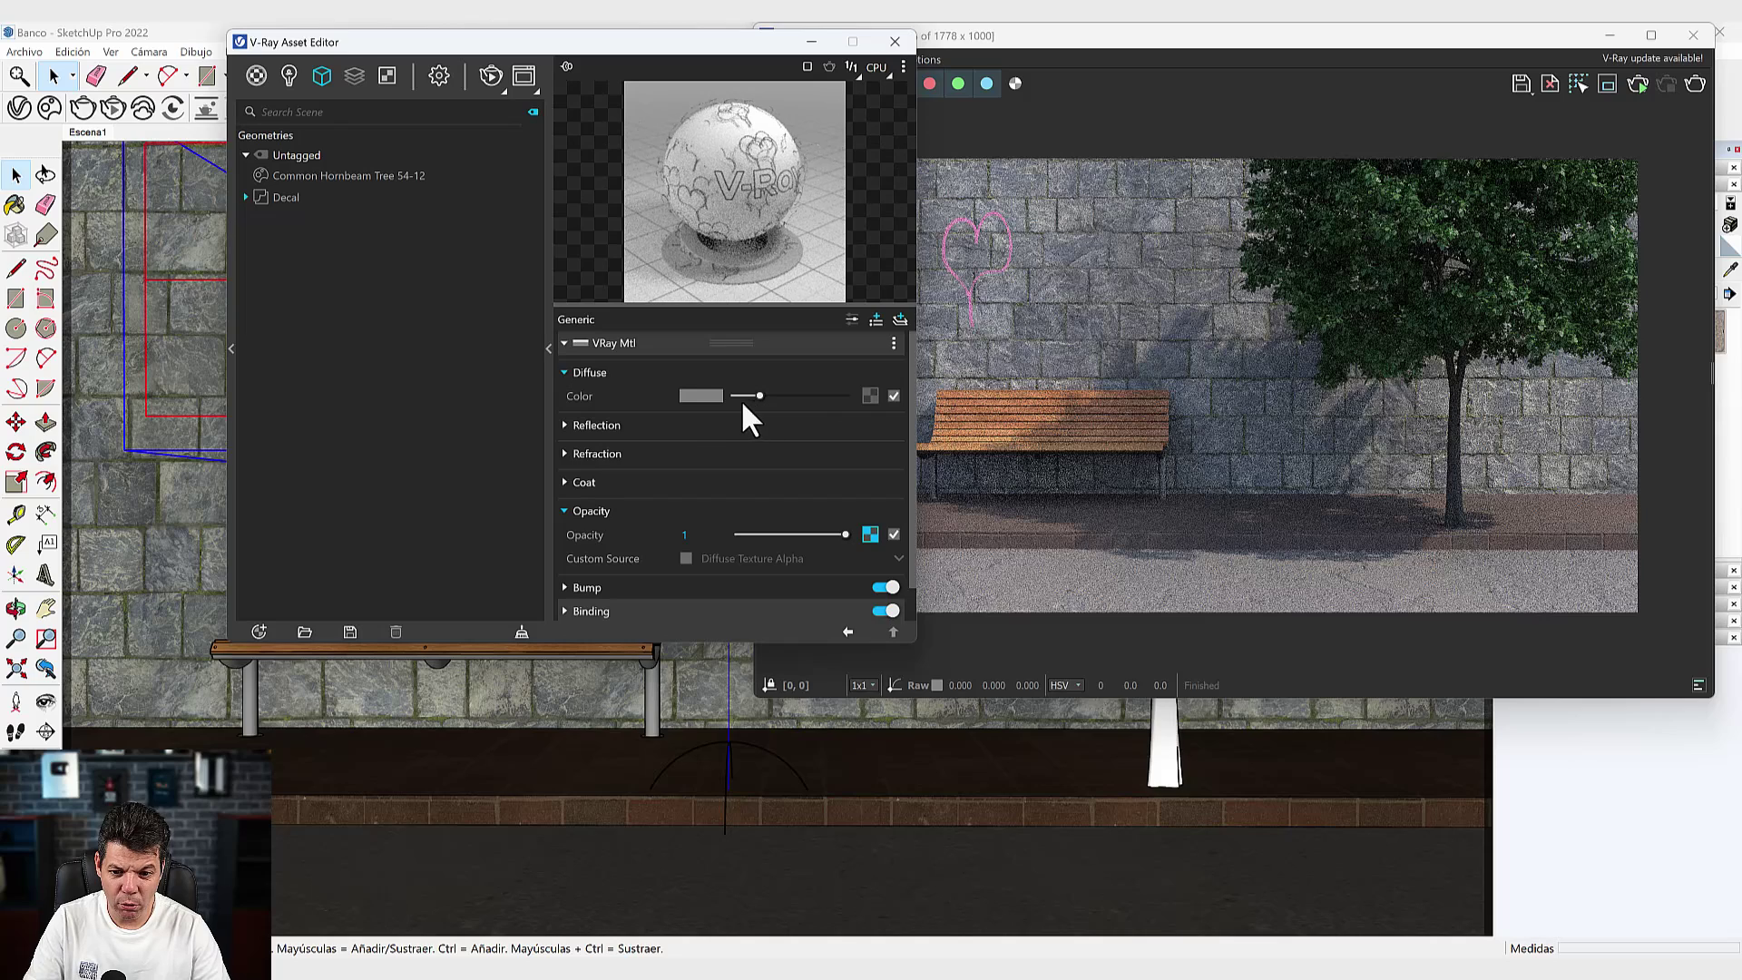
{"action": "left_click", "coordinate": [703, 392]}
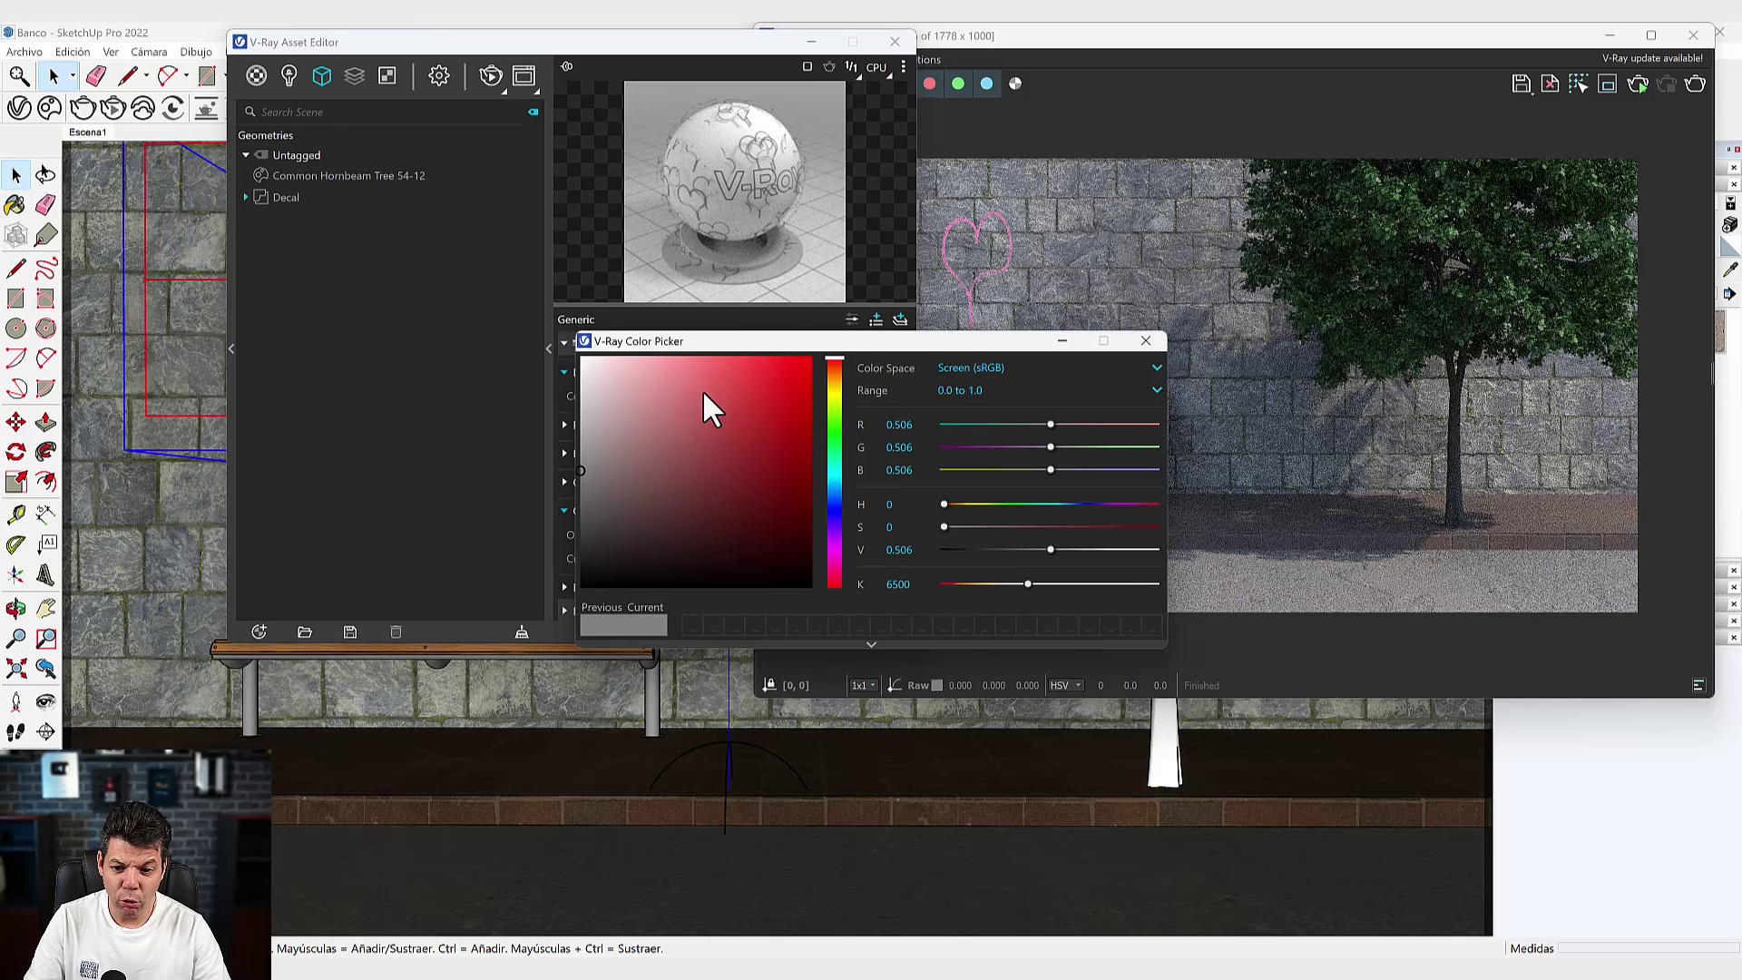
{"action": "left_click", "coordinate": [770, 390]}
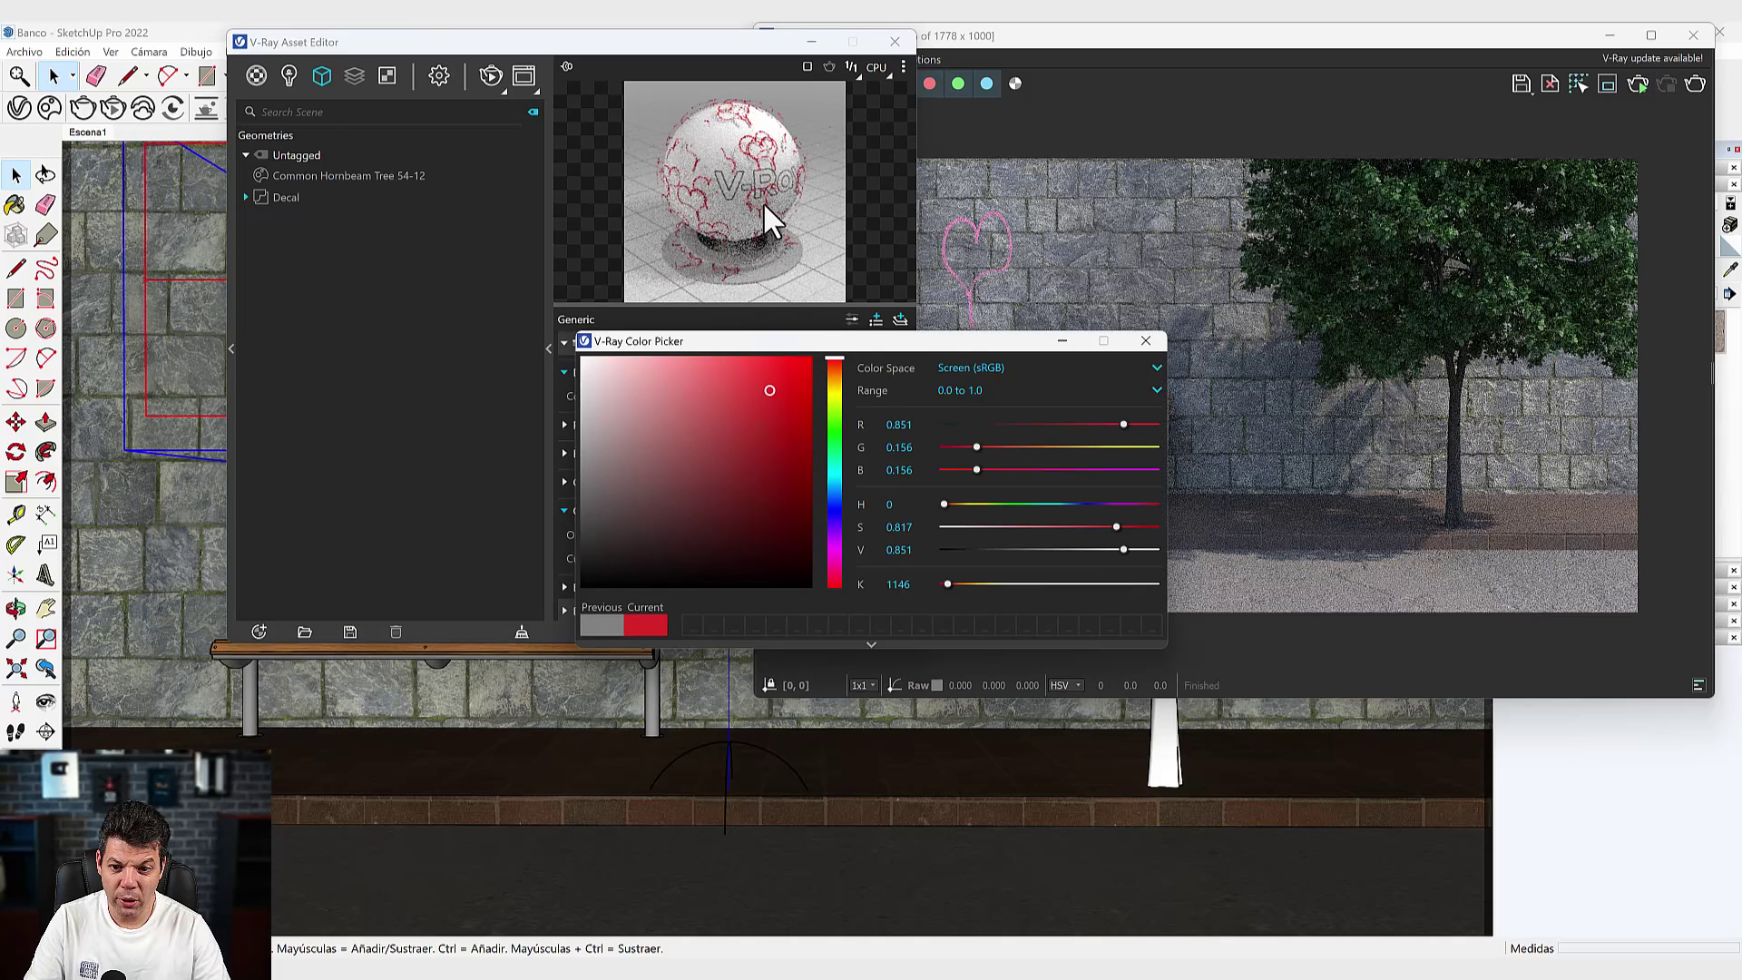
{"action": "left_click", "coordinate": [1146, 340]}
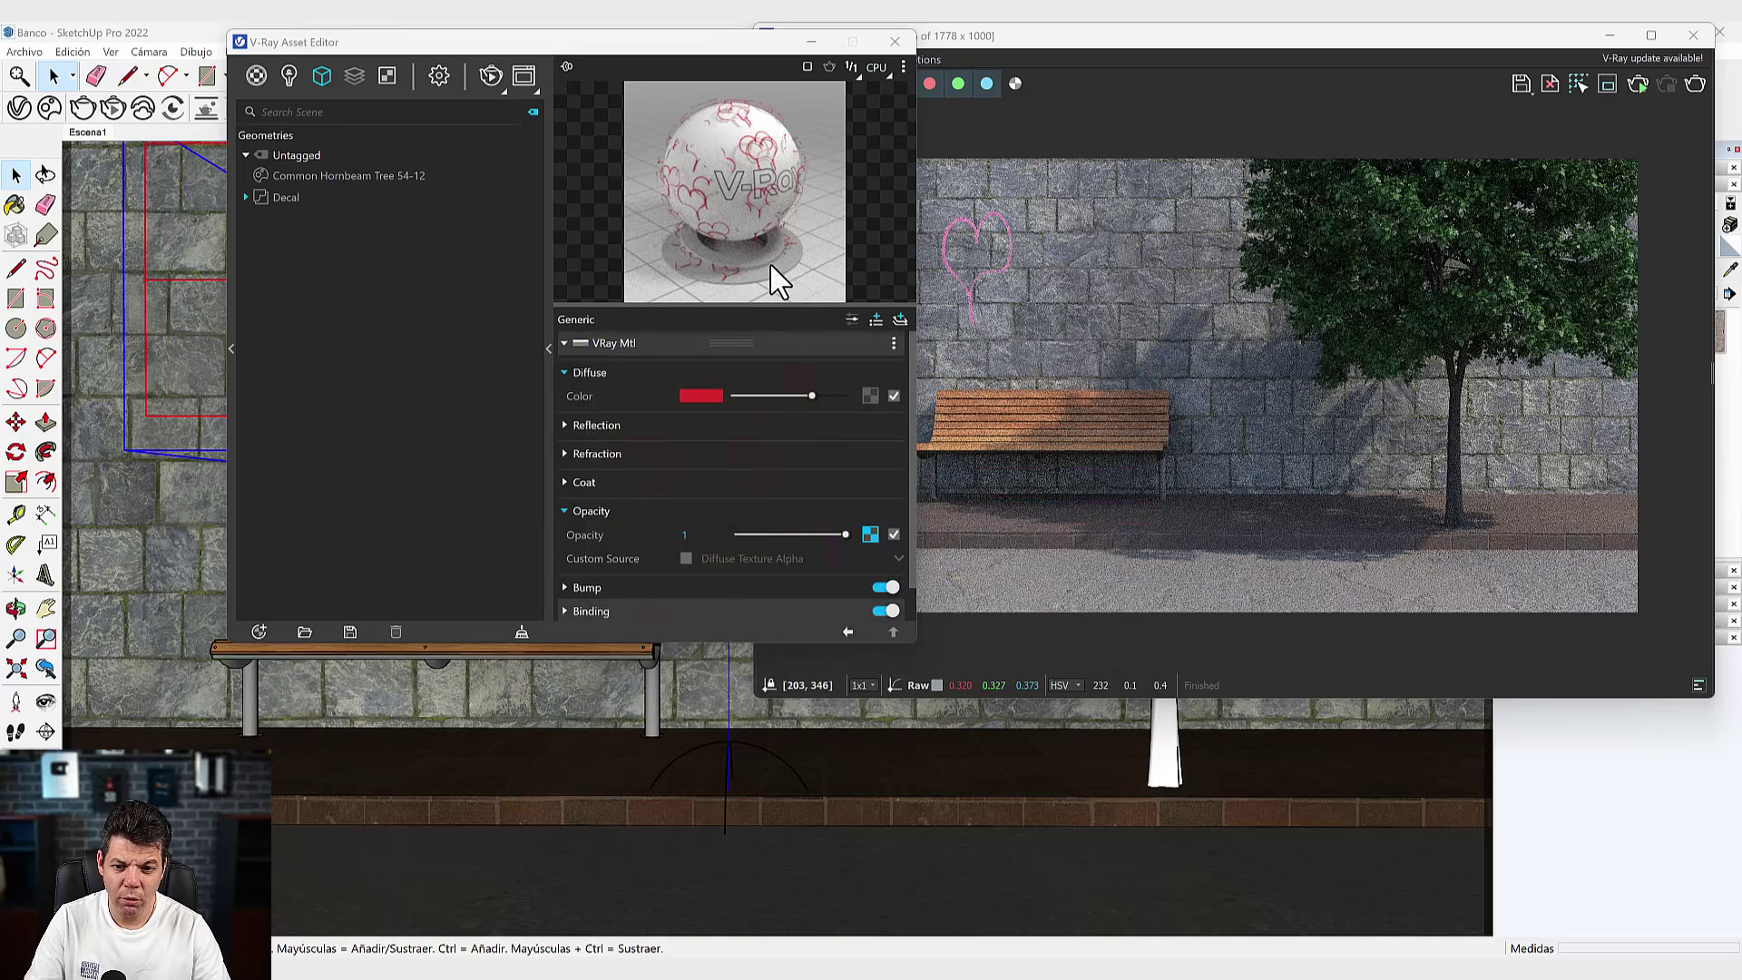
Render to confirm the red heart, then close the Frame Buffer.
{"action": "left_click", "coordinate": [490, 76]}
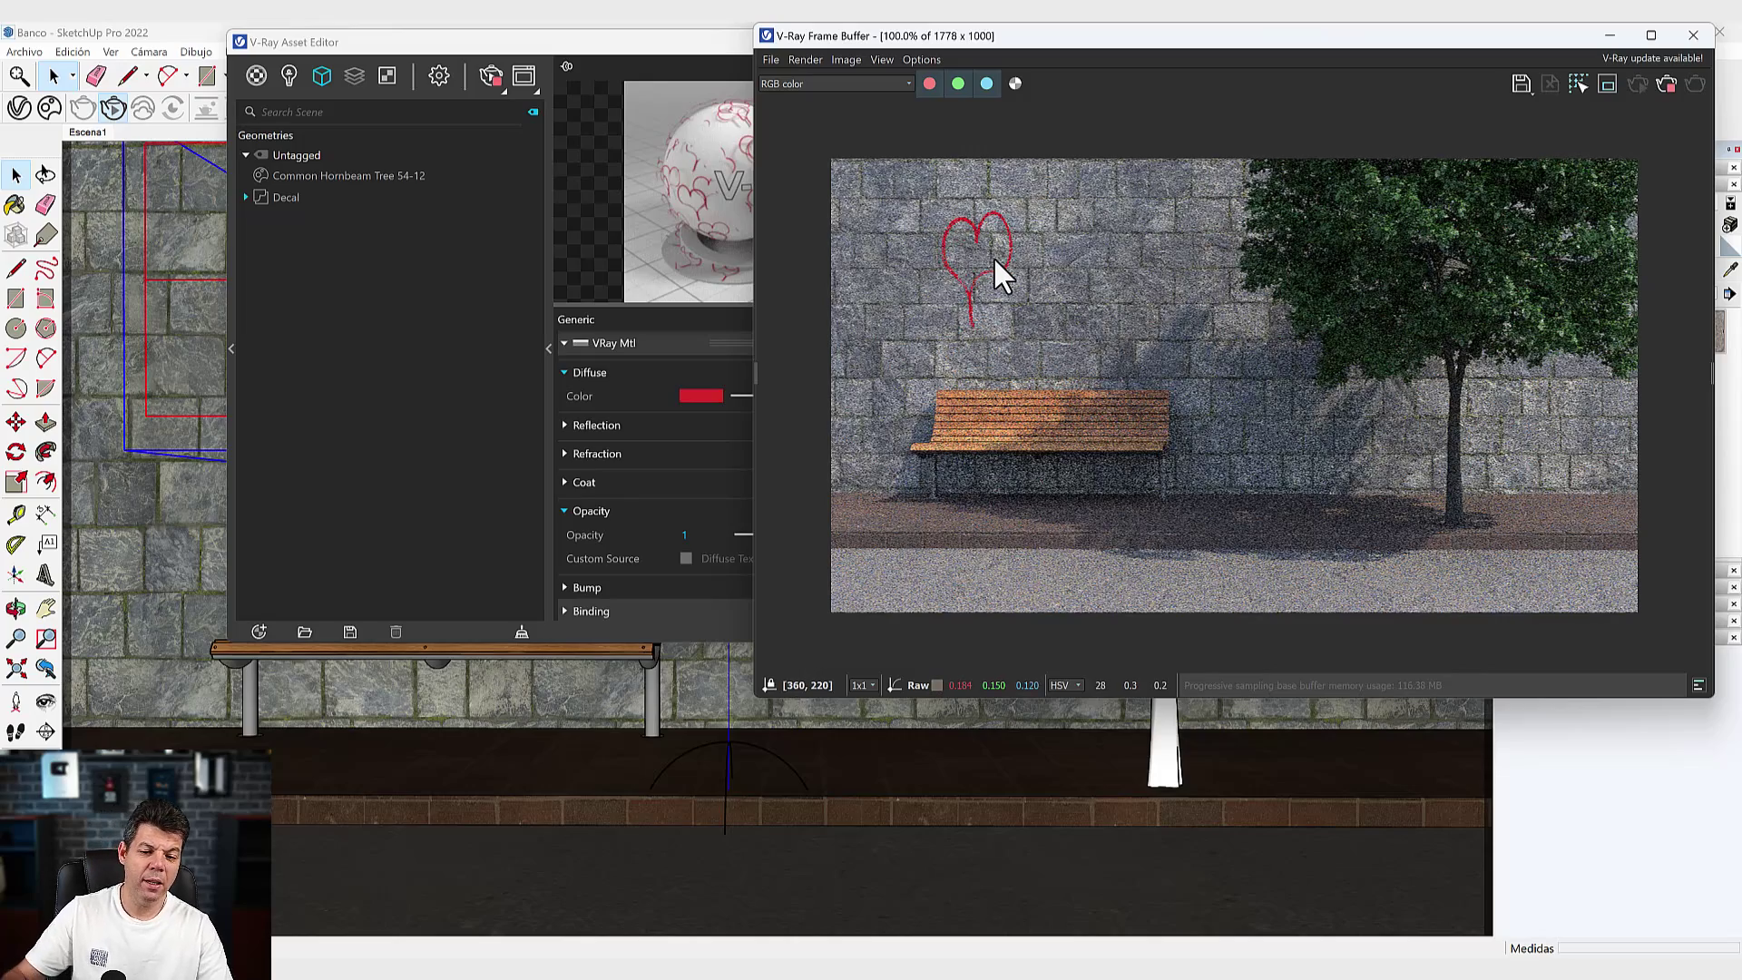
{"action": "left_click", "coordinate": [1668, 86]}
{"action": "left_click", "coordinate": [1693, 34]}
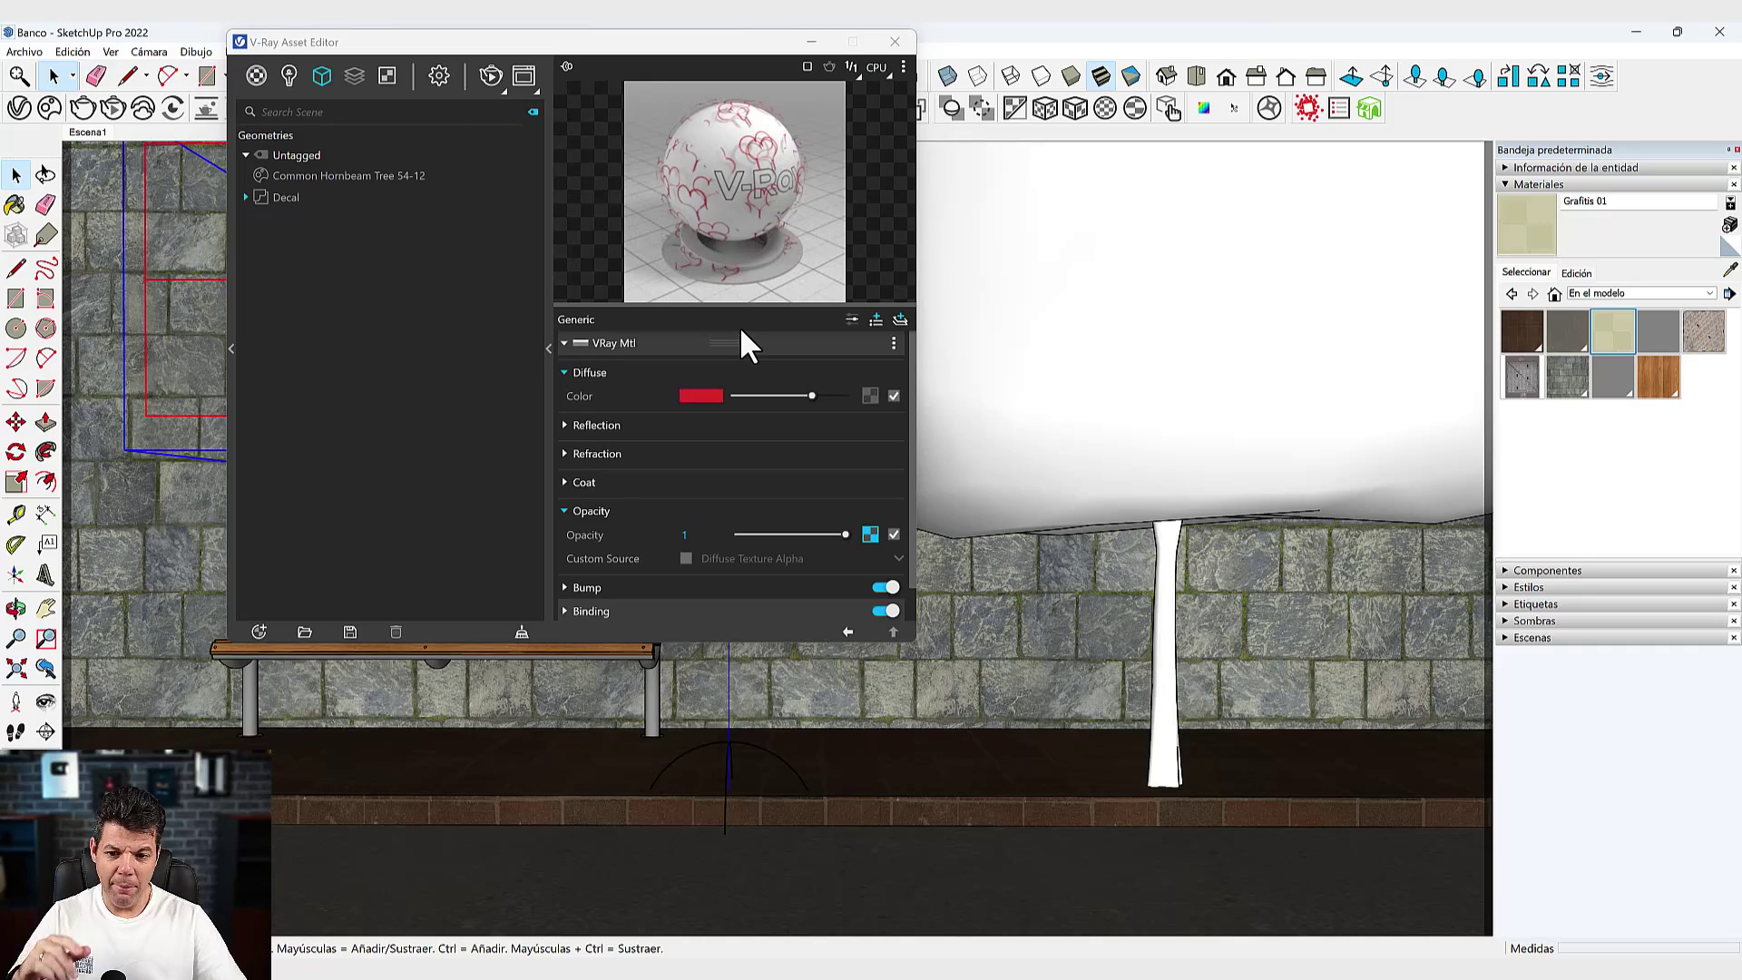
Close the V-Ray Asset Editor, zoom in on the sidewalk beside the tree, and open Chaos Cosmos.
{"action": "left_click", "coordinate": [895, 41]}
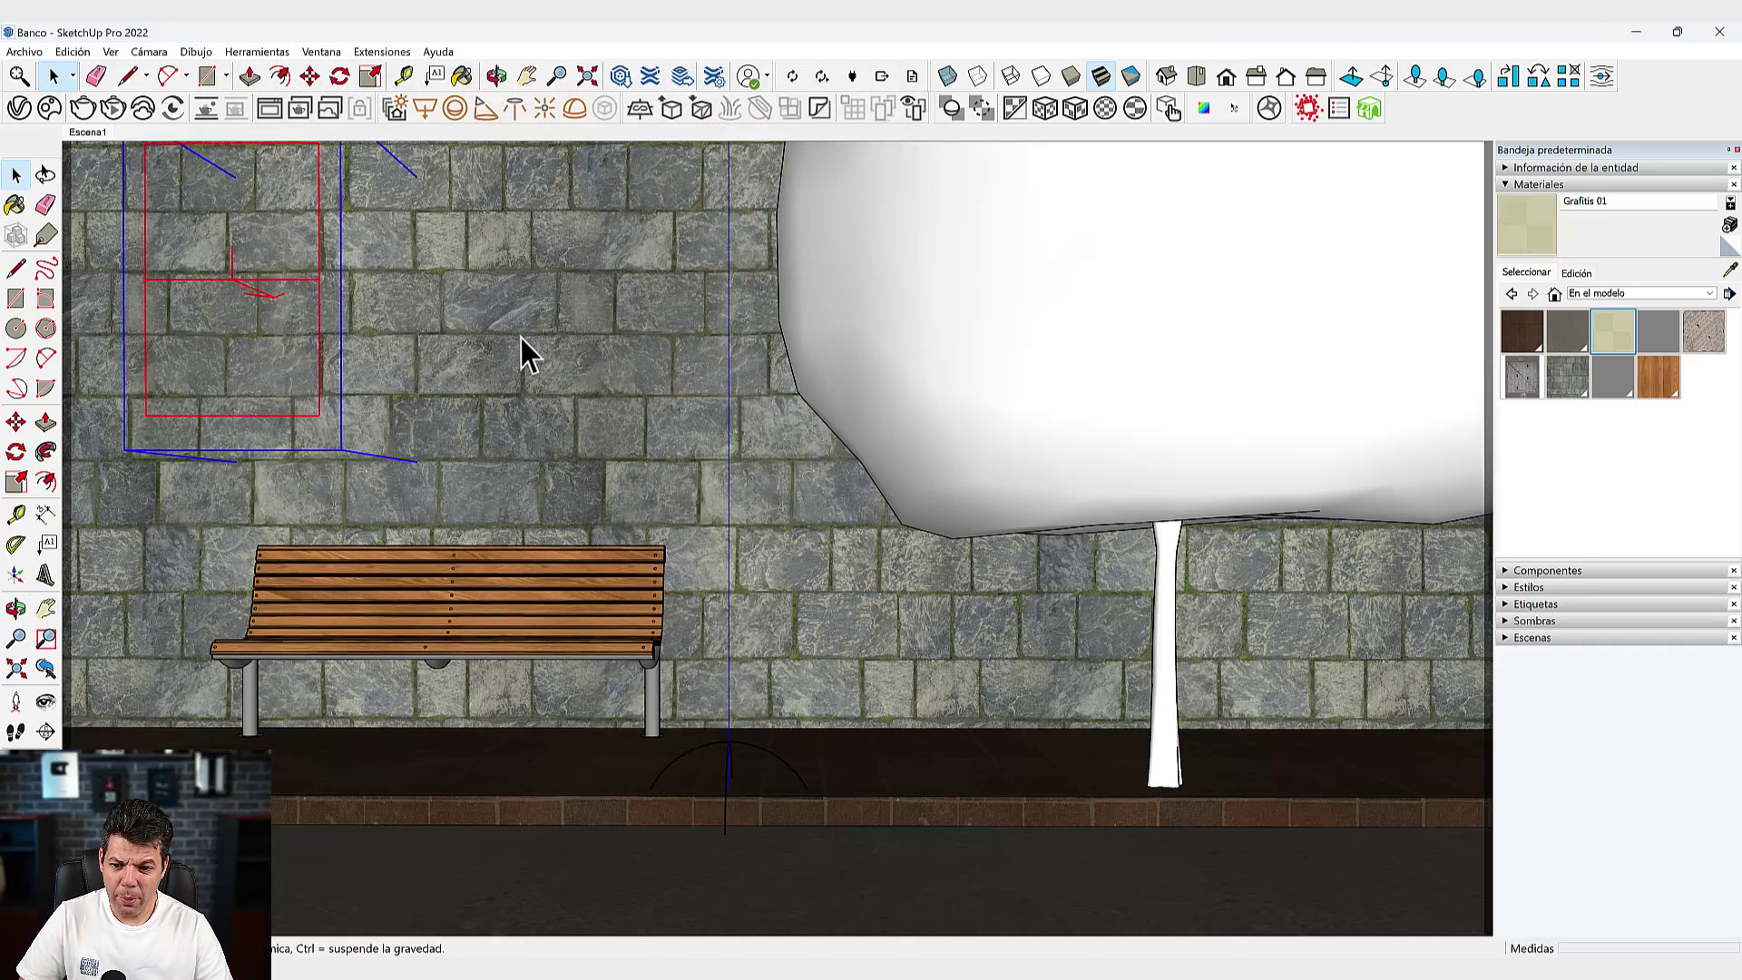
{"action": "scroll", "coordinate": [521, 339], "scroll_direction": "down", "scroll_amount": 5}
{"action": "scroll", "coordinate": [662, 439], "scroll_direction": "down", "scroll_amount": 3}
{"action": "mouse_move", "coordinate": [668, 440]}
{"action": "middle_mouse_down"}
{"action": "mouse_move", "coordinate": [669, 639]}
{"action": "mouse_move", "coordinate": [722, 769]}
{"action": "middle_mouse_up"}
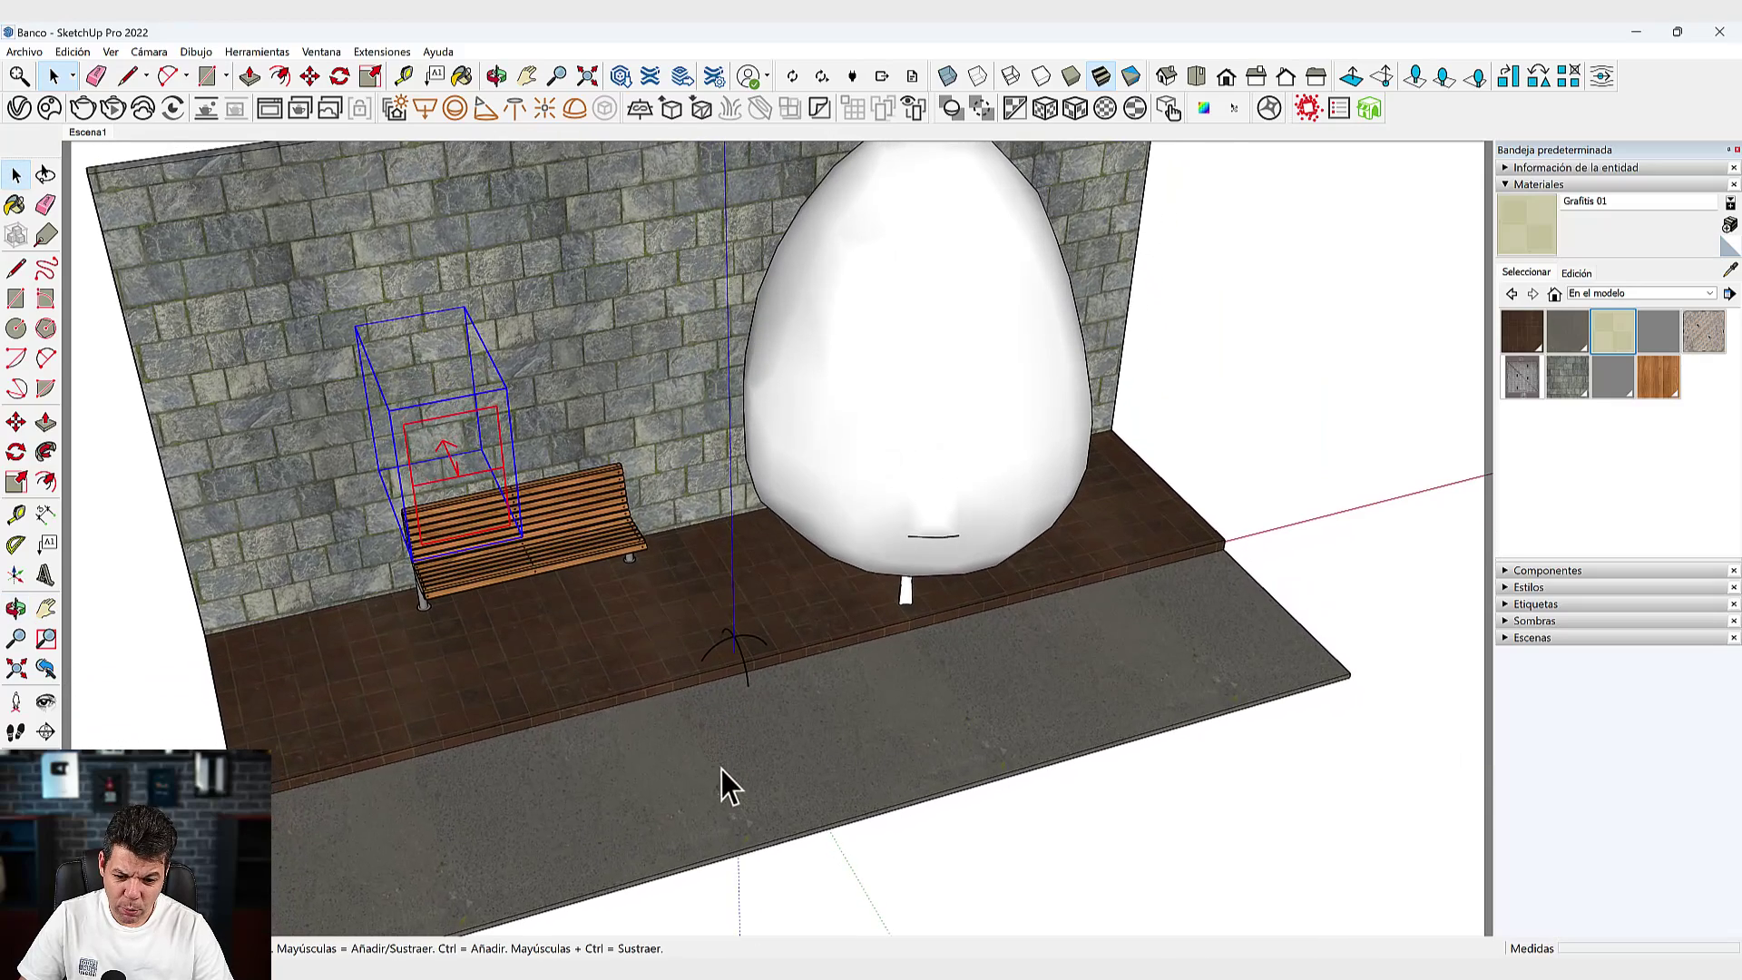
{"action": "scroll", "coordinate": [962, 708], "scroll_direction": "up", "scroll_amount": 2}
{"action": "scroll", "coordinate": [1043, 699], "scroll_direction": "up", "scroll_amount": 1}
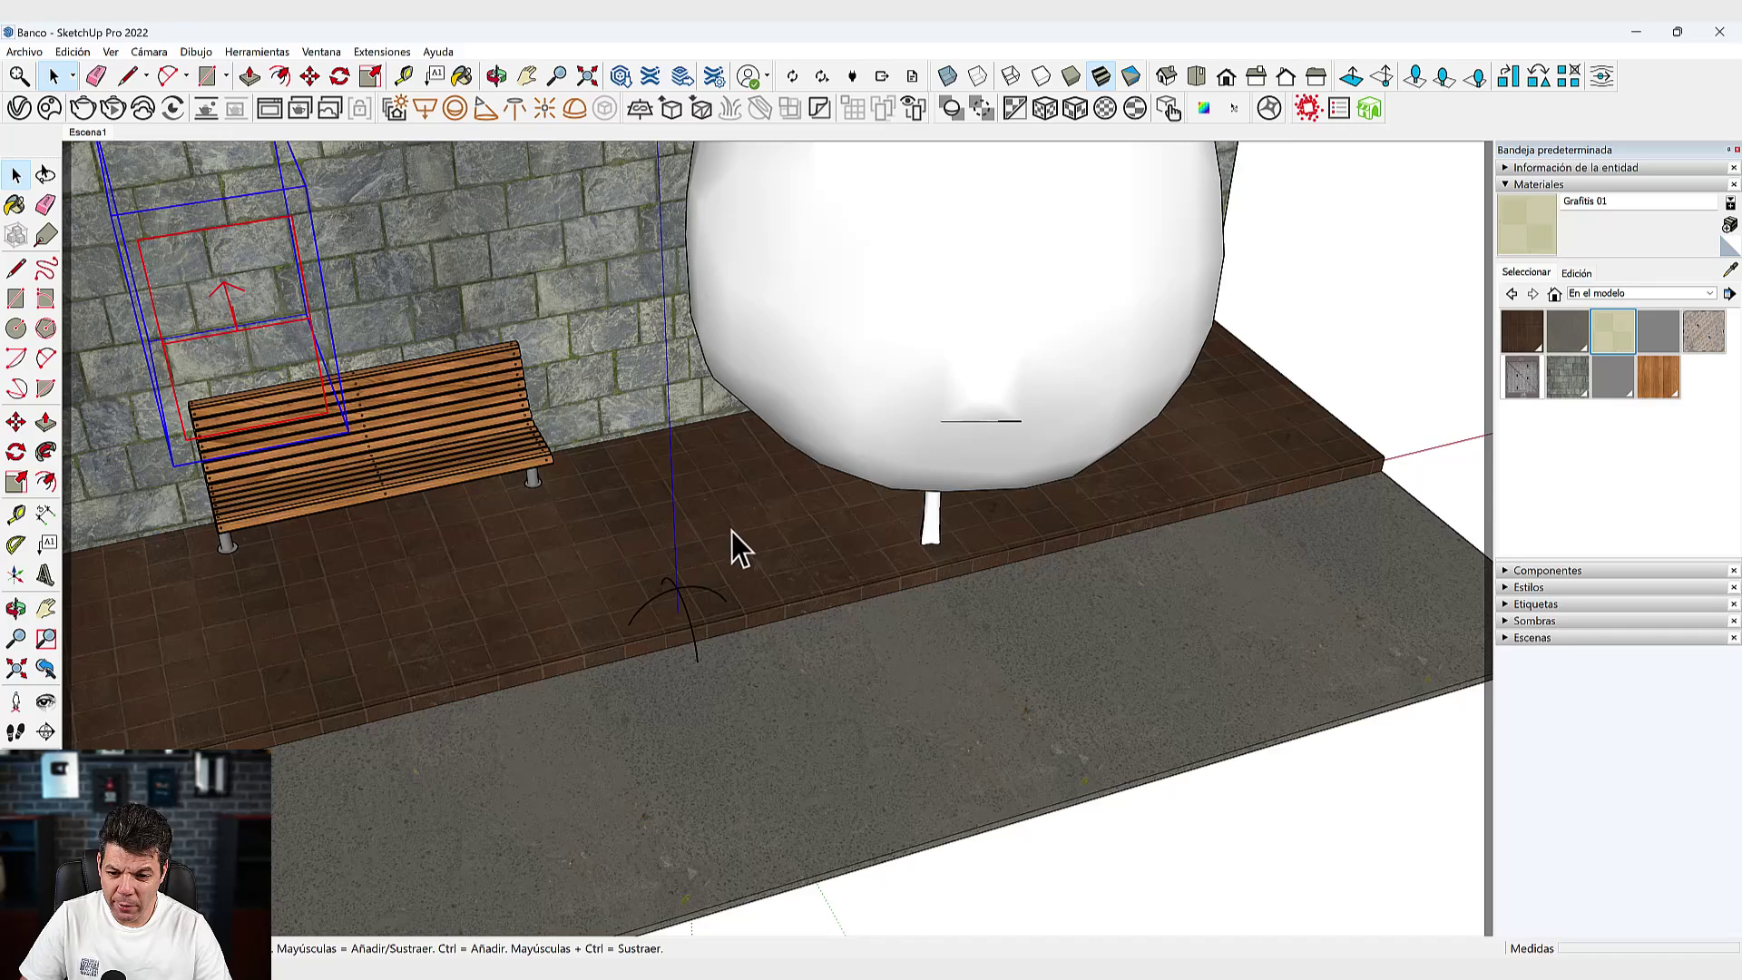
{"action": "scroll", "coordinate": [732, 530], "scroll_direction": "up", "scroll_amount": 3}
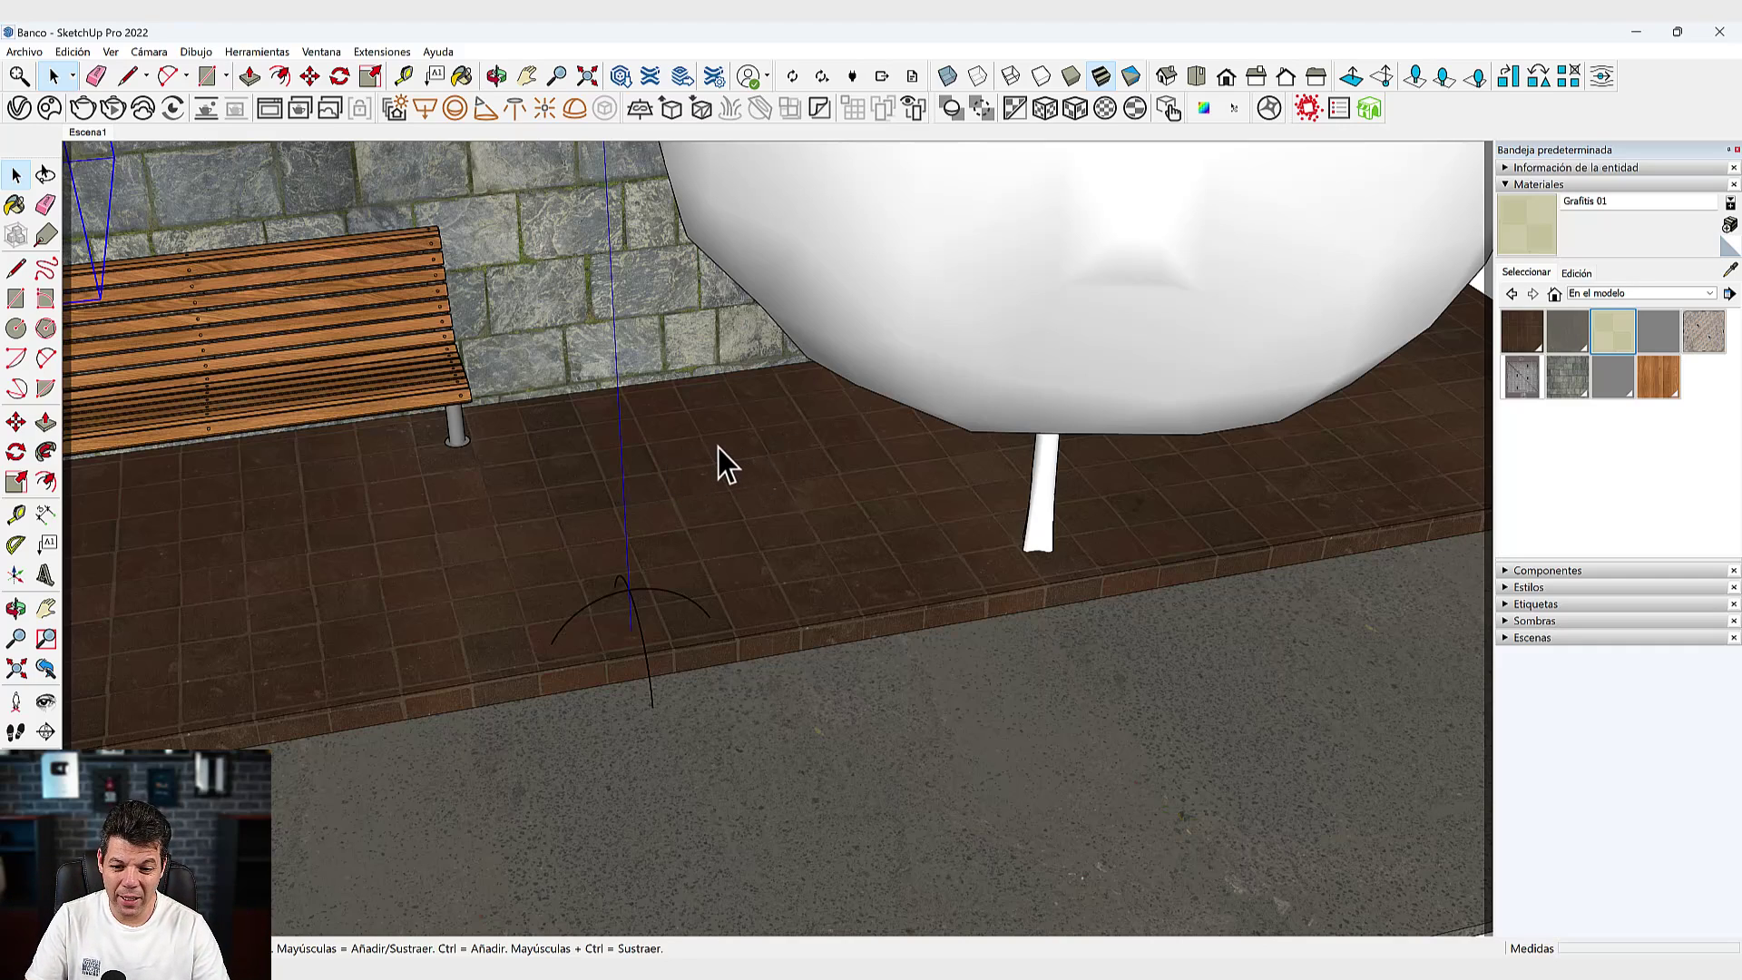
{"action": "left_click", "coordinate": [49, 108]}
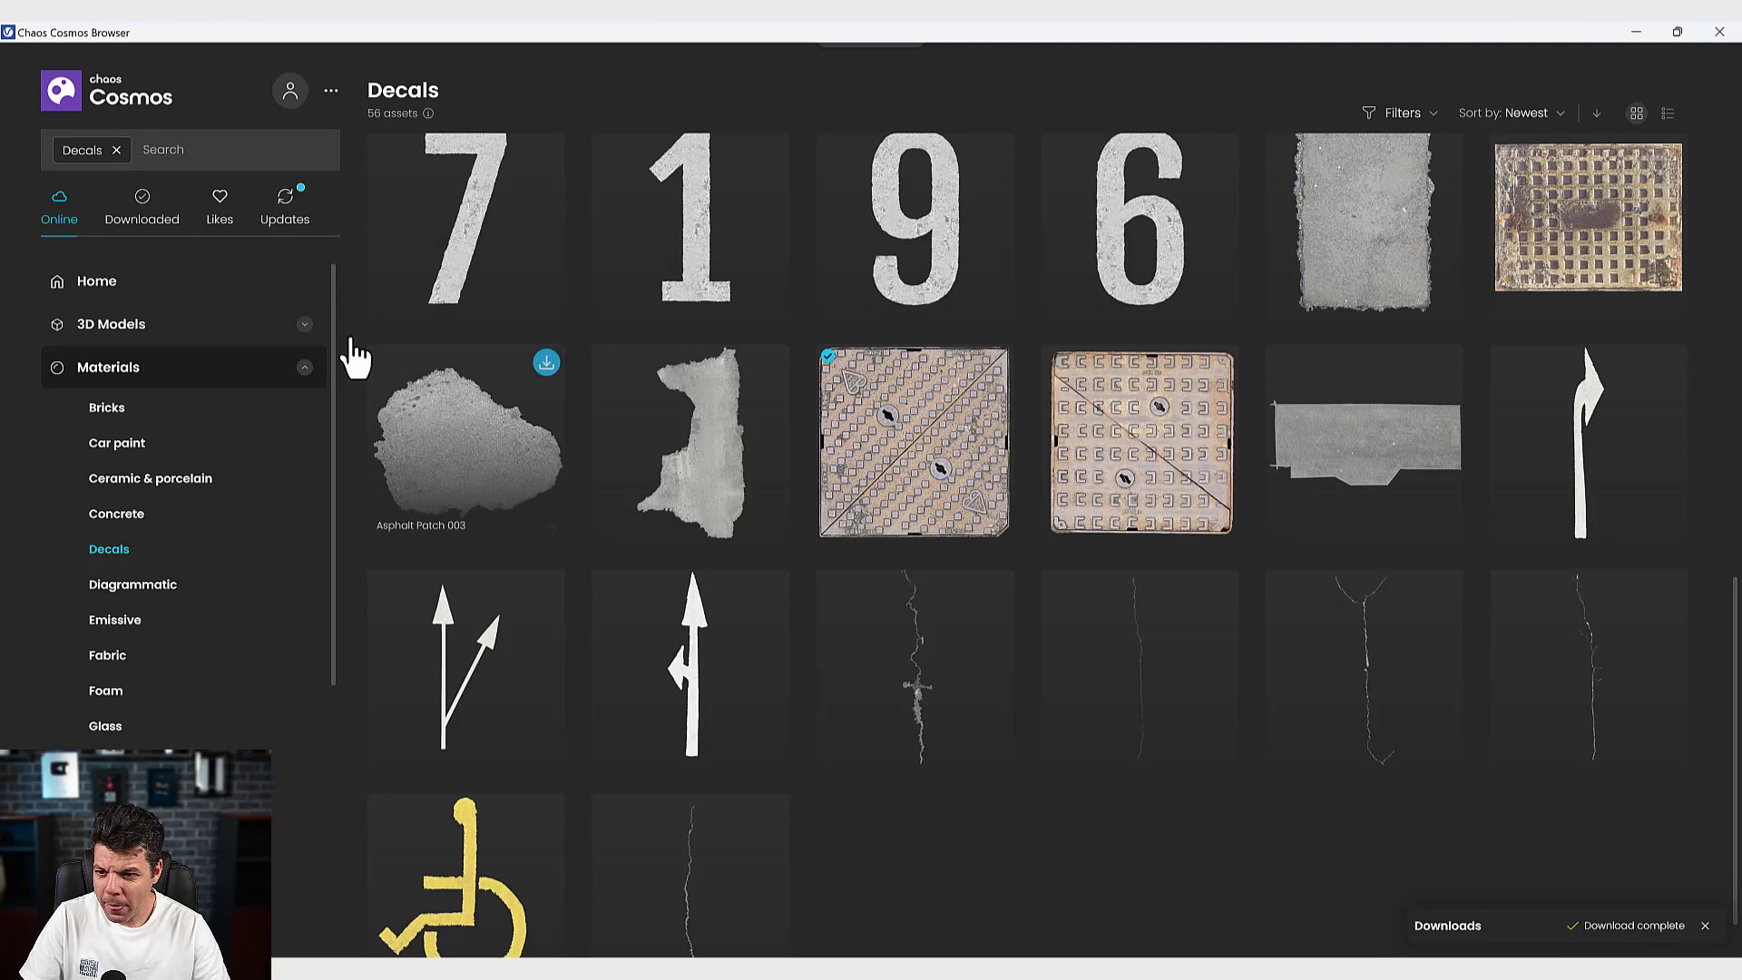
In Chaos Cosmos Materials > Decals, download Manhole Rectangular 001.
{"action": "left_click", "coordinate": [104, 96]}
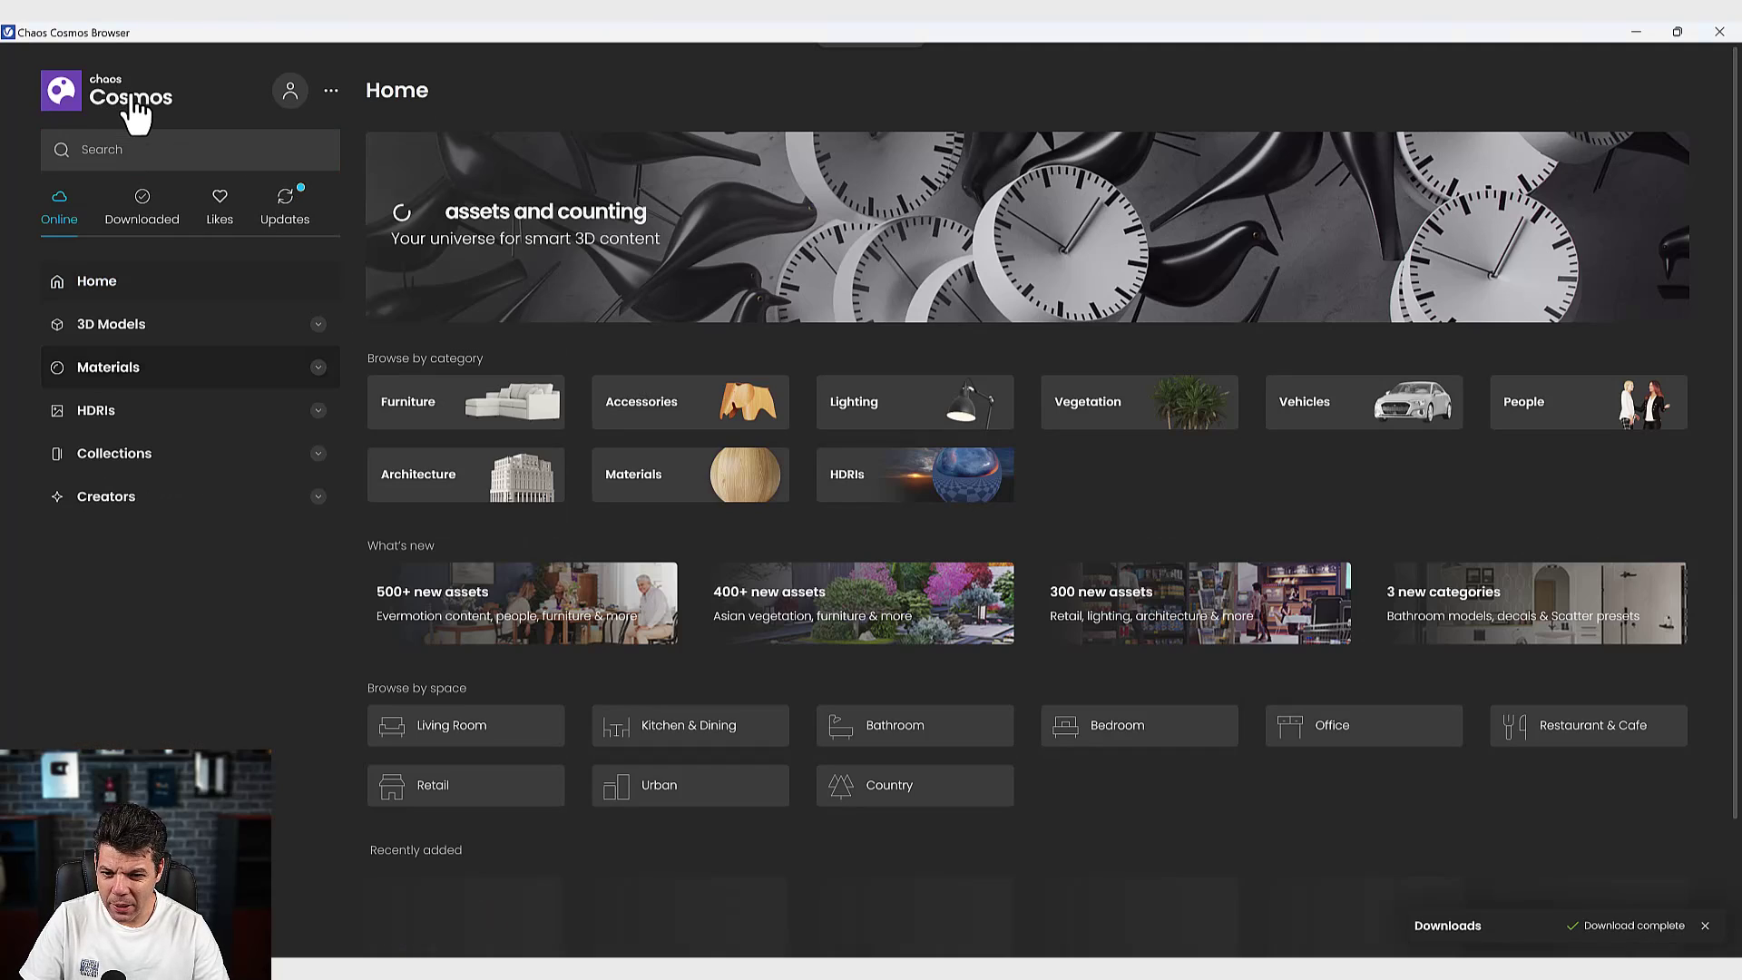
{"action": "left_click", "coordinate": [106, 368]}
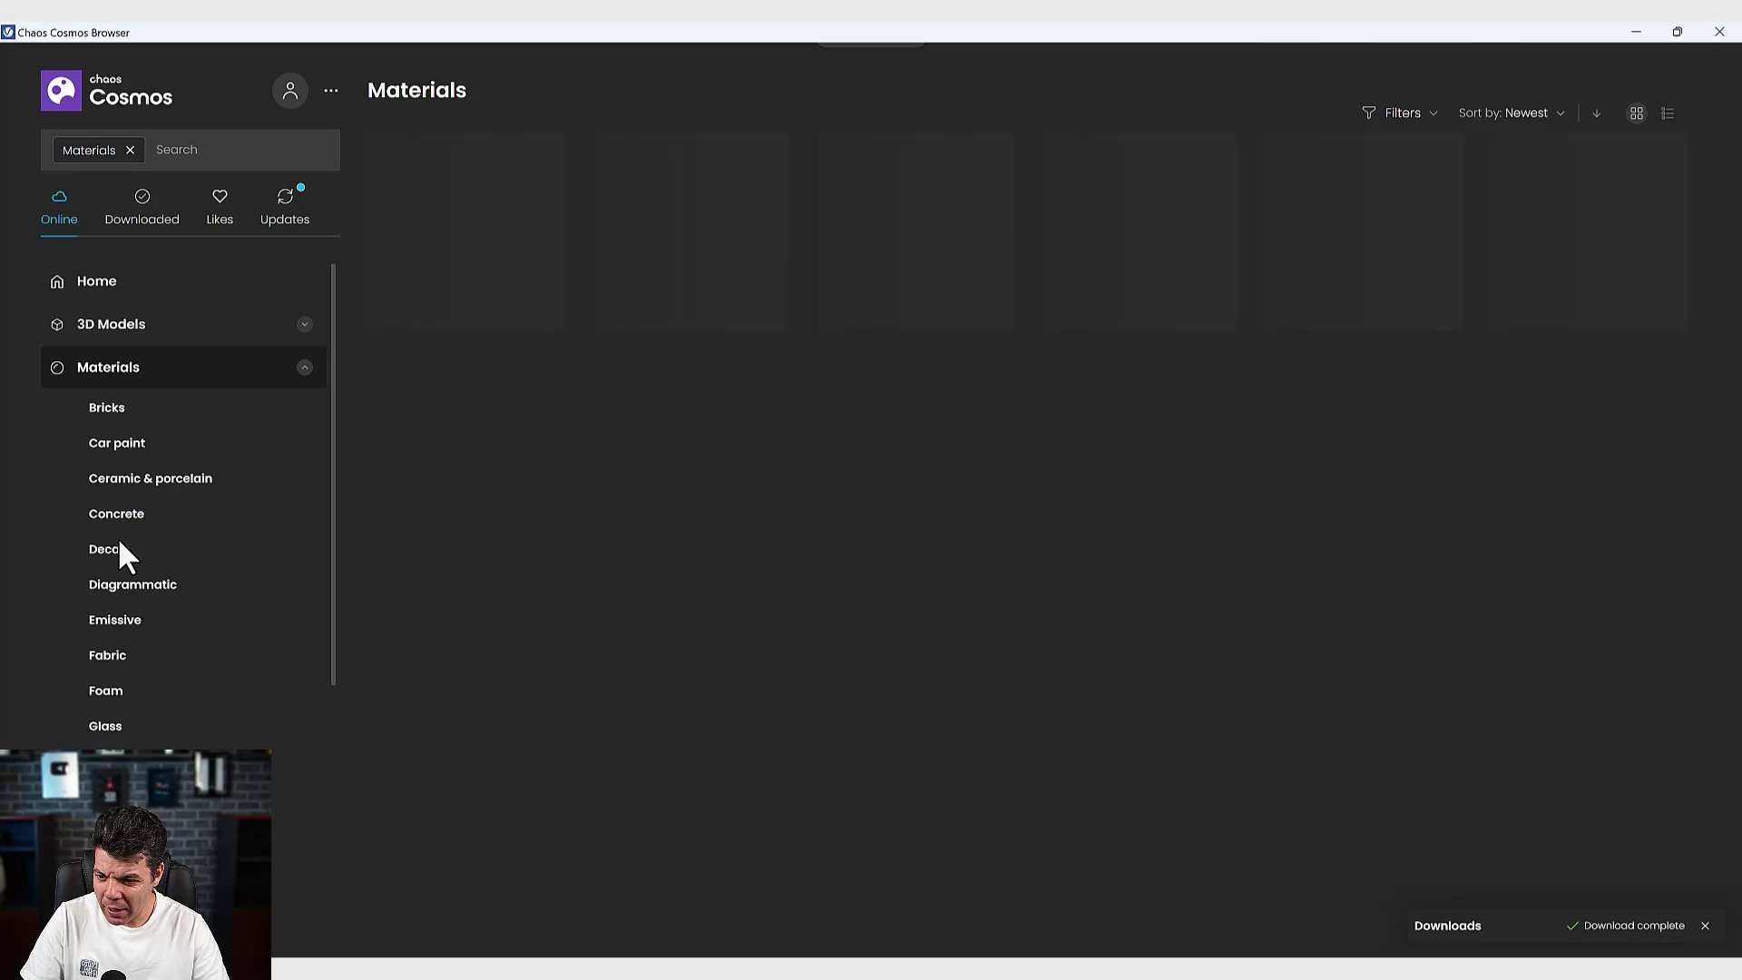
{"action": "left_click", "coordinate": [111, 552]}
{"action": "scroll", "coordinate": [1107, 526], "scroll_direction": "down", "scroll_amount": 2}
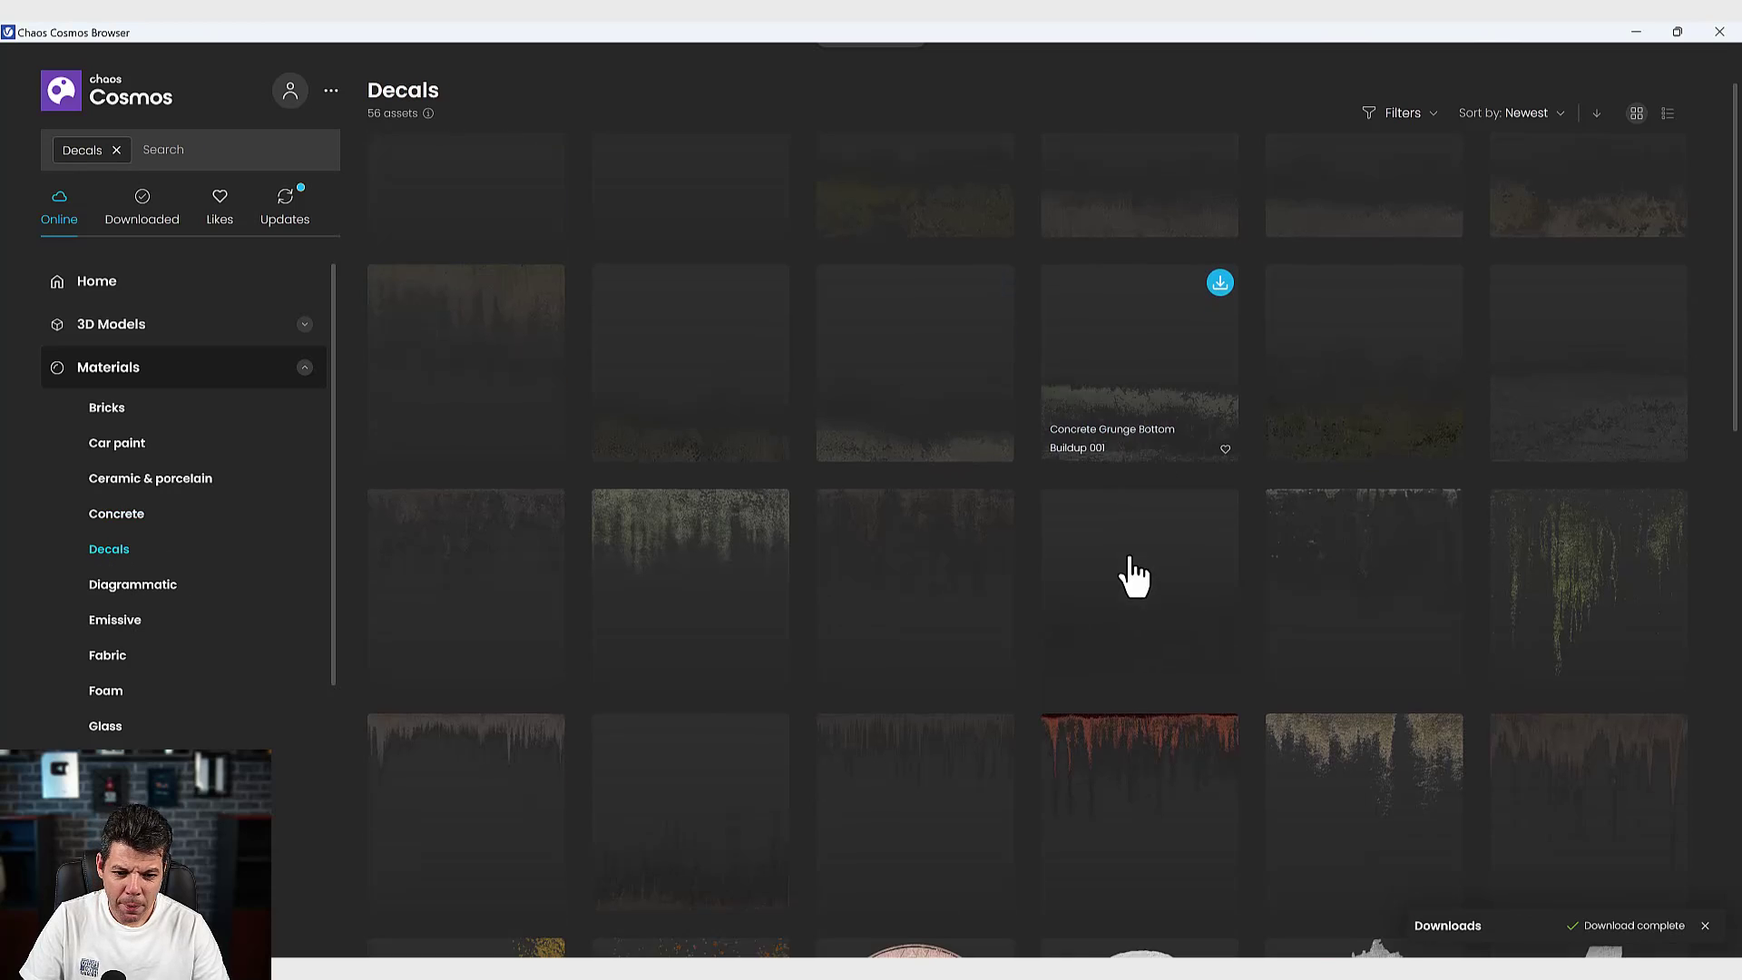
{"action": "scroll", "coordinate": [1128, 575], "scroll_direction": "down", "scroll_amount": 4}
{"action": "scroll", "coordinate": [1226, 581], "scroll_direction": "down", "scroll_amount": 2}
{"action": "scroll", "coordinate": [1452, 558], "scroll_direction": "up", "scroll_amount": 1}
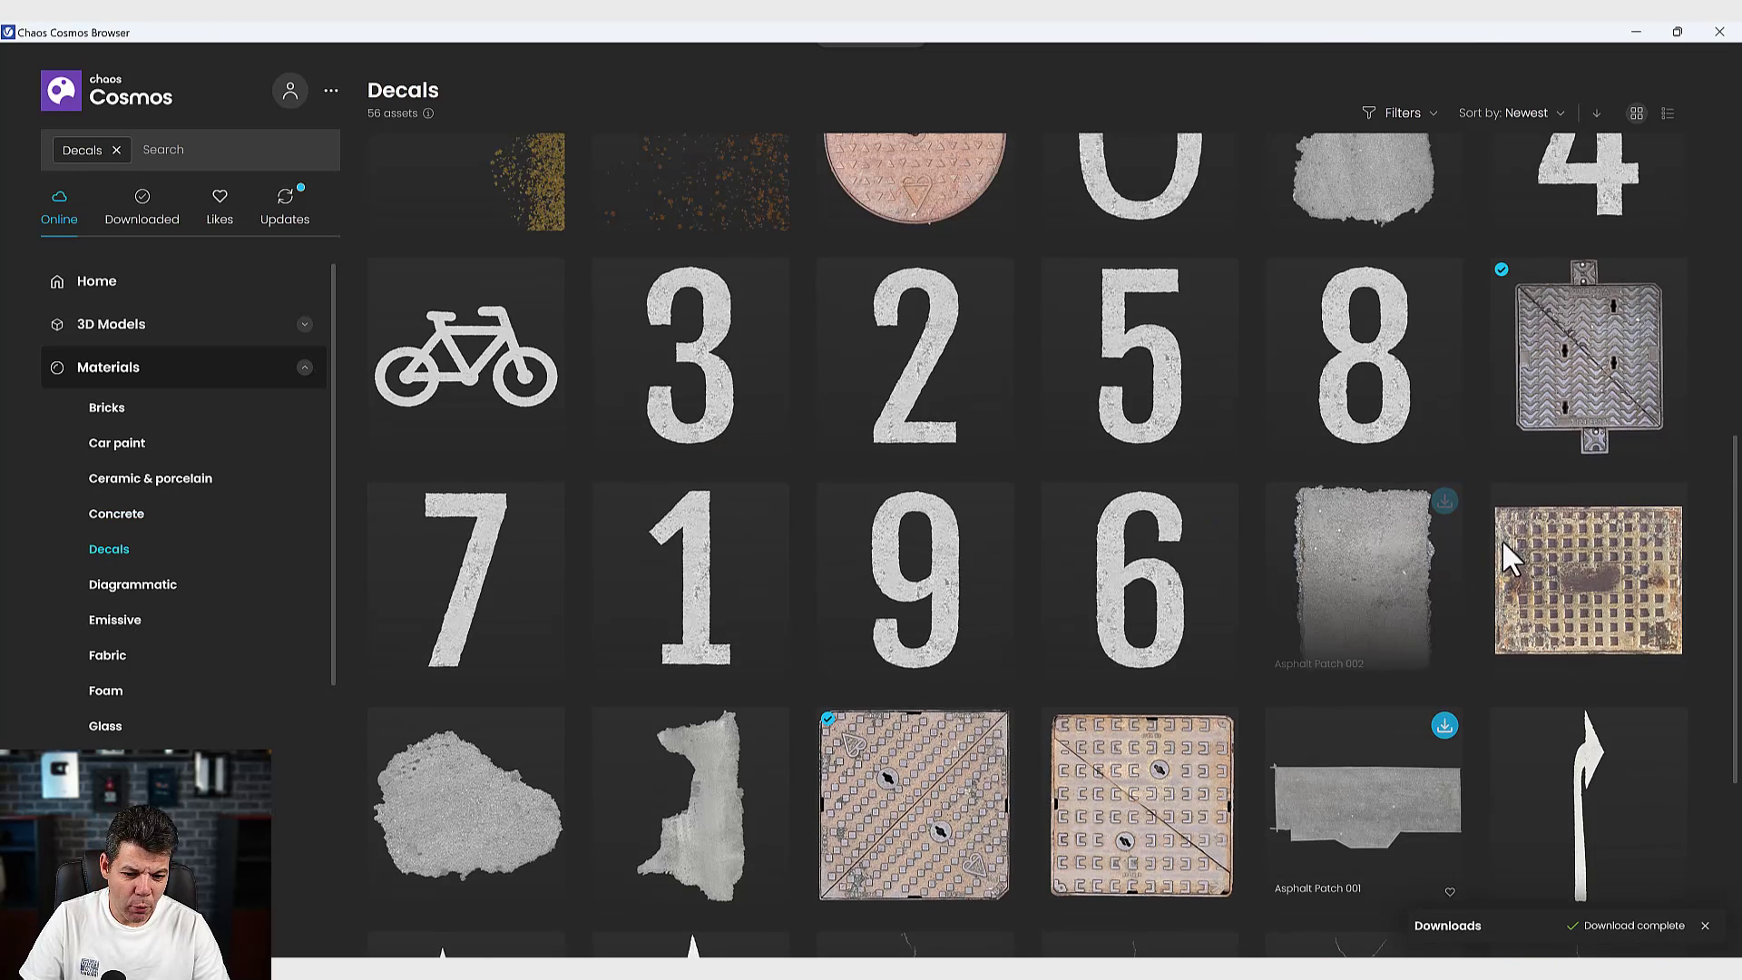
{"action": "scroll", "coordinate": [1225, 717], "scroll_direction": "down", "scroll_amount": 1}
{"action": "mouse_move", "coordinate": [1587, 580]}
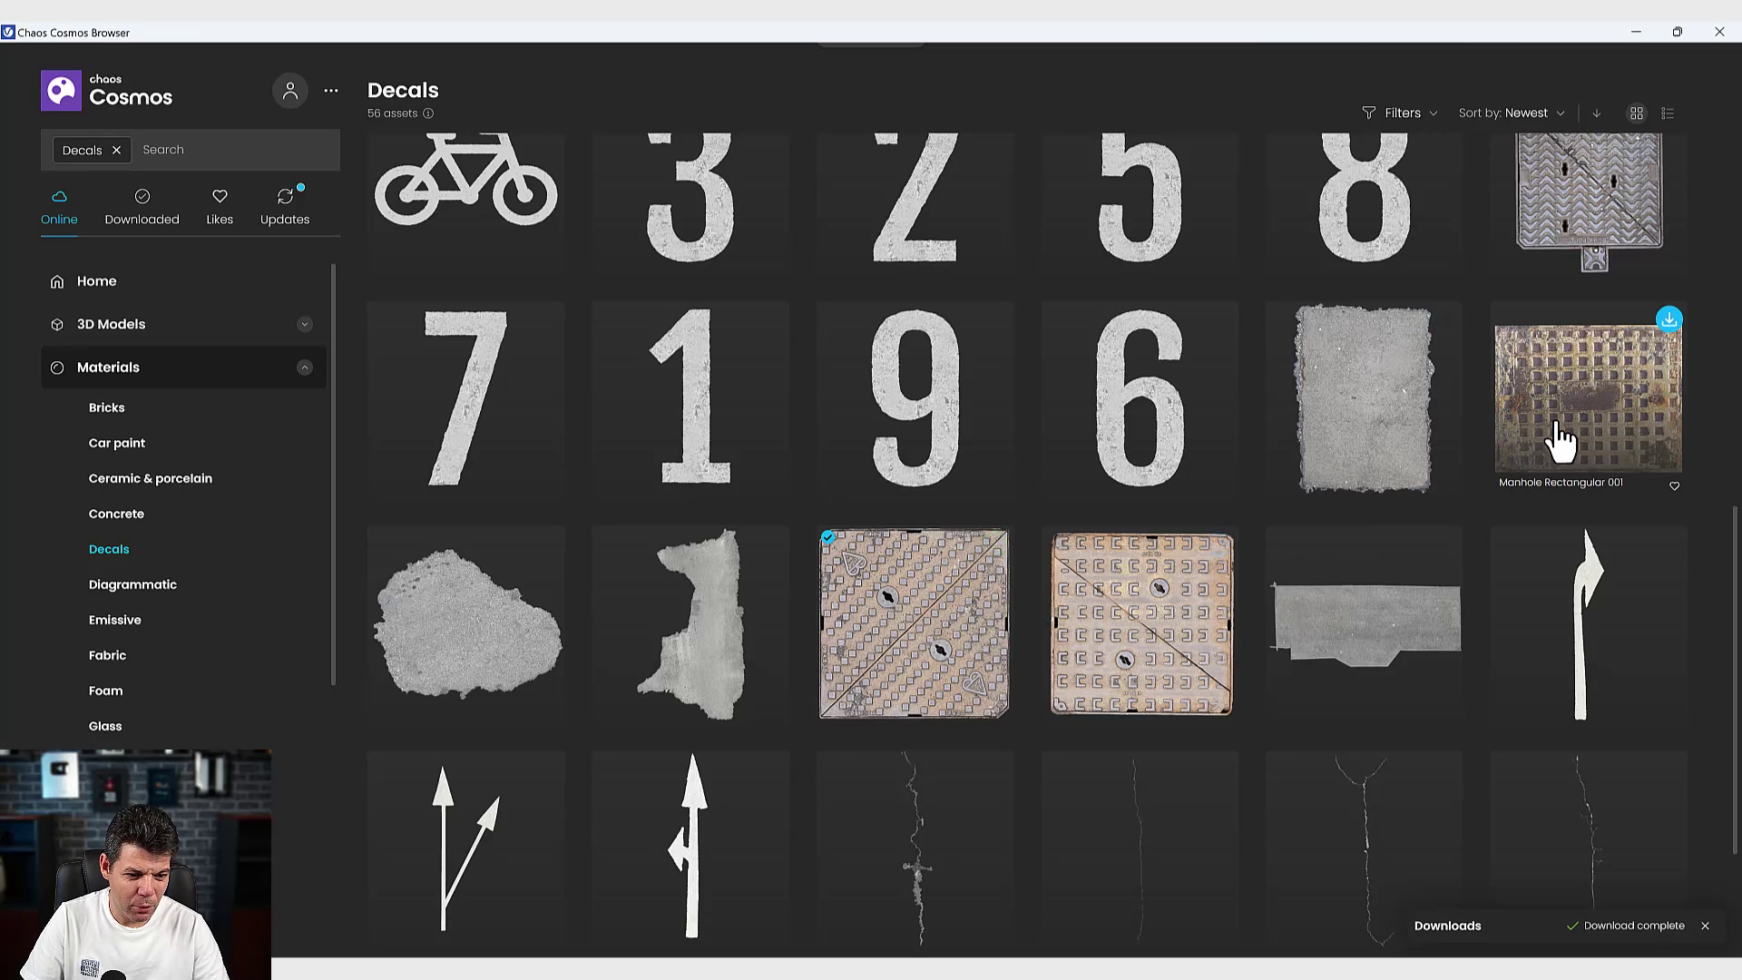
{"action": "scroll", "coordinate": [1117, 636], "scroll_direction": "down", "scroll_amount": 2}
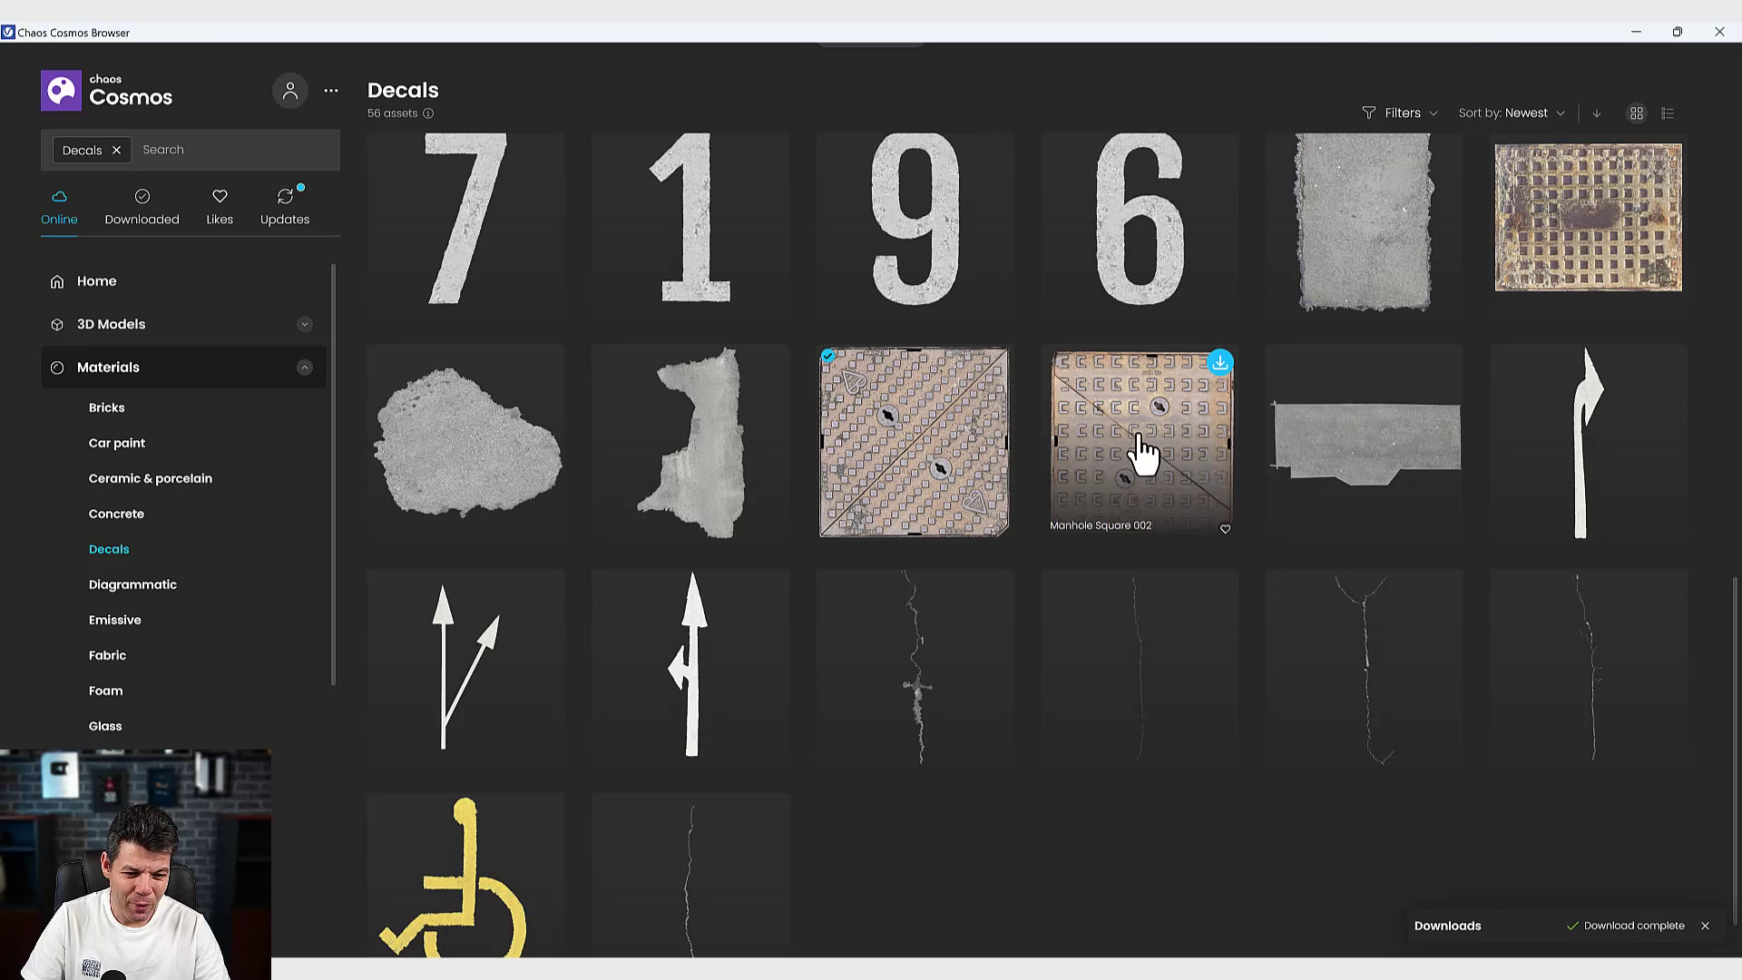
{"action": "scroll", "coordinate": [1134, 458], "scroll_direction": "up", "scroll_amount": 3}
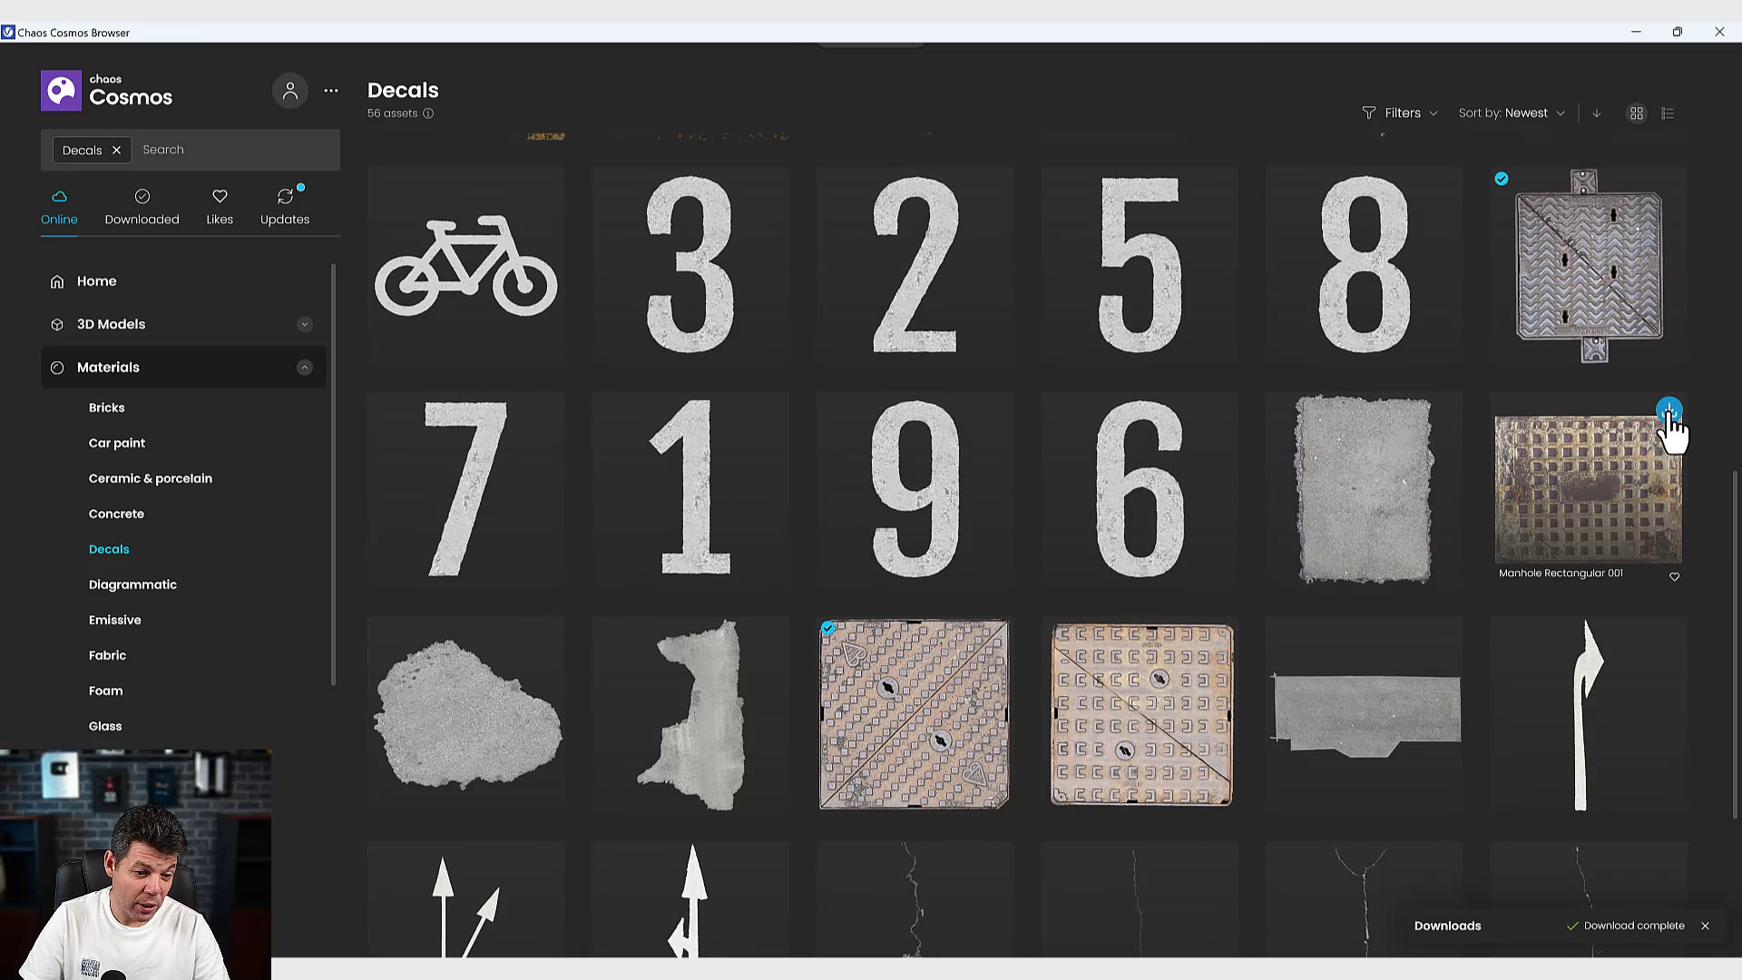
{"action": "left_click", "coordinate": [1668, 415]}
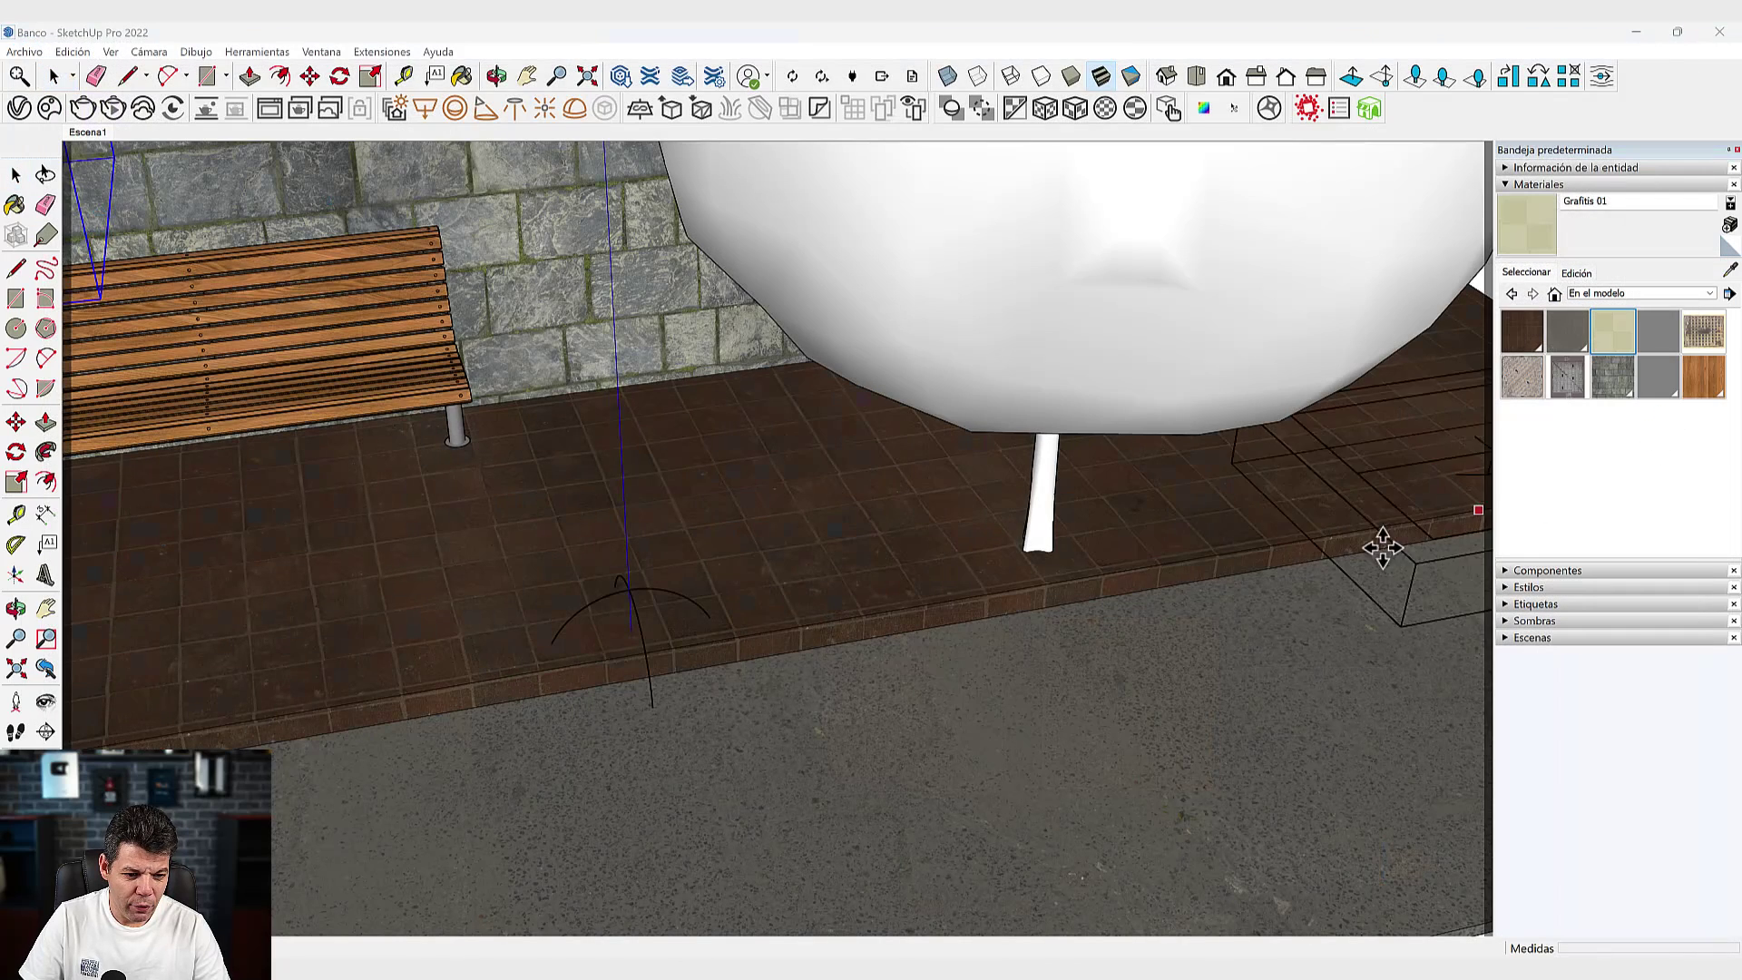
{"action": "left_click", "coordinate": [737, 484]}
{"action": "left_click", "coordinate": [113, 108]}
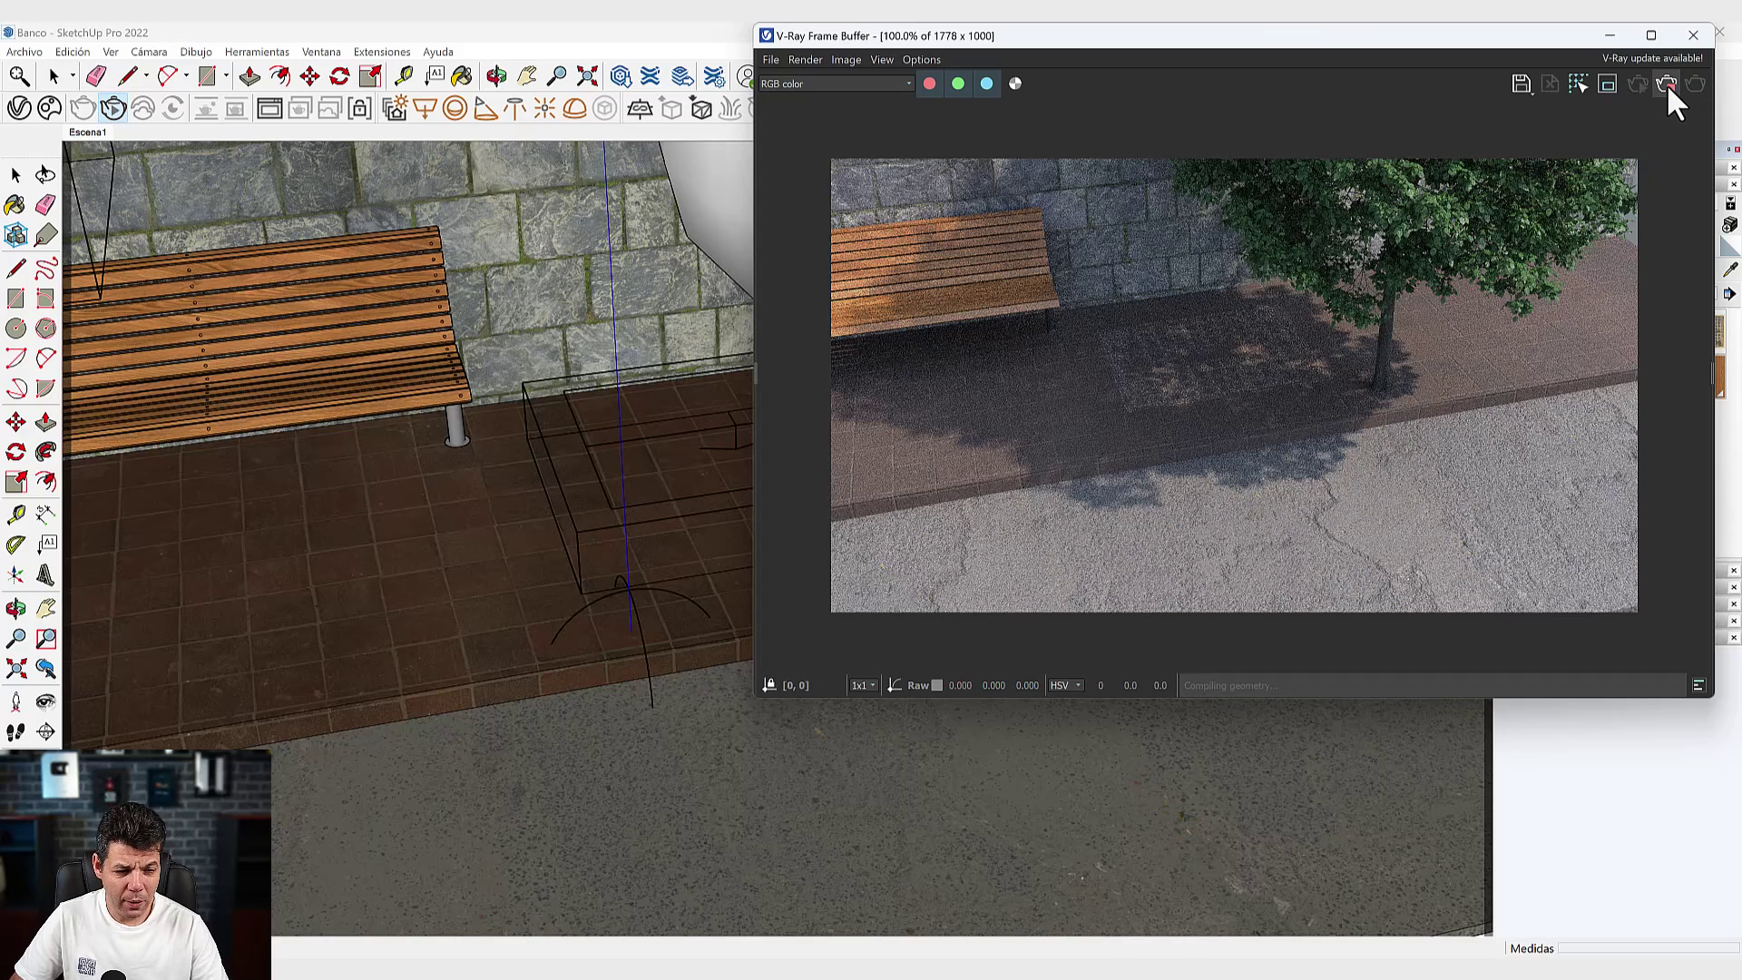
{"action": "left_click", "coordinate": [1690, 35]}
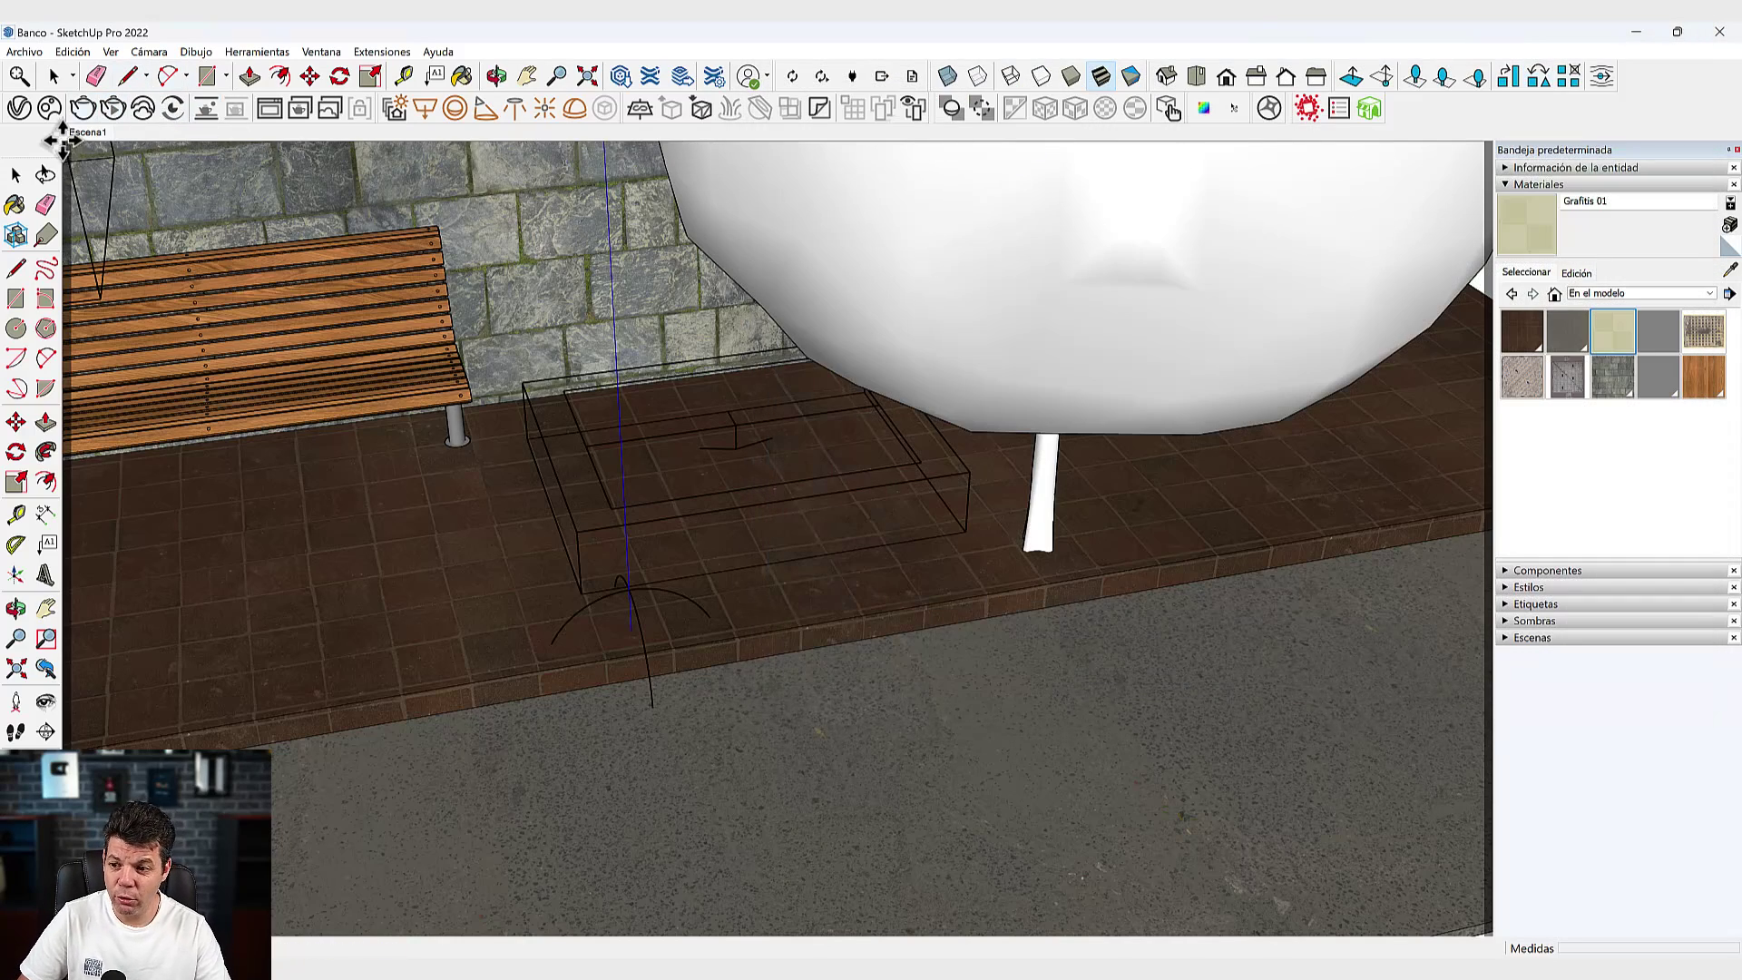
{"action": "left_click", "coordinate": [45, 174]}
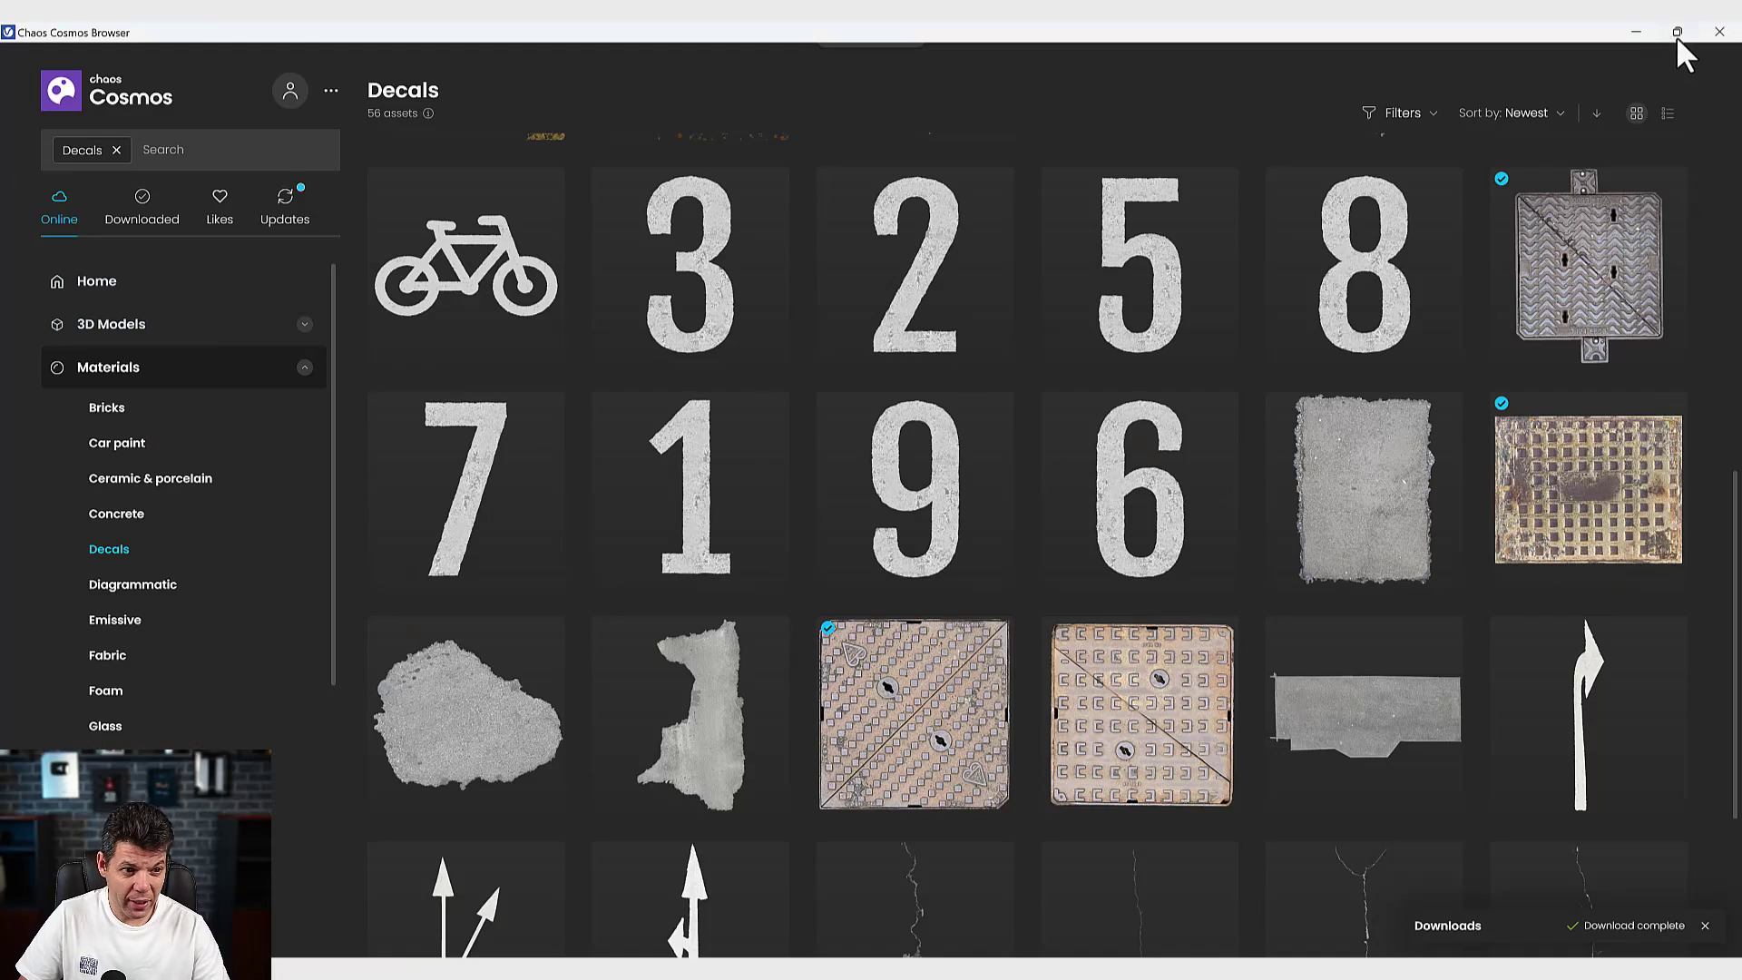
{"action": "left_click", "coordinate": [1719, 33]}
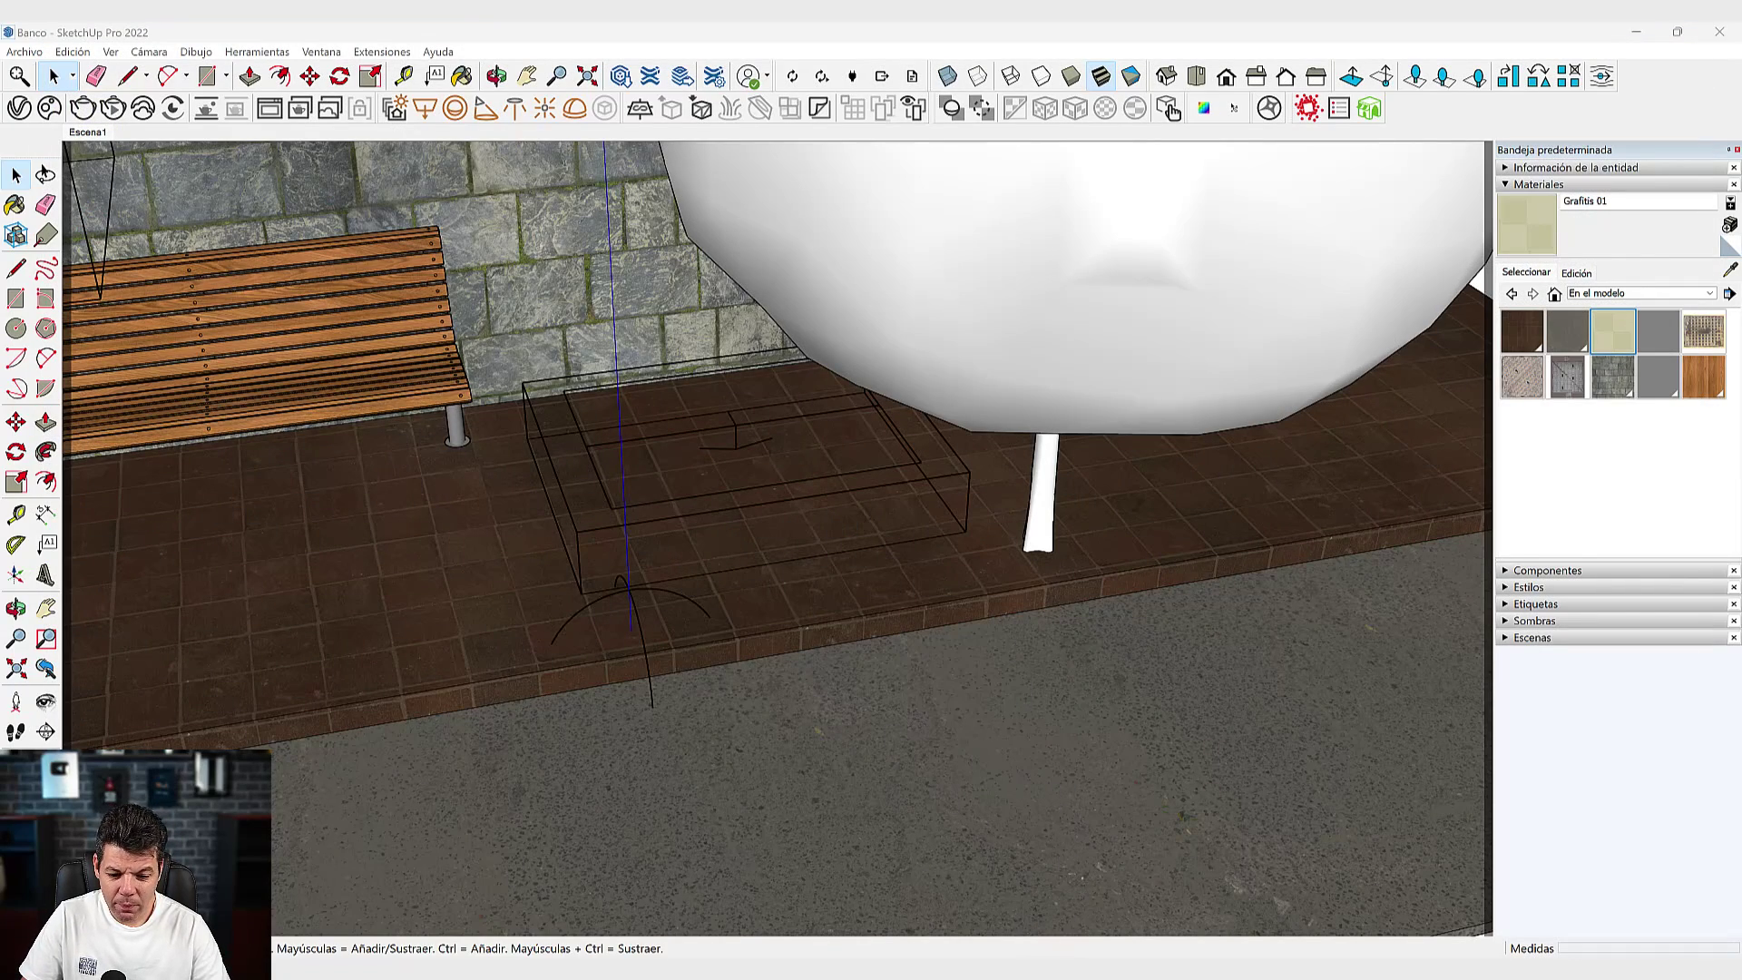
Switch to Quixel Bridge and browse the Street decals down to Metal Manhole Cover.
{"action": "key", "text": "alt+Tab"}
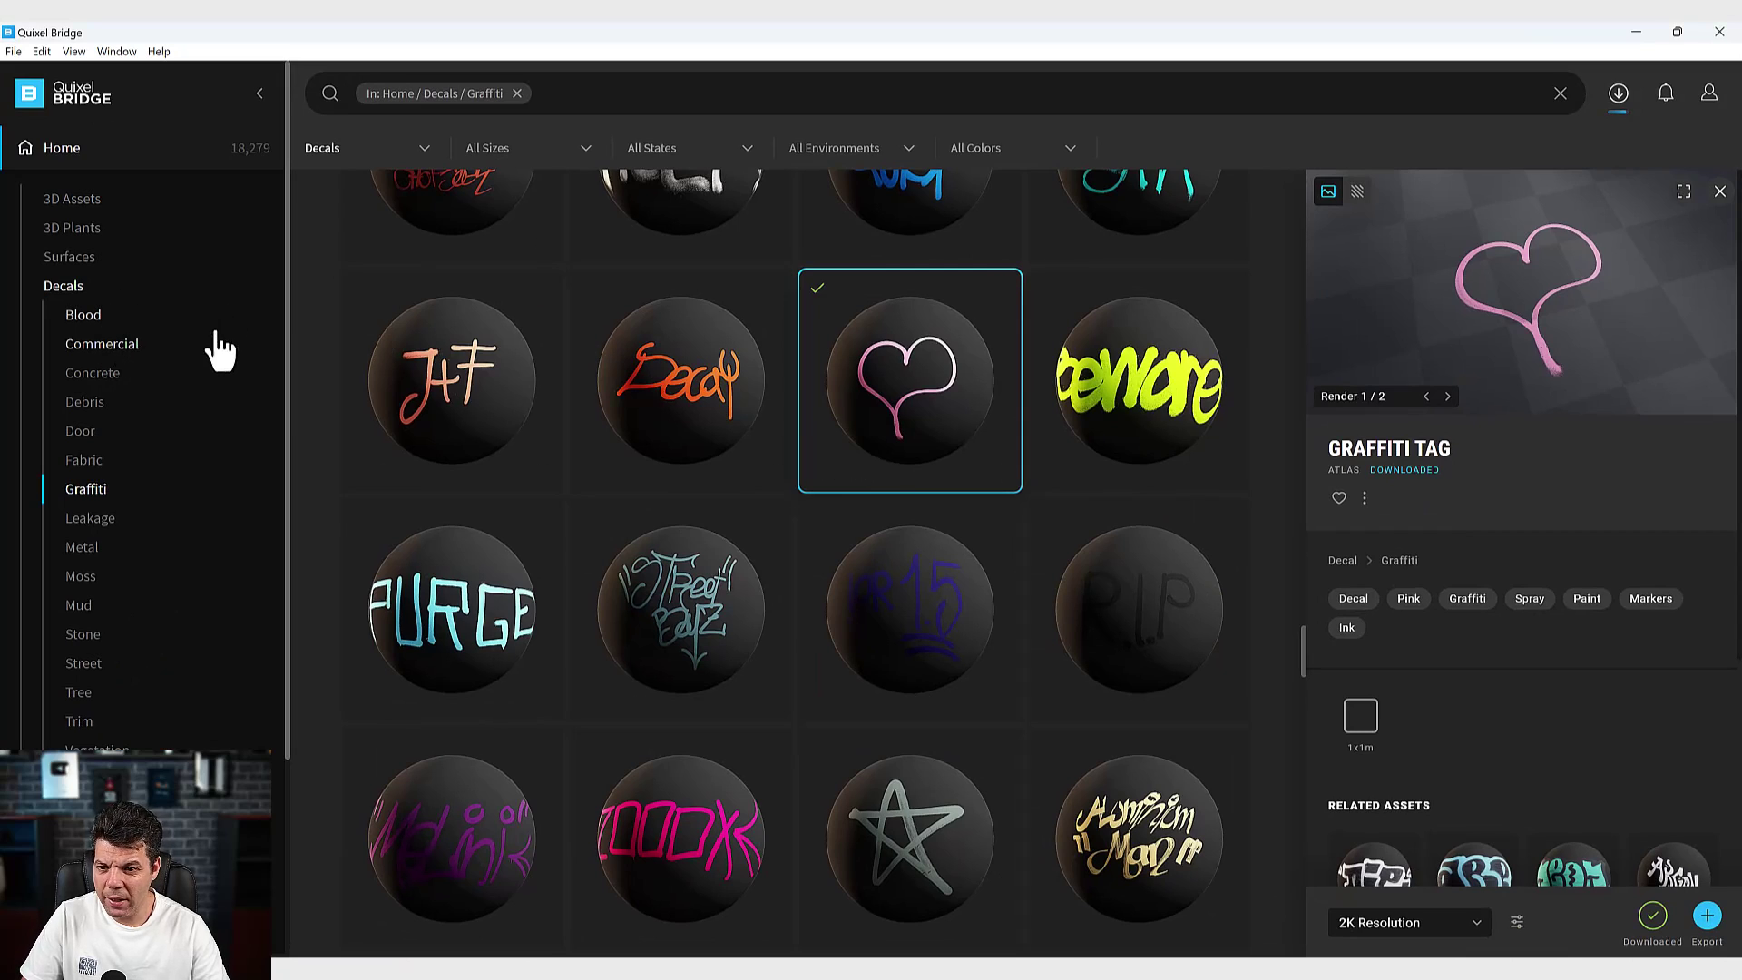
{"action": "scroll", "coordinate": [798, 563], "scroll_direction": "down", "scroll_amount": 3}
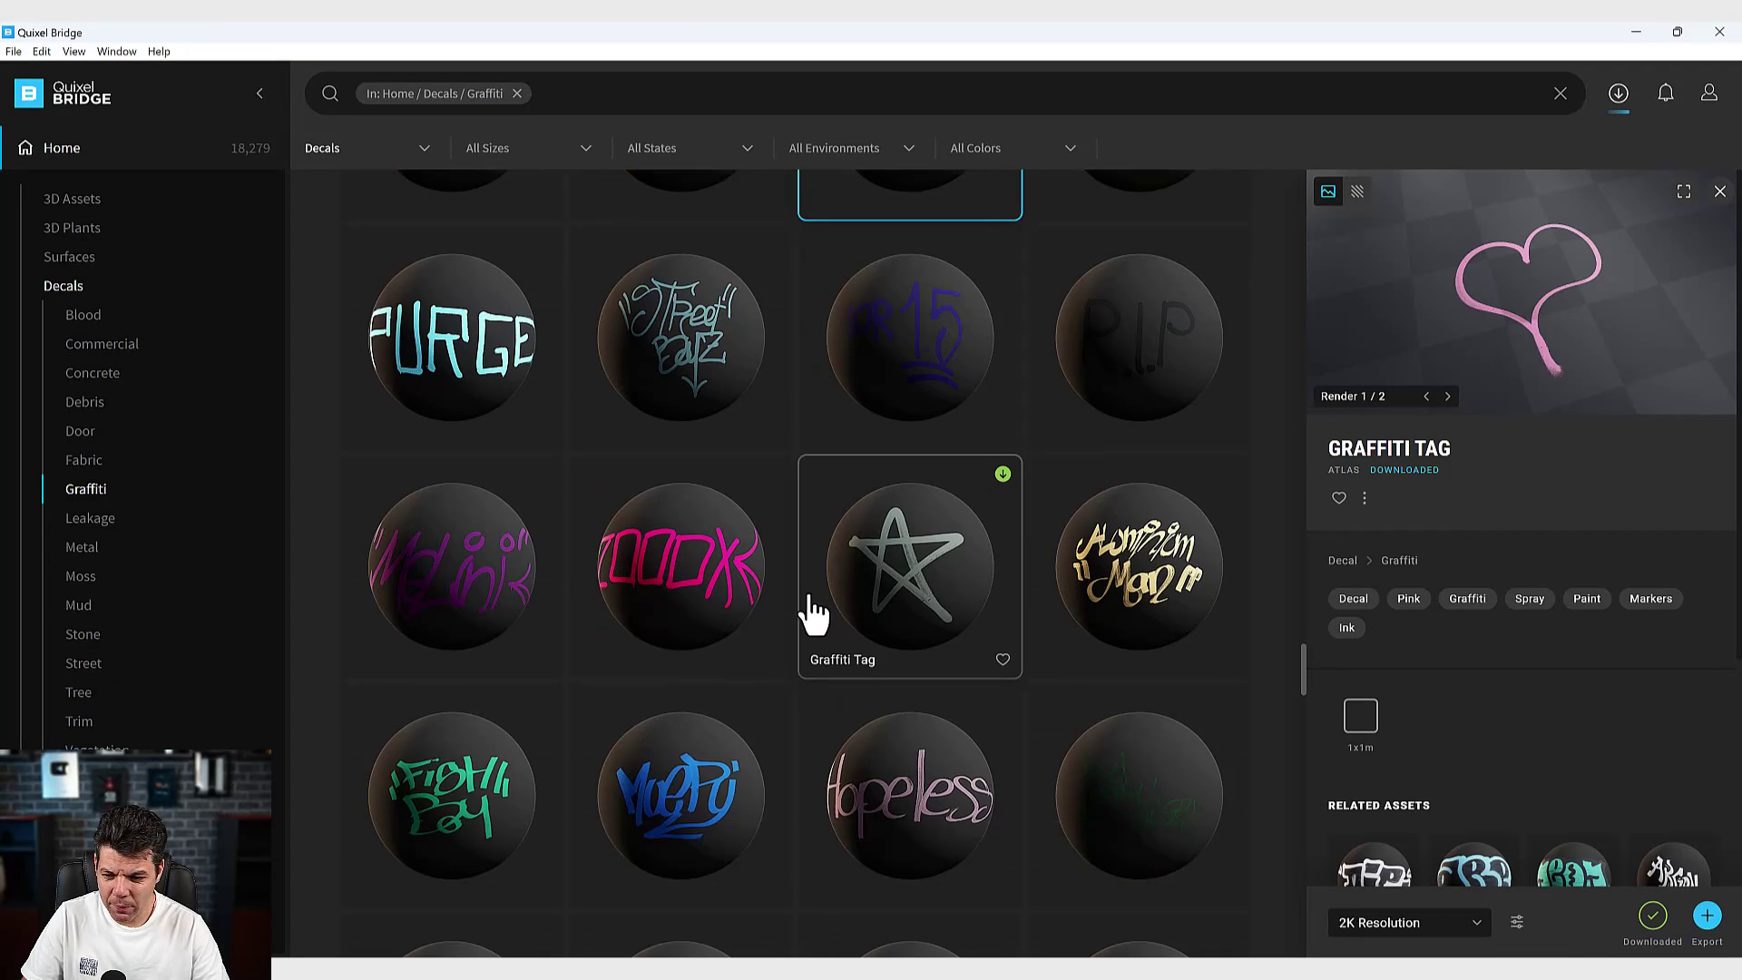
{"action": "scroll", "coordinate": [815, 614], "scroll_direction": "up", "scroll_amount": 3}
{"action": "left_click", "coordinate": [83, 665]}
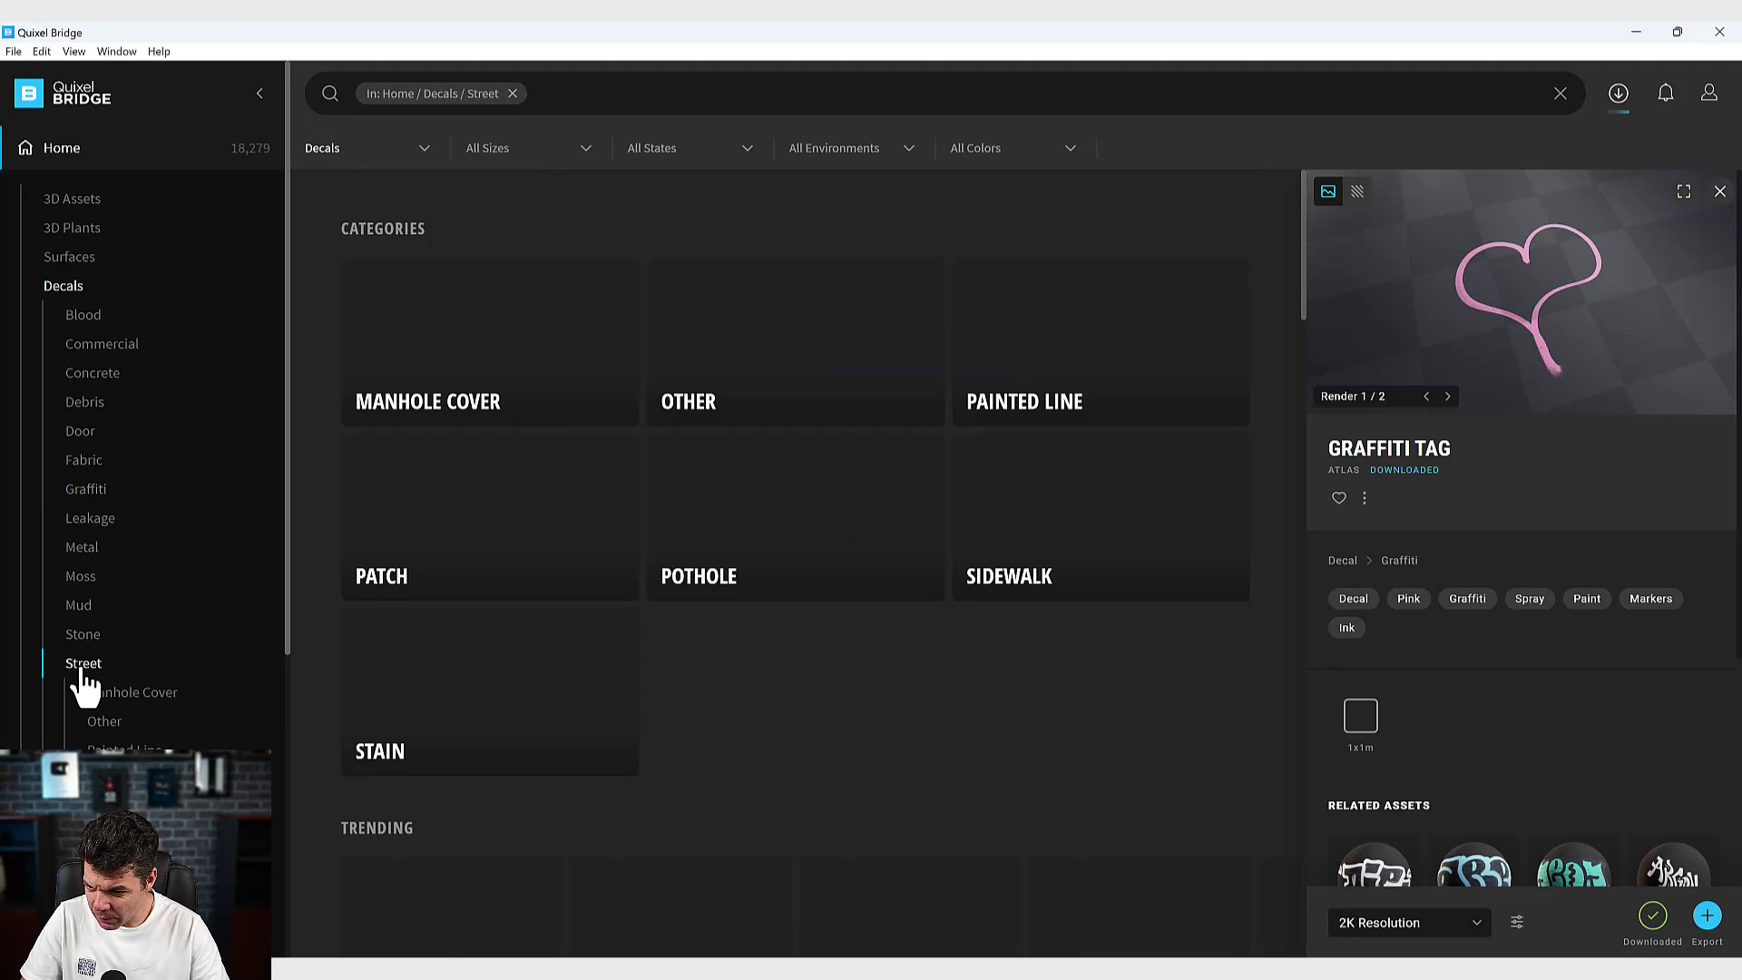
{"action": "scroll", "coordinate": [915, 654], "scroll_direction": "down", "scroll_amount": 4}
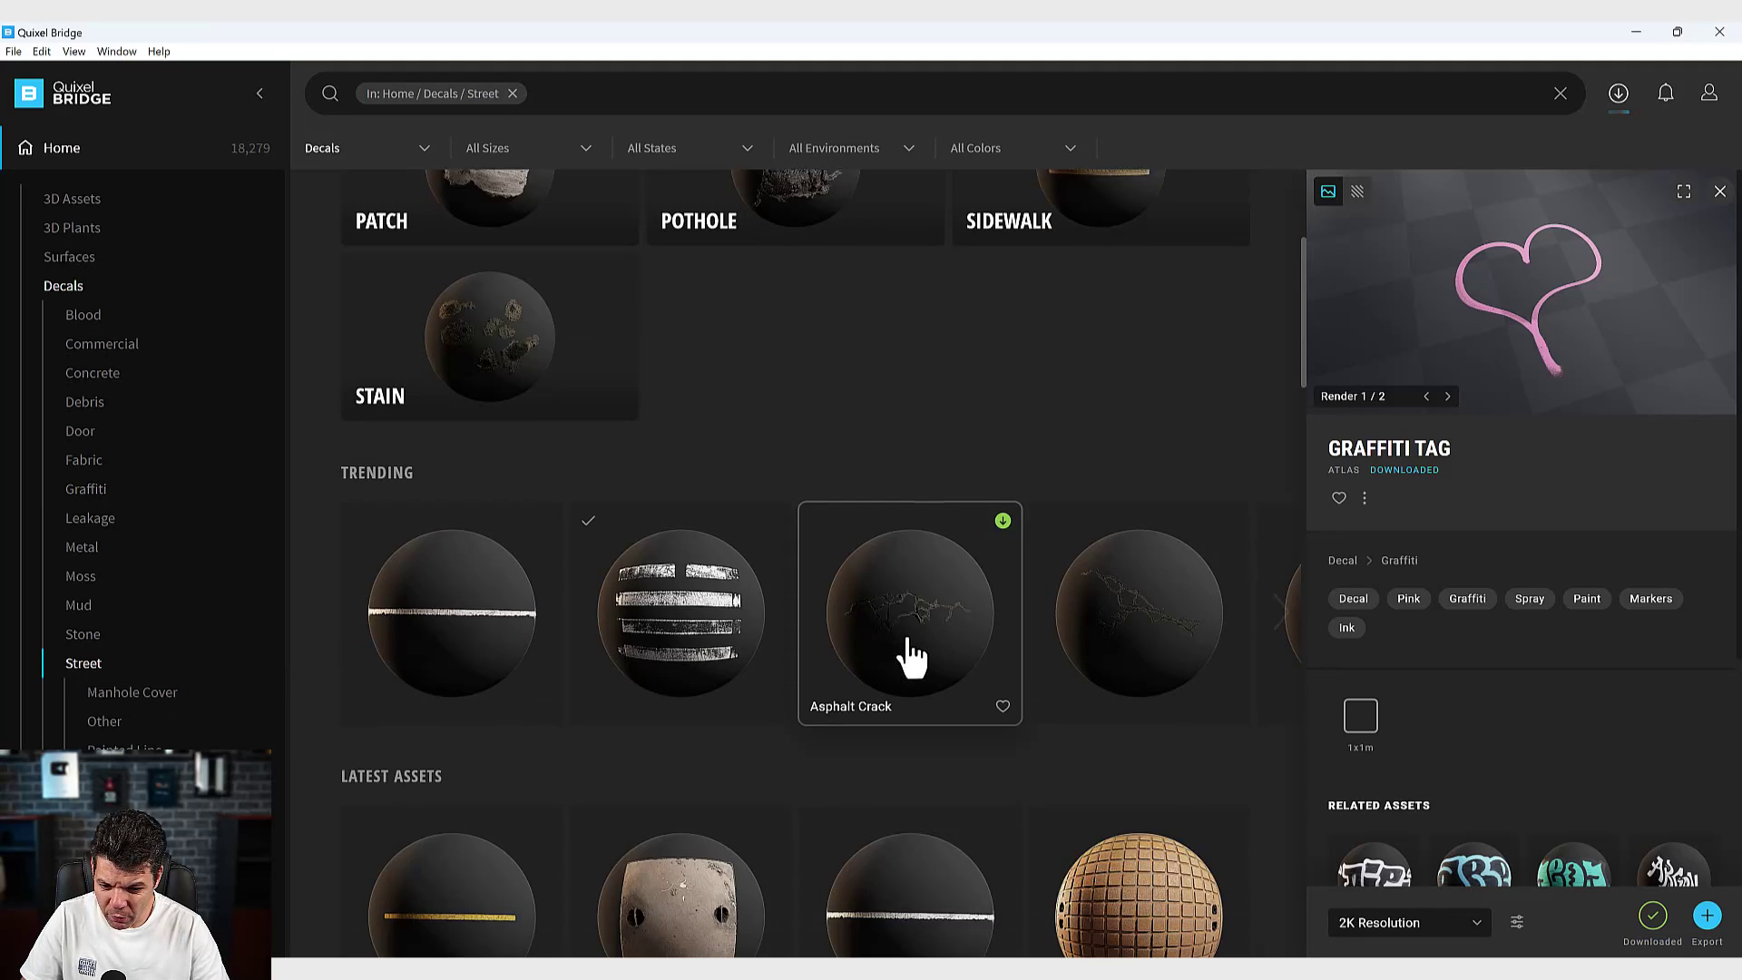
{"action": "scroll", "coordinate": [922, 650], "scroll_direction": "down", "scroll_amount": 3}
{"action": "scroll", "coordinate": [921, 644], "scroll_direction": "down", "scroll_amount": 3}
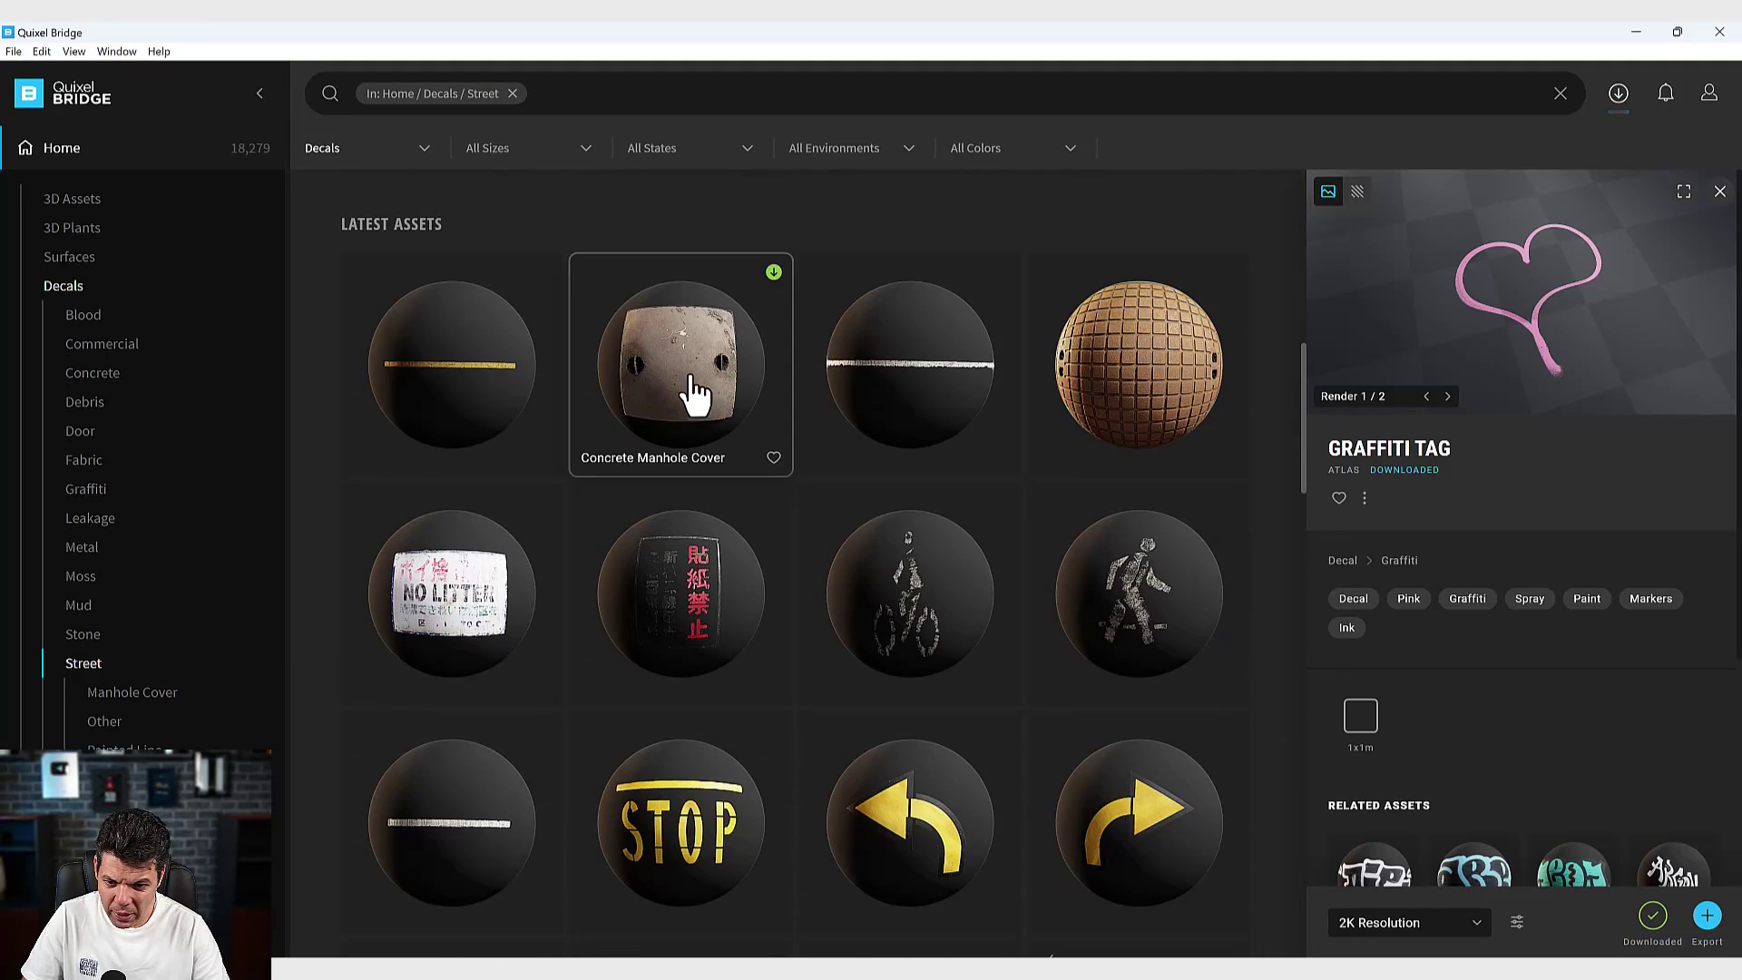
{"action": "scroll", "coordinate": [699, 390], "scroll_direction": "down", "scroll_amount": 3}
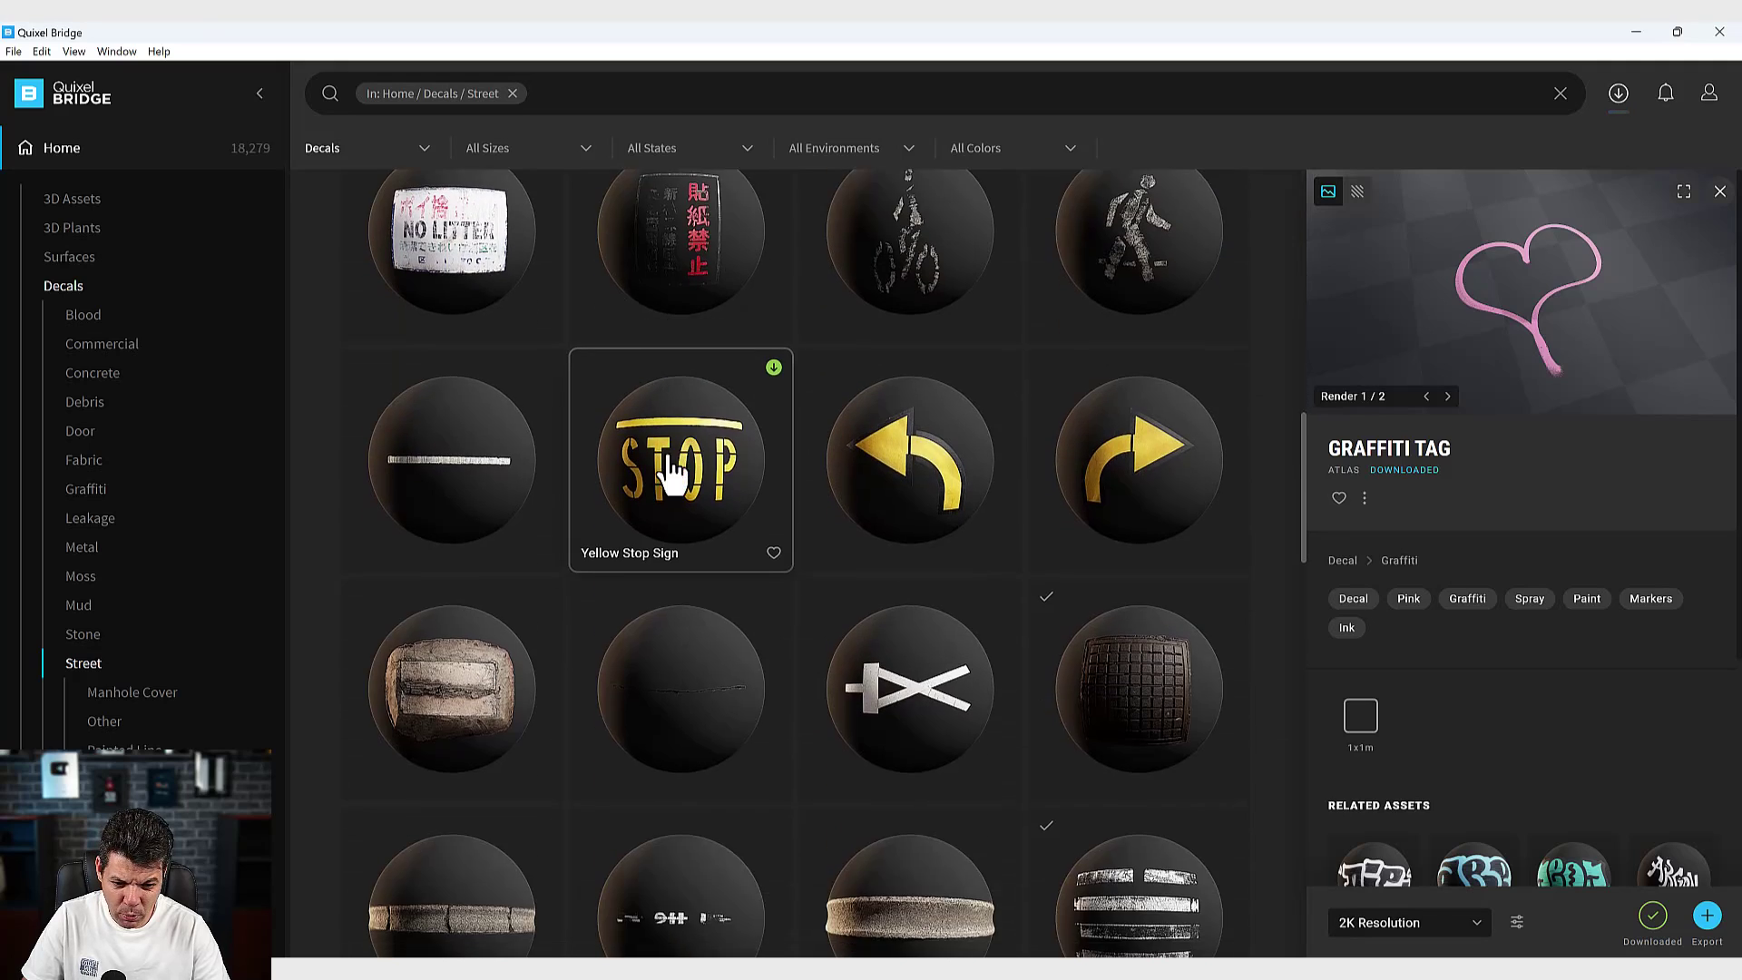
{"action": "scroll", "coordinate": [685, 545], "scroll_direction": "down", "scroll_amount": 3}
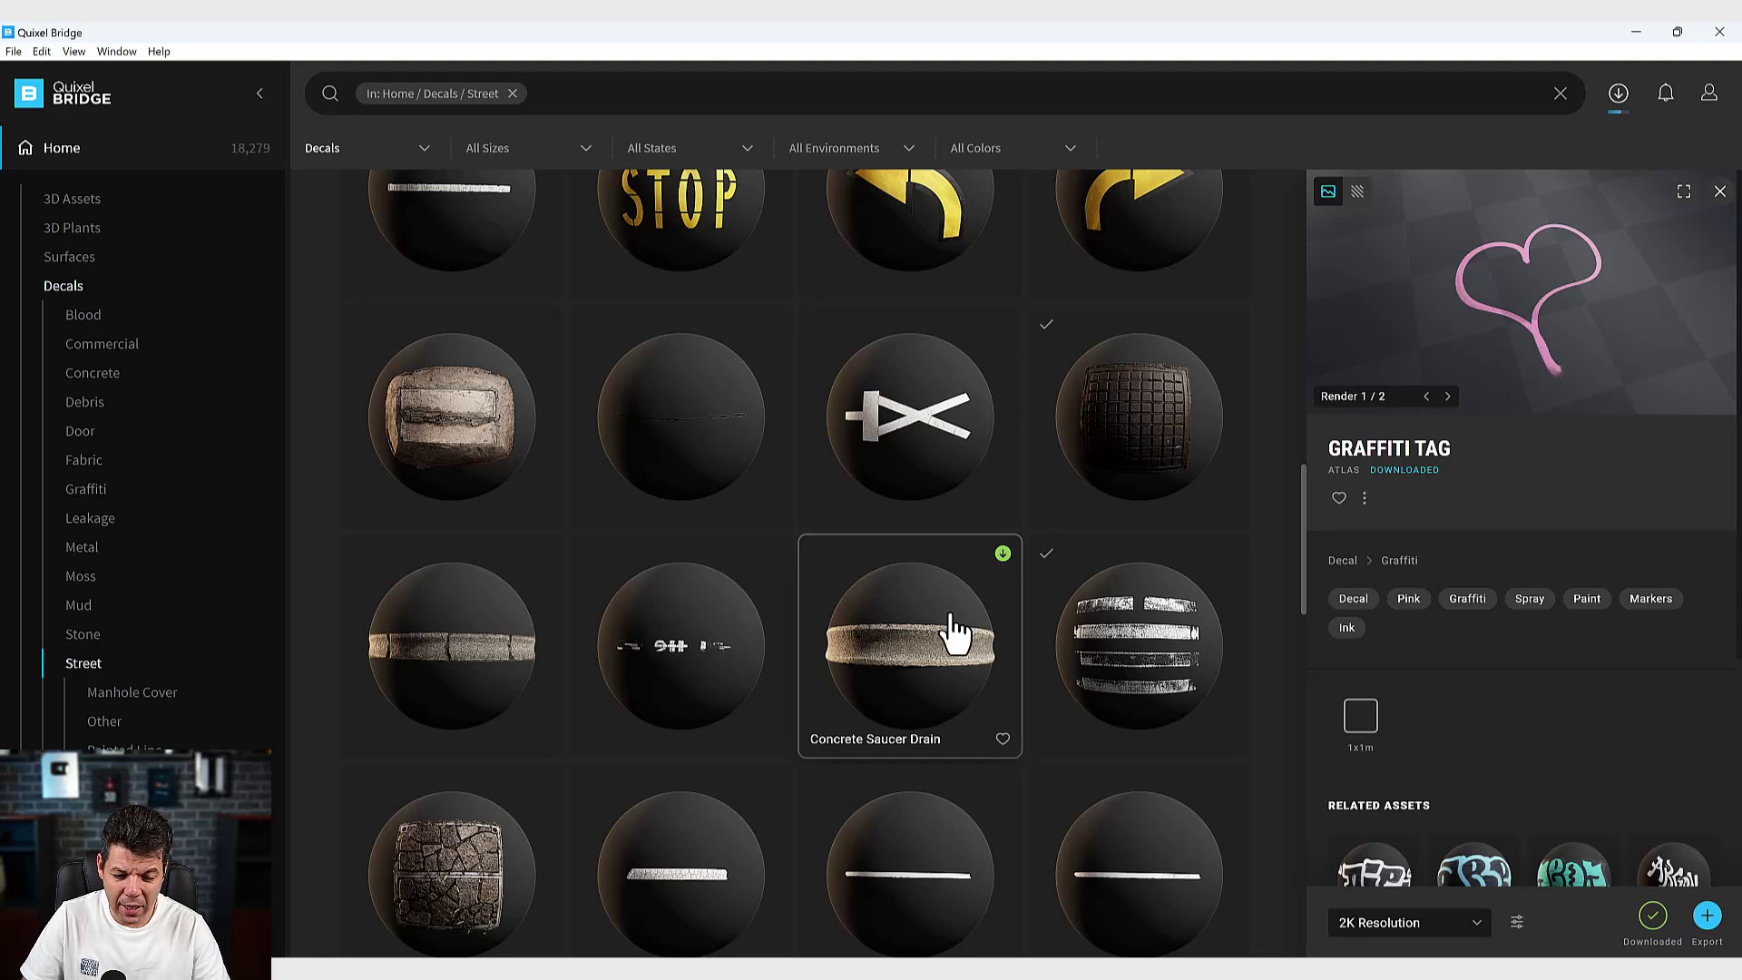
{"action": "scroll", "coordinate": [1089, 649], "scroll_direction": "down", "scroll_amount": 1}
{"action": "scroll", "coordinate": [1053, 608], "scroll_direction": "down", "scroll_amount": 2}
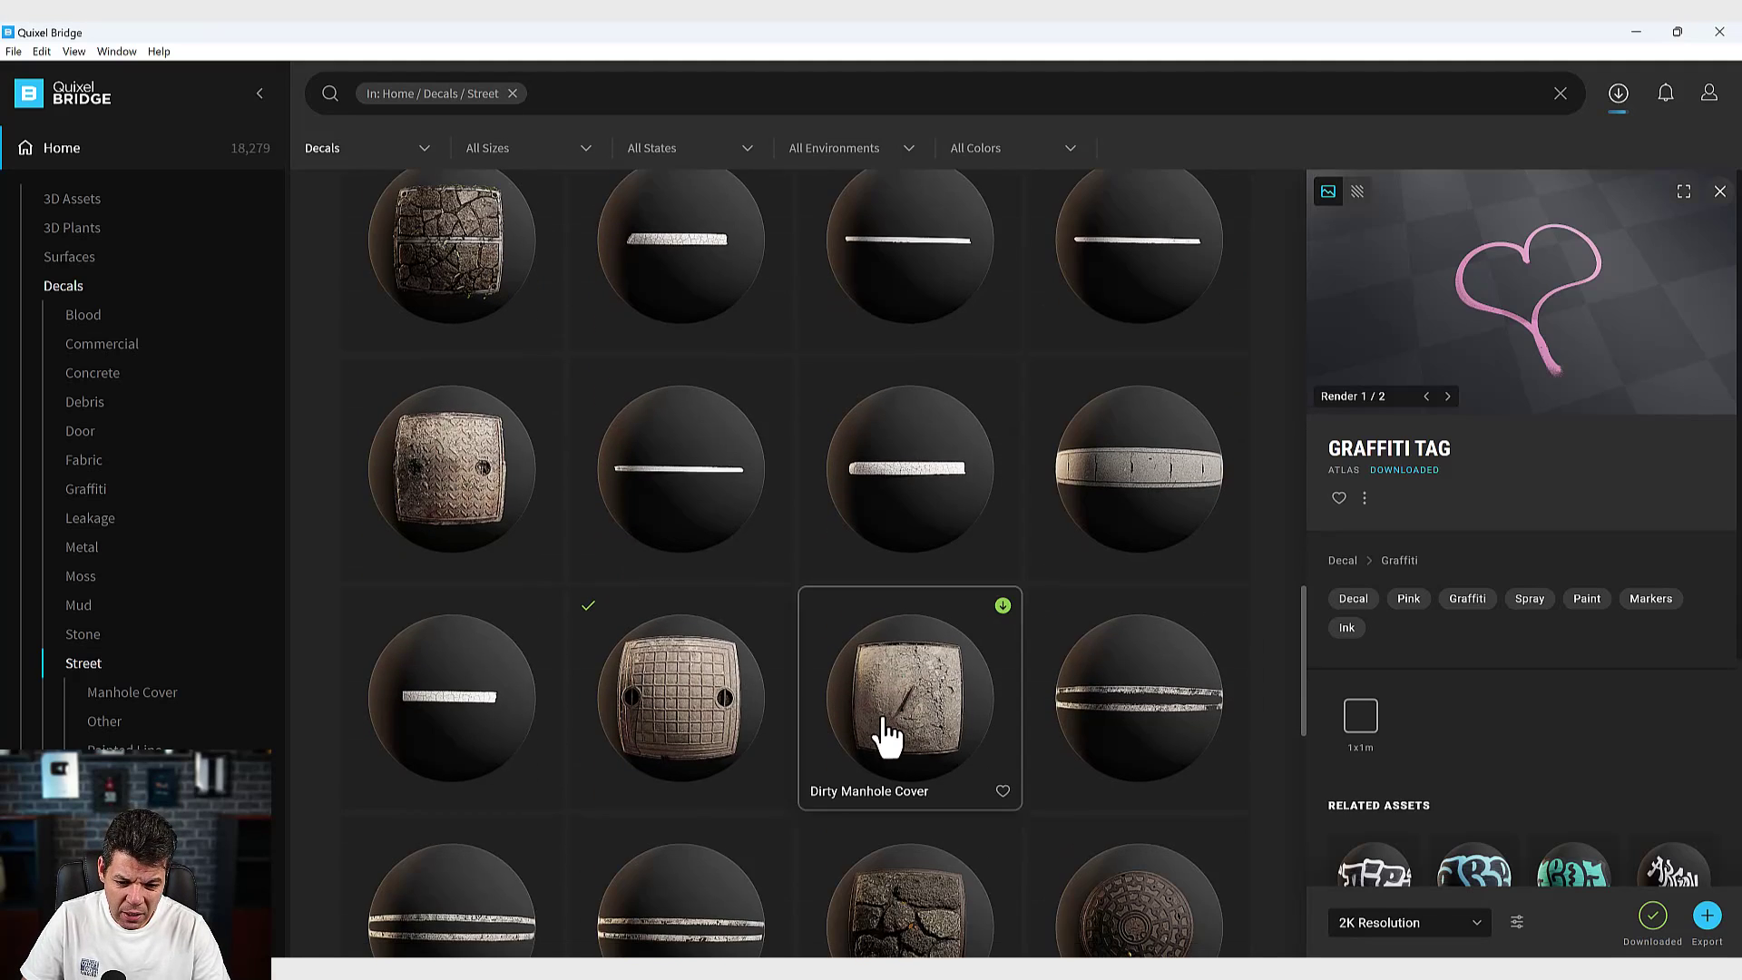
{"action": "scroll", "coordinate": [712, 744], "scroll_direction": "down", "scroll_amount": 1}
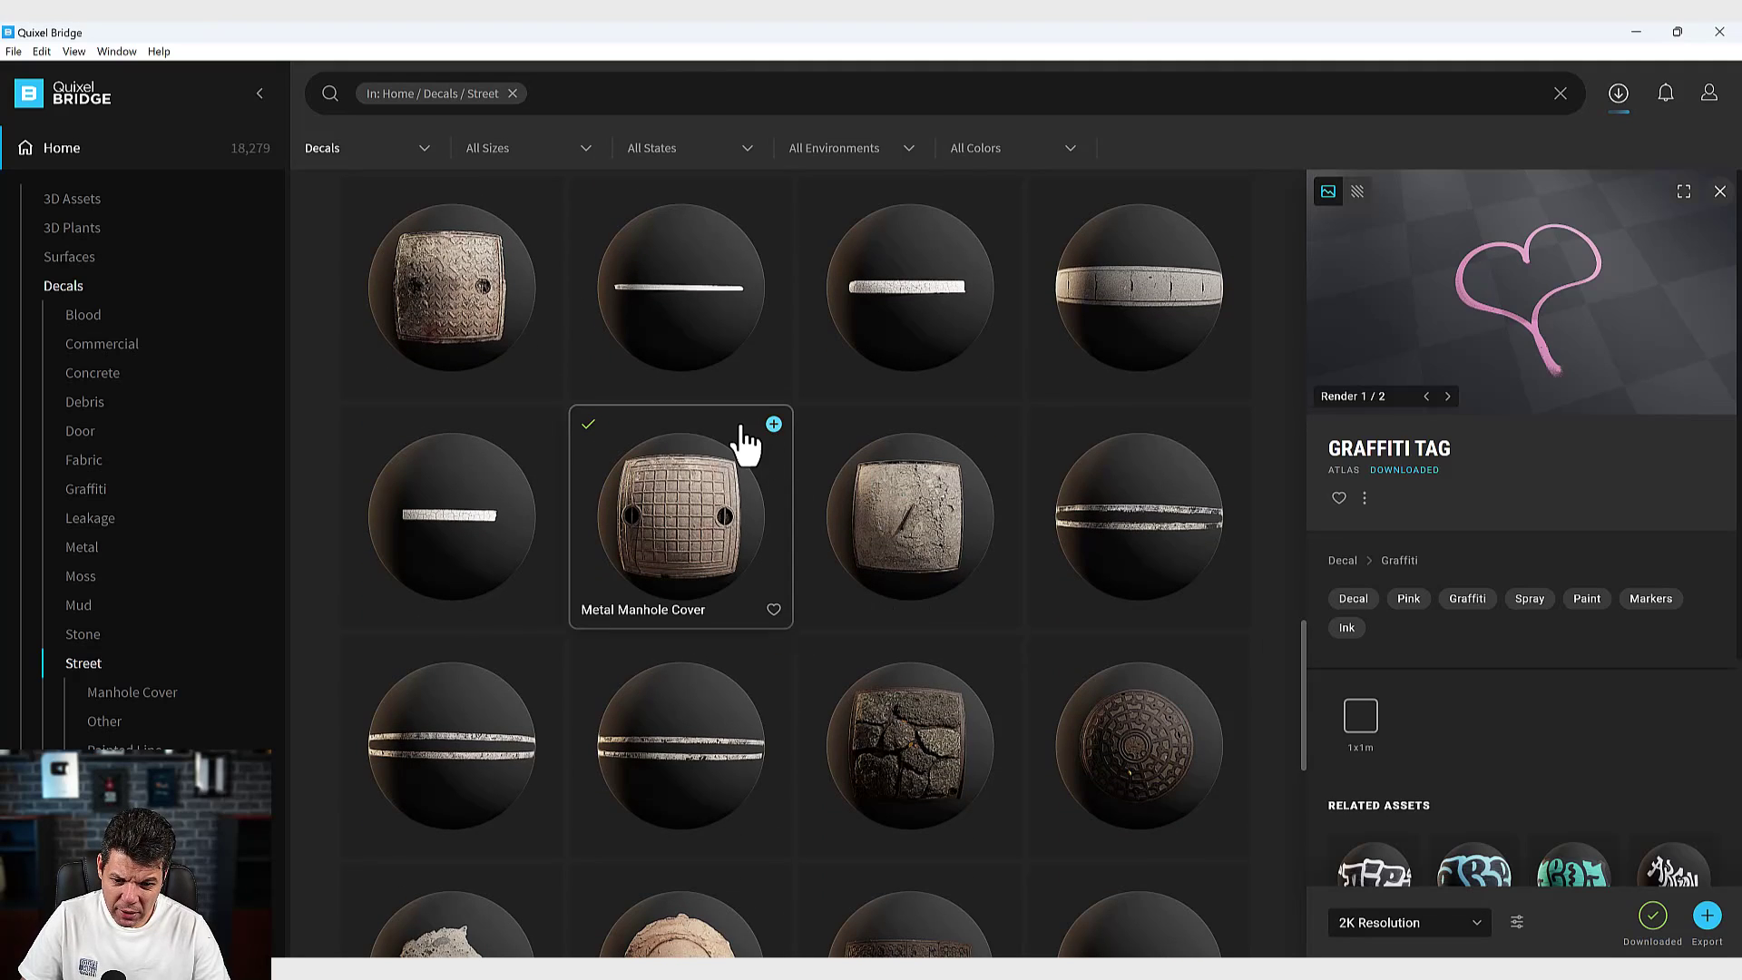
Select Metal Manhole Cover and show its downloaded files in Explorer.
{"action": "left_click", "coordinate": [739, 440]}
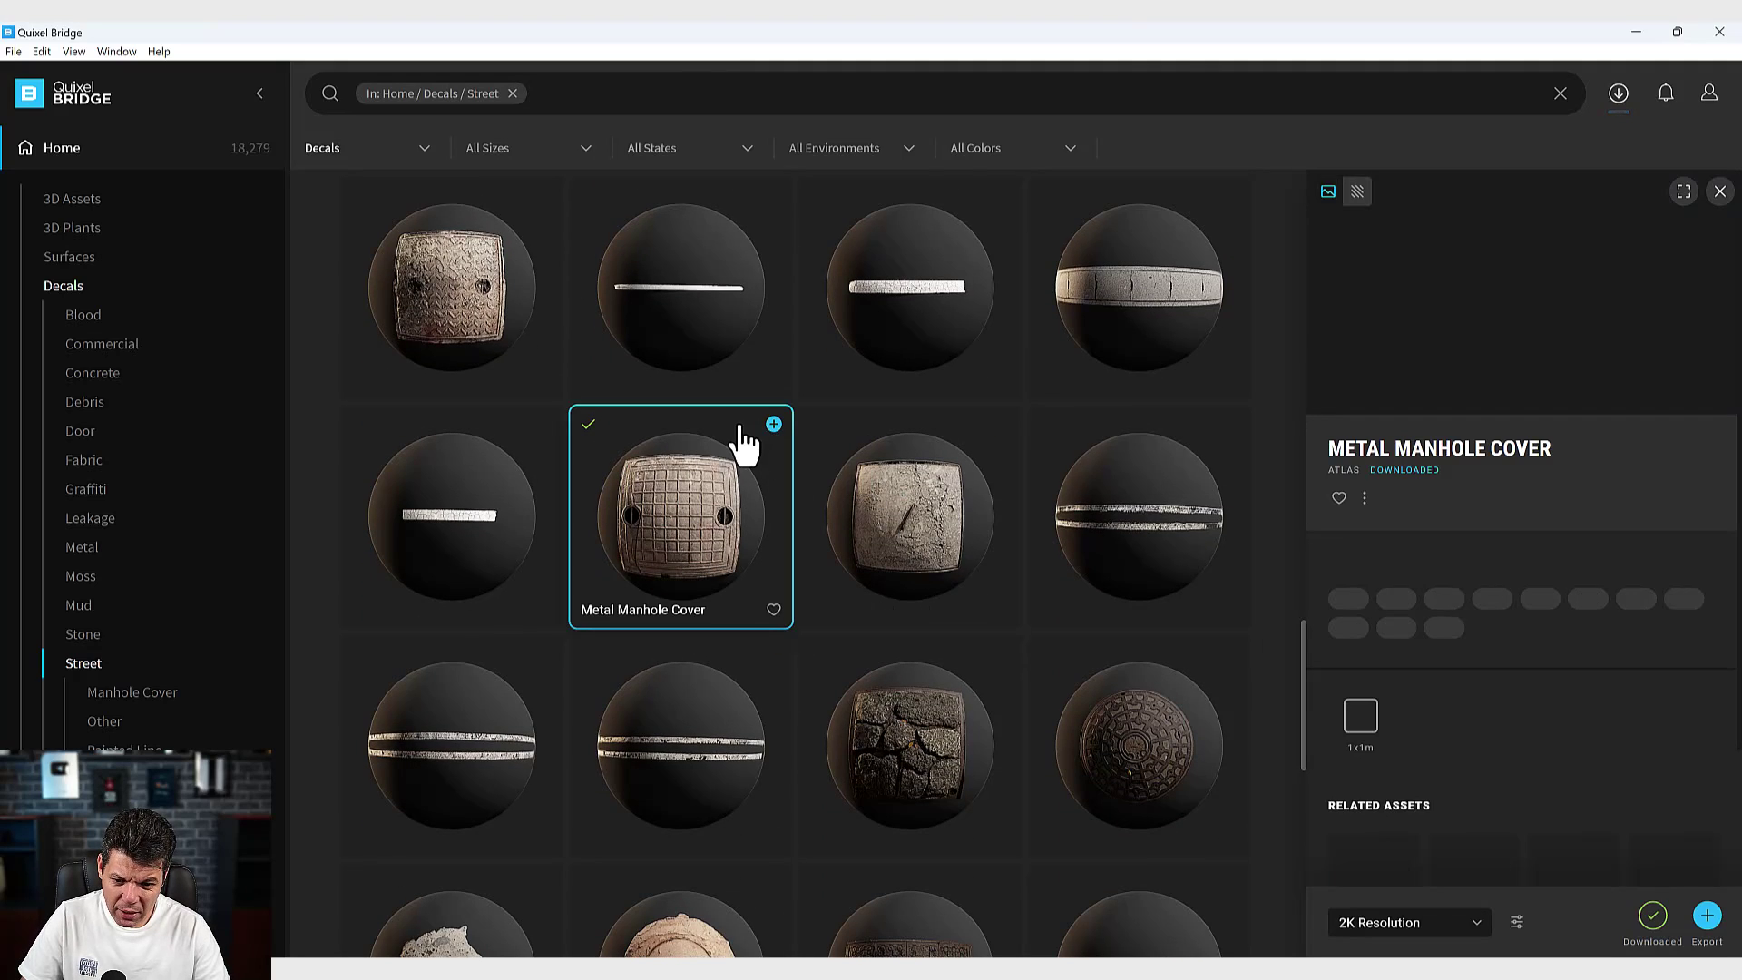
{"action": "left_click", "coordinate": [1364, 497]}
{"action": "left_click", "coordinate": [1392, 576]}
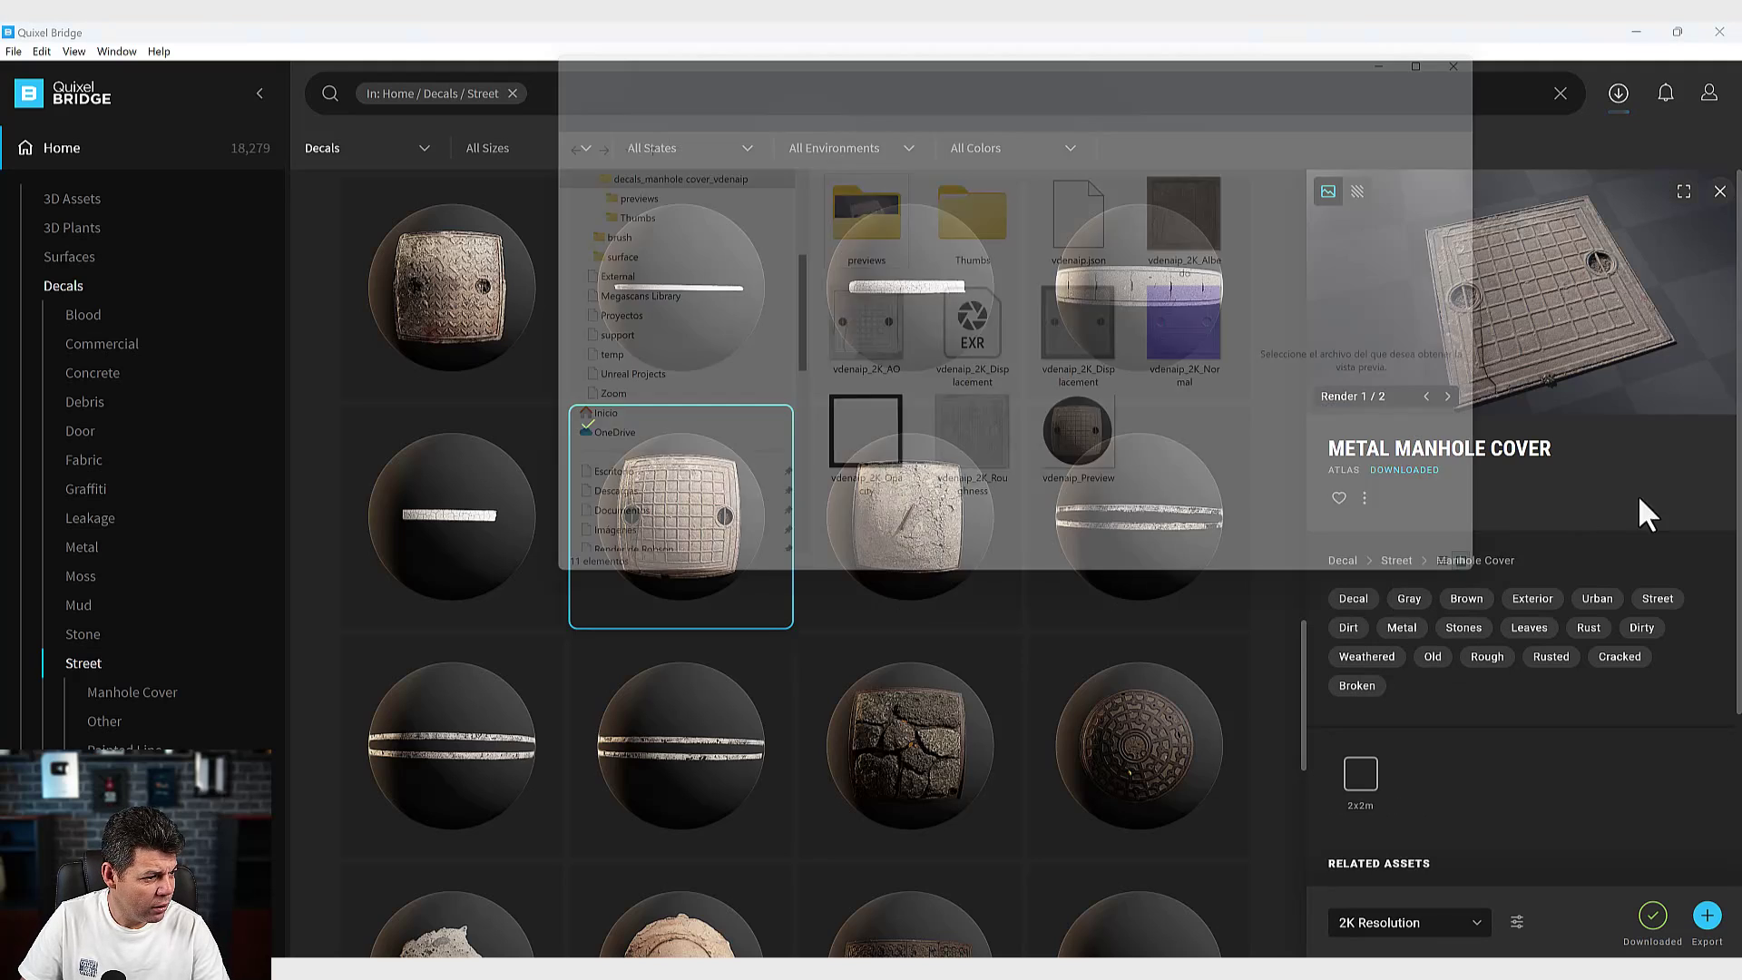
Maximize the texture folder and preview the Albedo, Normal and Displacement maps.
{"action": "left_click", "coordinate": [1469, 41]}
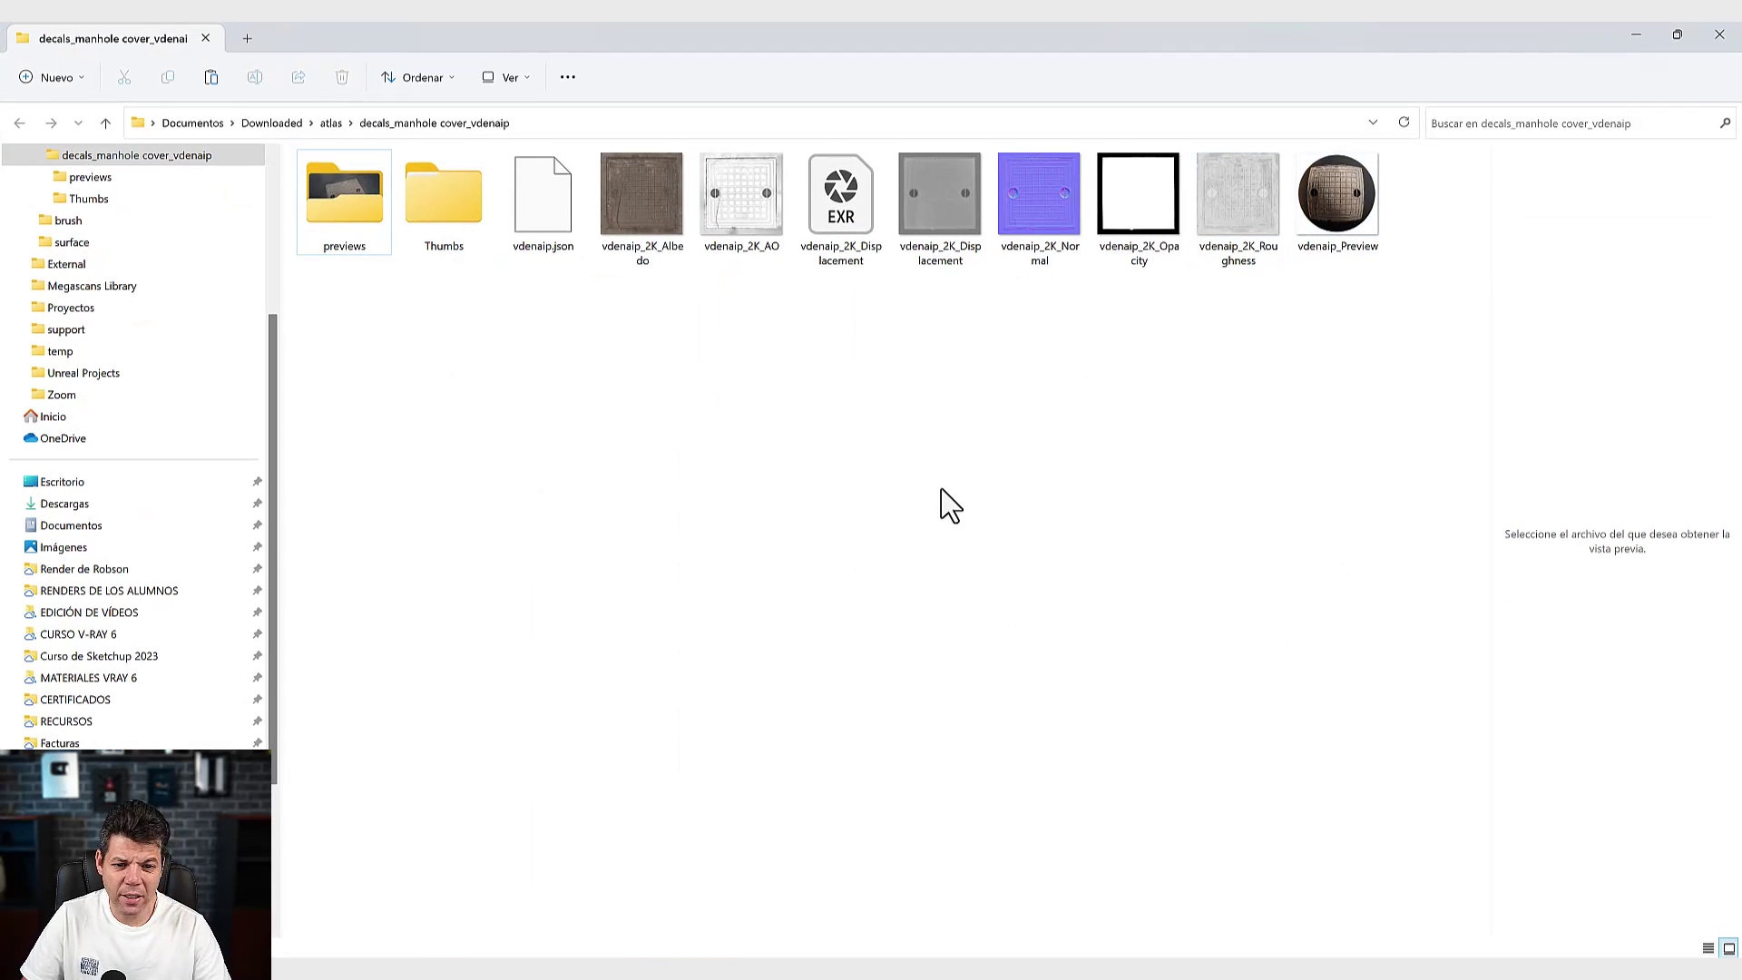
{"action": "left_click", "coordinate": [675, 236]}
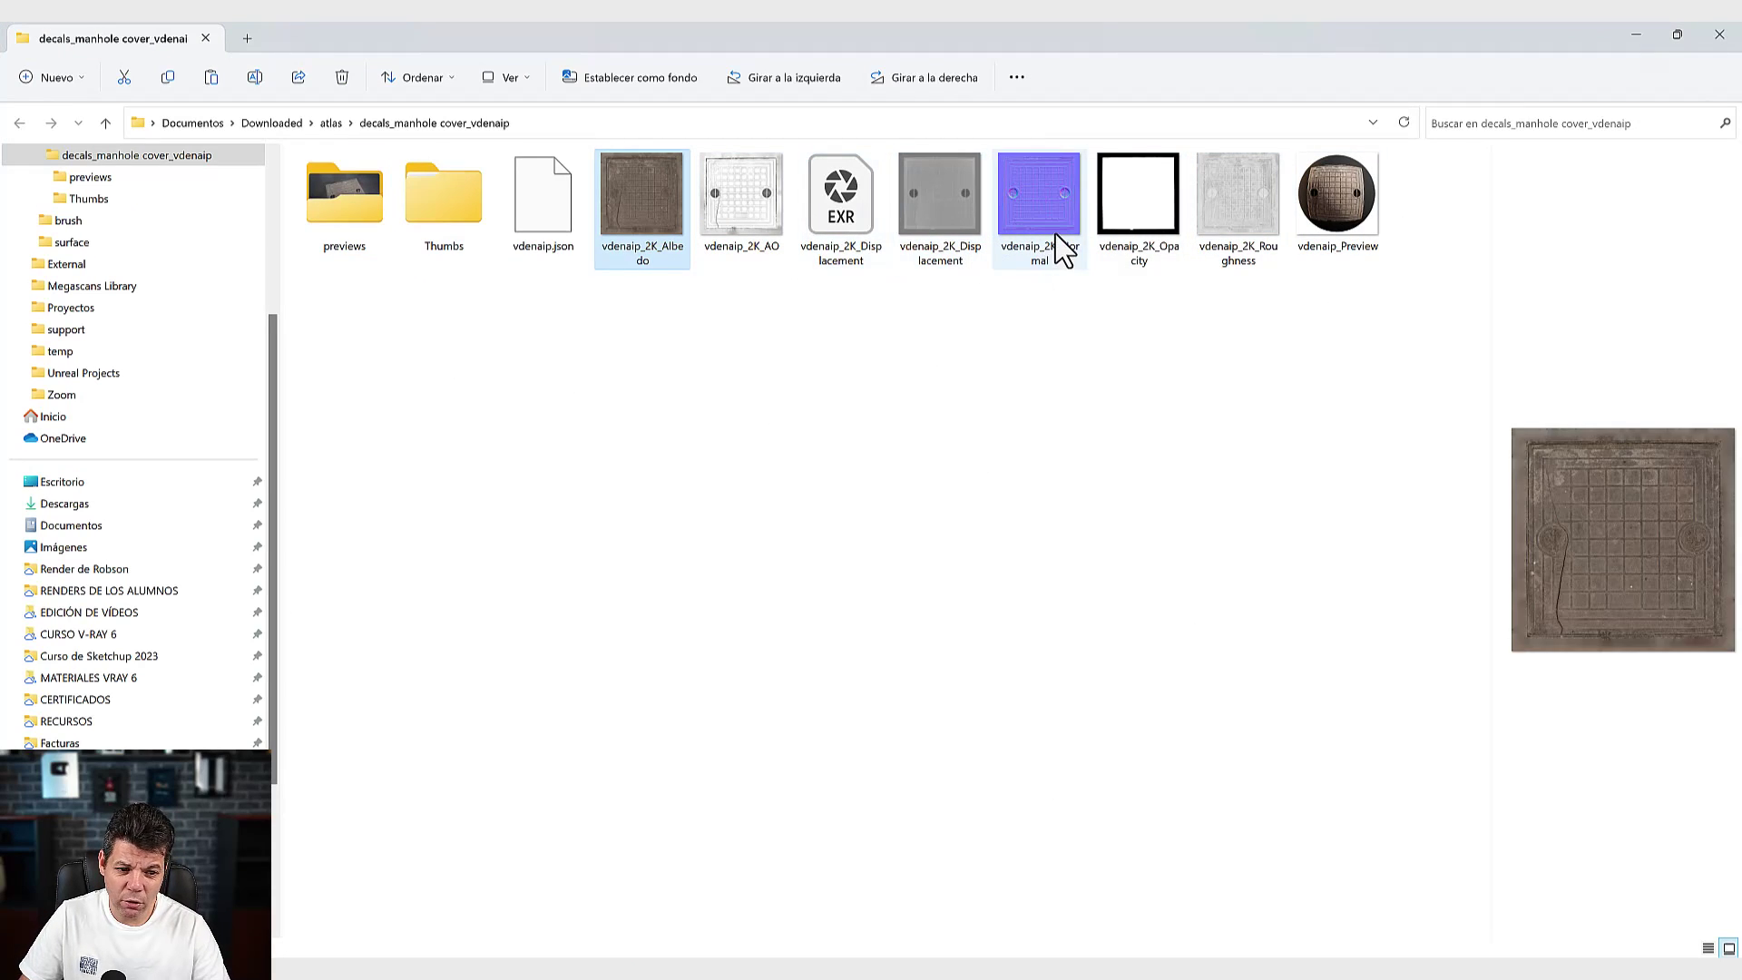
{"action": "left_click", "coordinate": [1057, 250]}
{"action": "left_click", "coordinate": [972, 247]}
{"action": "left_click", "coordinate": [686, 226]}
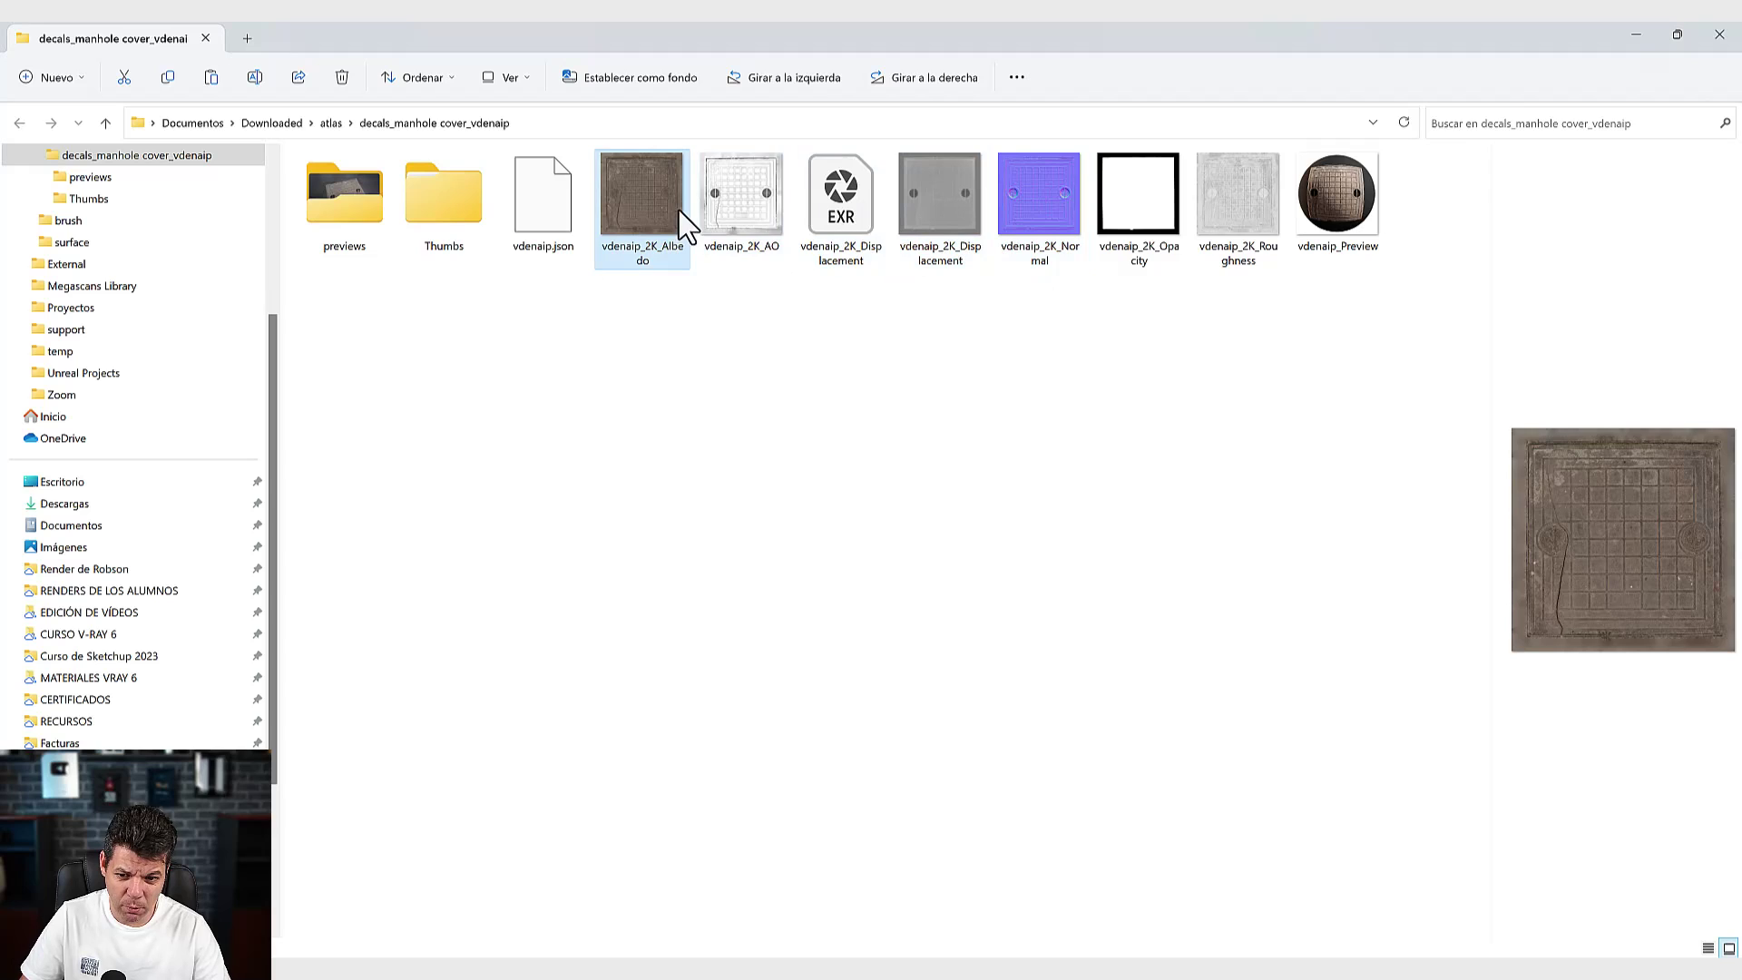
Close Explorer, hide Quixel Bridge, and open the V-Ray Asset Editor in SketchUp.
{"action": "left_click", "coordinate": [1636, 33]}
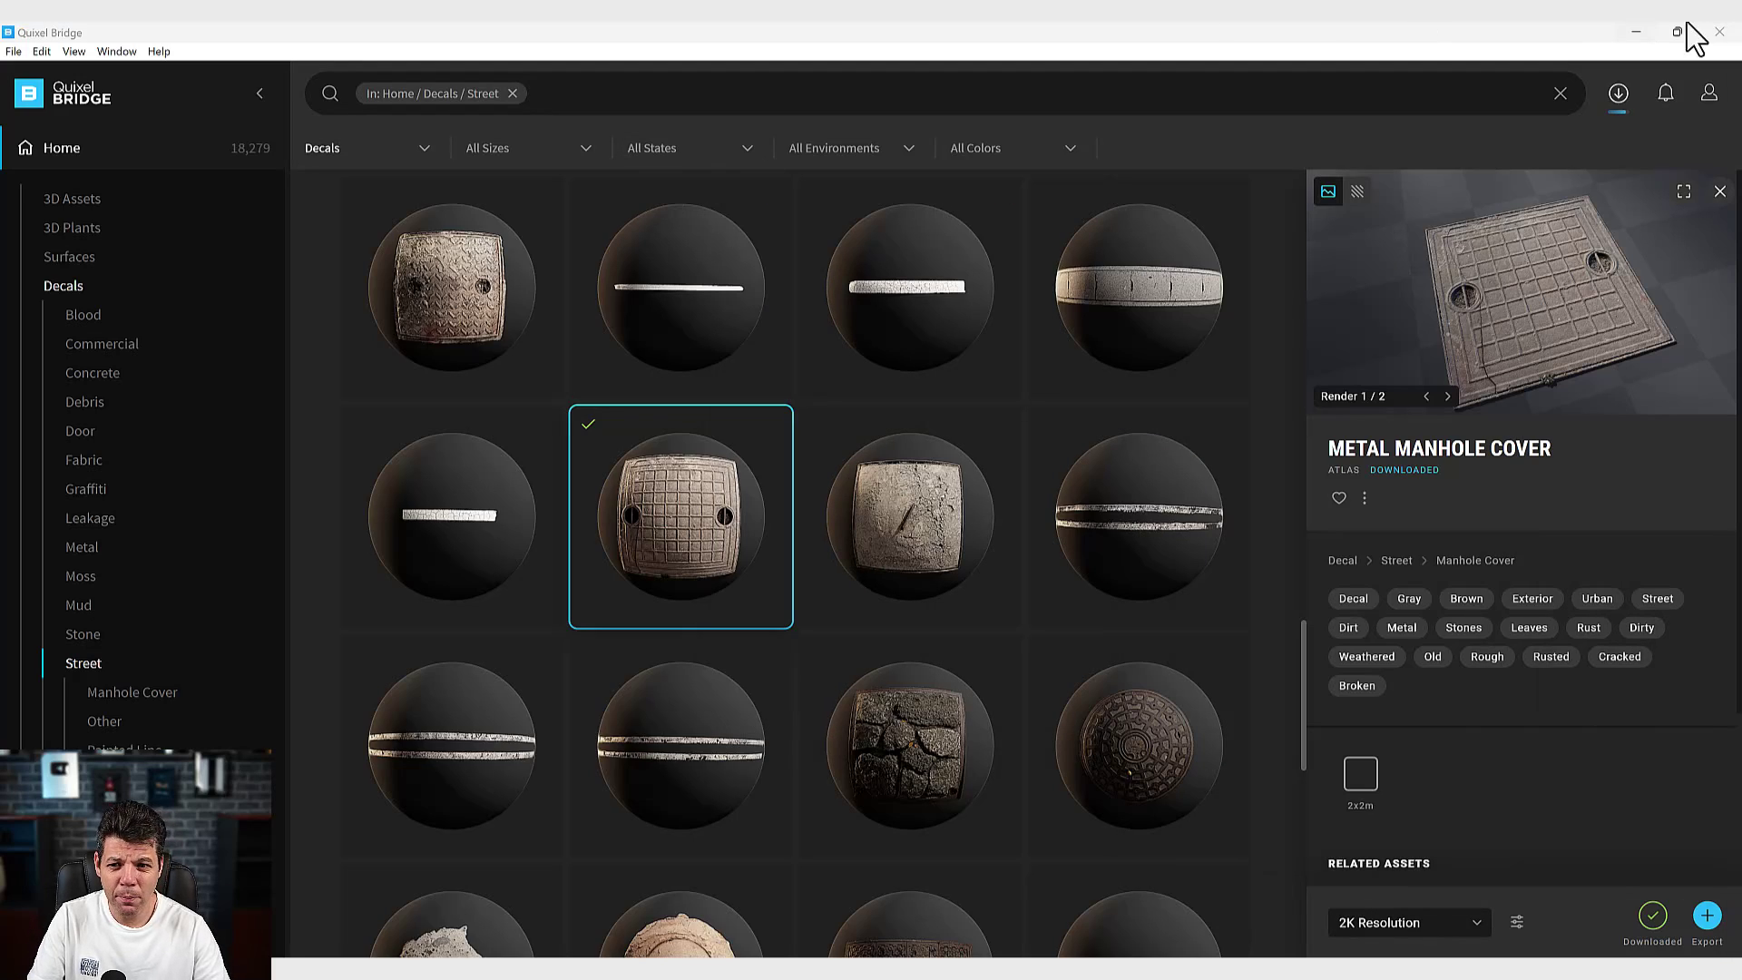
{"action": "left_click", "coordinate": [1639, 33]}
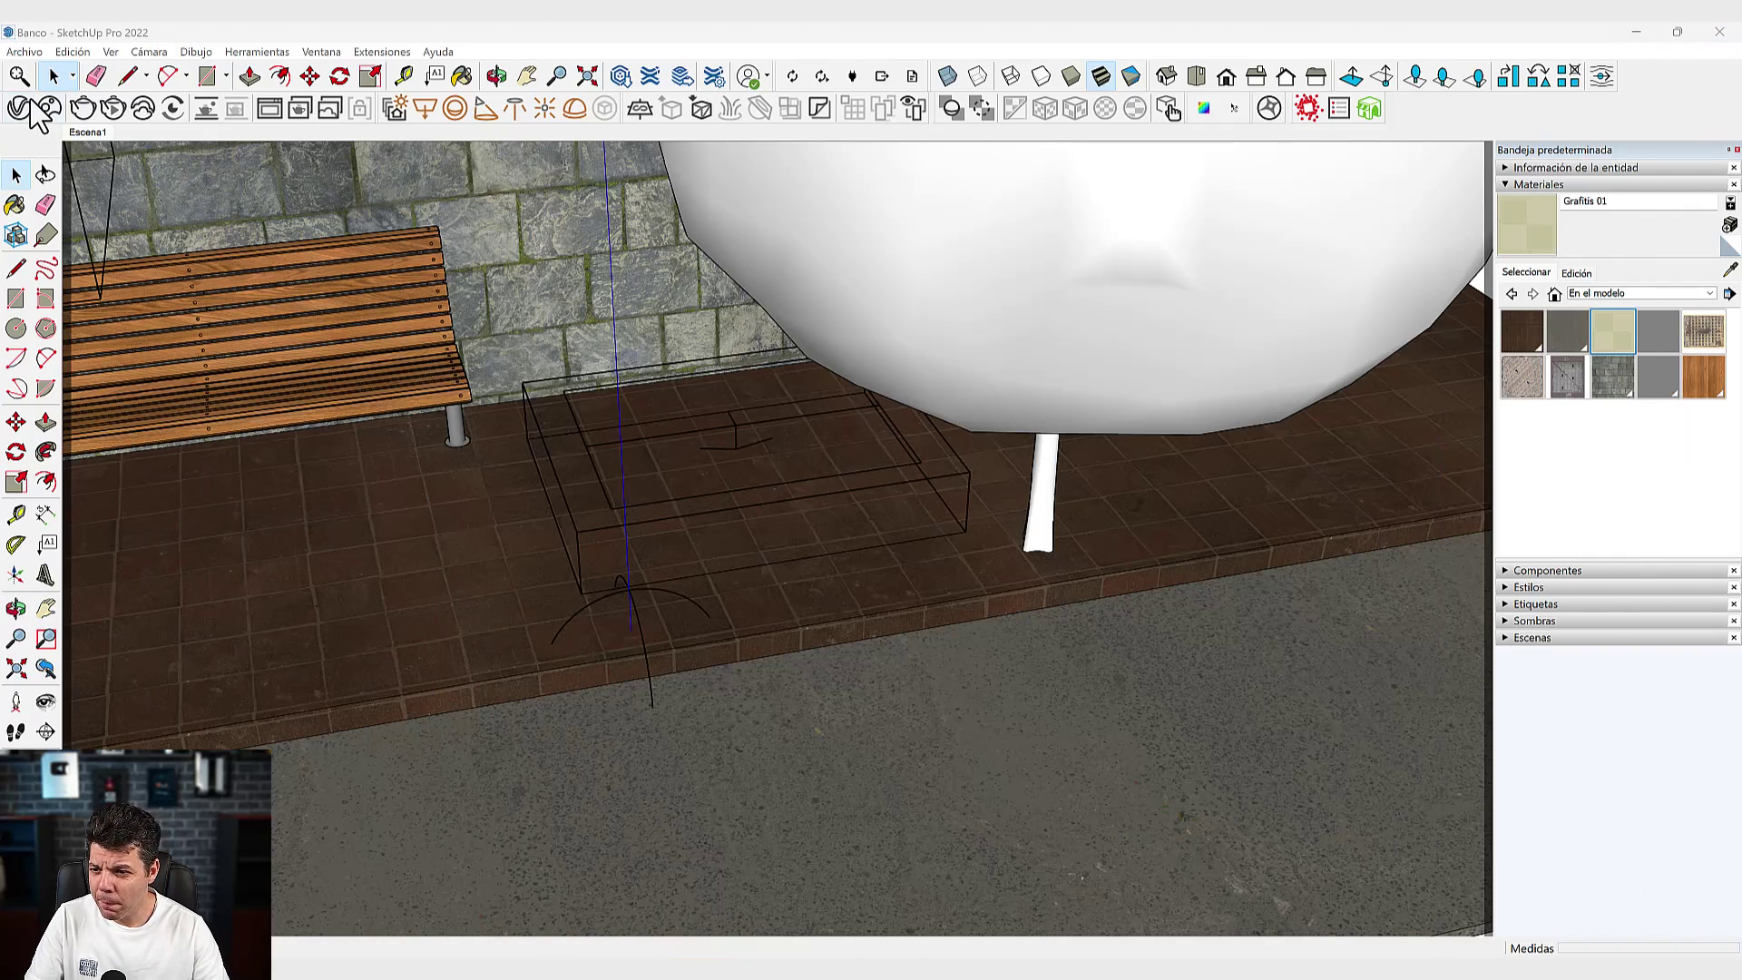
{"action": "left_click", "coordinate": [19, 108]}
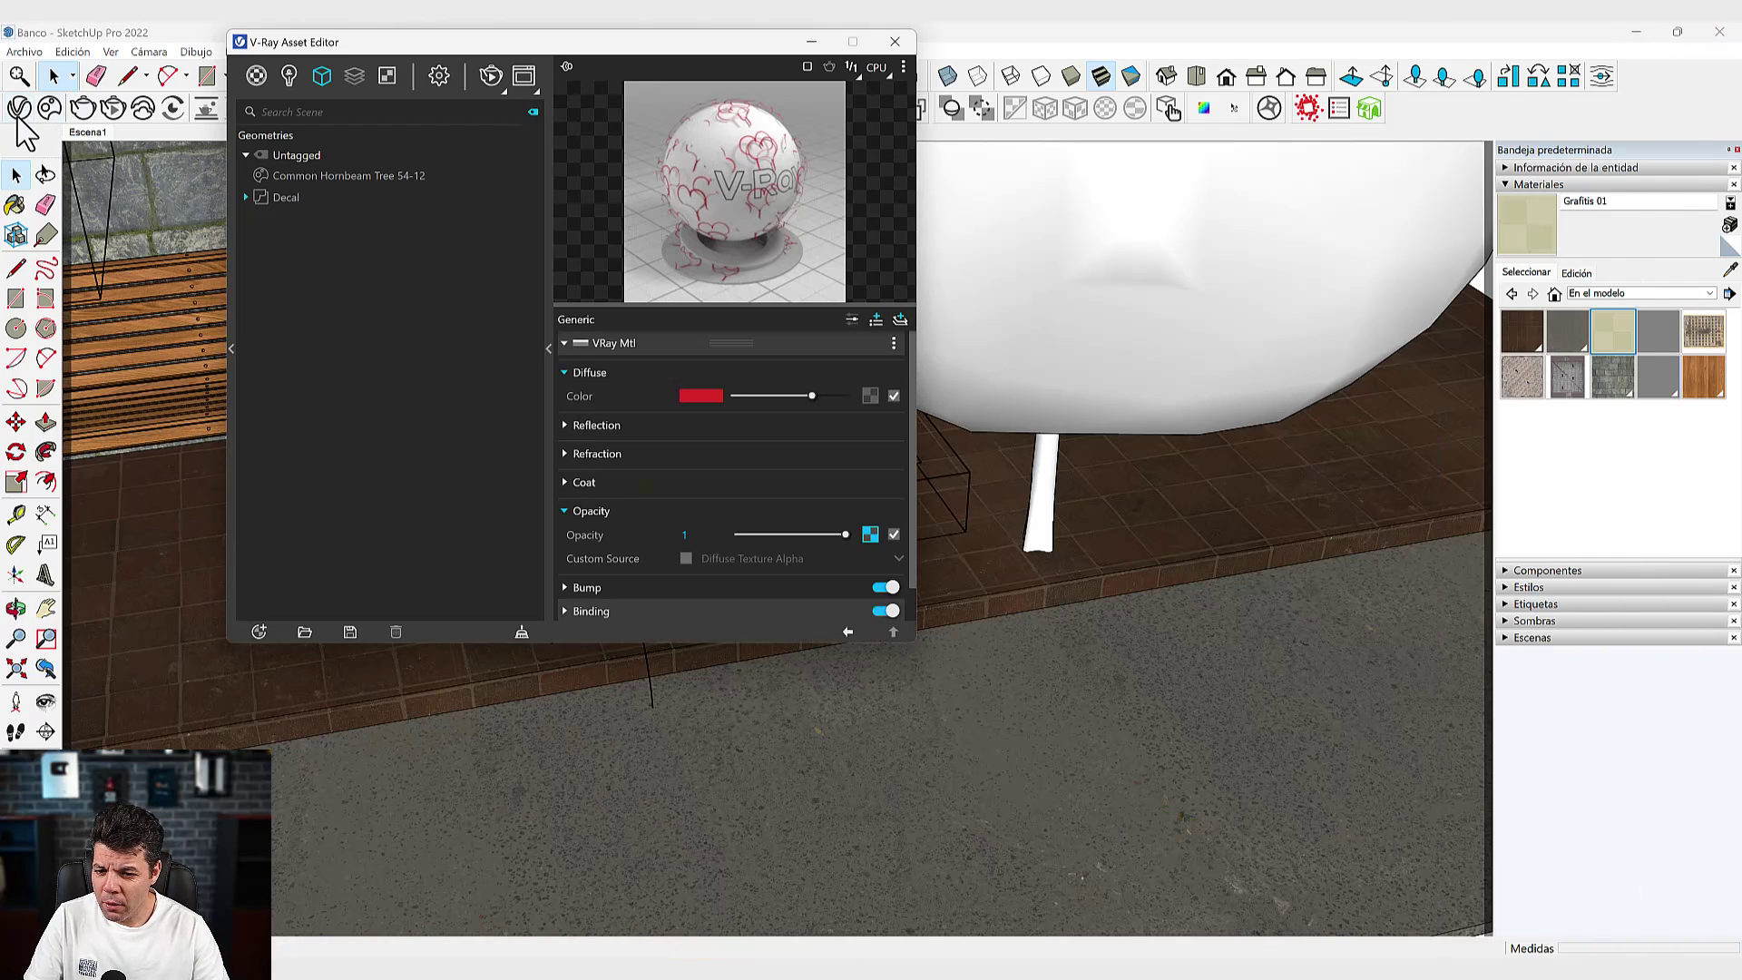
Create a Generic V-Ray material named 'Boca de lobo' in the Materials list.
{"action": "left_click", "coordinate": [255, 72]}
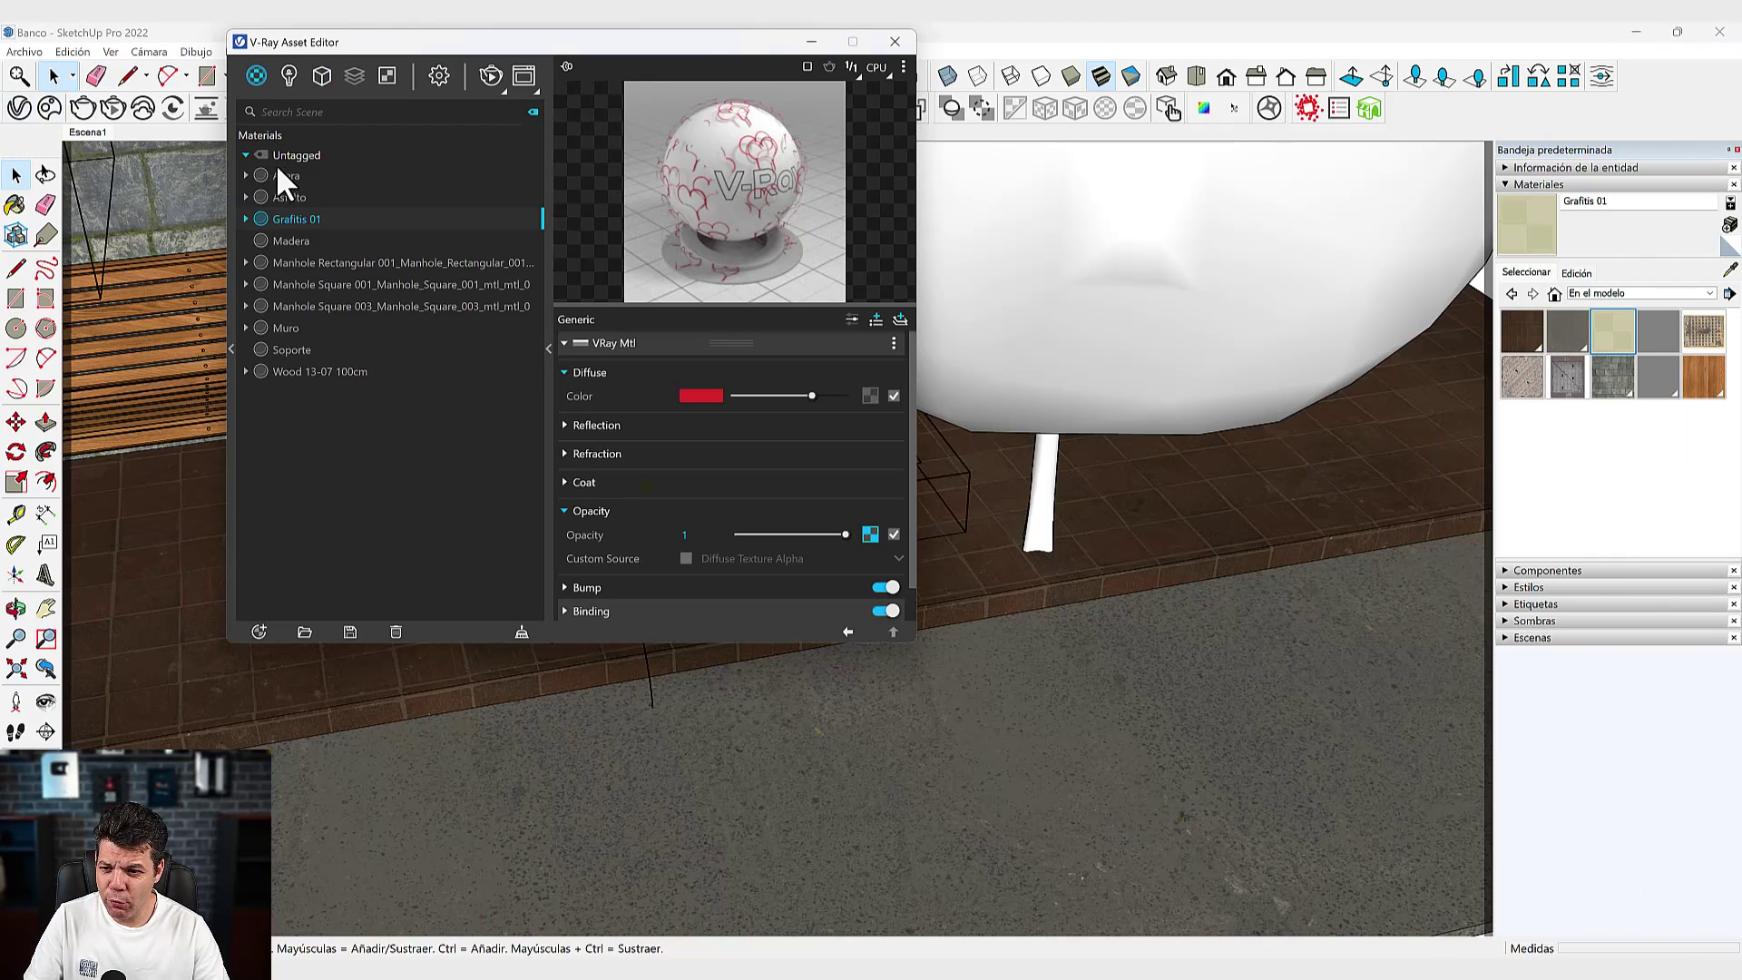
{"action": "right_click", "coordinate": [262, 86]}
{"action": "left_click", "coordinate": [302, 110]}
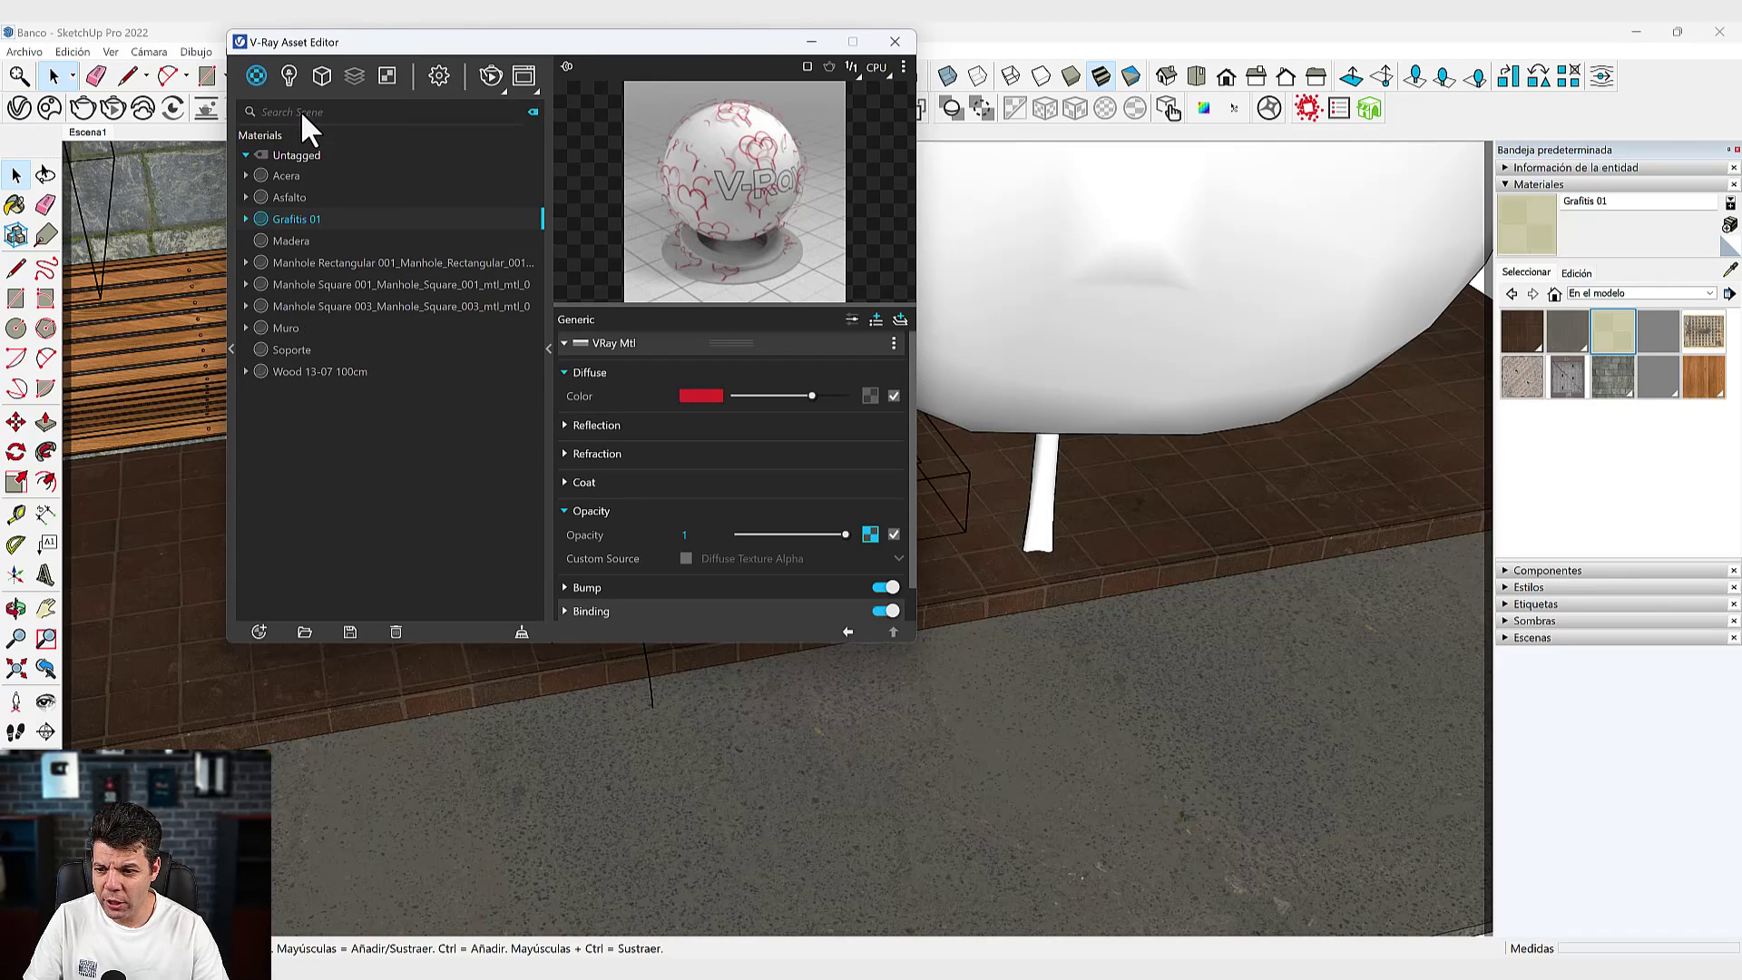
{"action": "double_click", "coordinate": [273, 220]}
{"action": "type", "text": "Boca de lobo"}
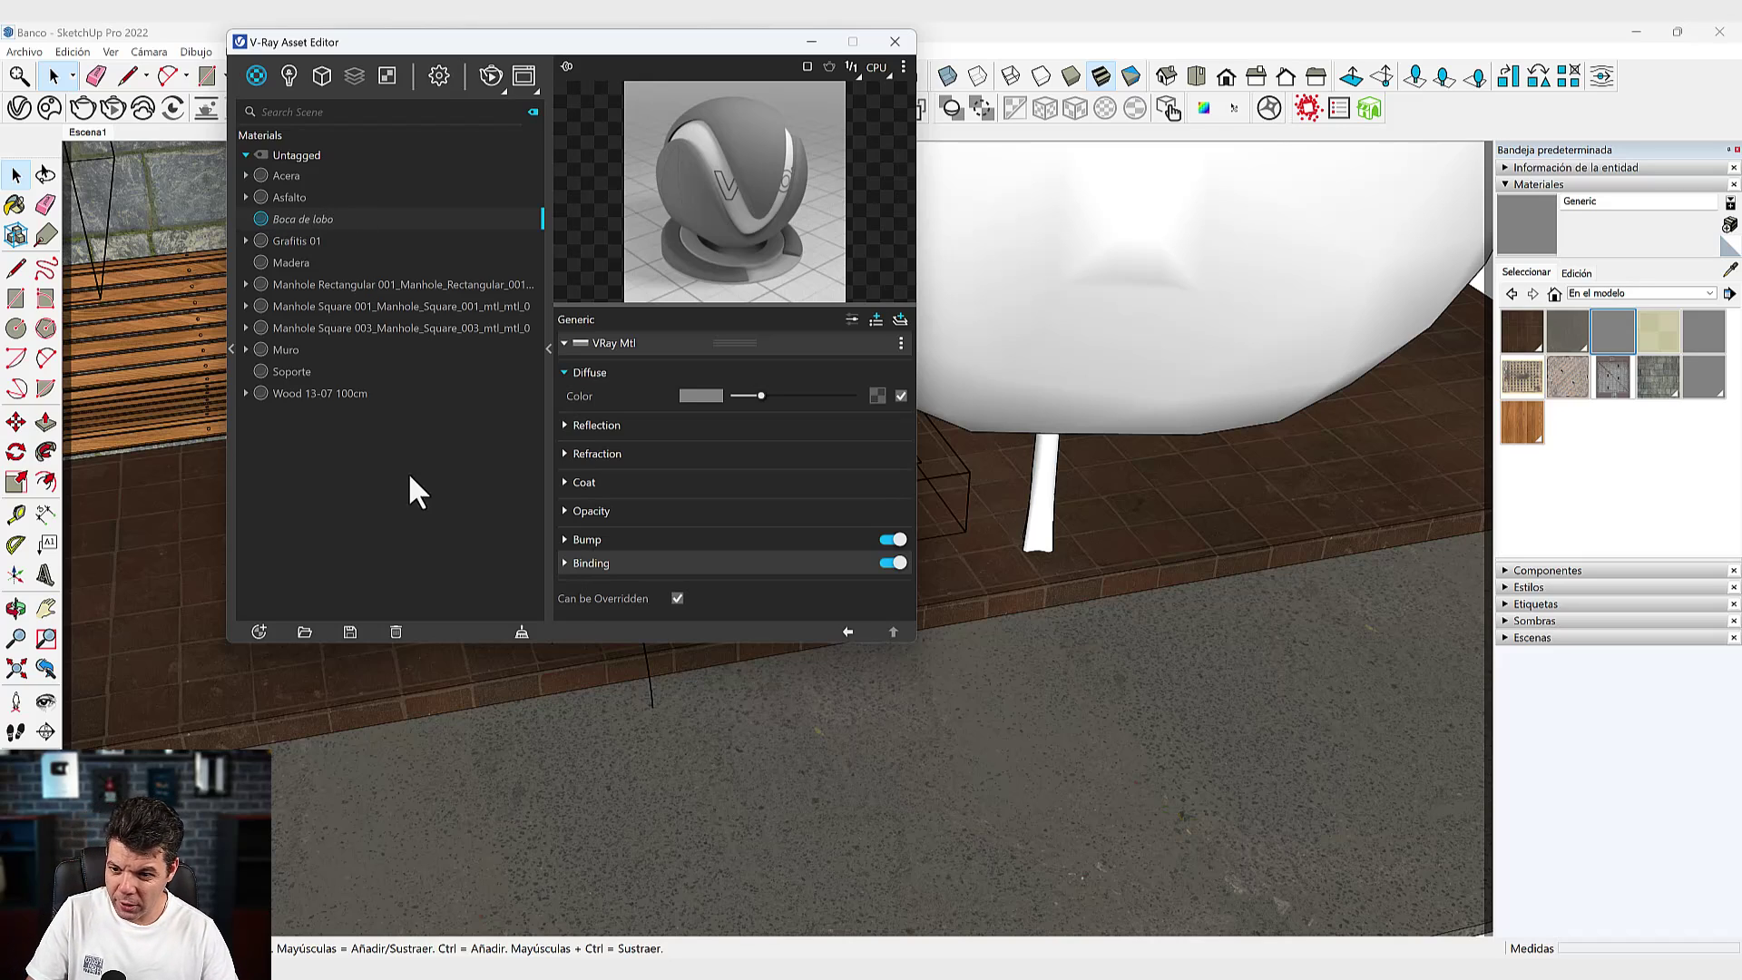
{"action": "key", "text": "Return"}
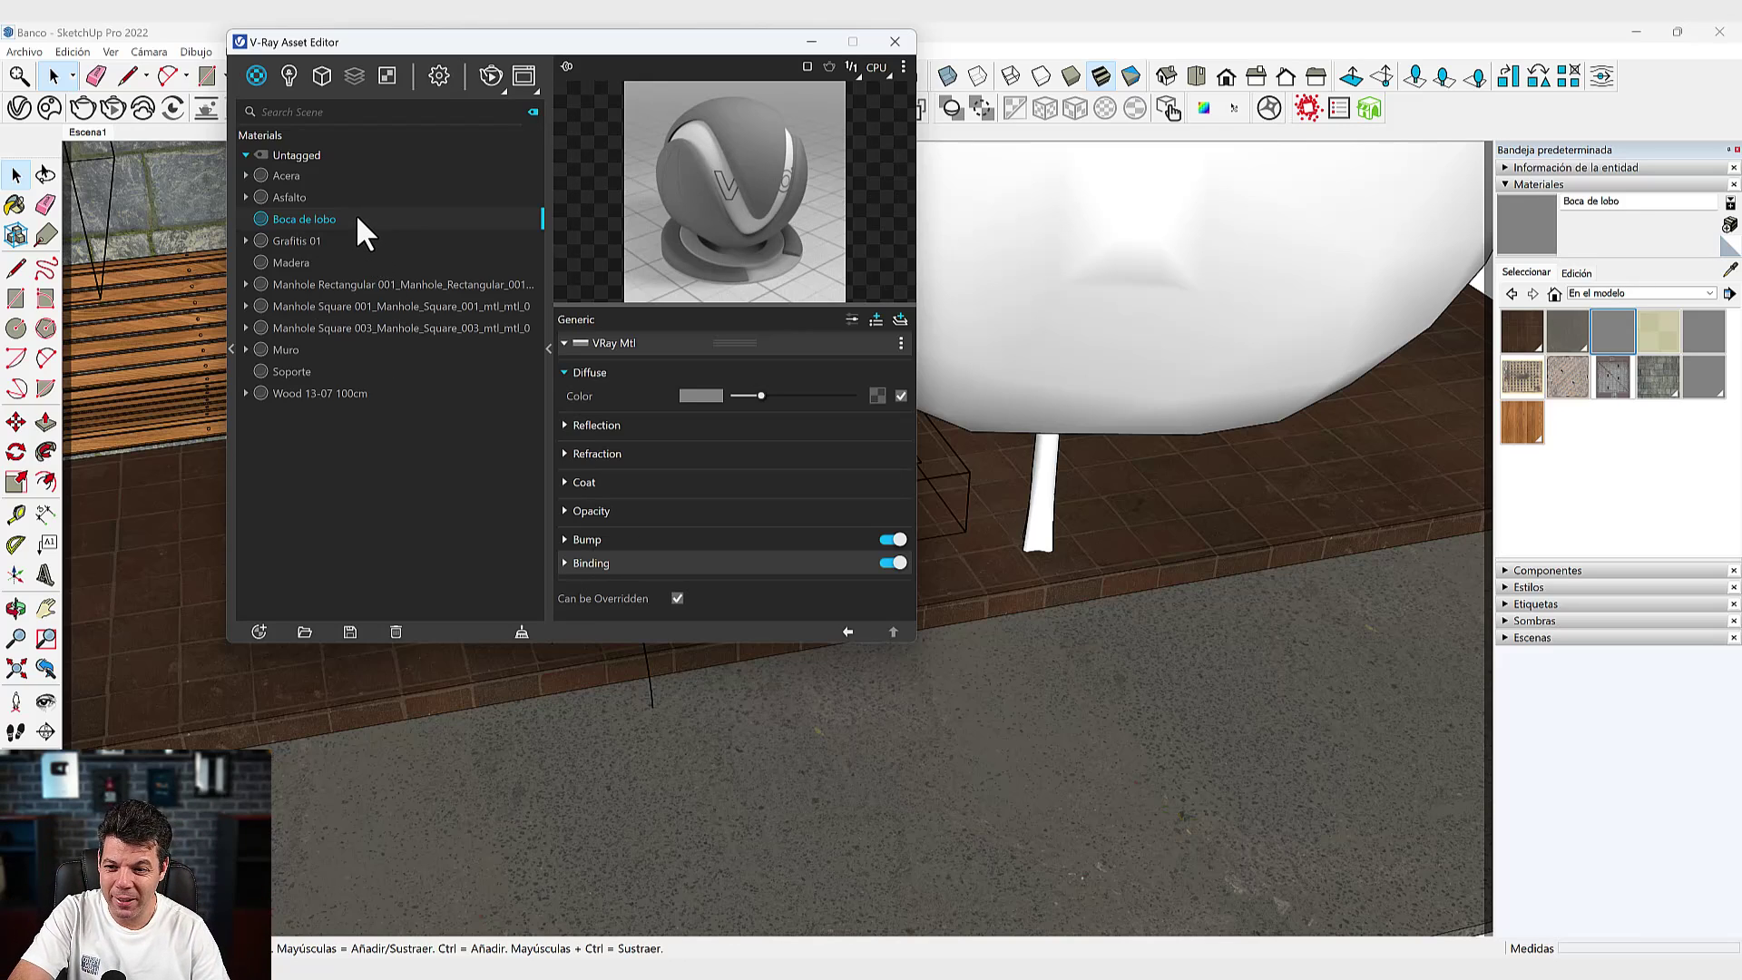
{"action": "left_click_drag", "start_coordinate": [622, 49], "coordinate": [839, 58]}
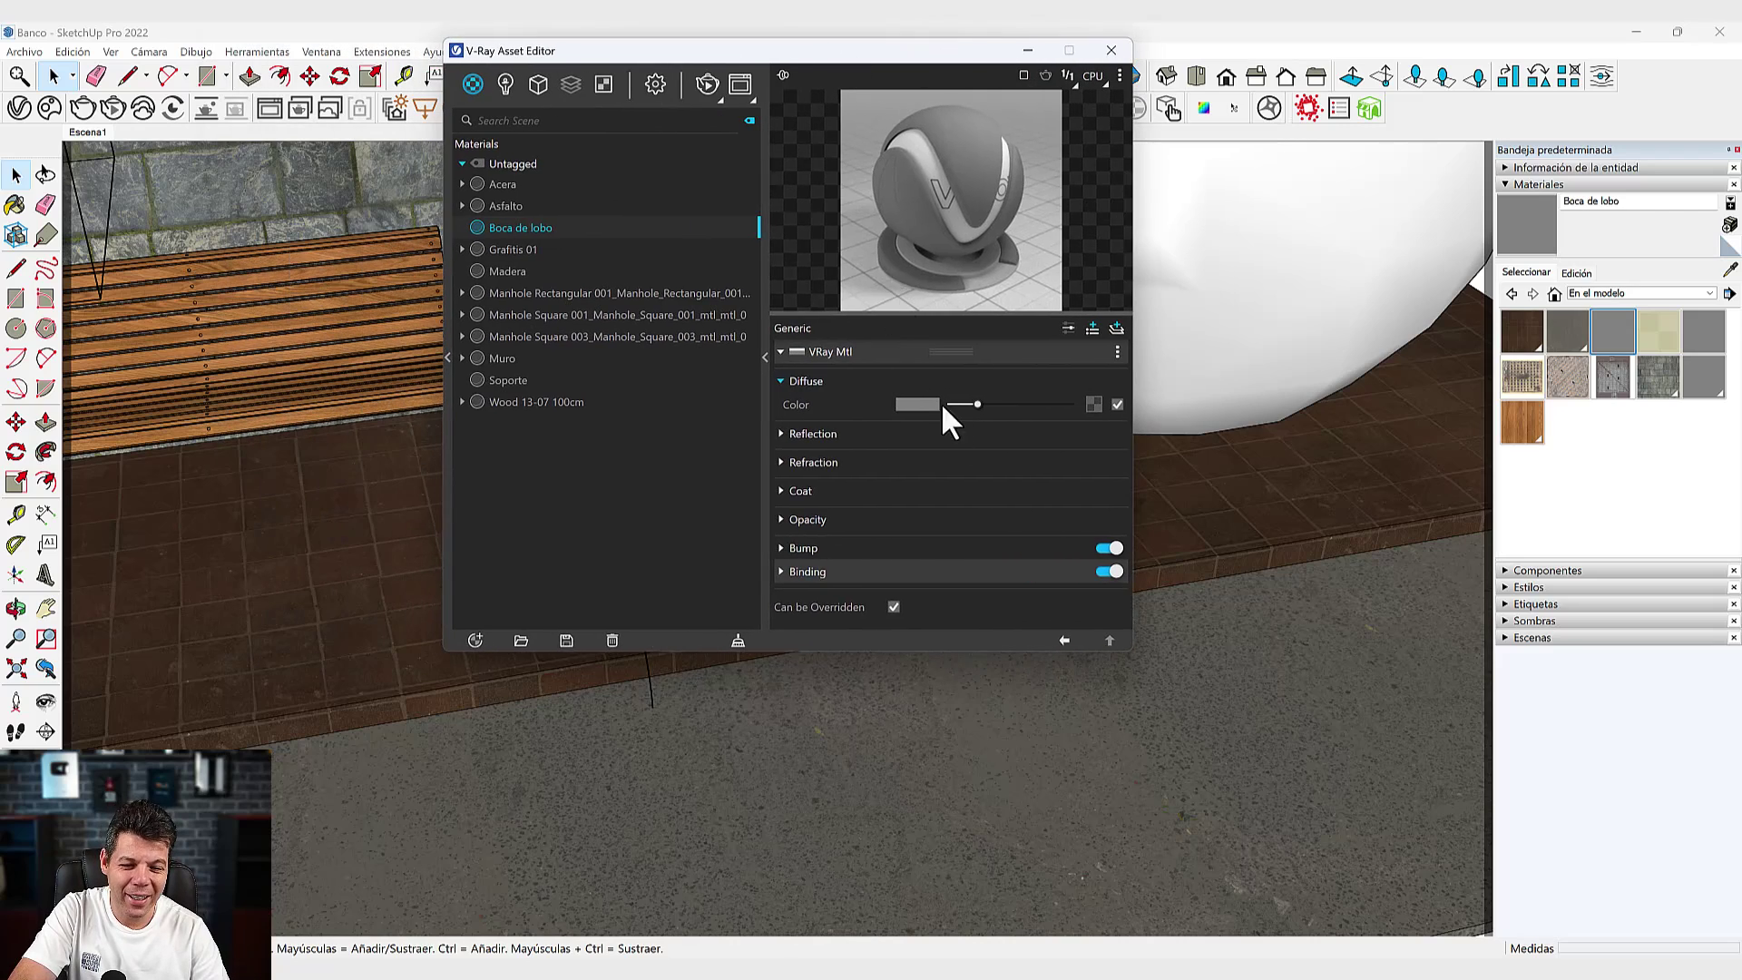
Load the manhole albedo as diffuse, set reflection to full white, and add a glossiness texture.
{"action": "left_click_drag", "start_coordinate": [1613, 377], "coordinate": [1093, 403]}
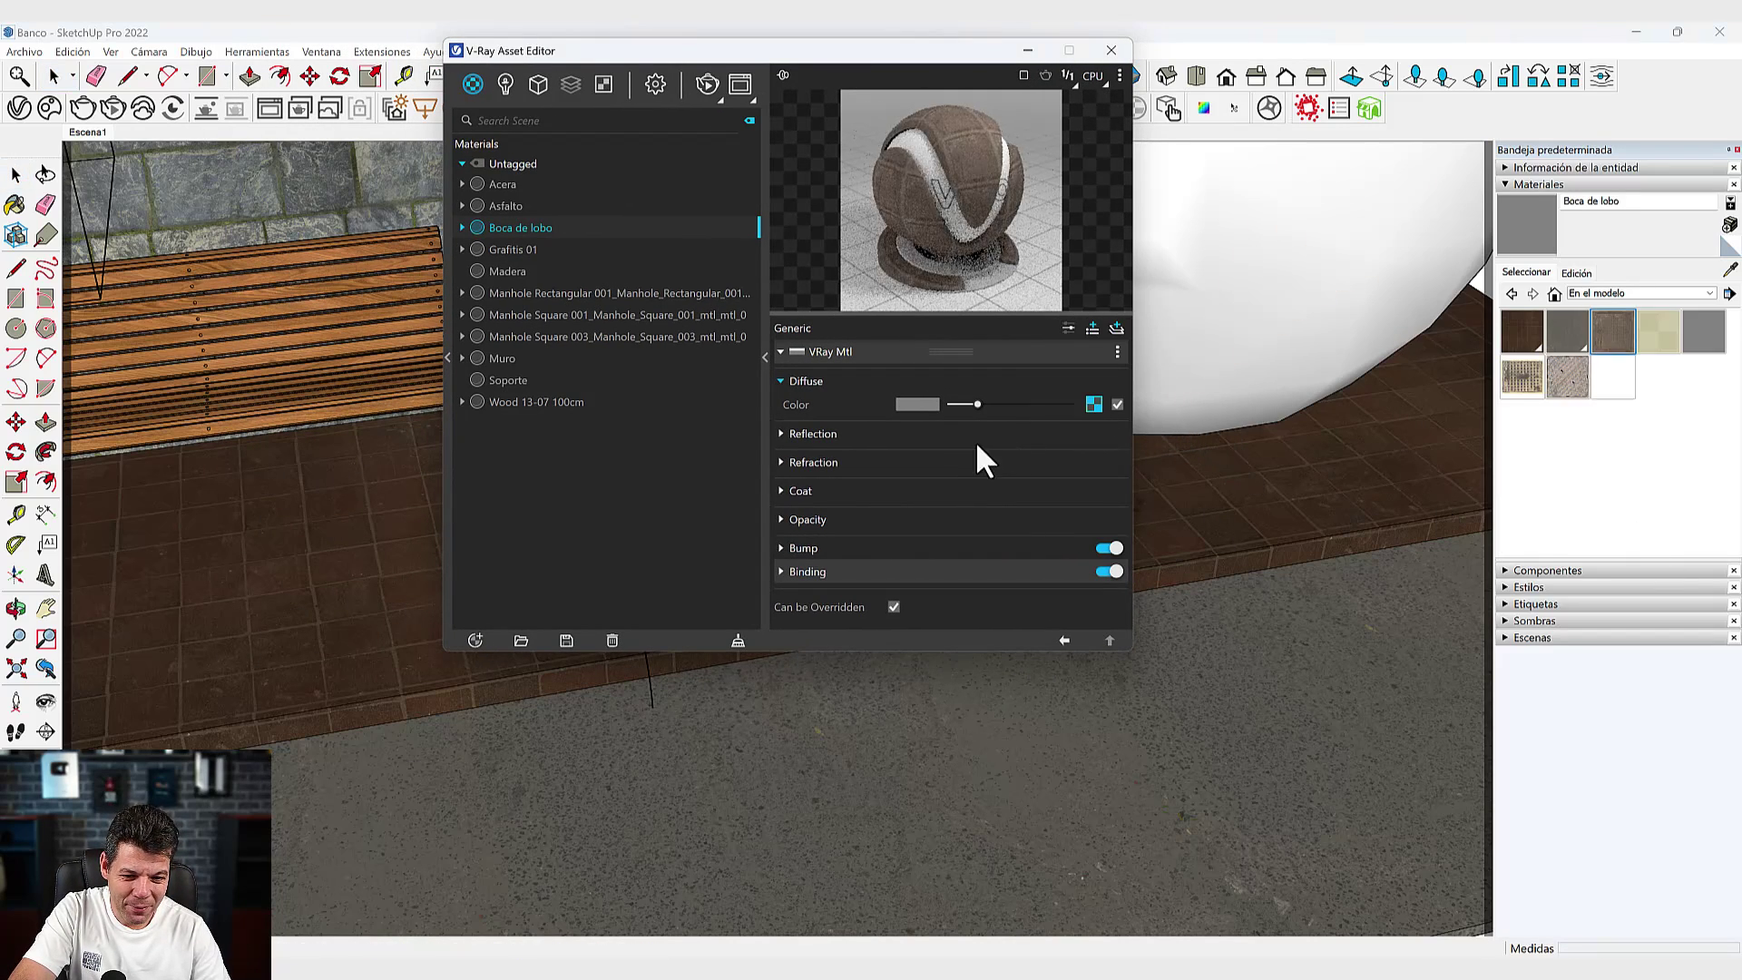
{"action": "left_click", "coordinate": [912, 433]}
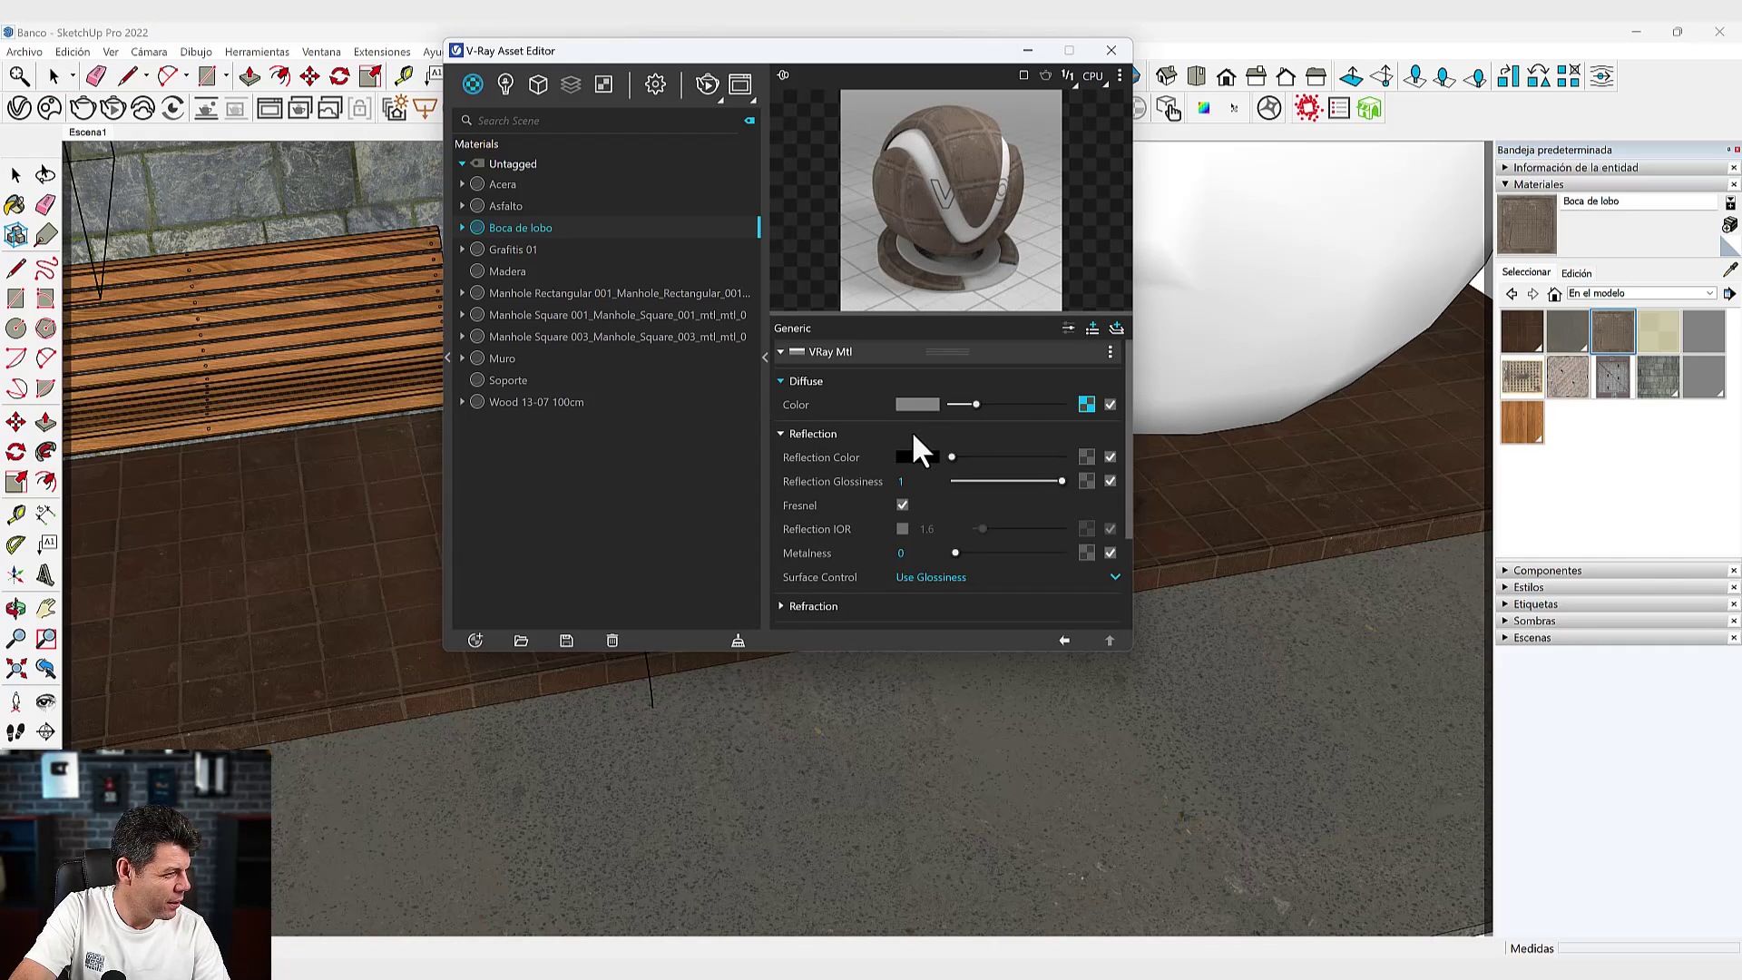
{"action": "left_click_drag", "start_coordinate": [957, 455], "coordinate": [1072, 459]}
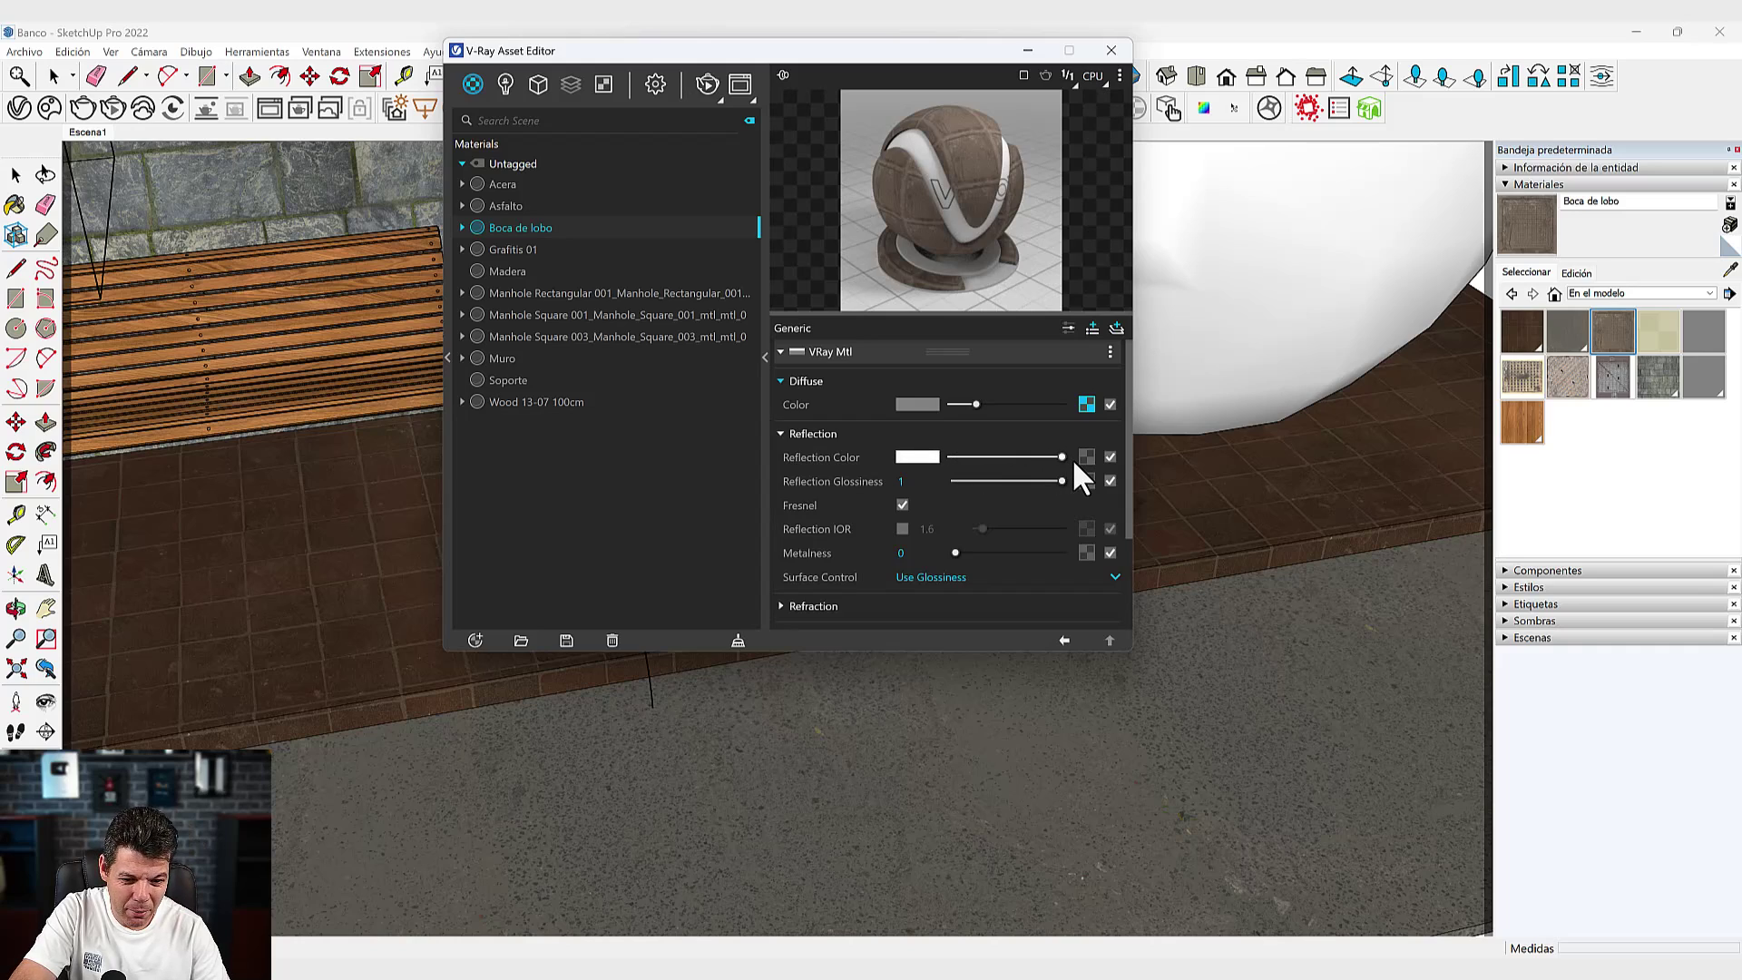
{"action": "left_click_drag", "start_coordinate": [1613, 377], "coordinate": [1080, 479]}
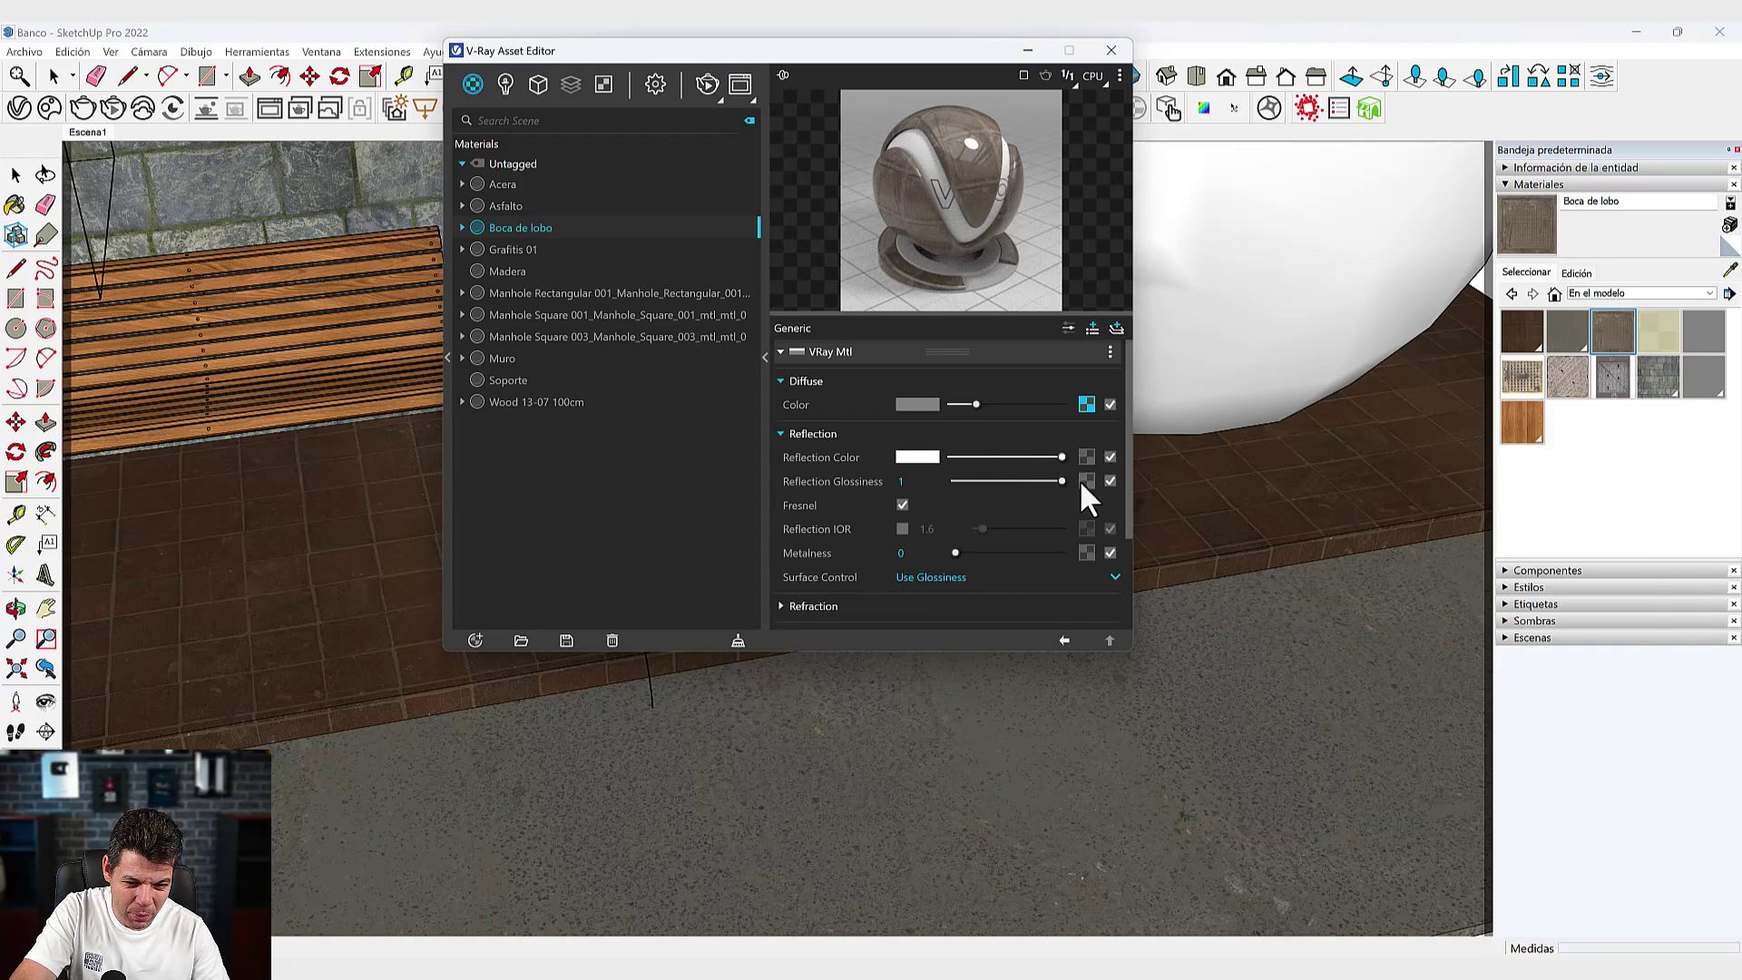
Set the glossiness bitmap's transfer function to None instead of sRGB.
{"action": "left_click", "coordinate": [944, 577]}
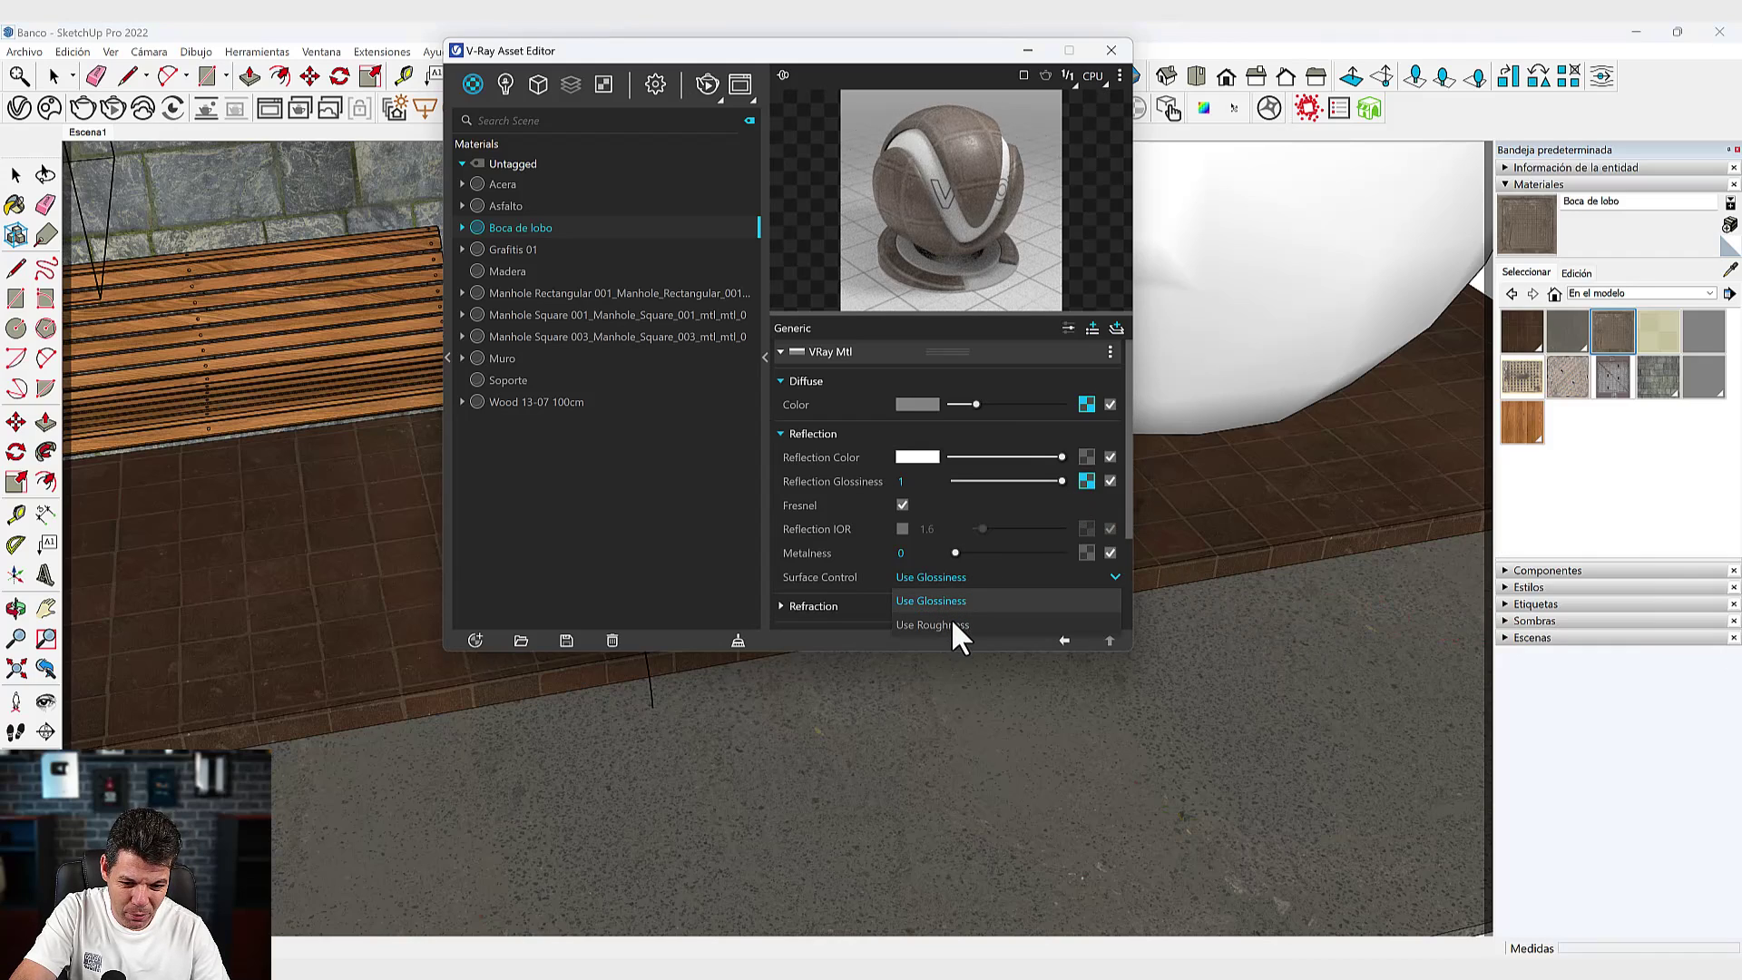
{"action": "left_click", "coordinate": [951, 618]}
{"action": "left_click", "coordinate": [1087, 481]}
{"action": "left_click", "coordinate": [922, 406]}
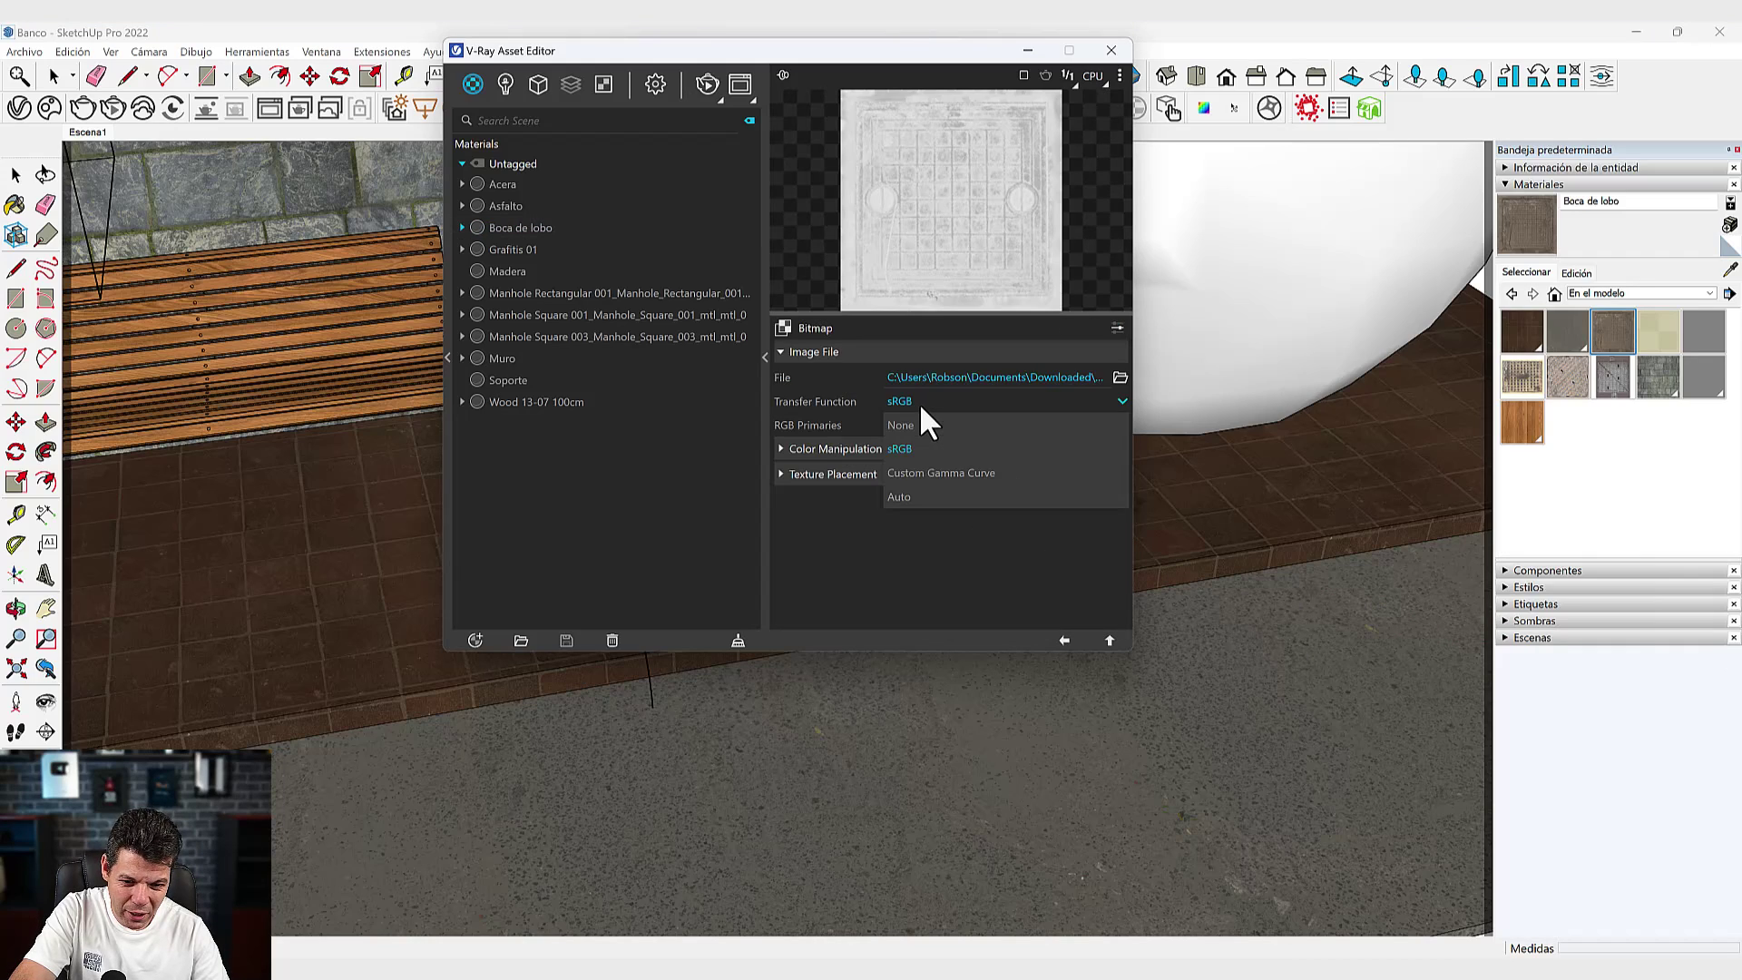
{"action": "left_click", "coordinate": [1109, 635]}
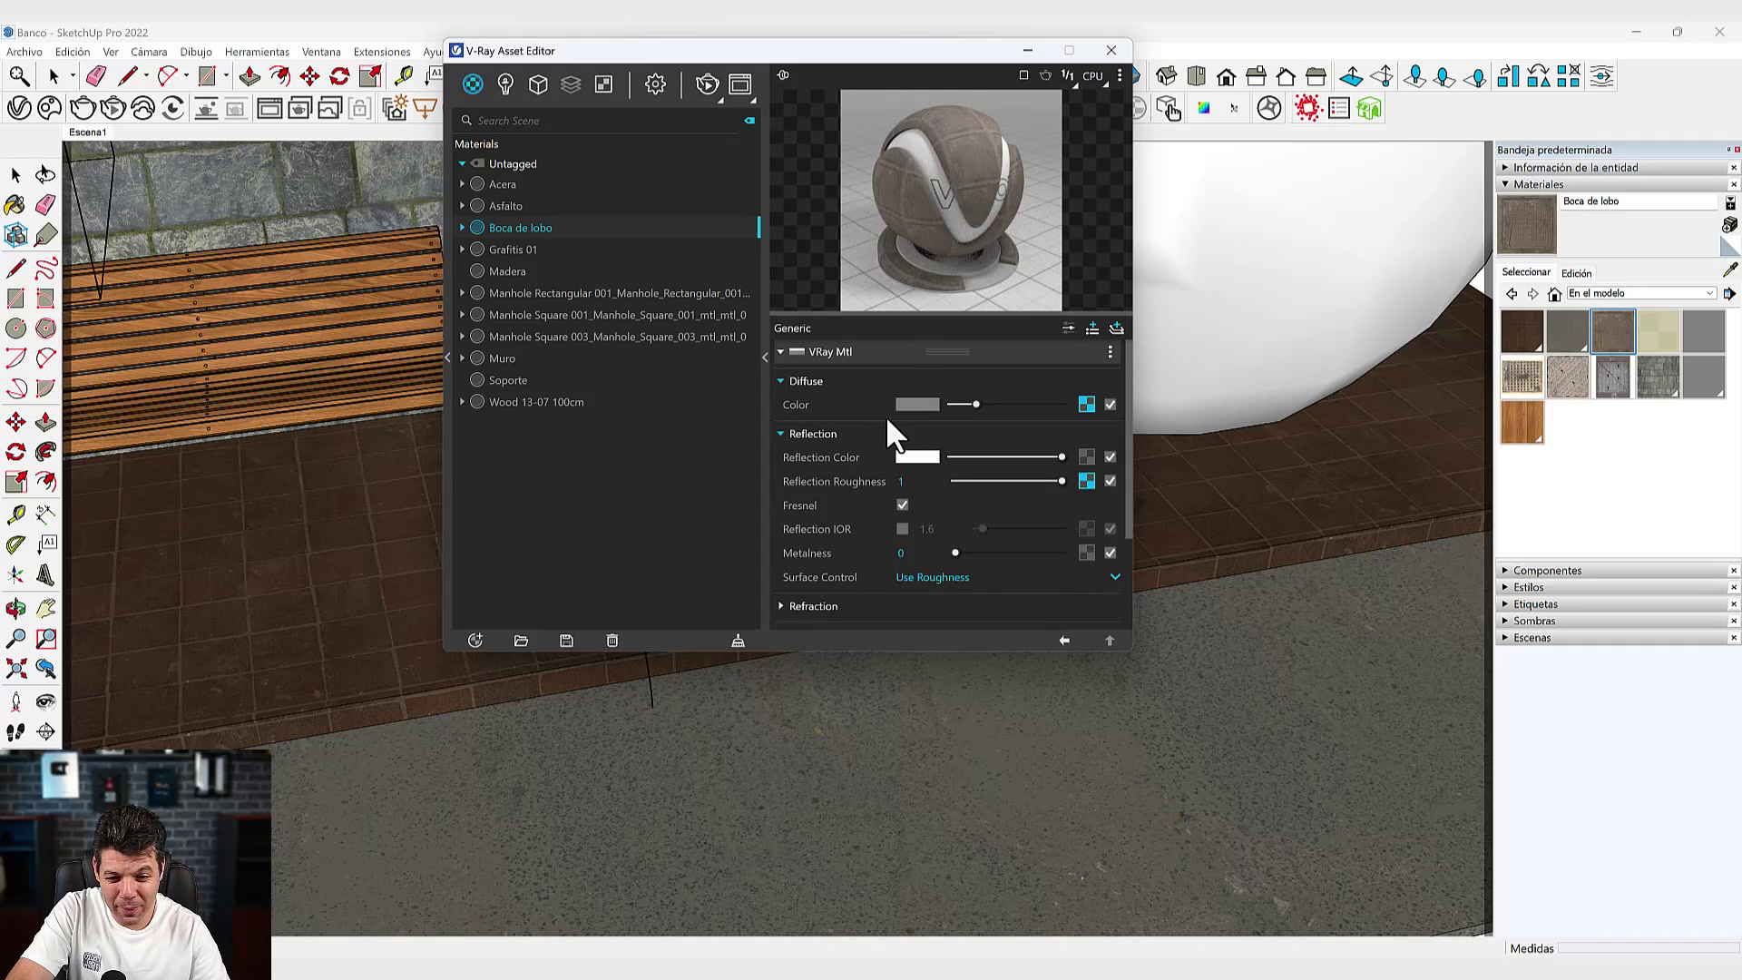
Expand the Boca de lobo material's Opacity and Bump rollouts.
{"action": "scroll", "coordinate": [889, 445], "scroll_direction": "down", "scroll_amount": 3}
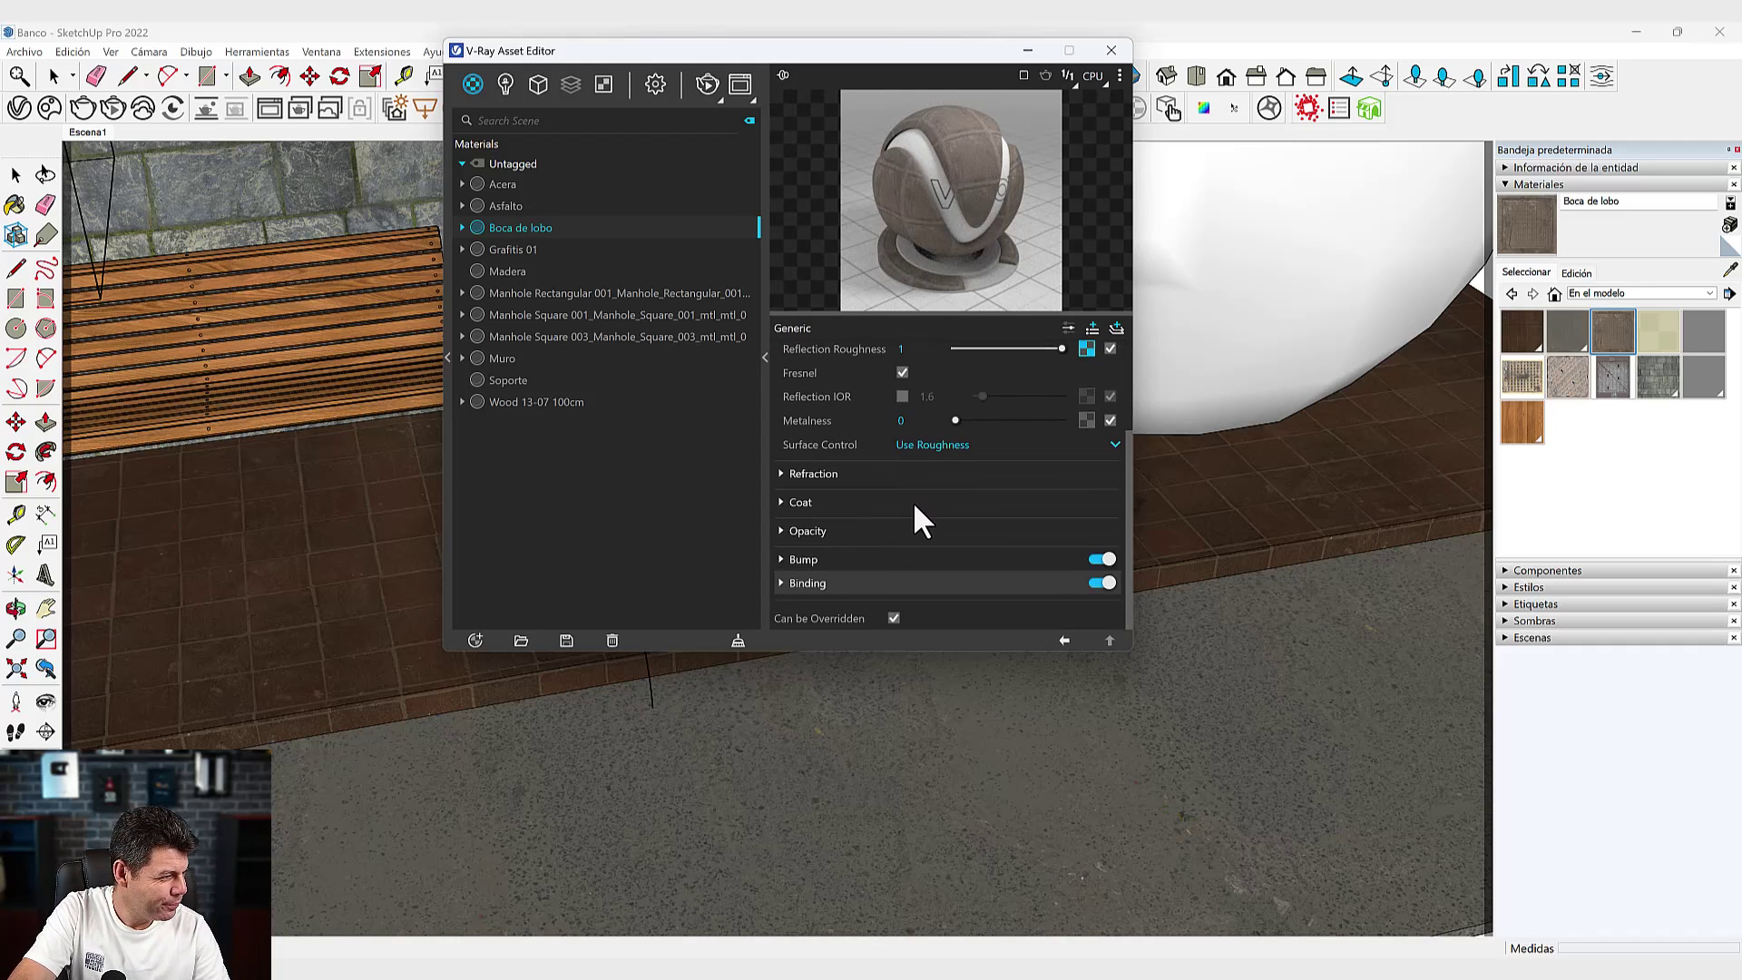
{"action": "scroll", "coordinate": [911, 506], "scroll_direction": "up", "scroll_amount": 2}
{"action": "scroll", "coordinate": [912, 506], "scroll_direction": "down", "scroll_amount": 2}
{"action": "left_click", "coordinate": [807, 532]}
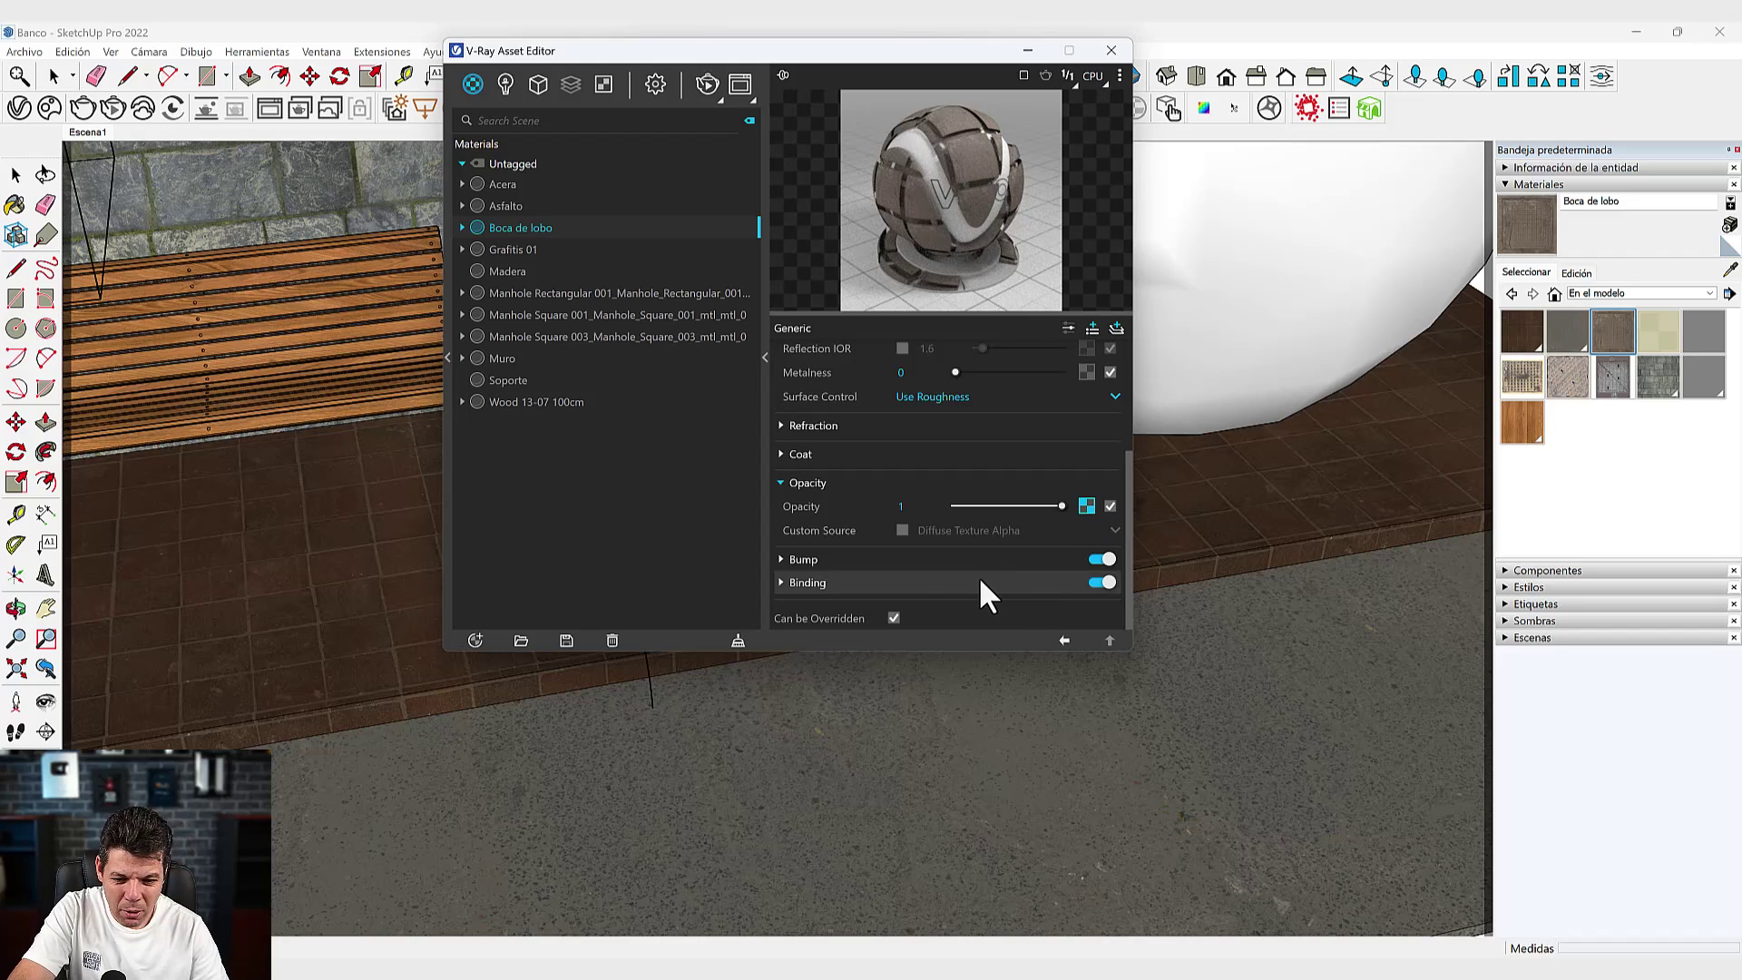
{"action": "left_click", "coordinate": [884, 559]}
Switch Boca de lobo's bump mode from Bump Map to Normal Map and close the editor.
{"action": "left_click", "coordinate": [920, 535]}
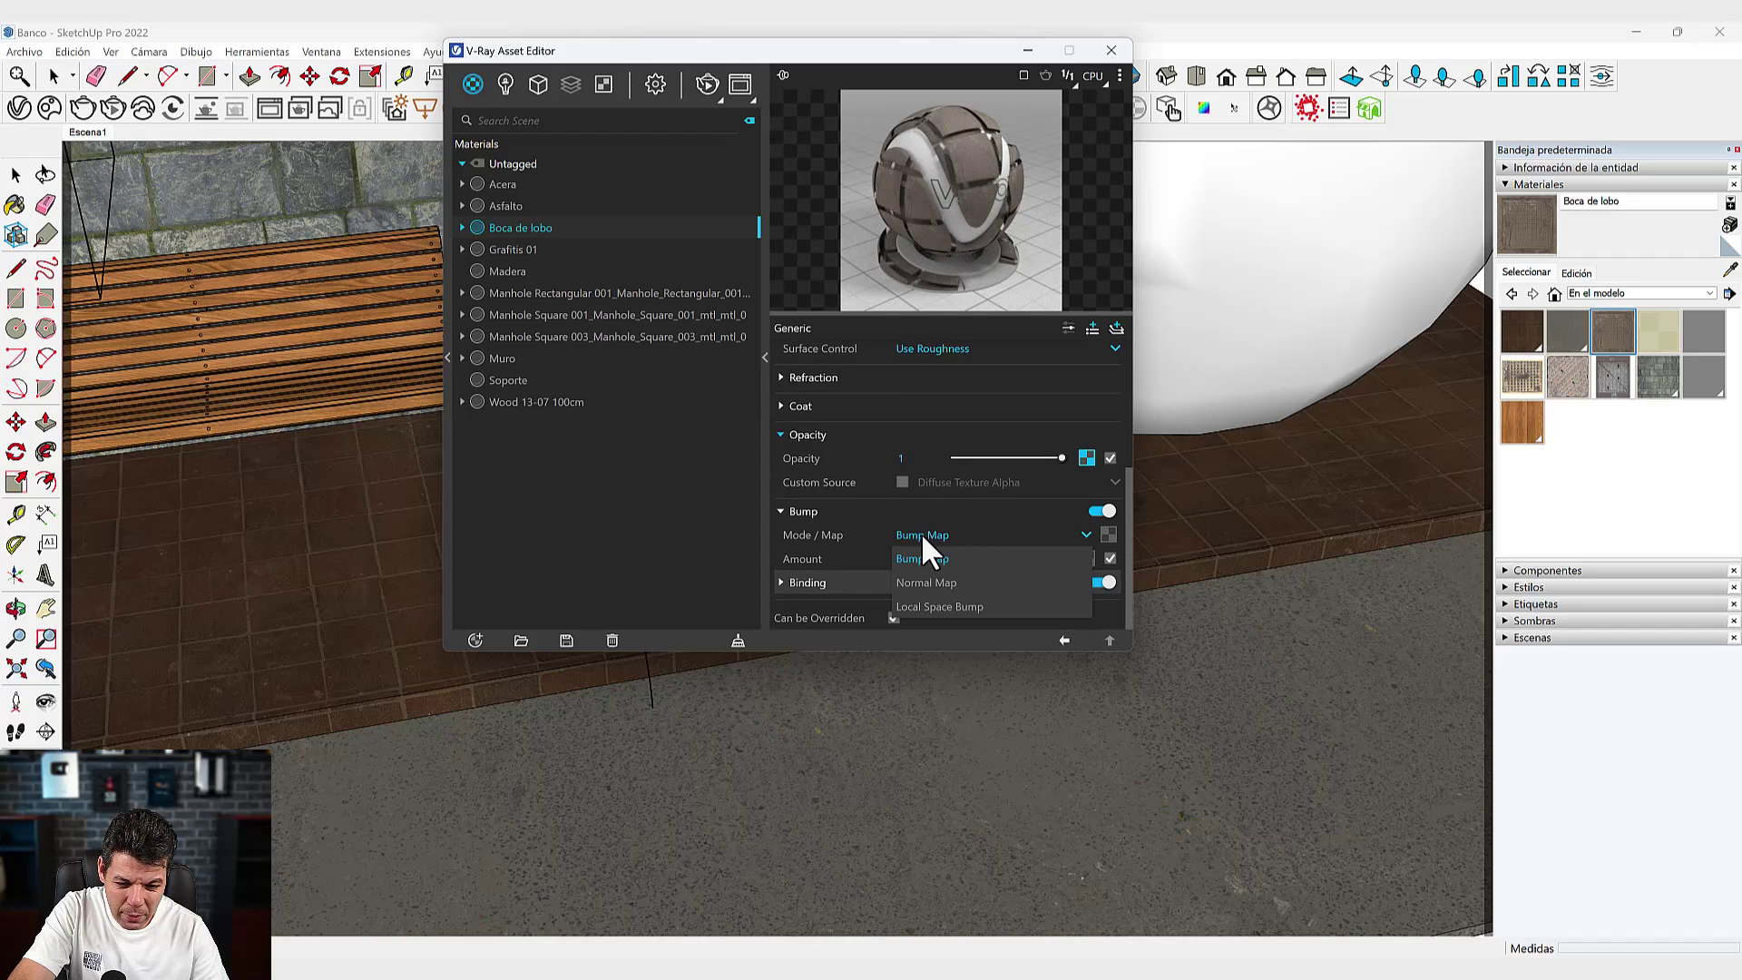
{"action": "left_click", "coordinate": [926, 581]}
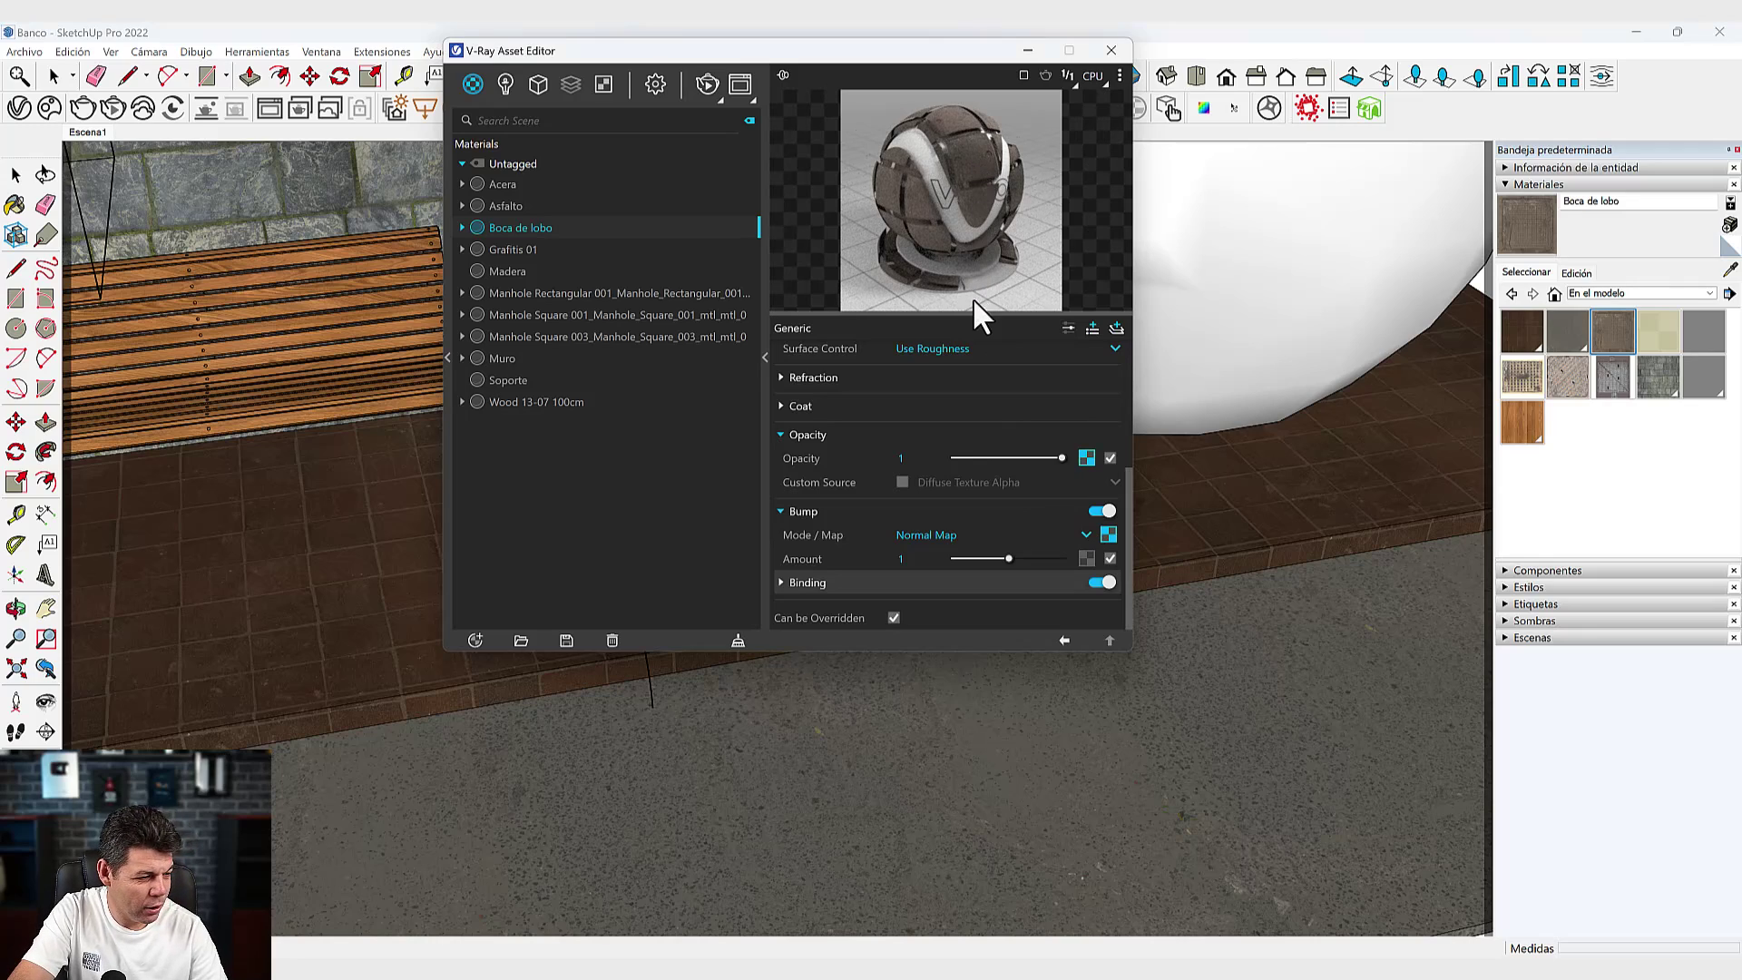
{"action": "scroll", "coordinate": [976, 495], "scroll_direction": "up", "scroll_amount": 5}
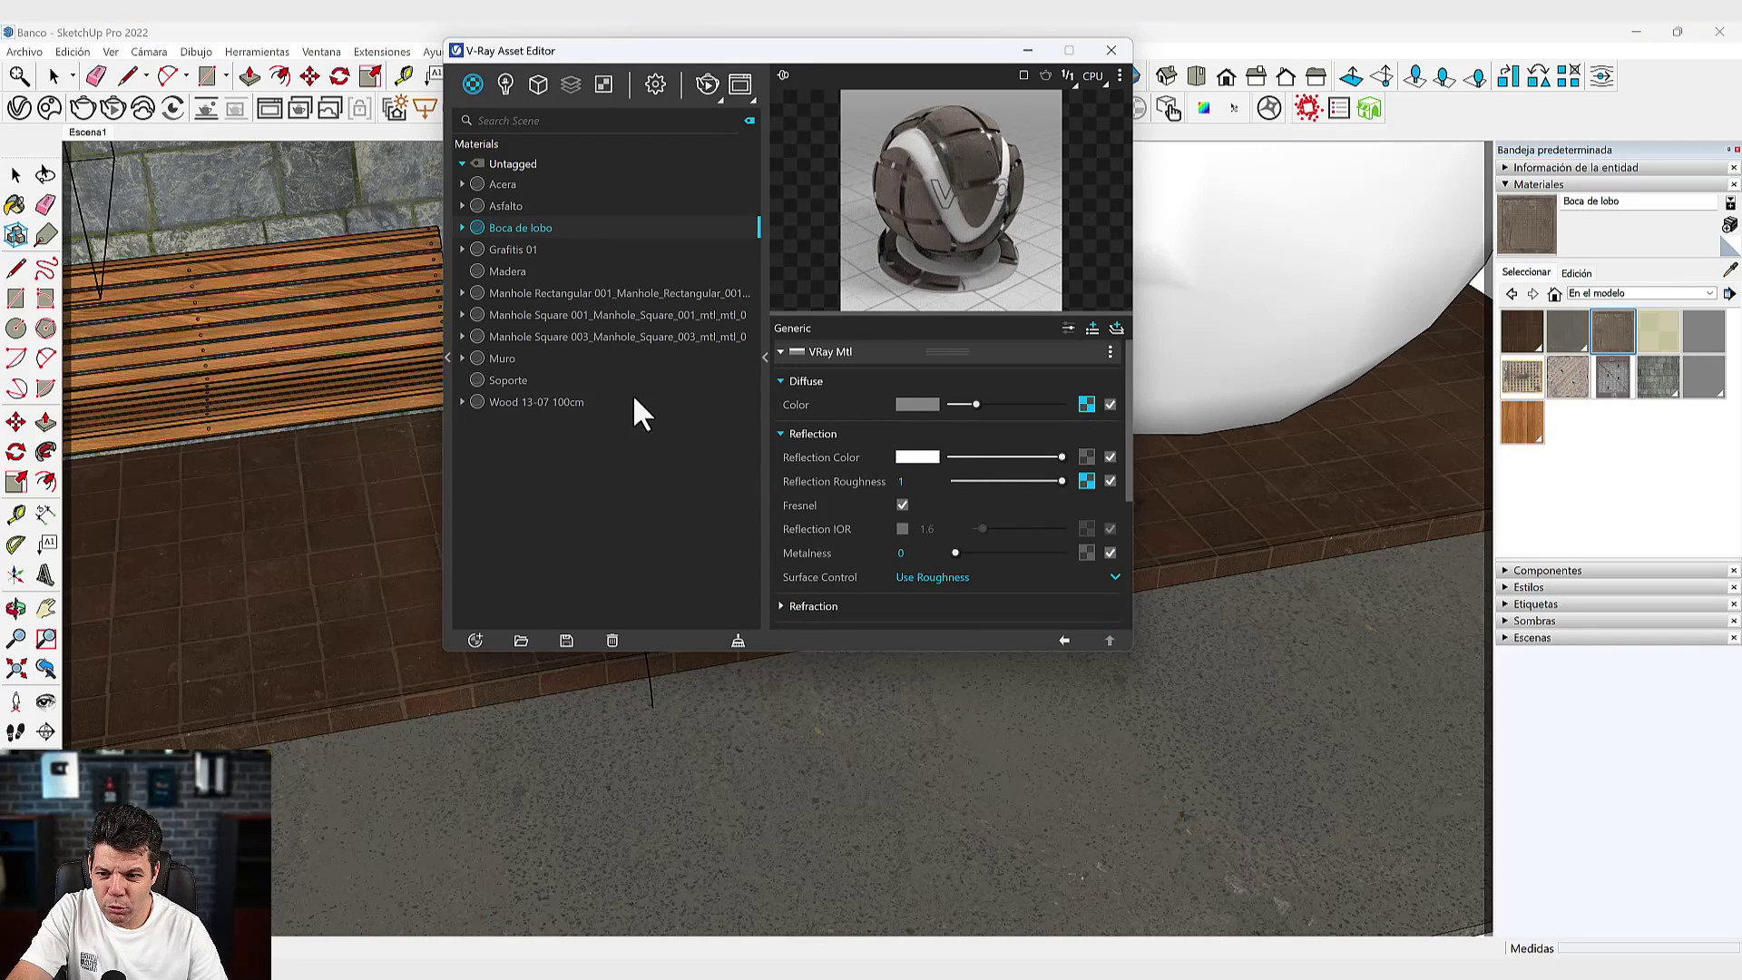
{"action": "left_click", "coordinate": [1116, 52]}
Orbit up and zoom out to survey the whole stone wall scene.
{"action": "mouse_move", "coordinate": [972, 408]}
{"action": "middle_mouse_down"}
{"action": "mouse_move", "coordinate": [925, 602]}
{"action": "mouse_move", "coordinate": [836, 467]}
{"action": "mouse_move", "coordinate": [817, 466]}
{"action": "mouse_move", "coordinate": [855, 588]}
{"action": "middle_mouse_up"}
{"action": "scroll", "coordinate": [935, 591], "scroll_direction": "down", "scroll_amount": 3}
{"action": "scroll", "coordinate": [935, 591], "scroll_direction": "down", "scroll_amount": 3}
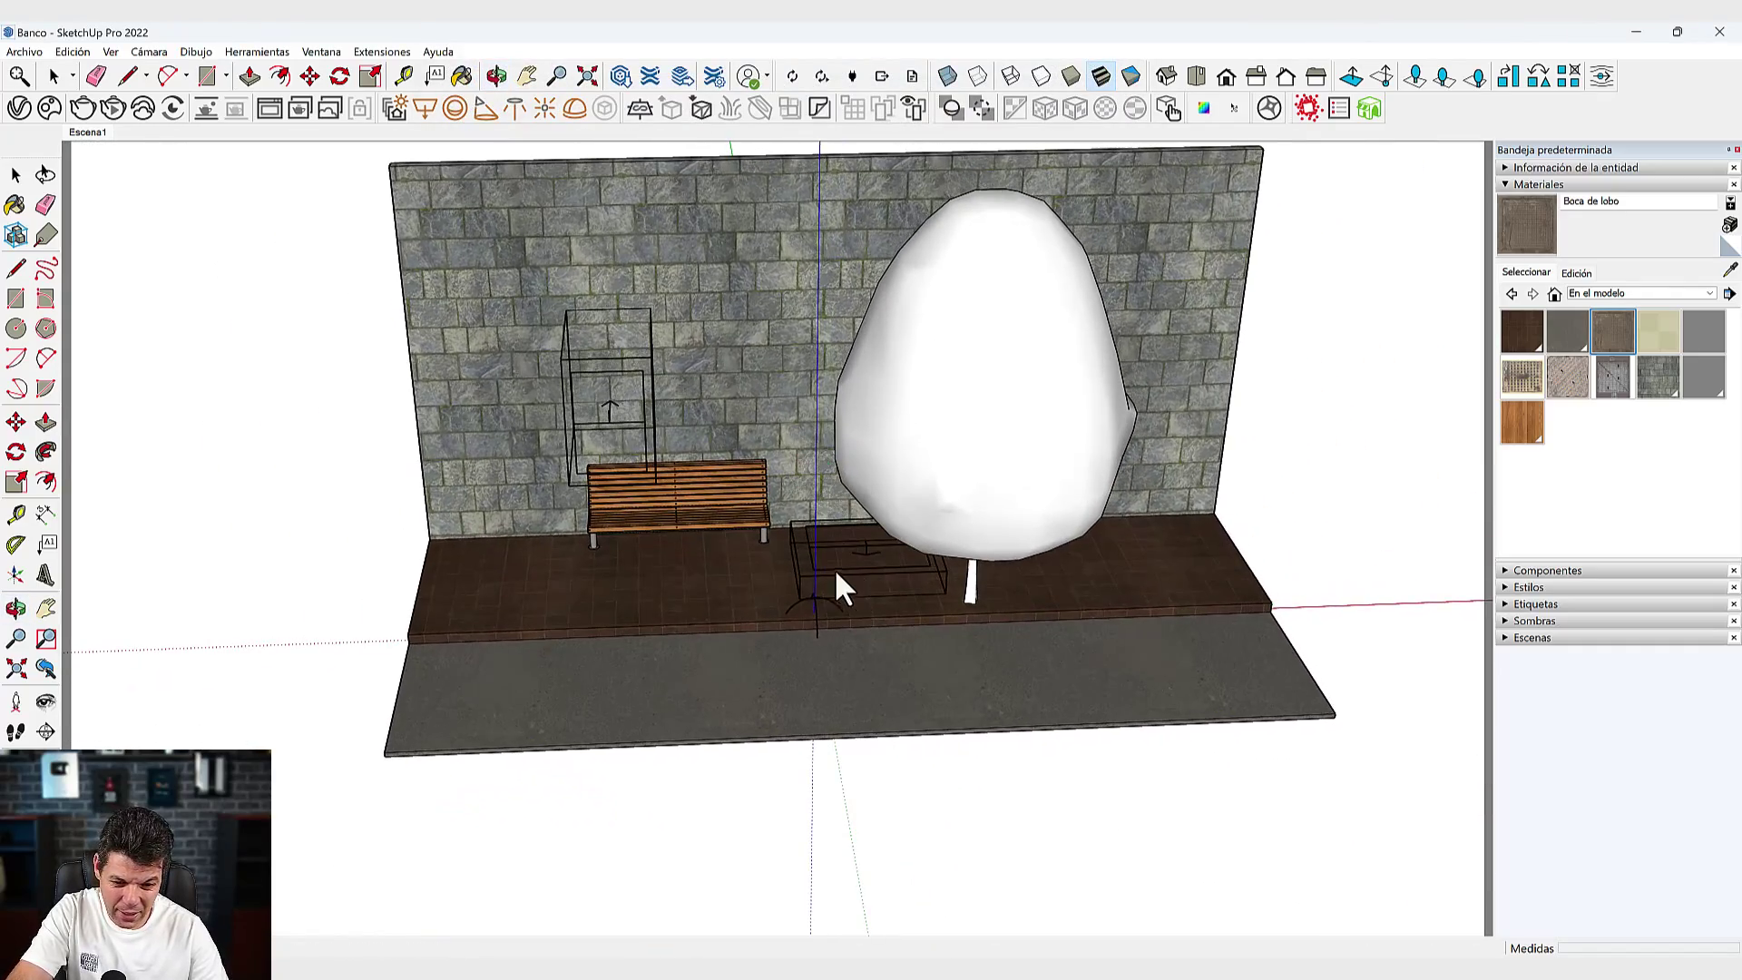
{"action": "scroll", "coordinate": [672, 579], "scroll_direction": "up", "scroll_amount": 2}
{"action": "scroll", "coordinate": [673, 579], "scroll_direction": "up", "scroll_amount": 1}
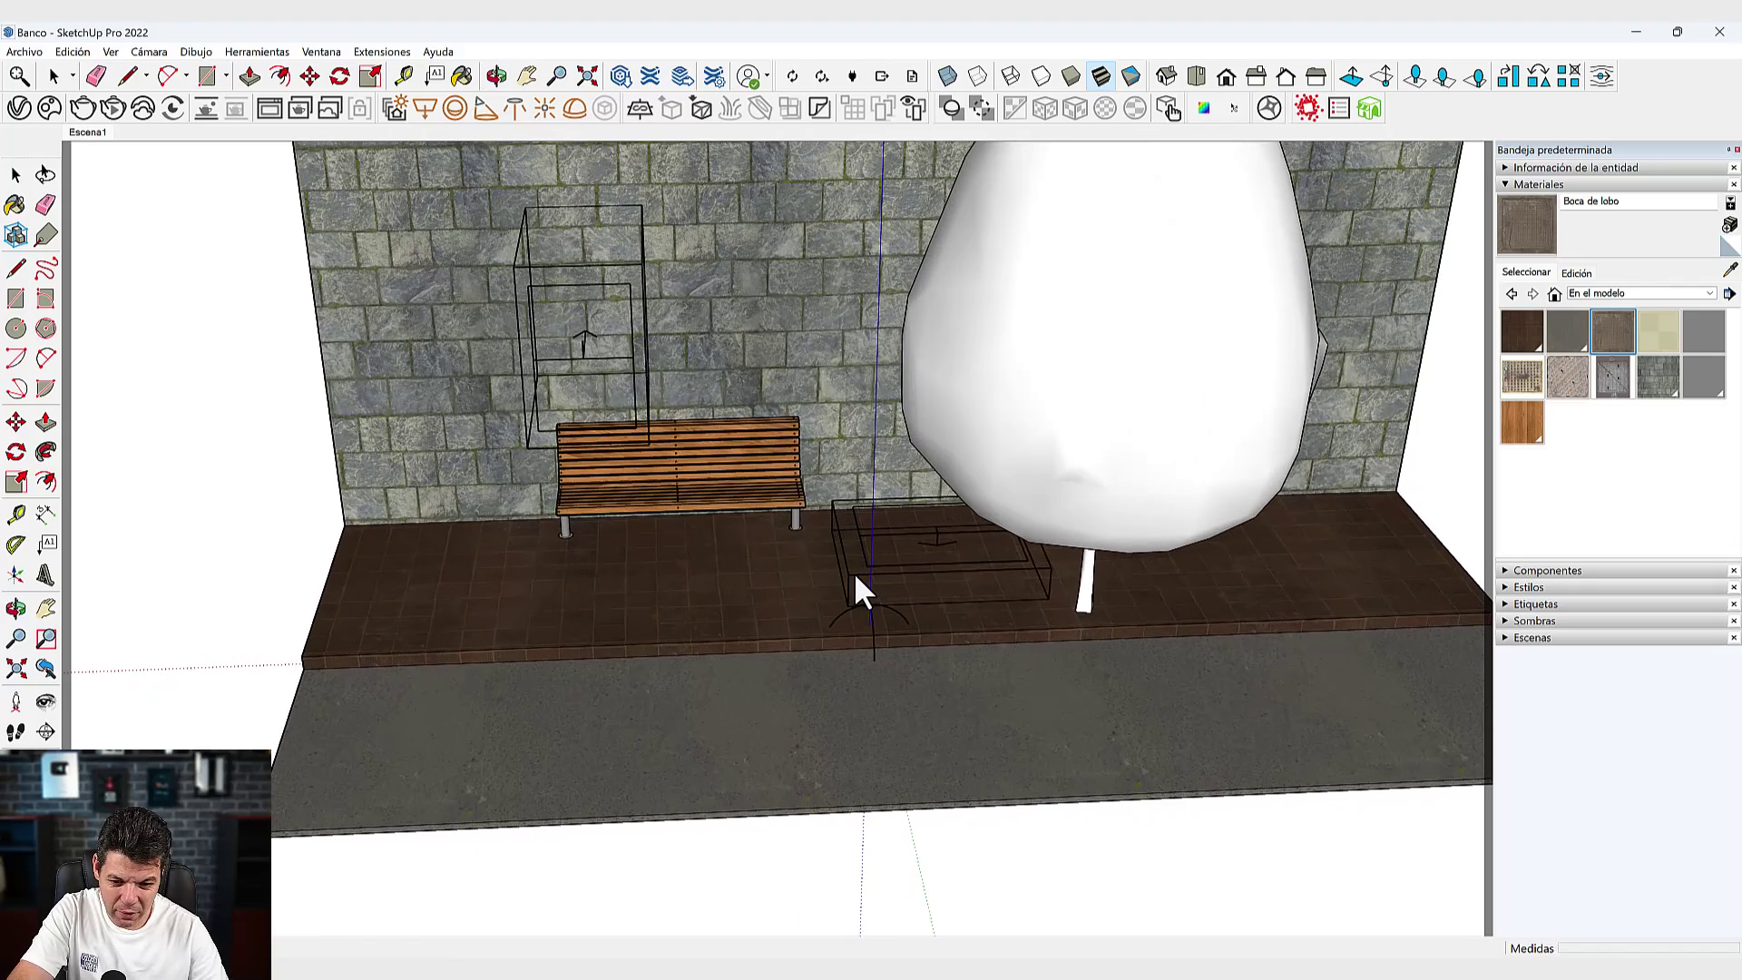
{"action": "scroll", "coordinate": [853, 595], "scroll_direction": "down", "scroll_amount": 2}
With the Select tool active, bring the wall, bench and sidewalk into a frontal view.
{"action": "middle_click_drag", "start_coordinate": [848, 590], "coordinate": [1069, 575]}
{"action": "scroll", "coordinate": [940, 563], "scroll_direction": "up", "scroll_amount": 3}
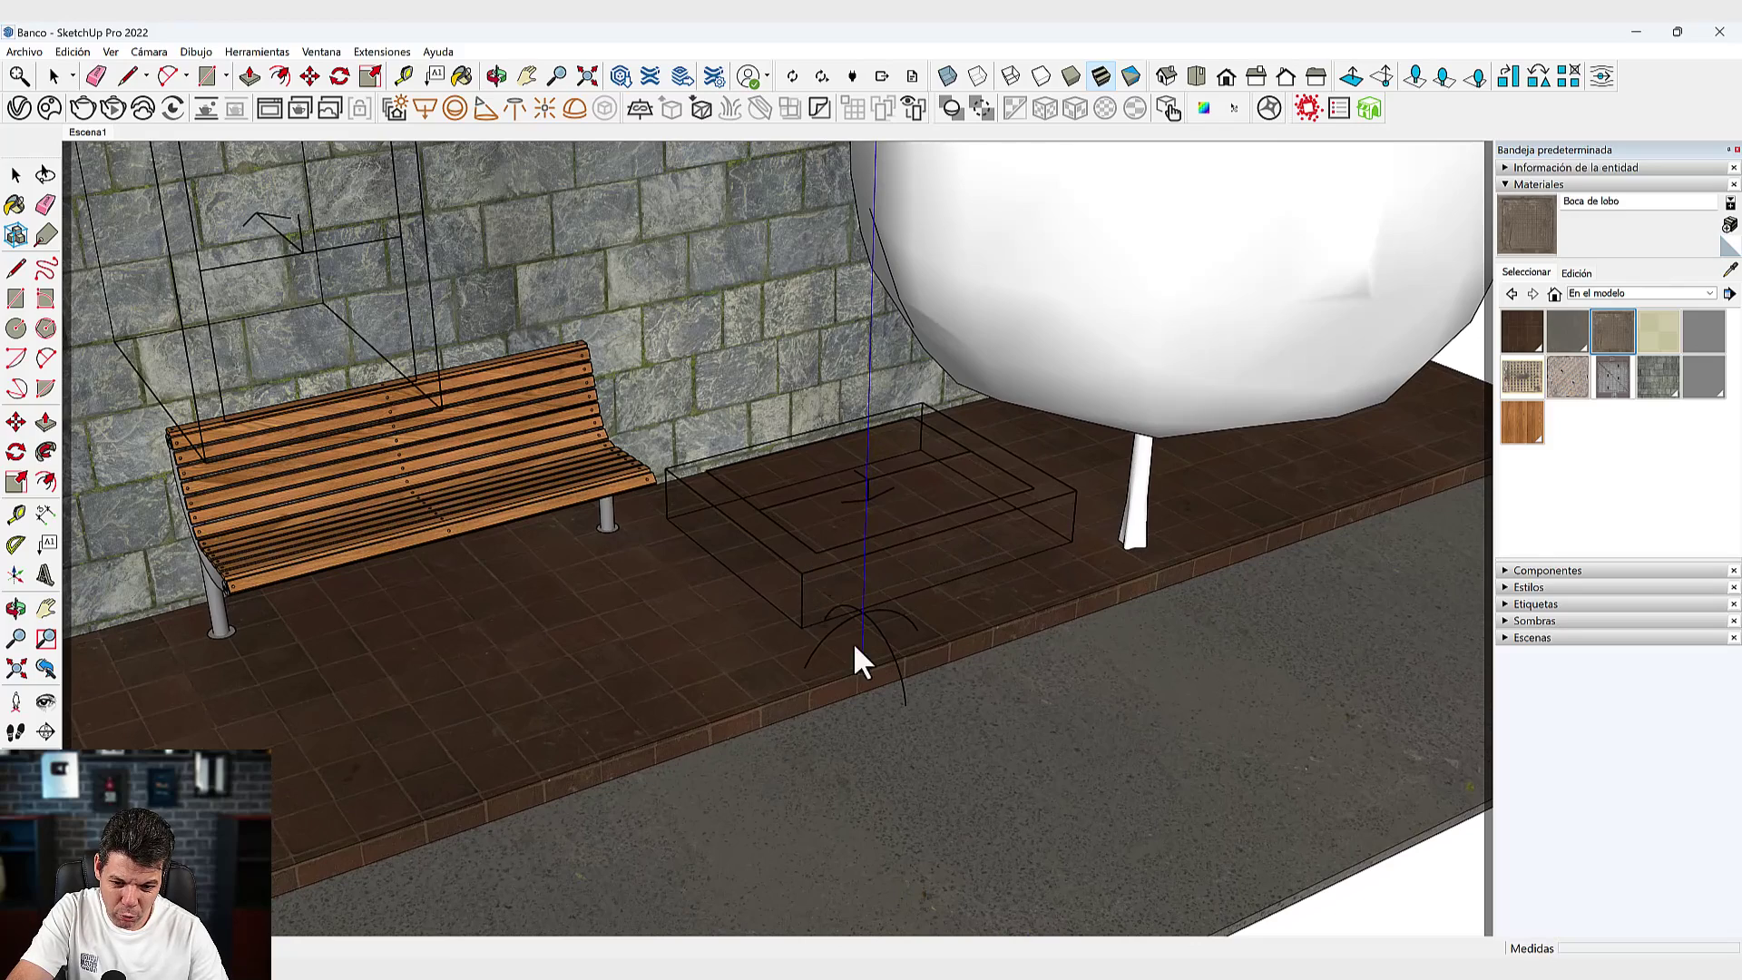
{"action": "scroll", "coordinate": [897, 666], "scroll_direction": "down", "scroll_amount": 3}
{"action": "left_click", "coordinate": [15, 174]}
{"action": "scroll", "coordinate": [770, 577], "scroll_direction": "up", "scroll_amount": 2}
{"action": "scroll", "coordinate": [770, 597], "scroll_direction": "up", "scroll_amount": 1}
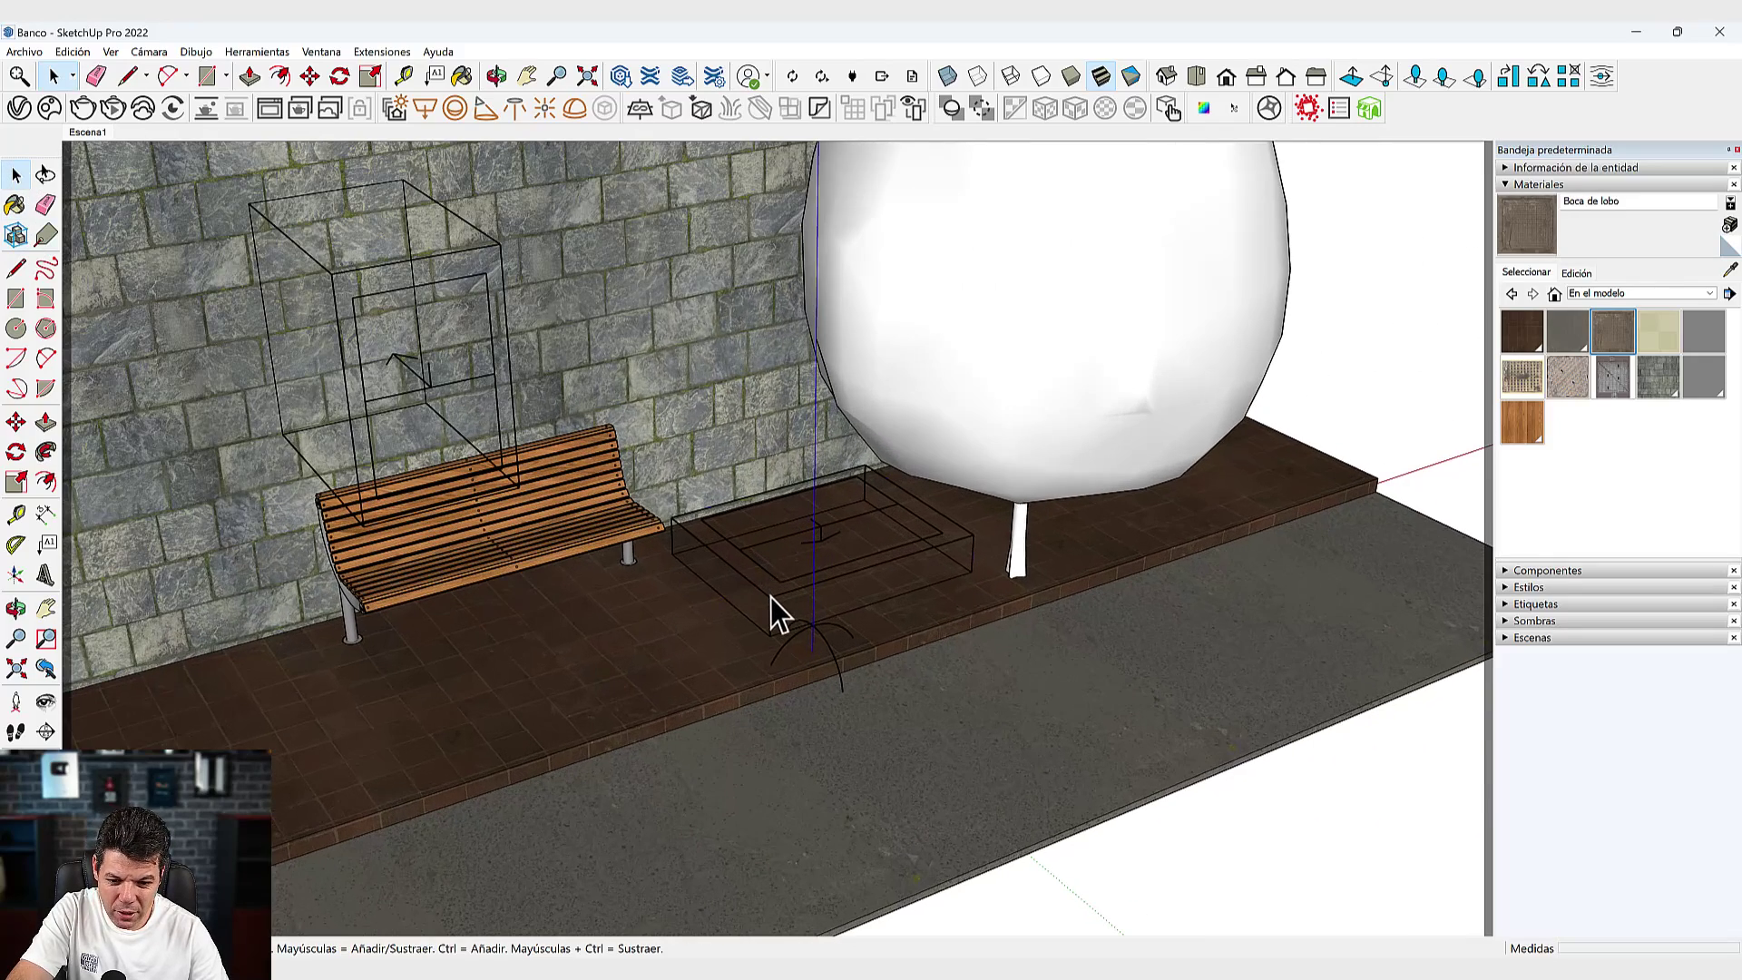
{"action": "middle_click_drag", "start_coordinate": [773, 602], "coordinate": [556, 551]}
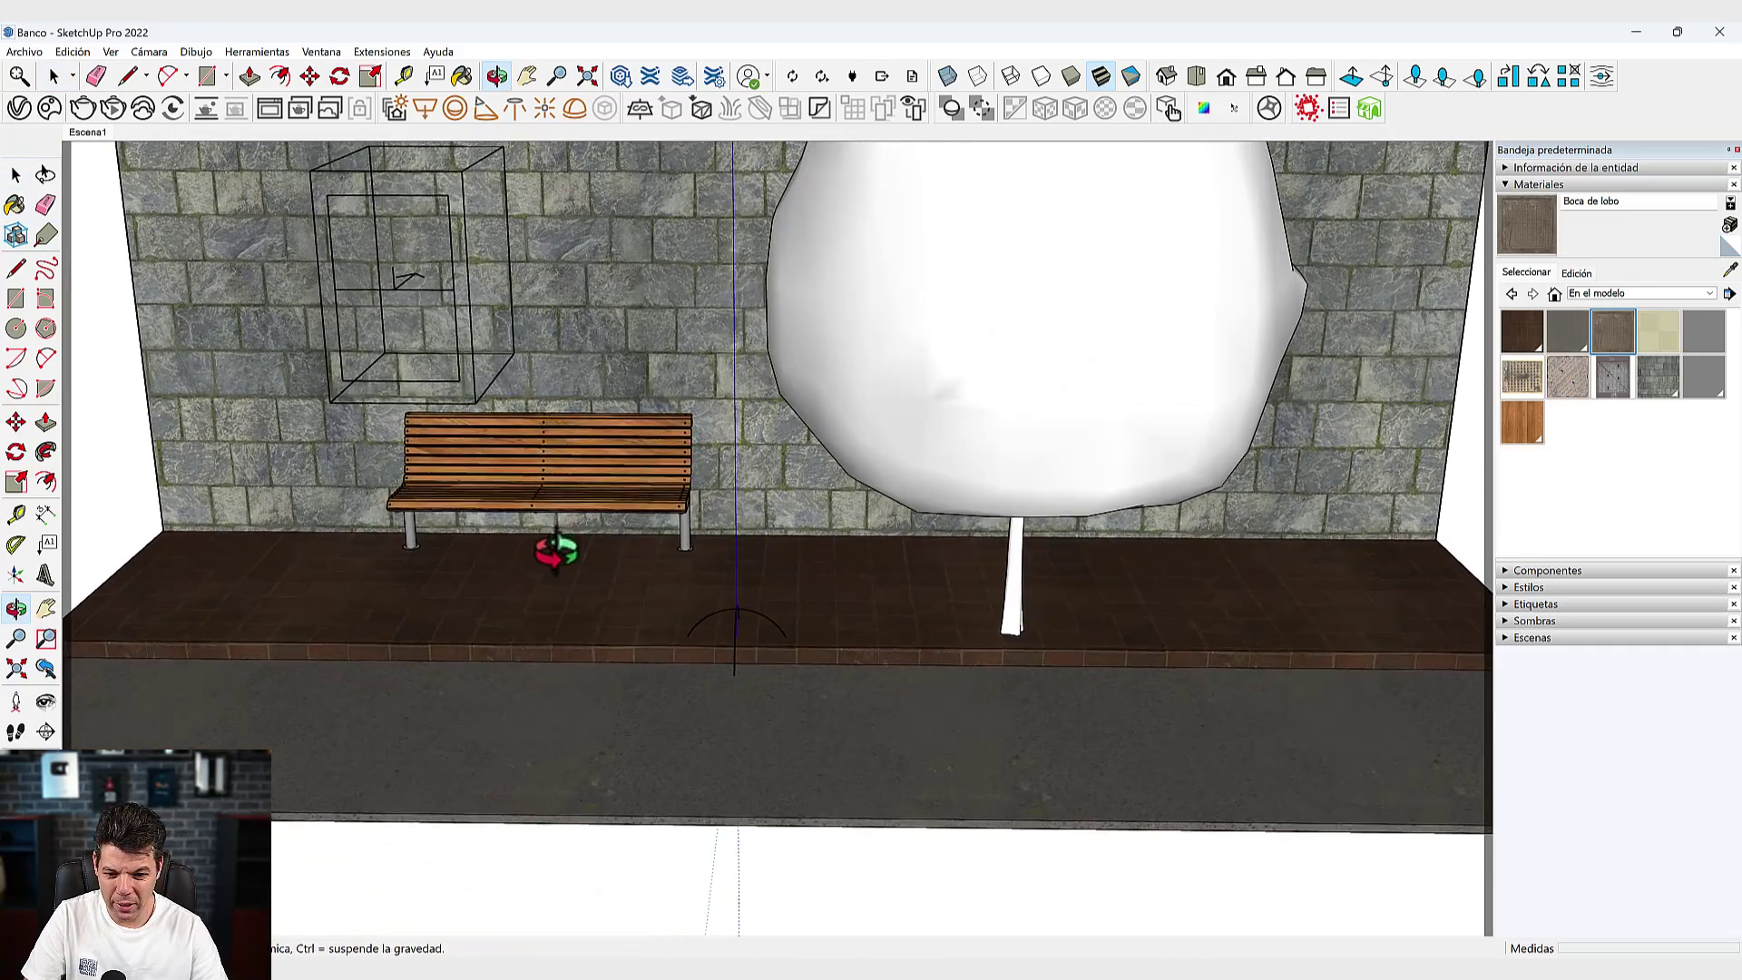
{"action": "scroll", "coordinate": [731, 606], "scroll_direction": "up", "scroll_amount": 2}
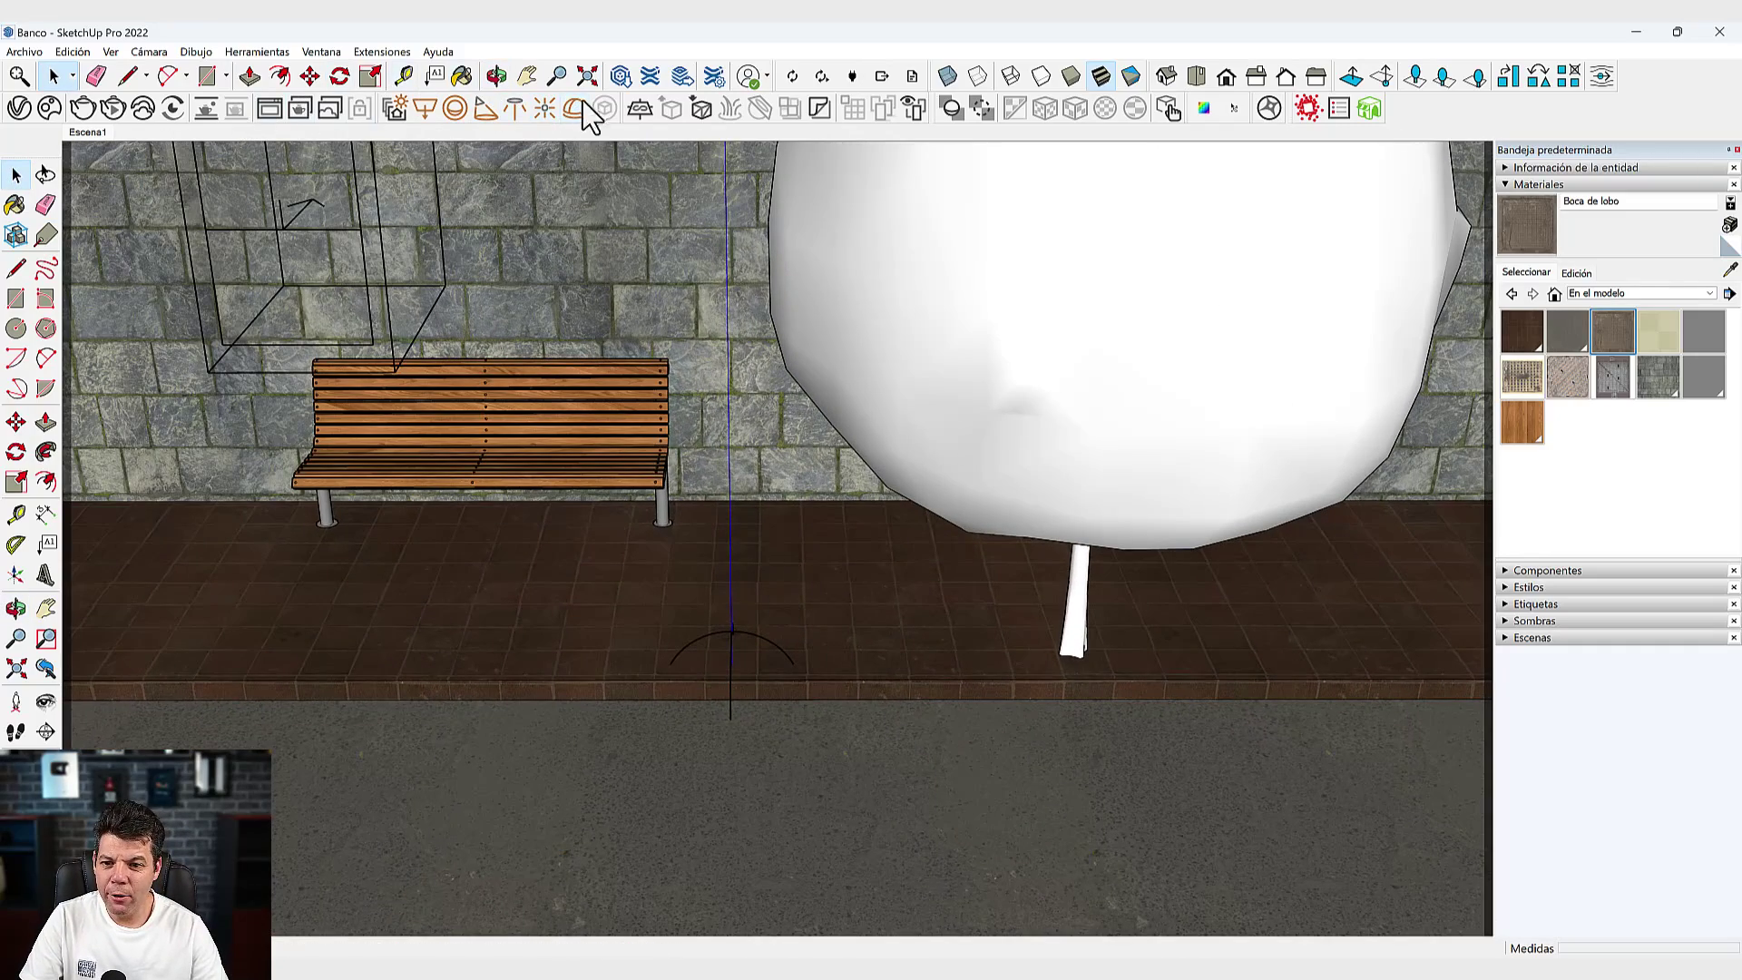
Place a new V-Ray decal on the sidewalk beside the tree, next to the bench.
{"action": "left_click", "coordinate": [819, 110]}
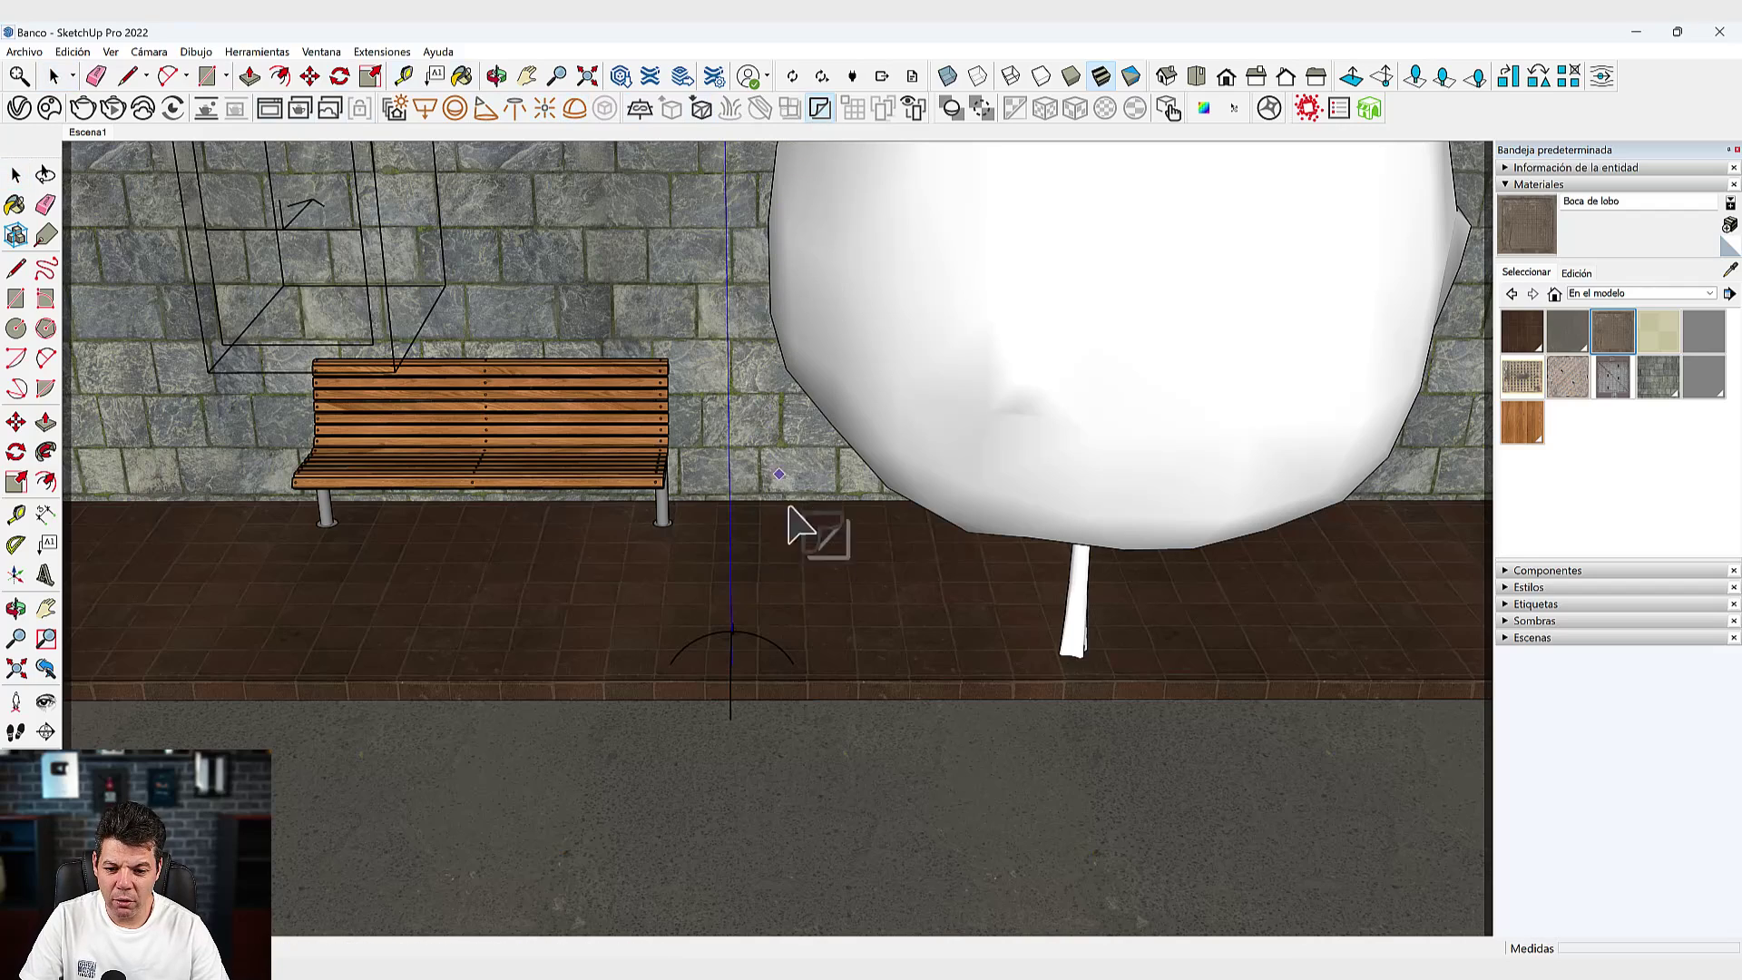
{"action": "left_click", "coordinate": [1006, 626]}
{"action": "mouse_move", "coordinate": [1008, 603]}
{"action": "middle_mouse_down"}
{"action": "mouse_move", "coordinate": [892, 646]}
{"action": "mouse_move", "coordinate": [893, 613]}
{"action": "middle_mouse_up"}
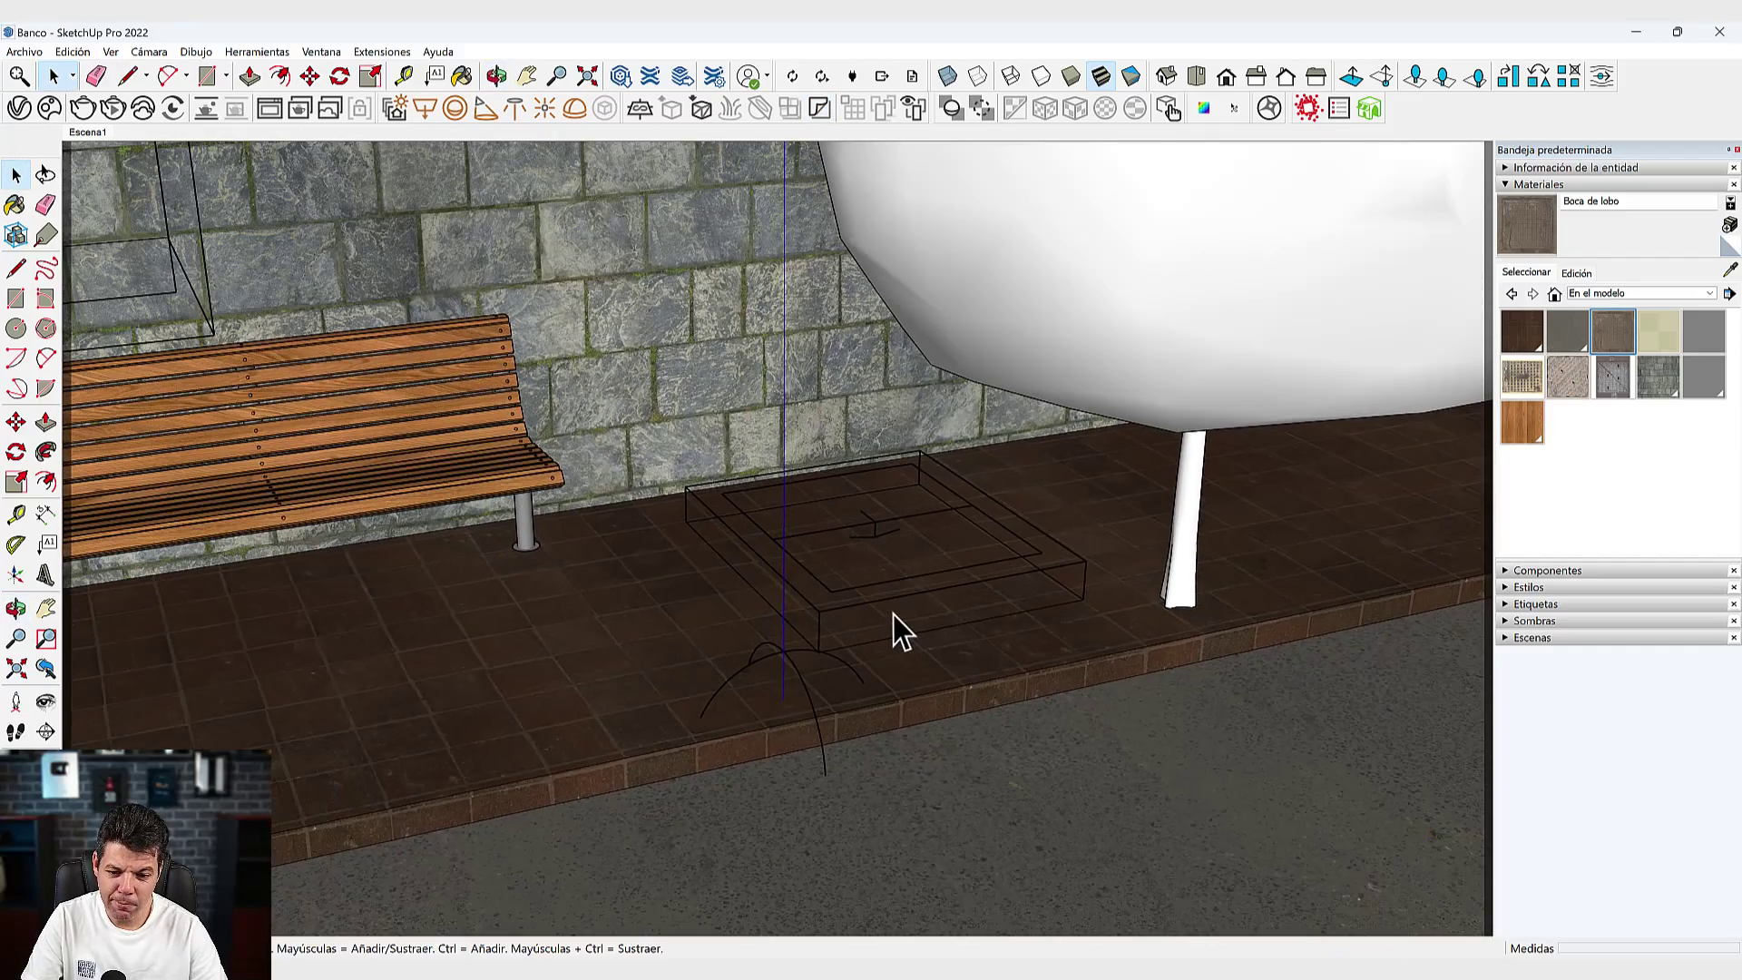
{"action": "left_click", "coordinate": [19, 108]}
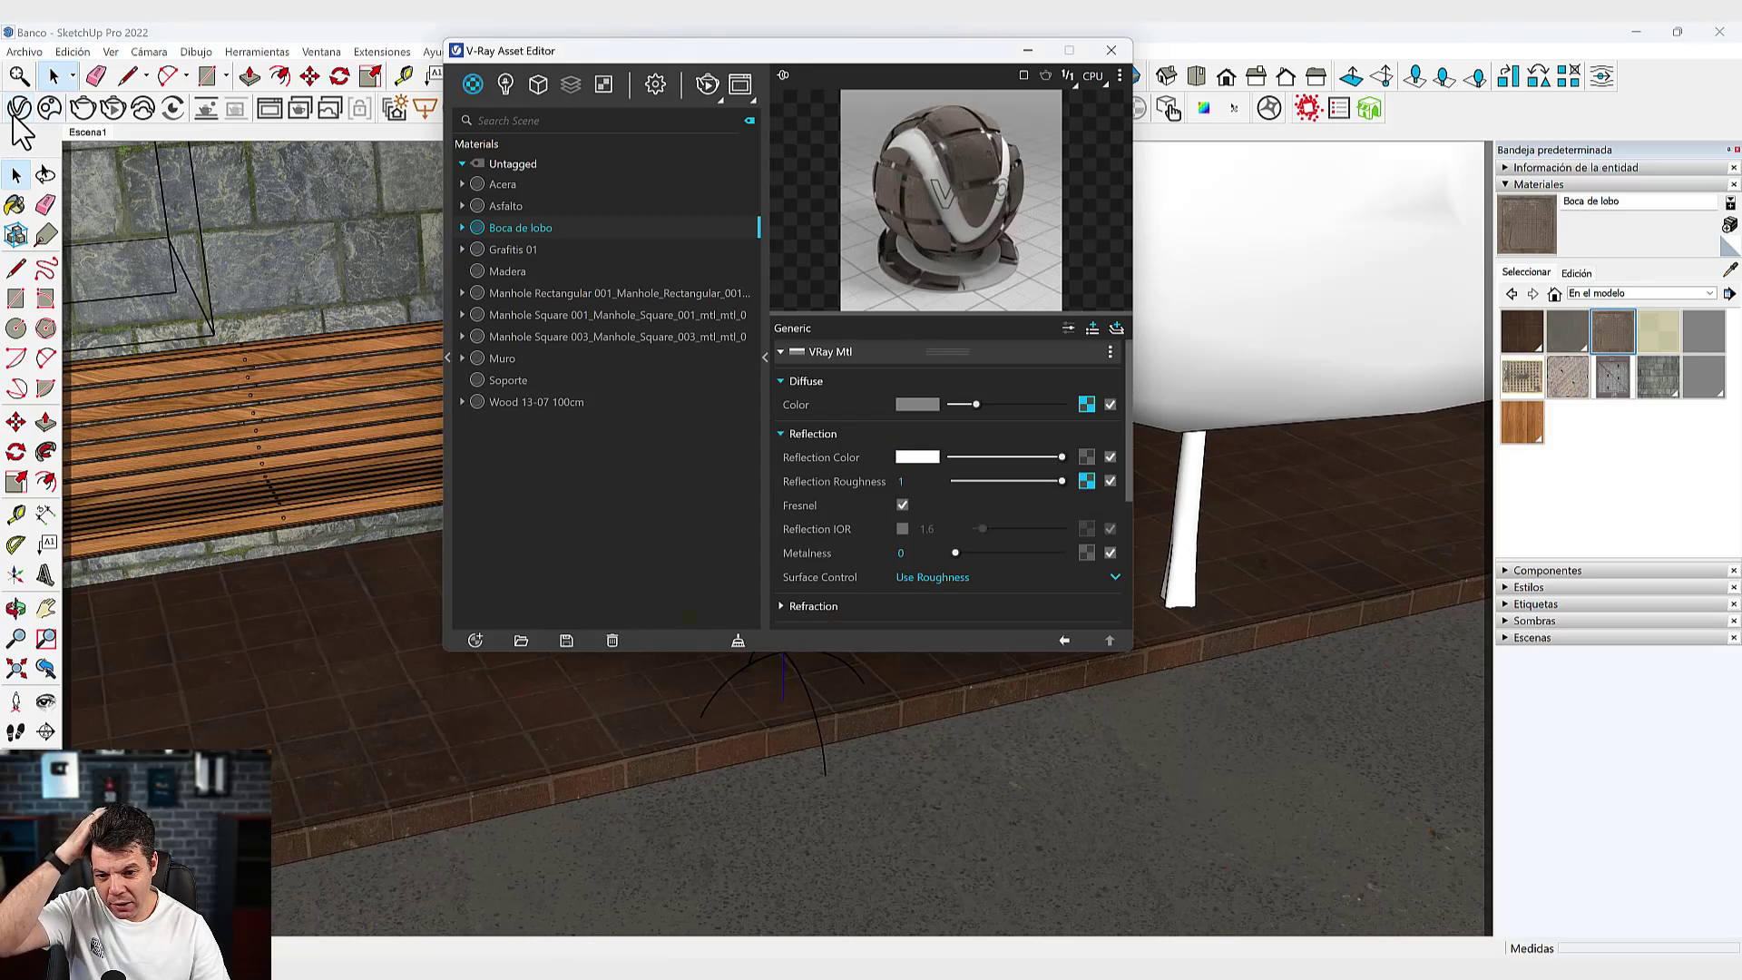
Assign the Boca de lobo material to Decal#1 and start an interactive V-Ray render.
{"action": "left_click", "coordinate": [537, 84]}
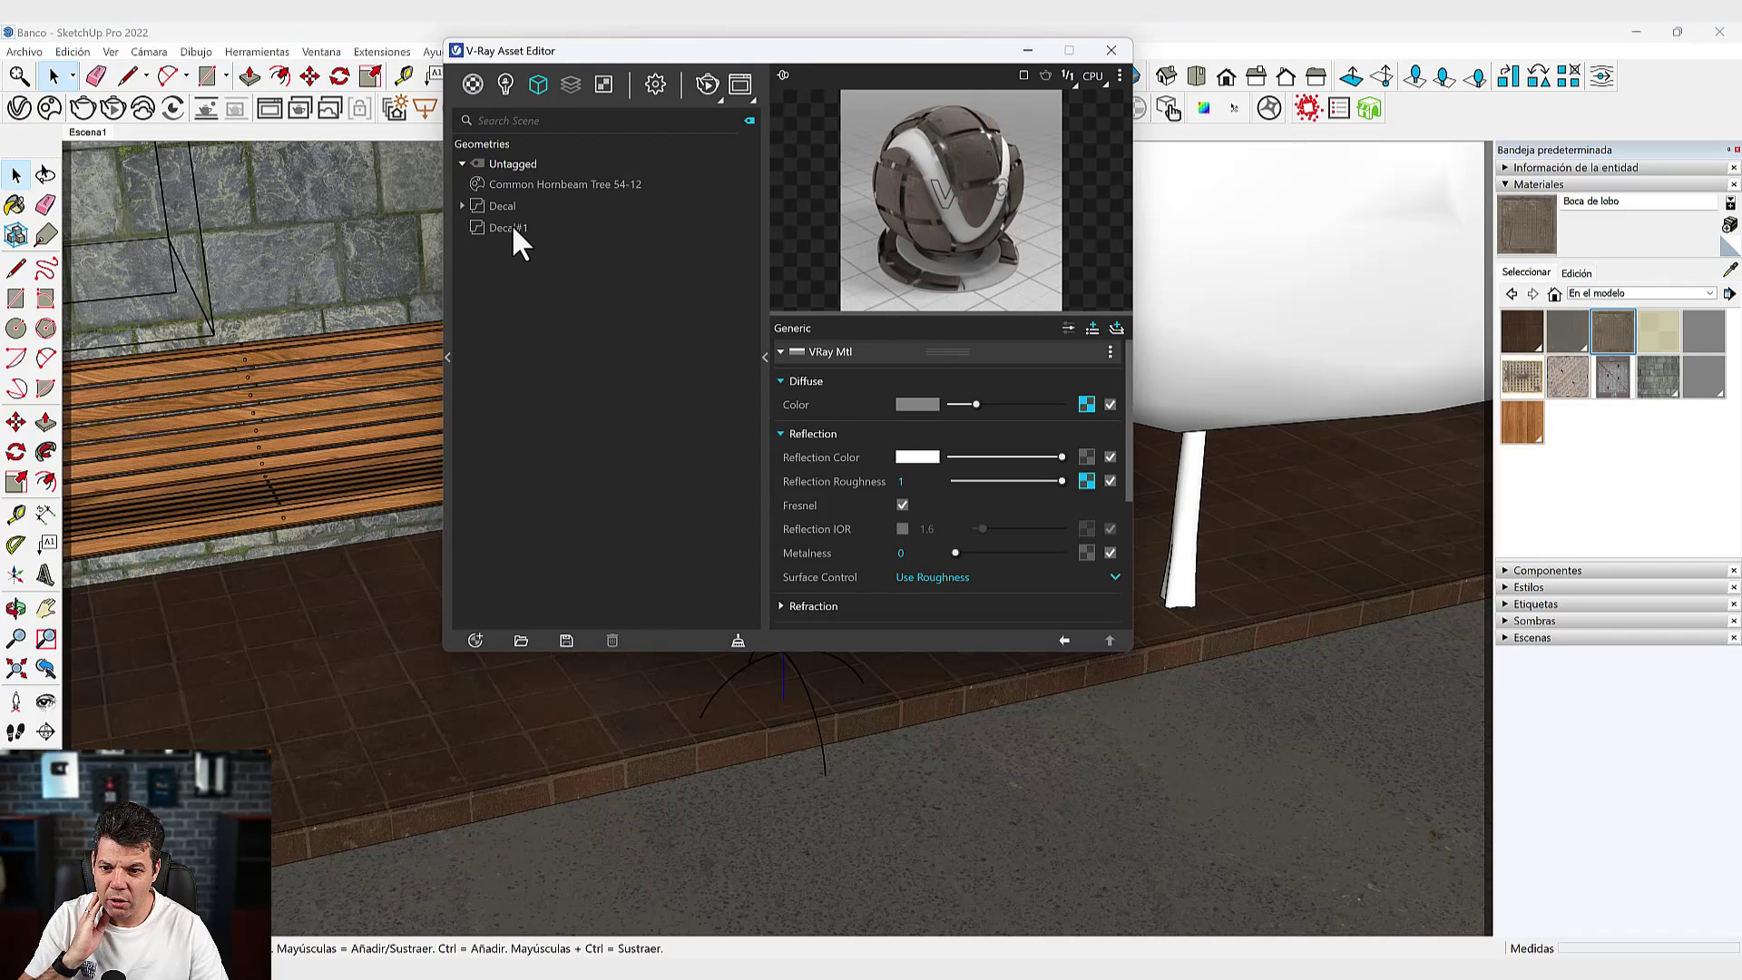
{"action": "left_click", "coordinate": [500, 227]}
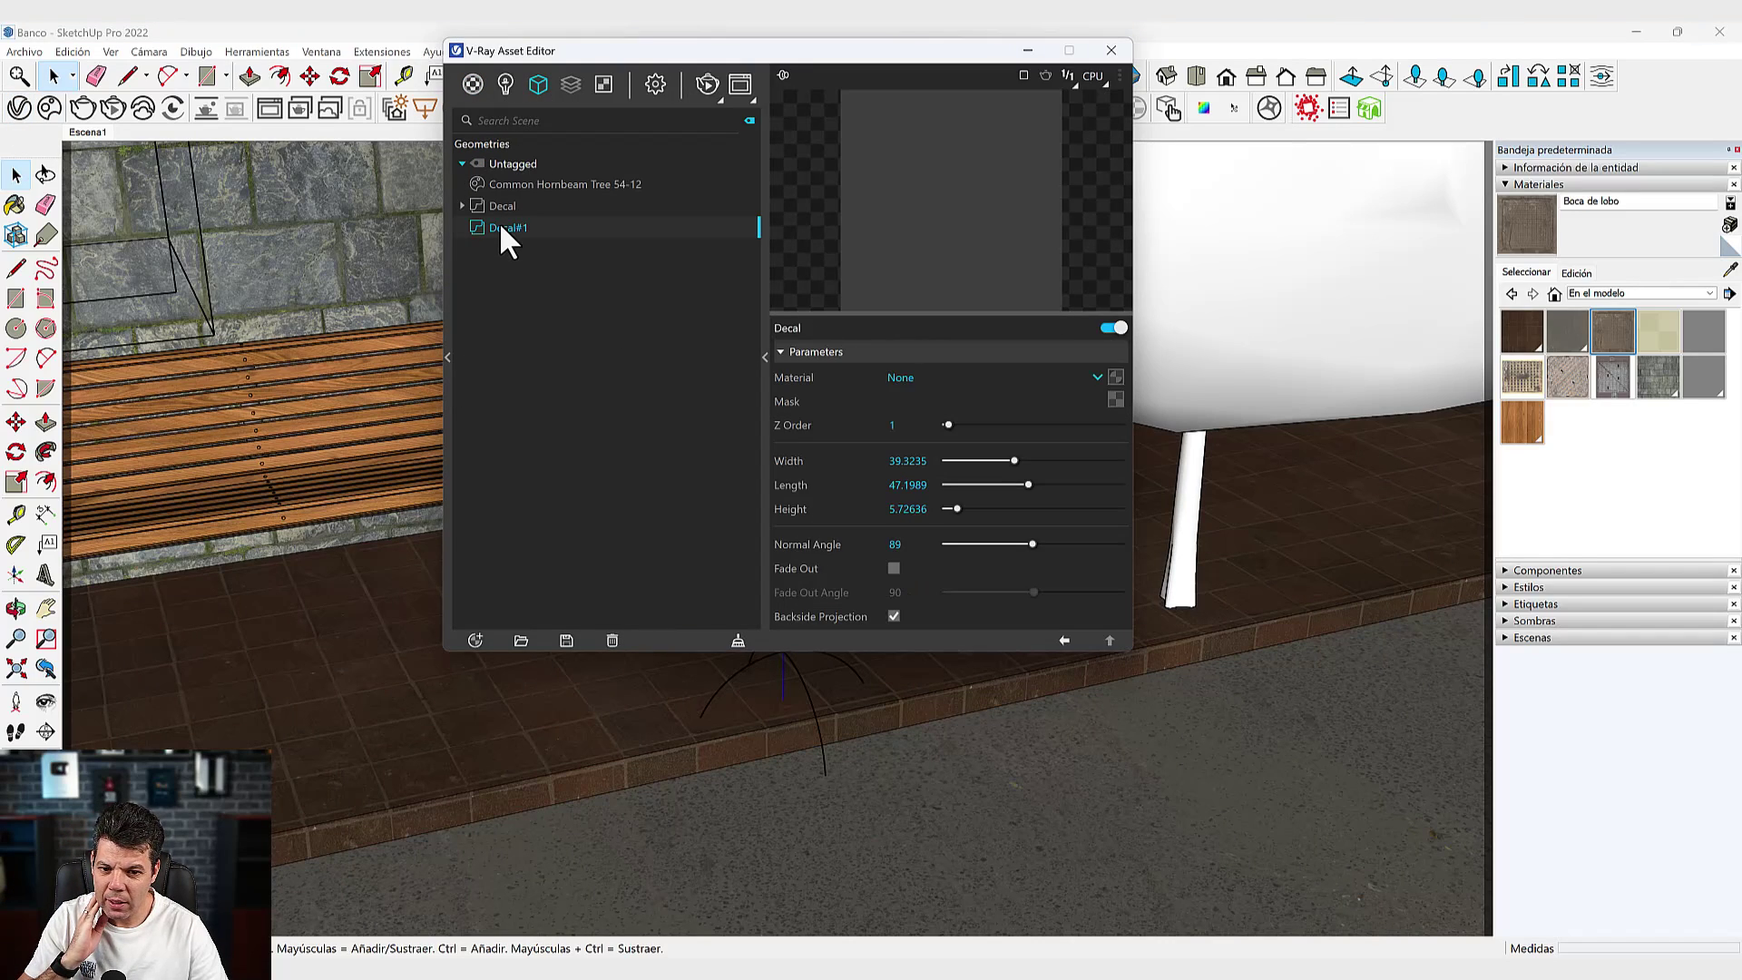
{"action": "left_click", "coordinate": [1097, 374]}
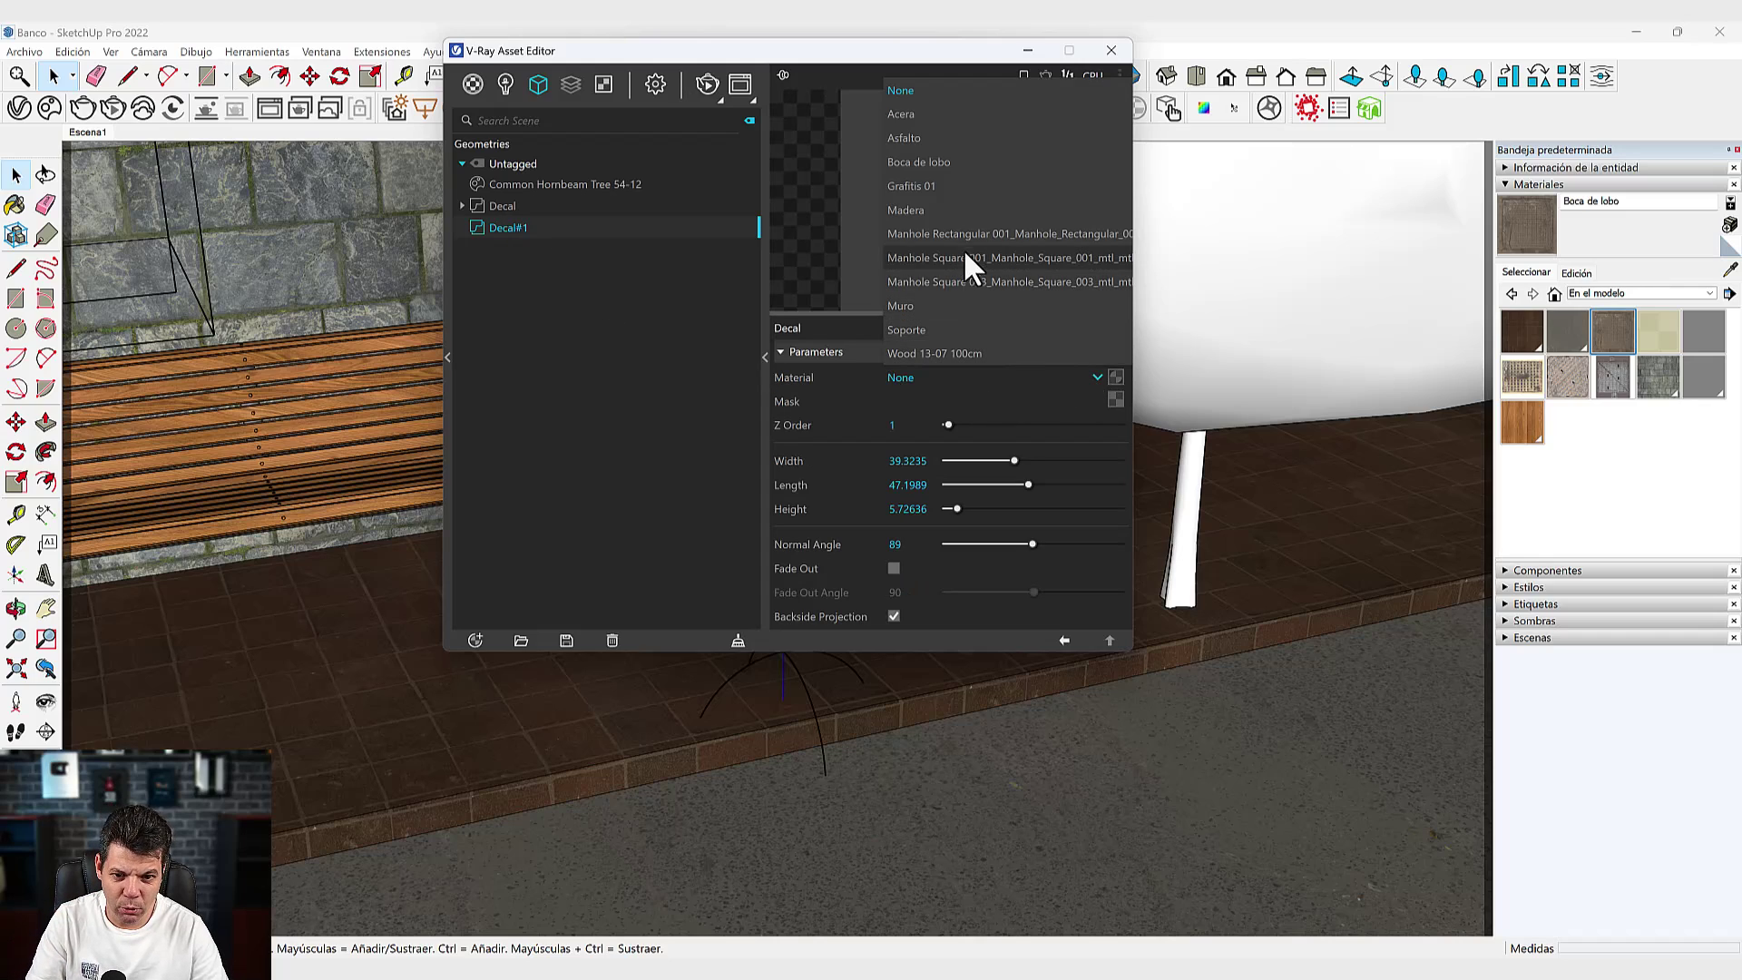
{"action": "left_click", "coordinate": [944, 161]}
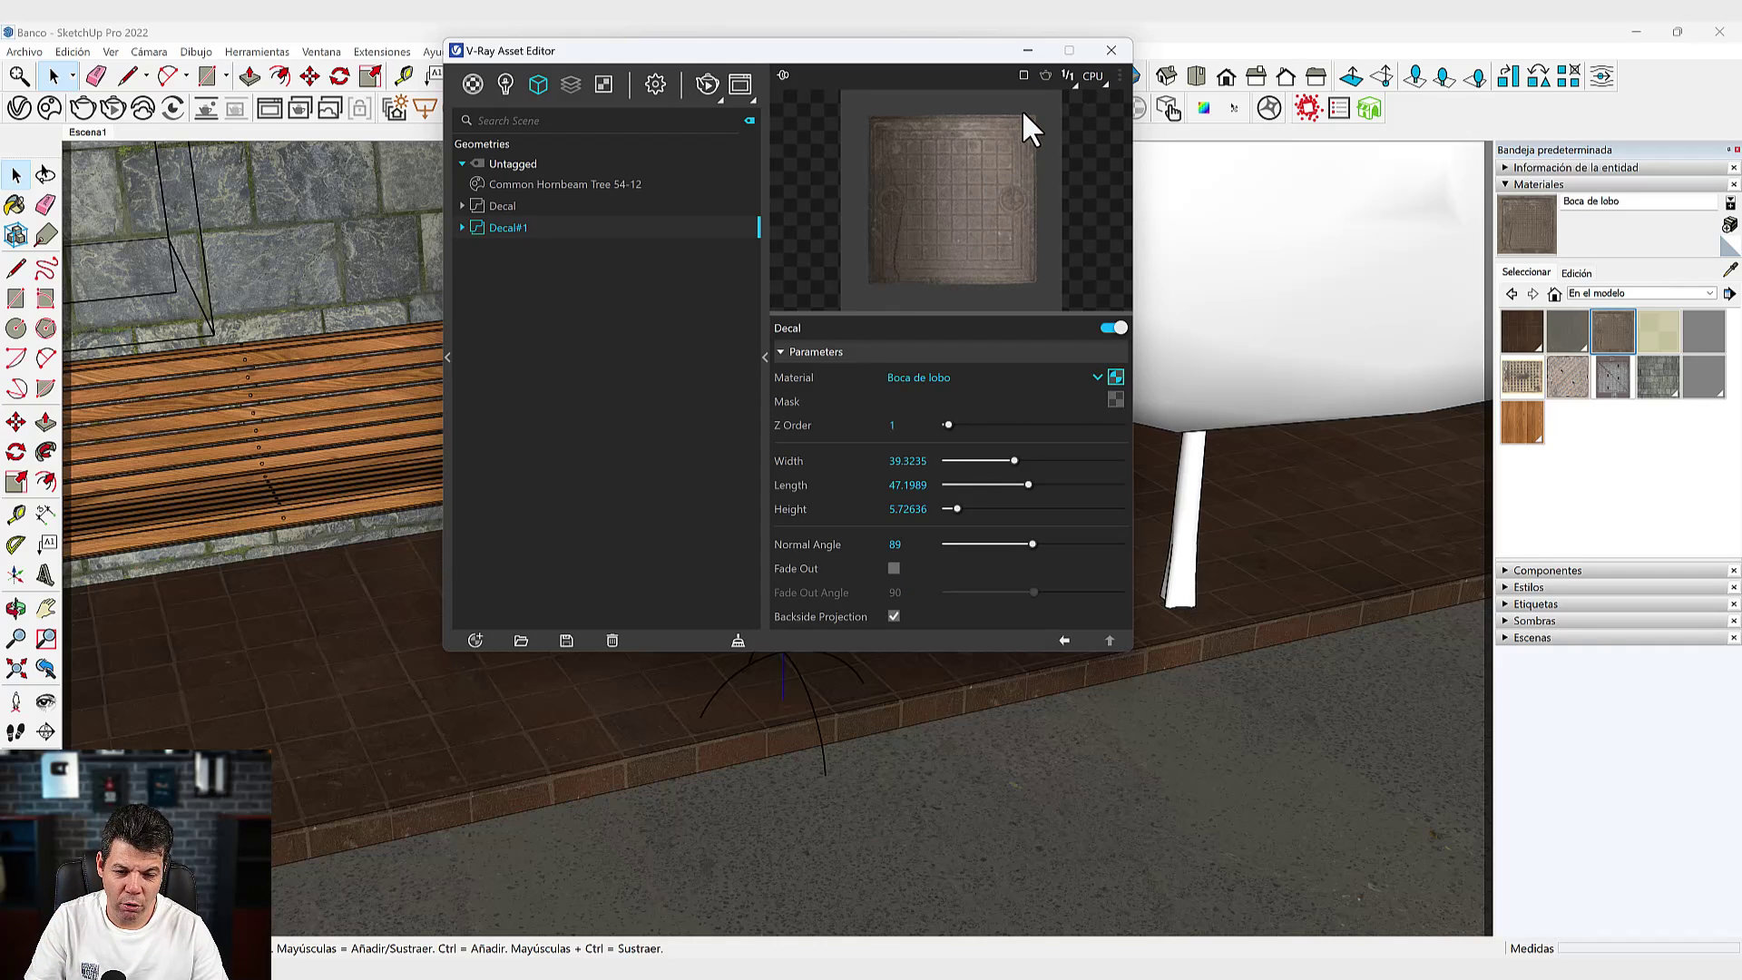
{"action": "left_click", "coordinate": [706, 82]}
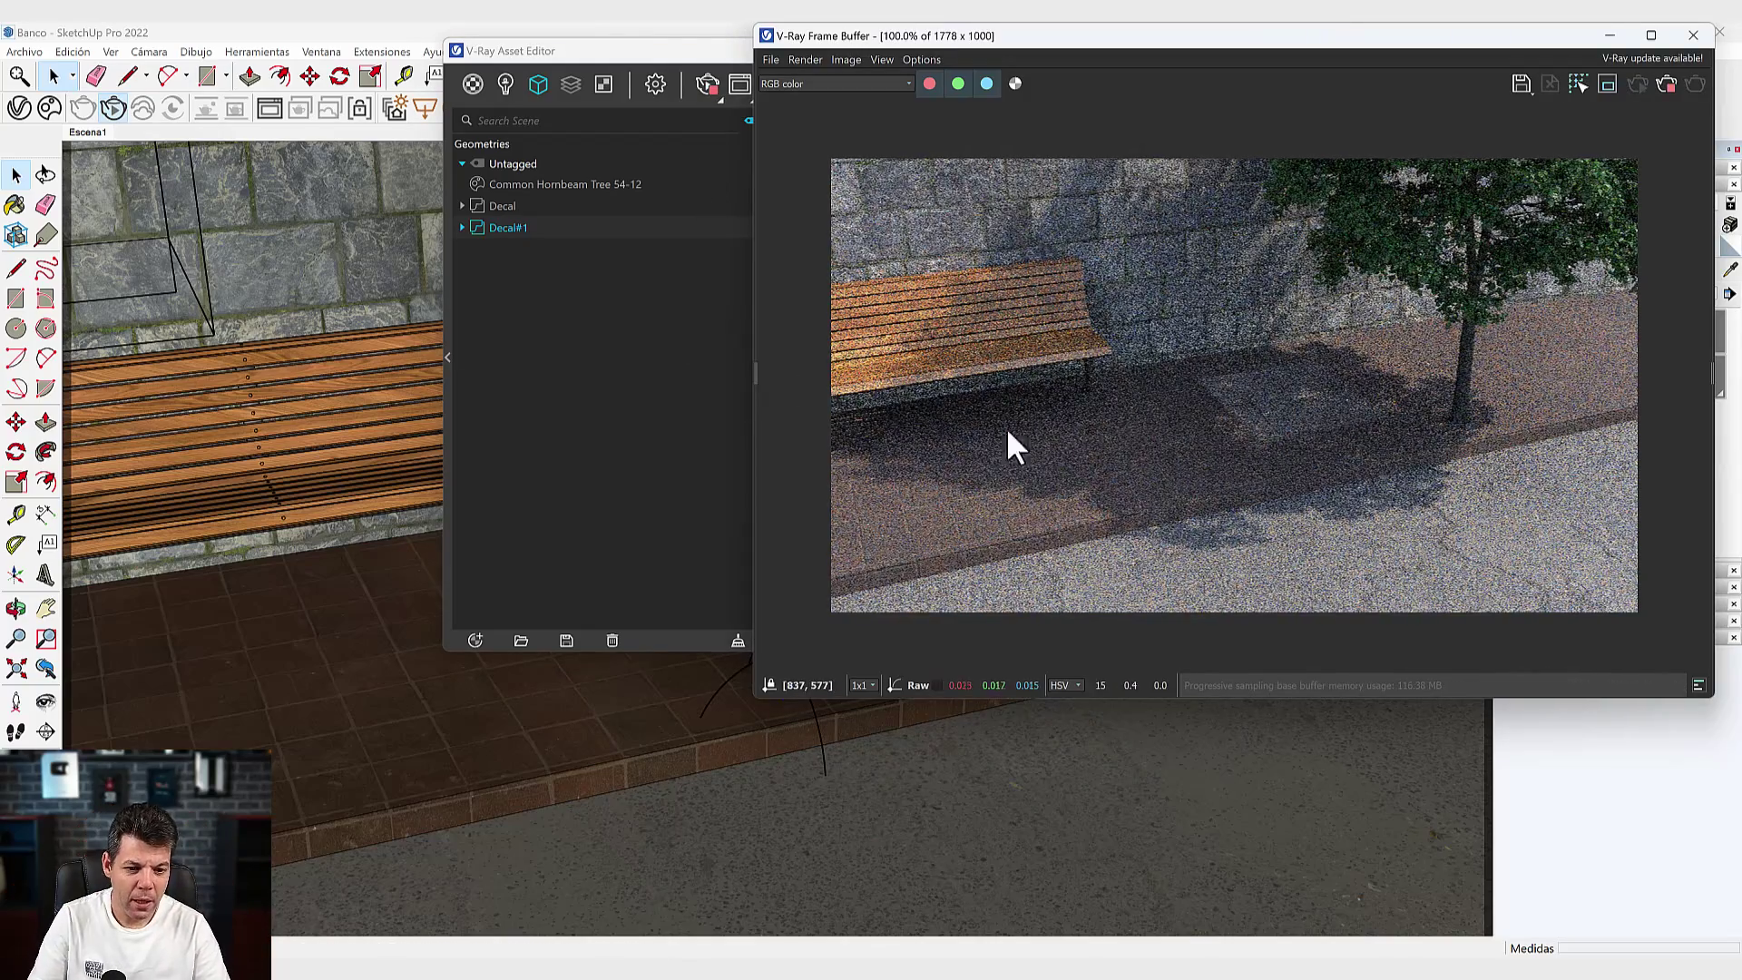
Move the Asset Editor aside from the Frame Buffer and zoom in on the manhole-cover decal.
{"action": "left_click_drag", "start_coordinate": [1034, 46], "coordinate": [1077, 57]}
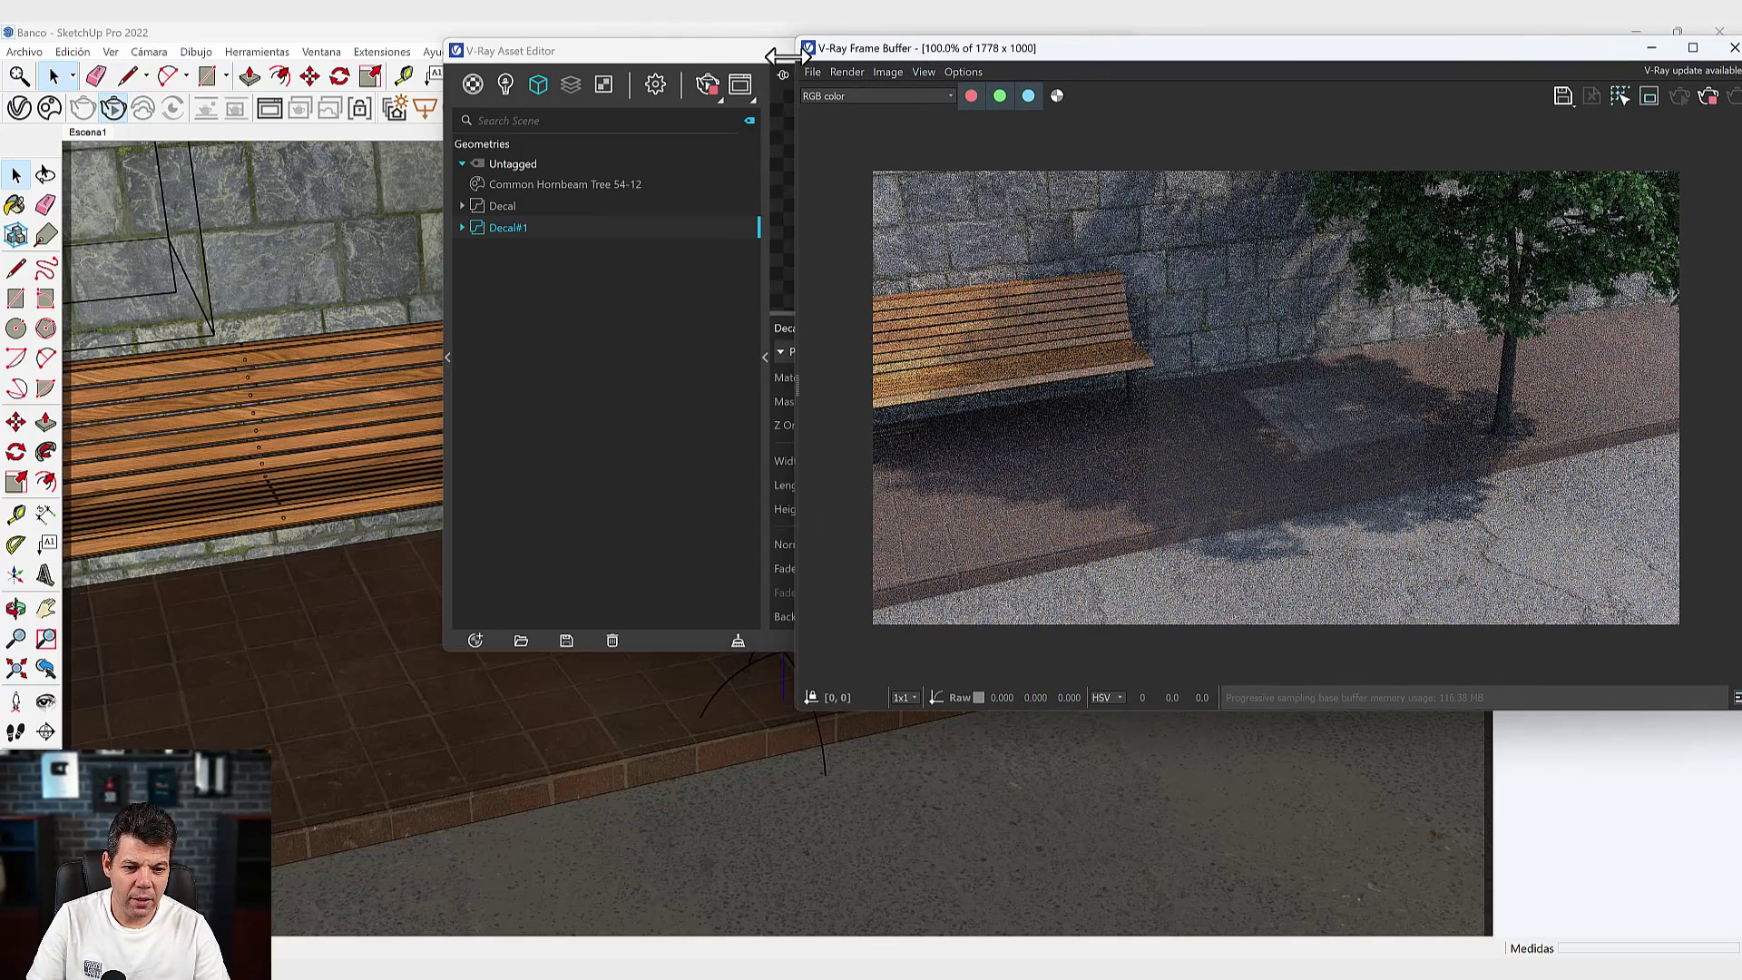
{"action": "left_click", "coordinate": [633, 53]}
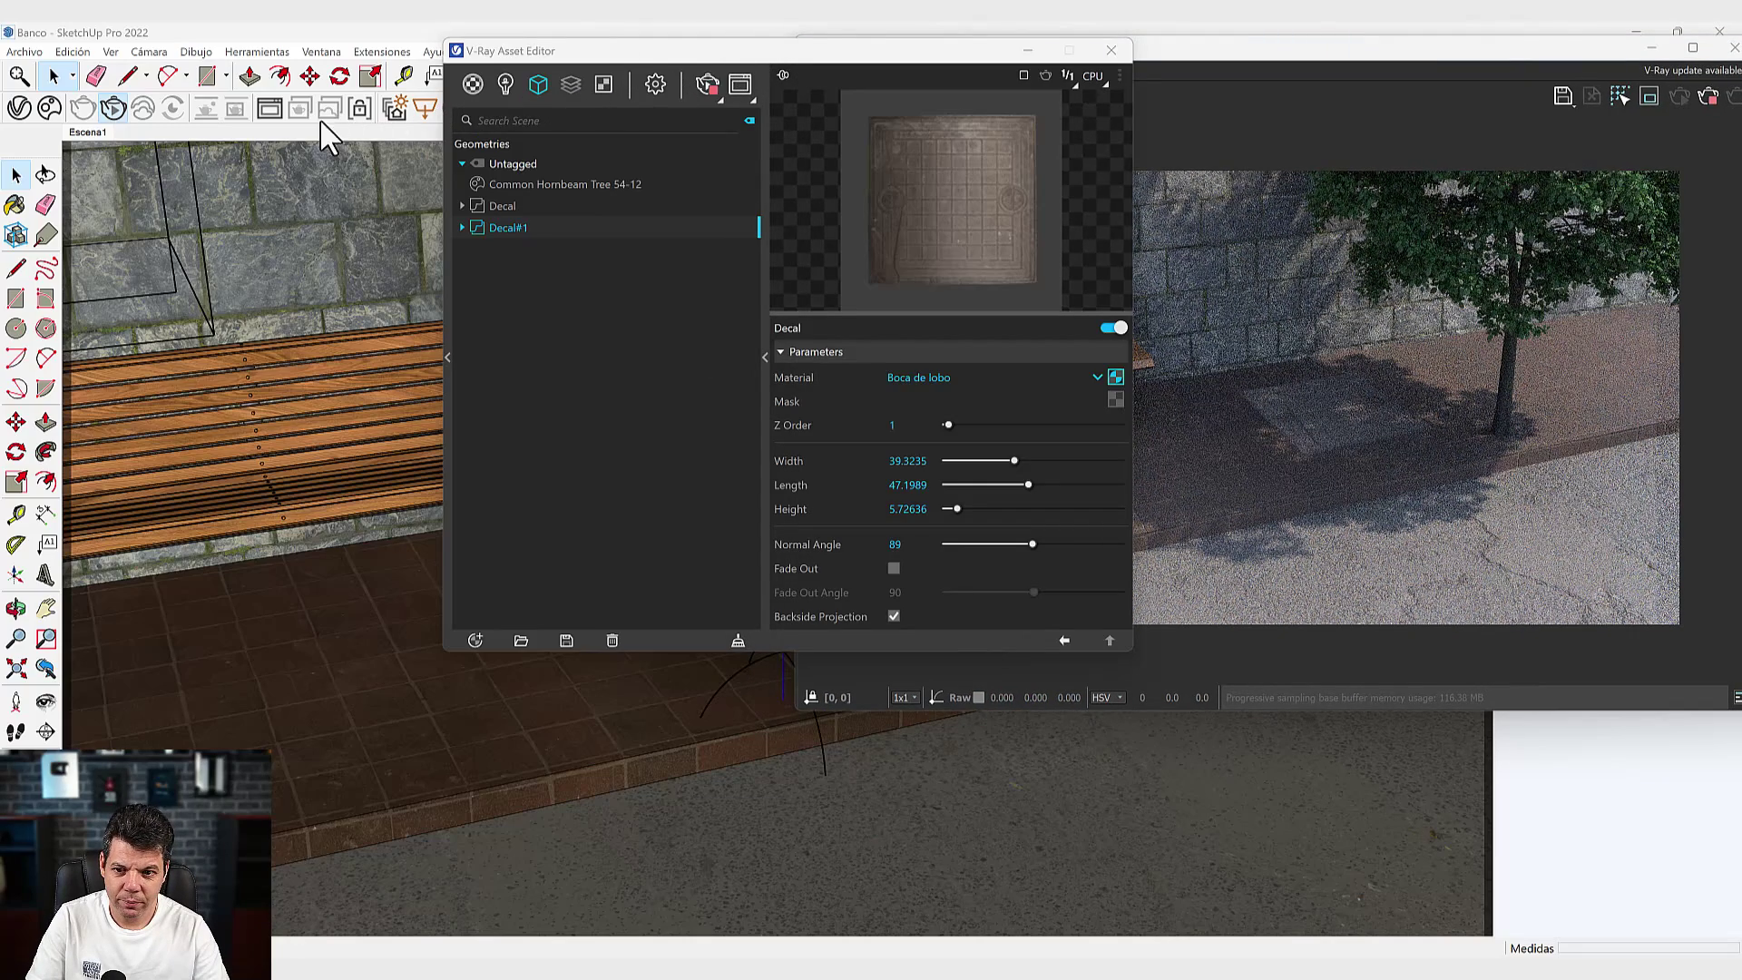
{"action": "mouse_move", "coordinate": [803, 48]}
{"action": "left_mouse_down"}
{"action": "mouse_move", "coordinate": [735, 127]}
{"action": "mouse_move", "coordinate": [213, 53]}
{"action": "left_mouse_up"}
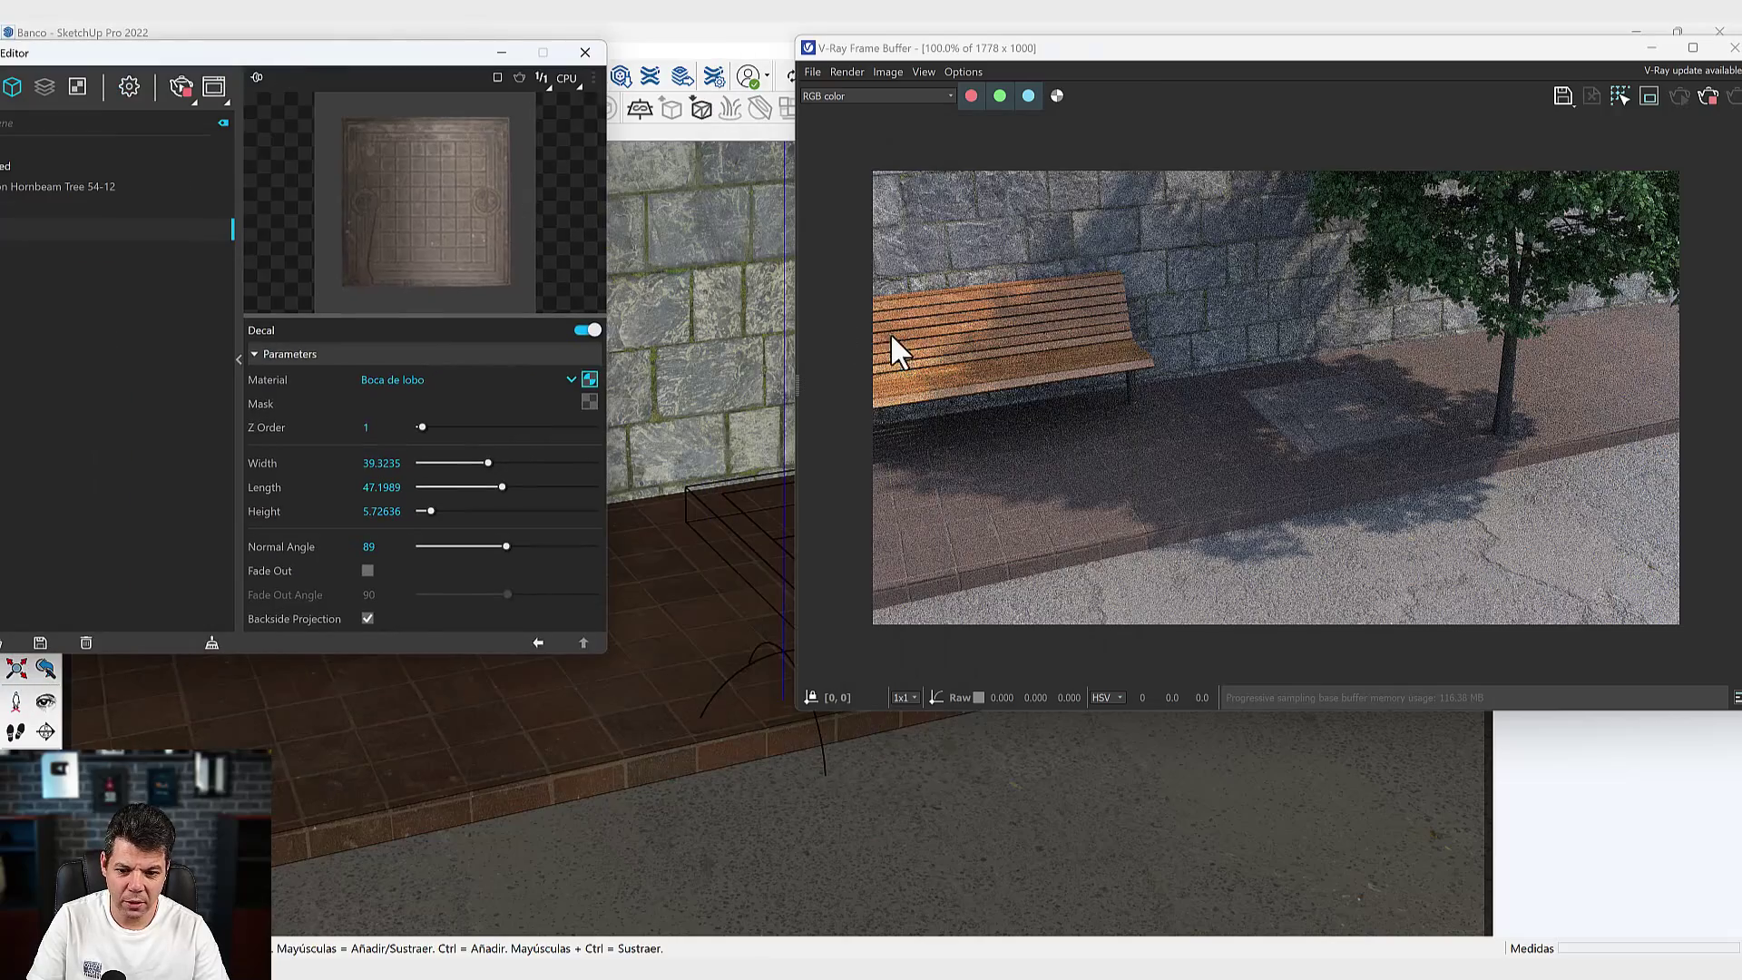
{"action": "scroll", "coordinate": [1096, 486], "scroll_direction": "up", "scroll_amount": 3}
{"action": "scroll", "coordinate": [1097, 487], "scroll_direction": "up", "scroll_amount": 2}
{"action": "scroll", "coordinate": [1096, 486], "scroll_direction": "down", "scroll_amount": 5}
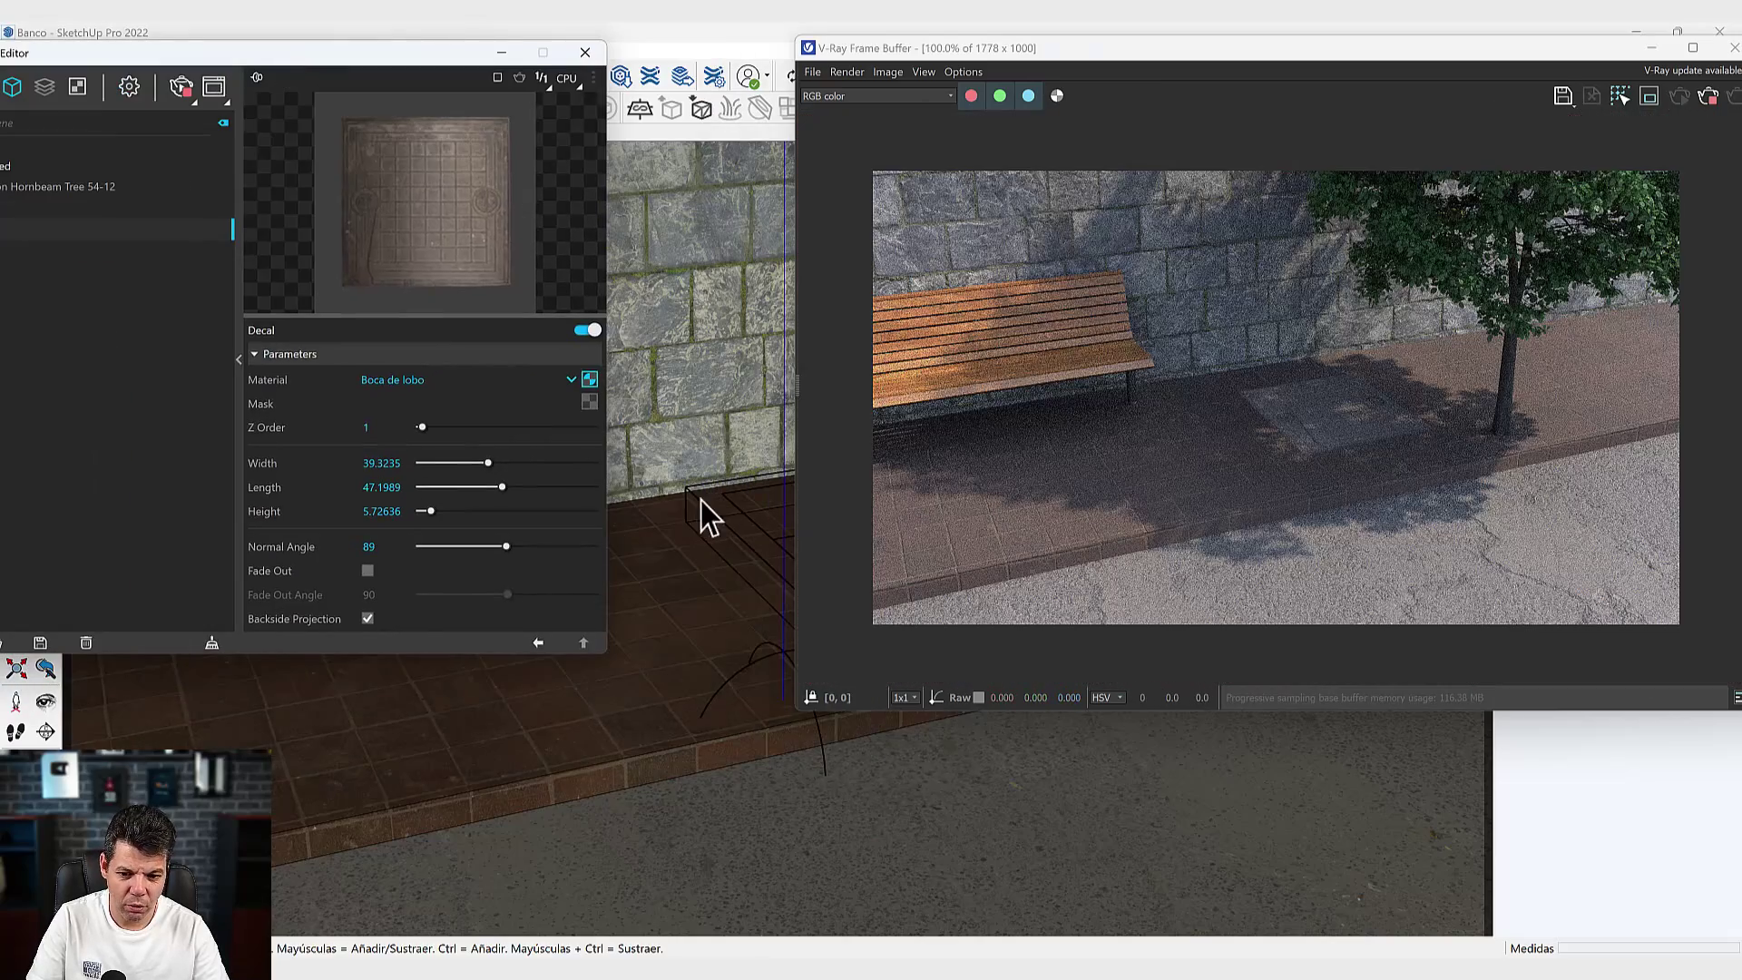
{"action": "scroll", "coordinate": [712, 414], "scroll_direction": "up", "scroll_amount": 3}
{"action": "scroll", "coordinate": [706, 394], "scroll_direction": "up", "scroll_amount": 2}
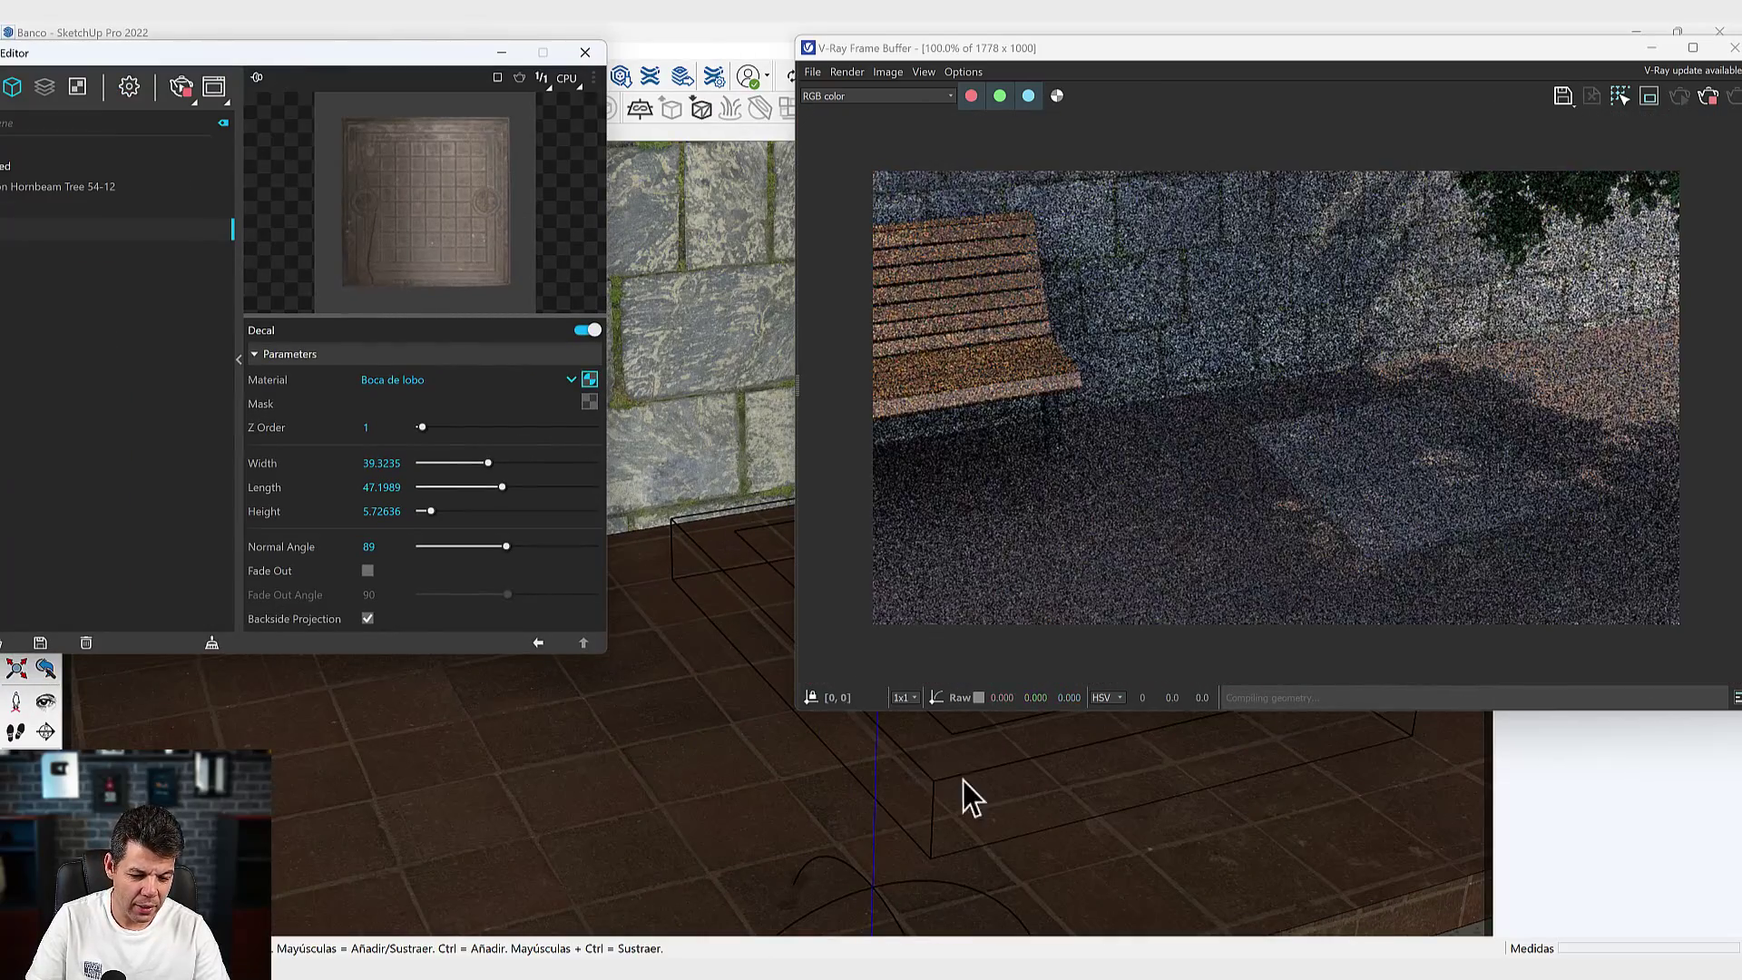
{"action": "scroll", "coordinate": [1147, 753], "scroll_direction": "up", "scroll_amount": 1}
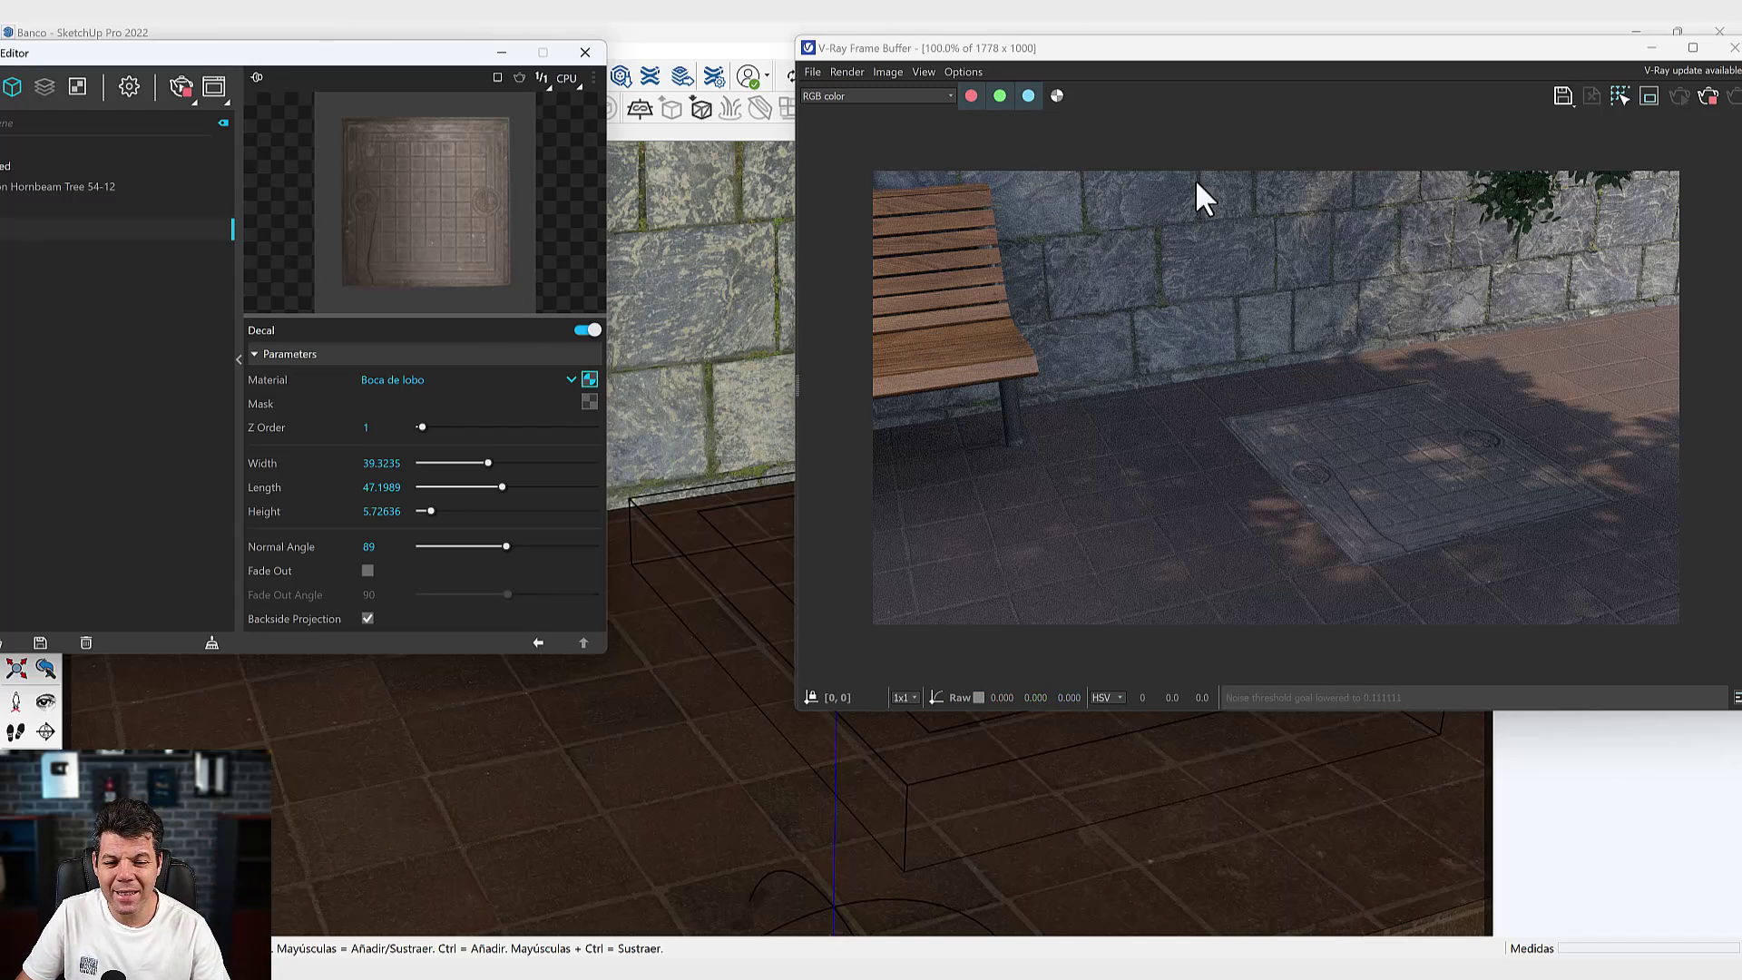
{"action": "left_click_drag", "start_coordinate": [1385, 45], "coordinate": [1176, 57]}
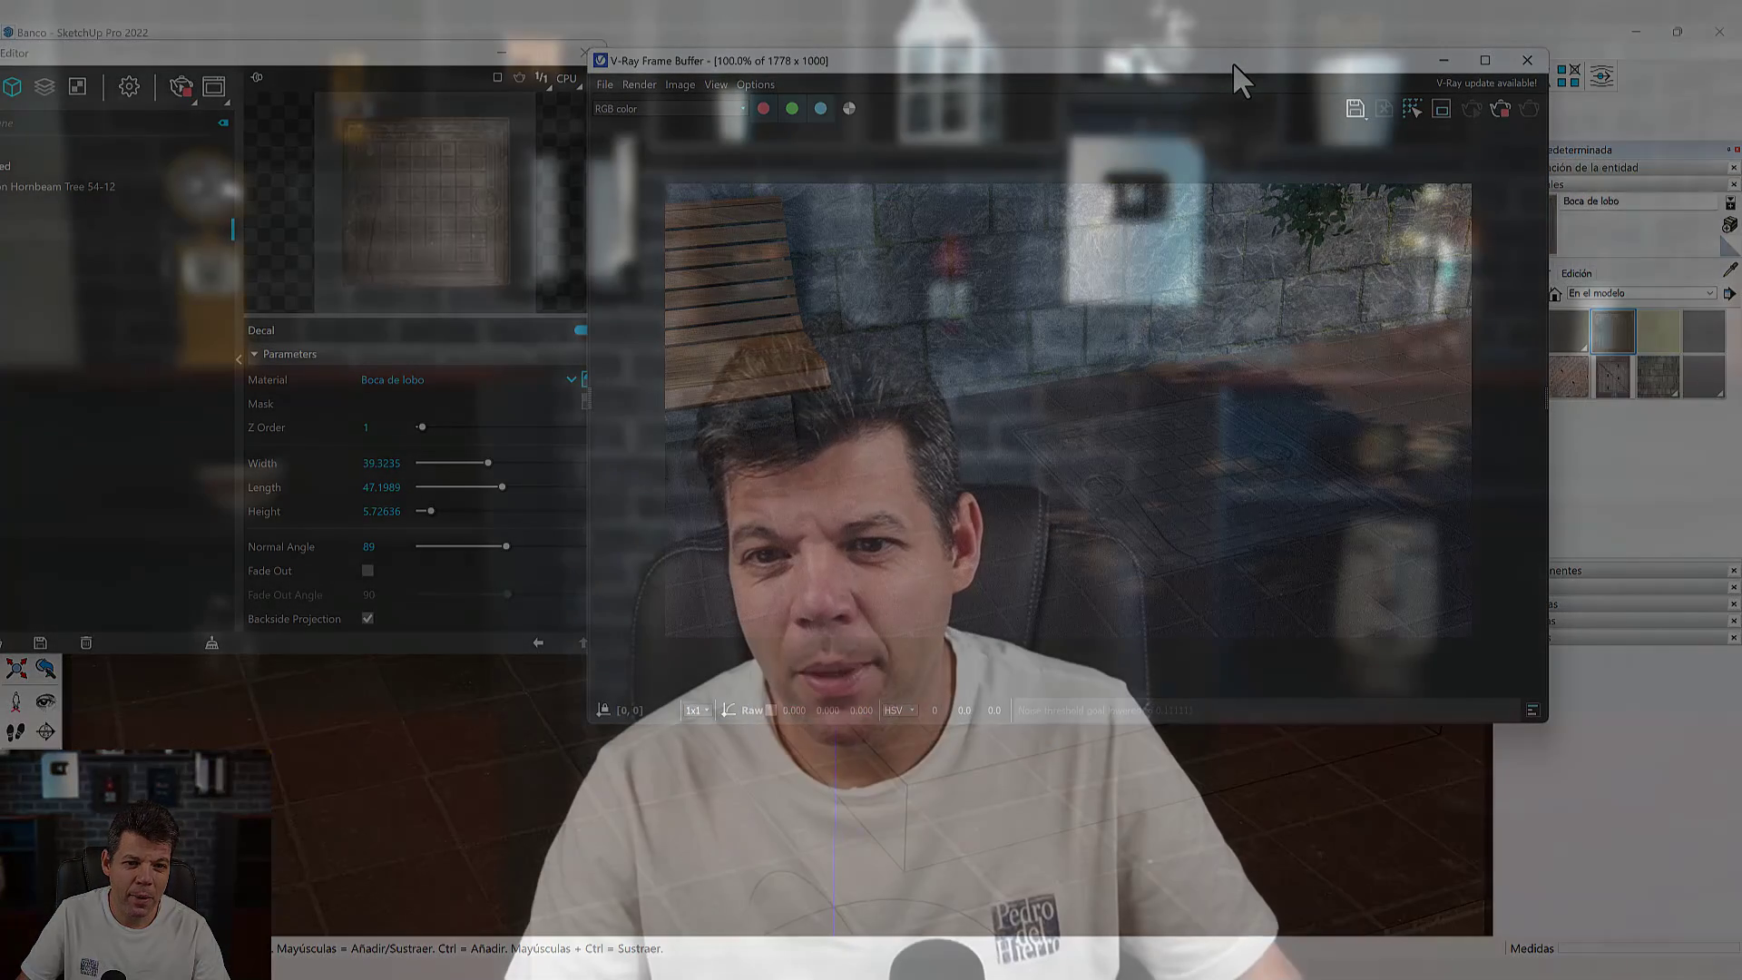